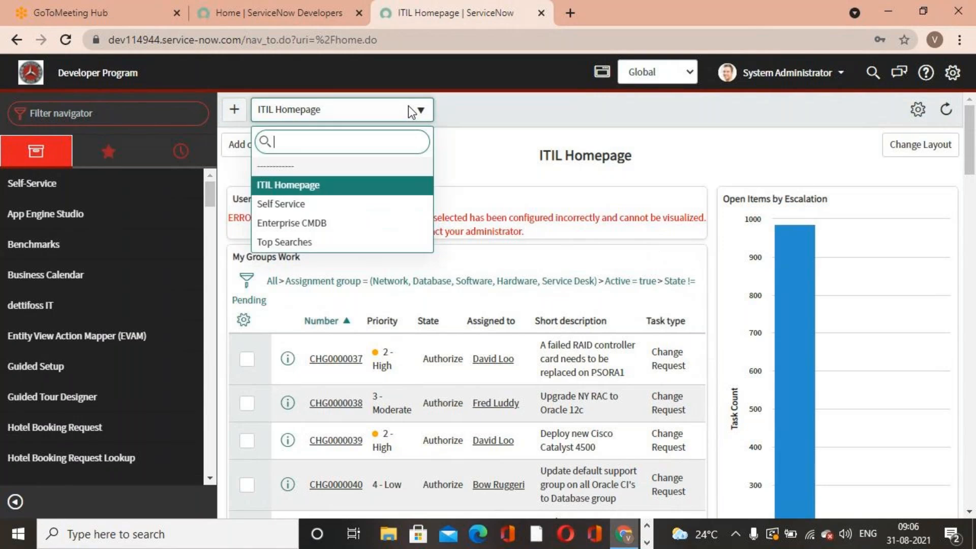
# - Browse the list of available homepages in the page switcher
pyautogui.scroll(-3, 318, 209)
pyautogui.scroll(3, 319, 209)
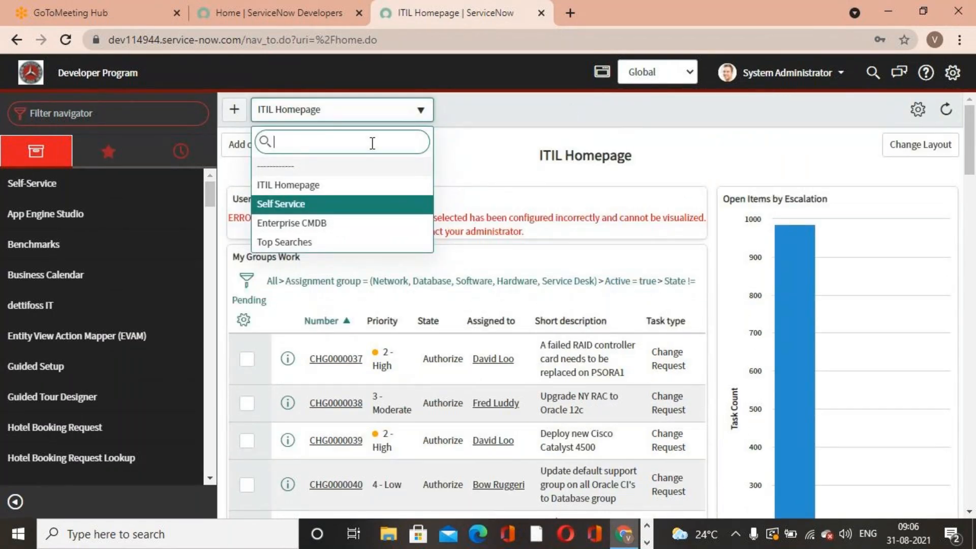
pyautogui.click(274, 185)
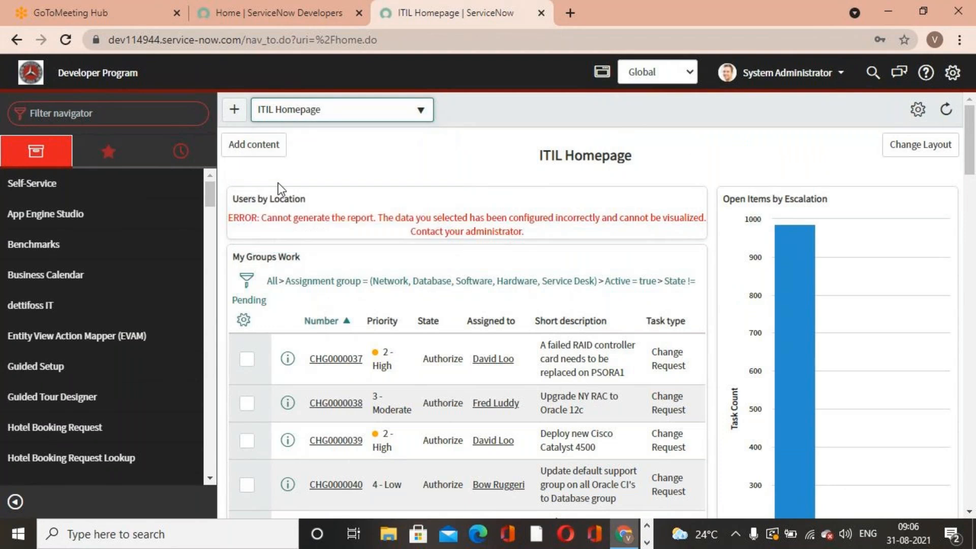
pyautogui.click(421, 110)
pyautogui.scroll(-6, 301, 179)
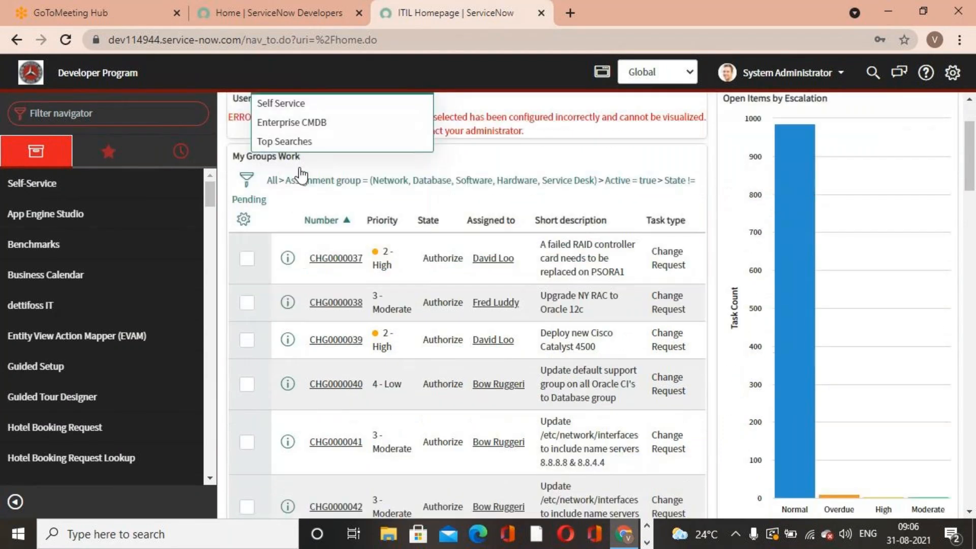
pyautogui.scroll(6, 299, 178)
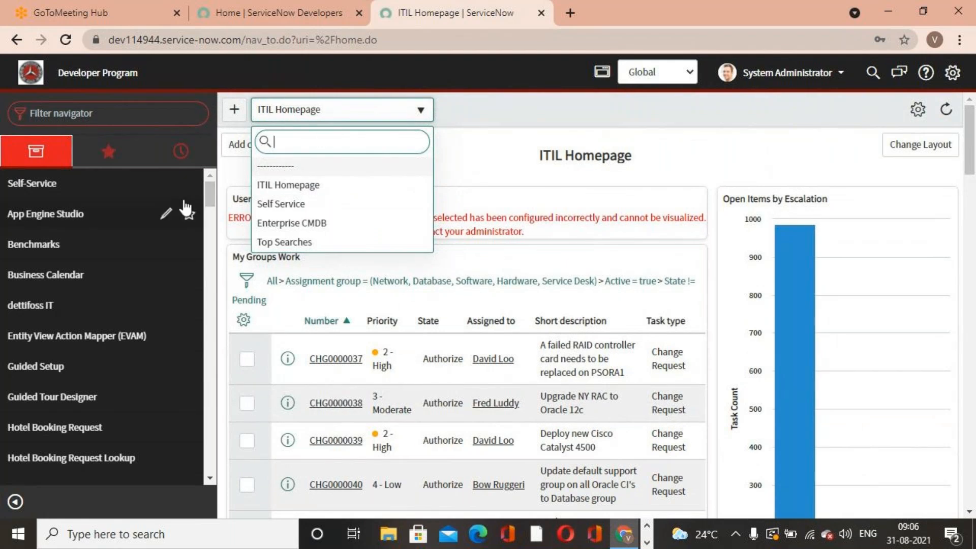
pyautogui.click(32, 75)
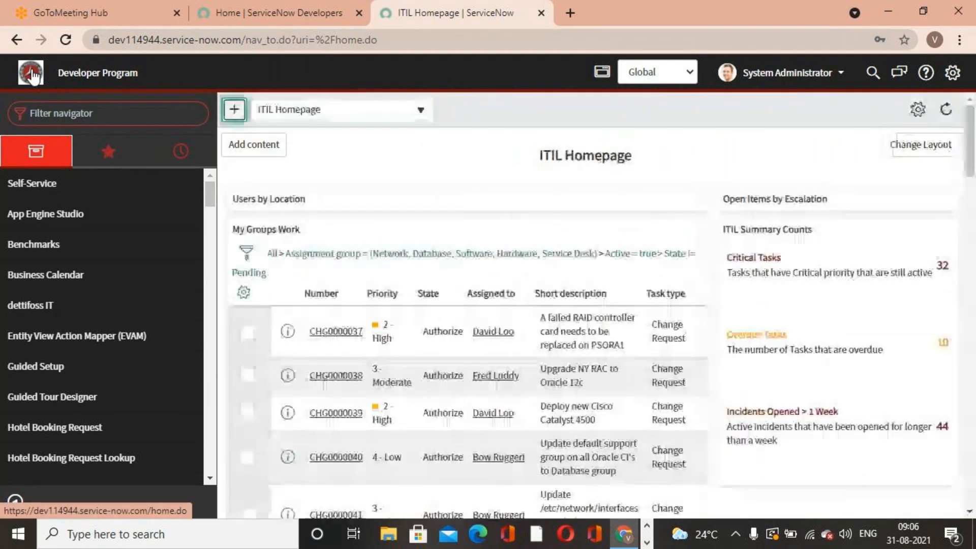
# - Switch the dashboard to the Top Searches homepage
pyautogui.click(397, 116)
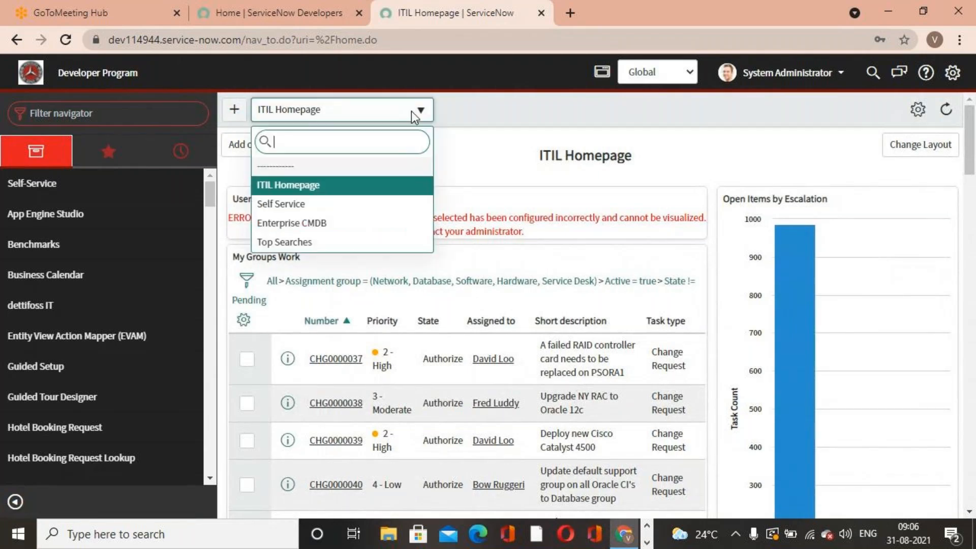
pyautogui.scroll(-1, 310, 226)
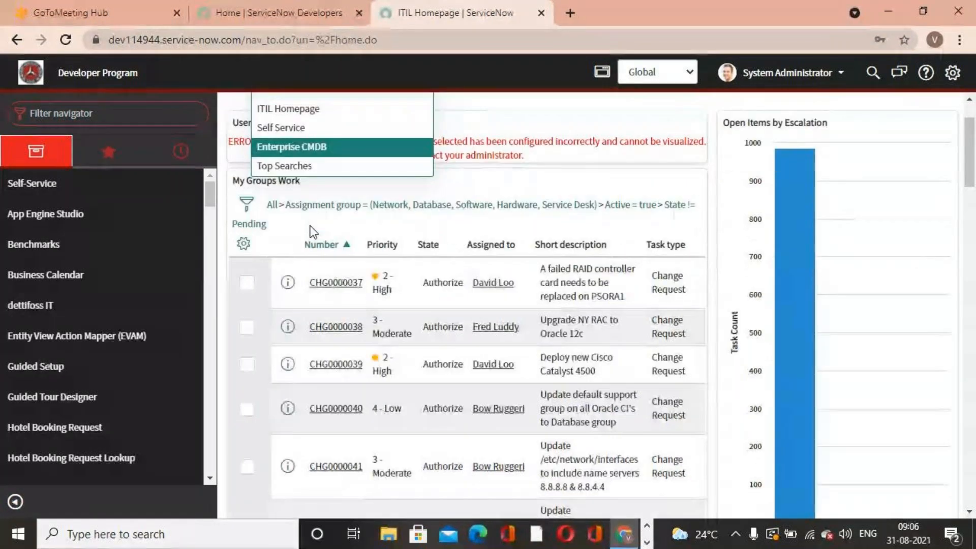
pyautogui.scroll(1, 308, 227)
pyautogui.click(305, 243)
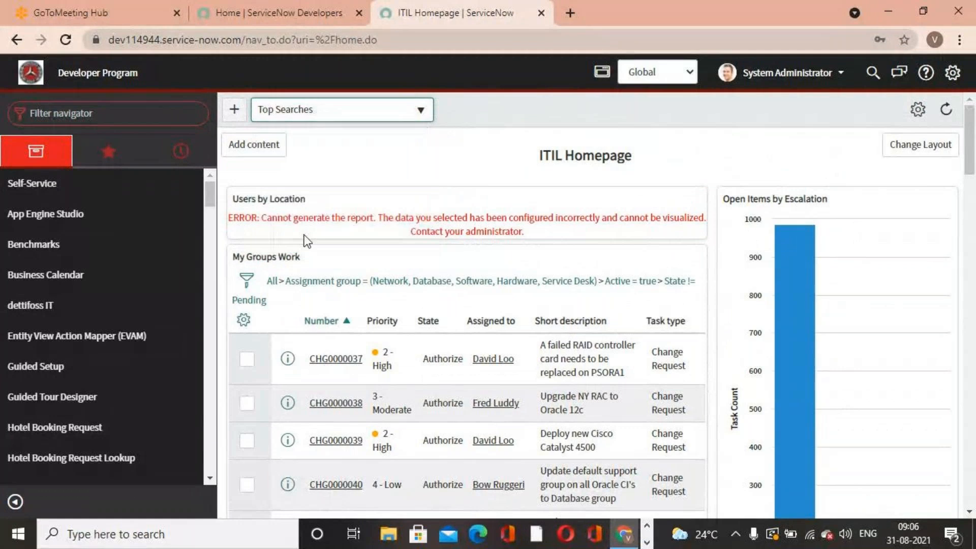
# - Search the homepage switcher for admin
pyautogui.click(420, 114)
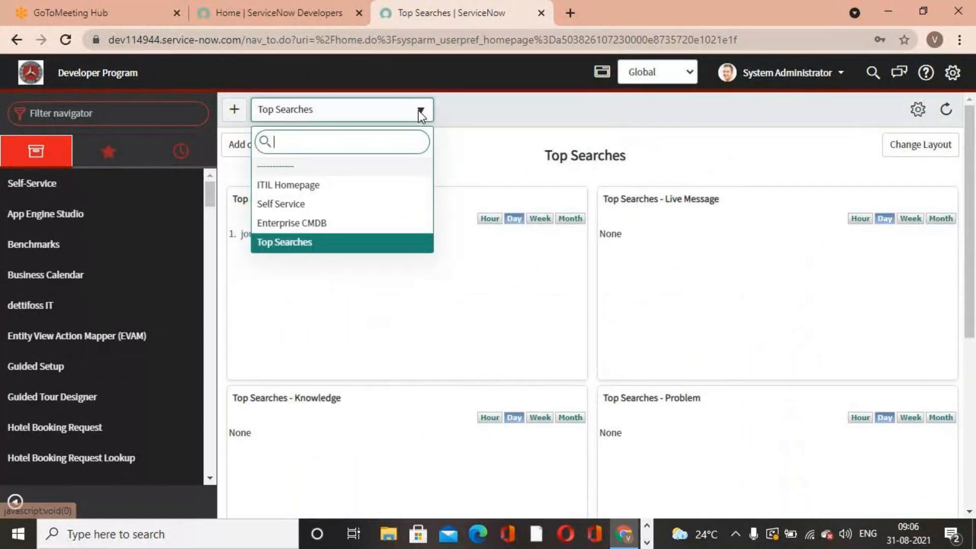
pyautogui.write('a')
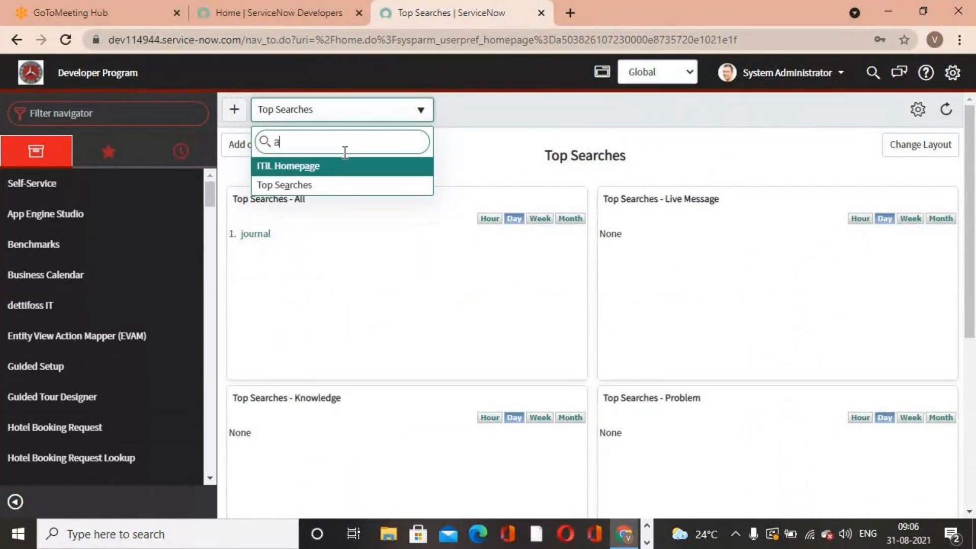
pyautogui.write('dm')
pyautogui.press('BackSpace')
pyautogui.write('min')
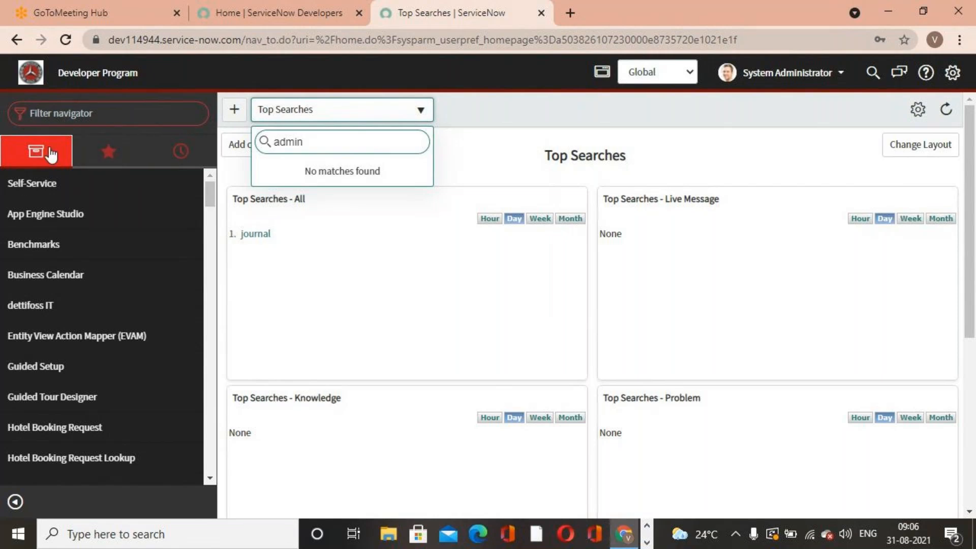
pyautogui.click(29, 75)
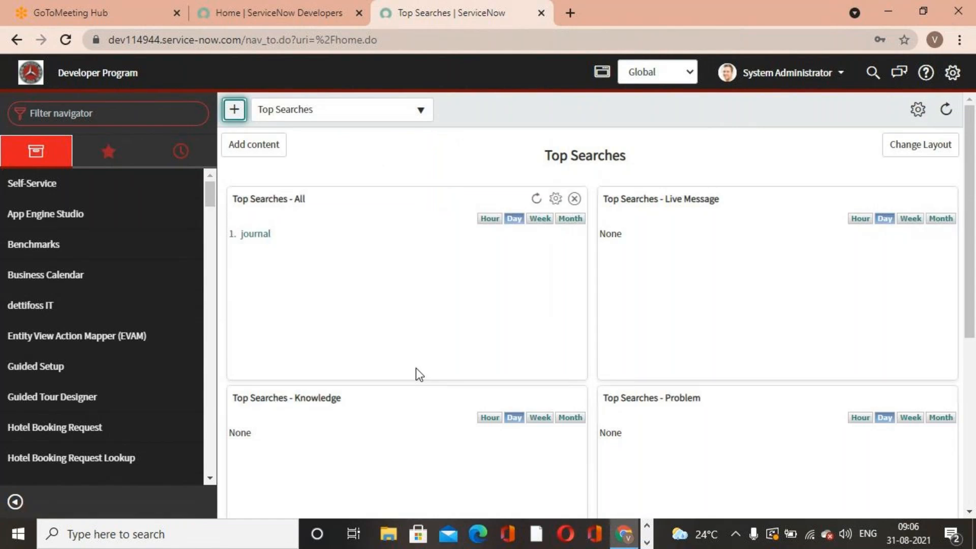
# - Switch the dashboard back to the ITIL Homepage
pyautogui.click(409, 109)
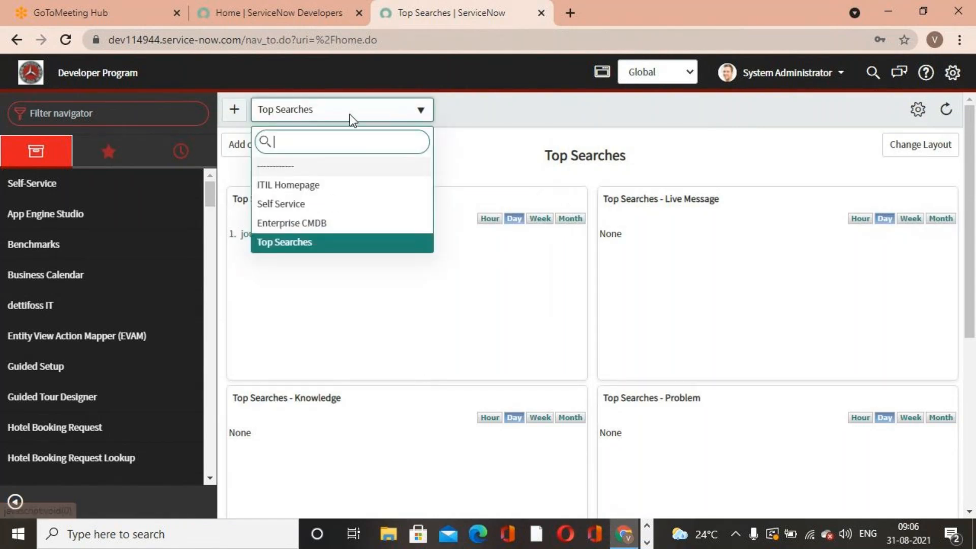
pyautogui.click(301, 189)
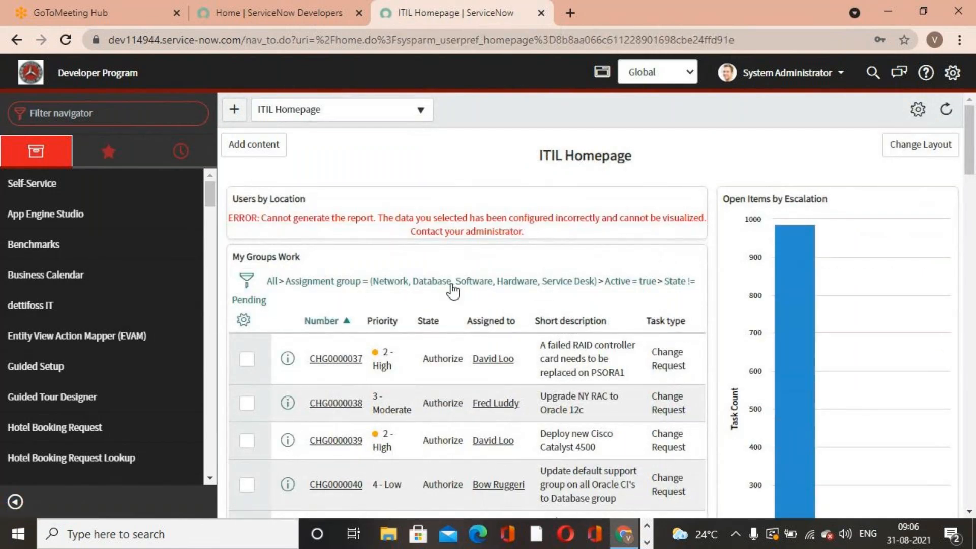
pyautogui.moveTo(531, 300)
pyautogui.click(647, 542)
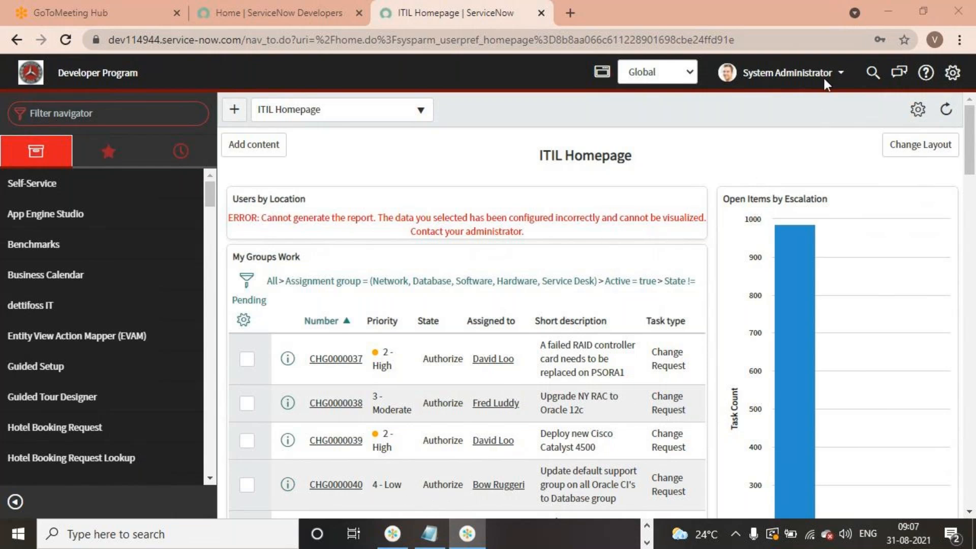
pyautogui.click(780, 33)
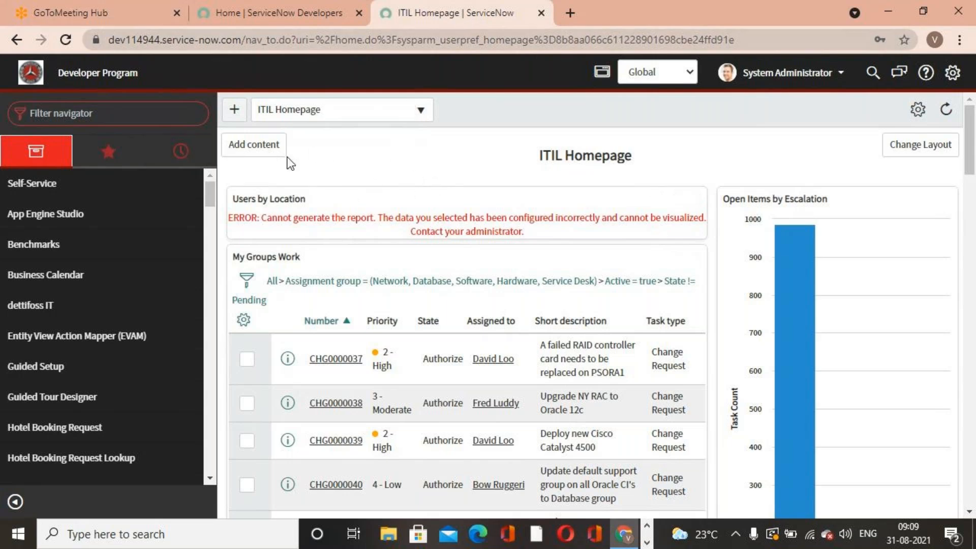
# - Filter the navigator for user administration, open Groups and start a new group record
pyautogui.click(156, 117)
pyautogui.write('us')
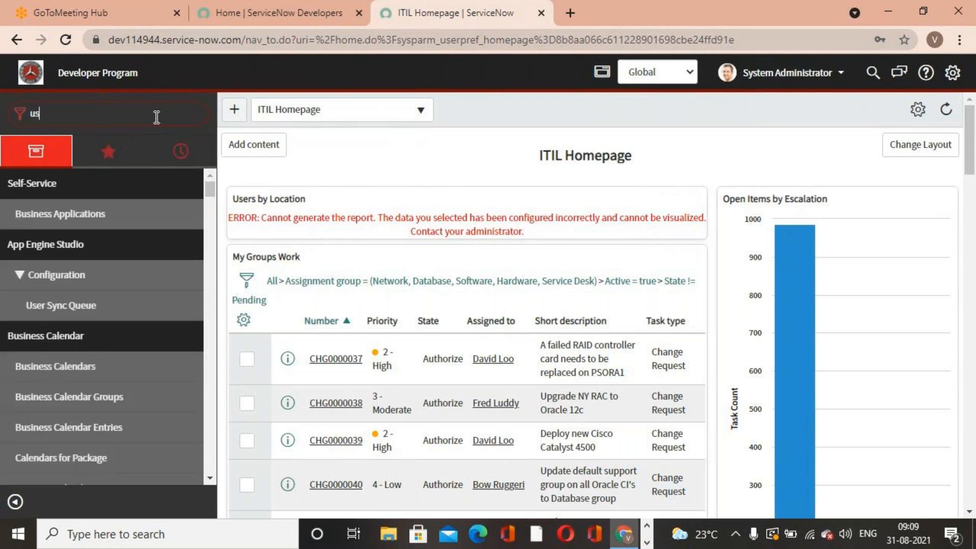
pyautogui.write('er ad')
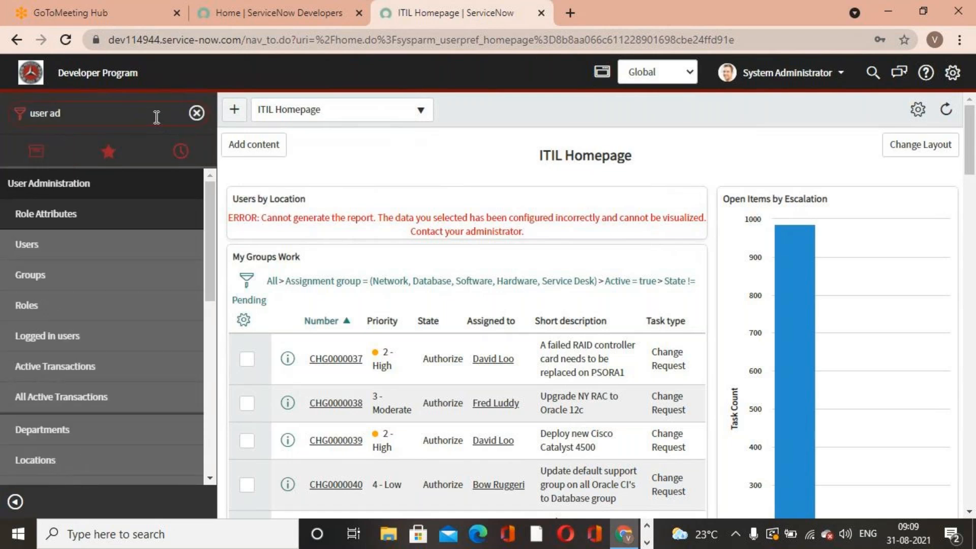
pyautogui.click(13, 275)
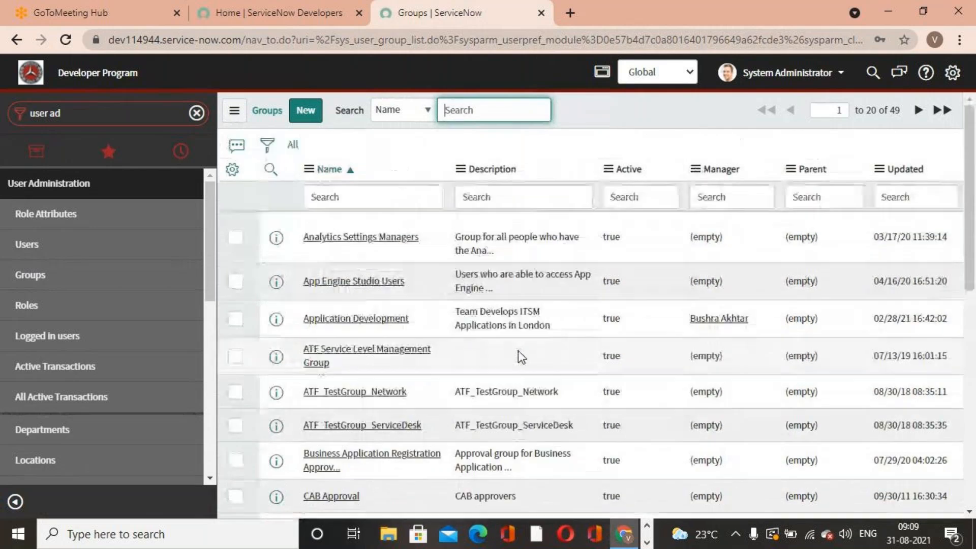
pyautogui.click(305, 110)
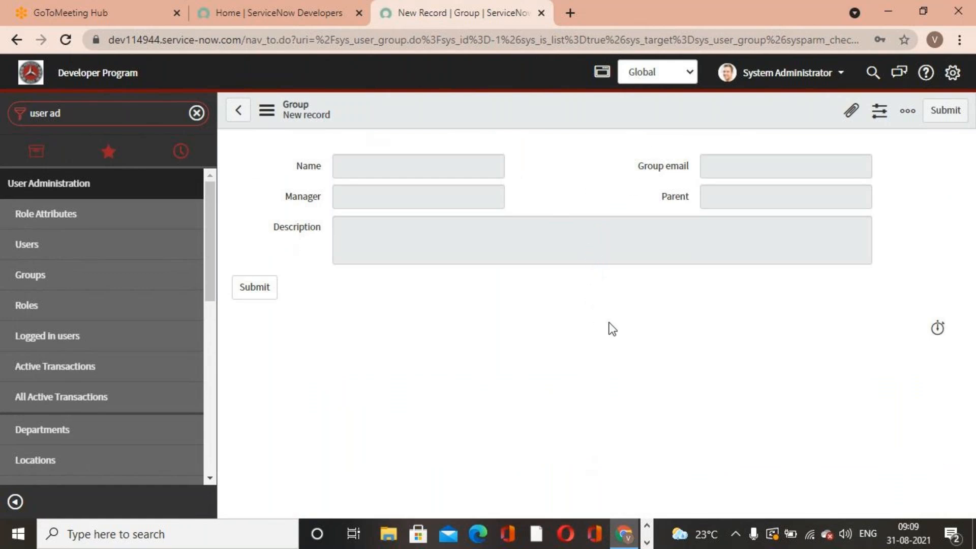
# - End the ITIL User impersonation to return to the System Administrator account
pyautogui.click(63, 40)
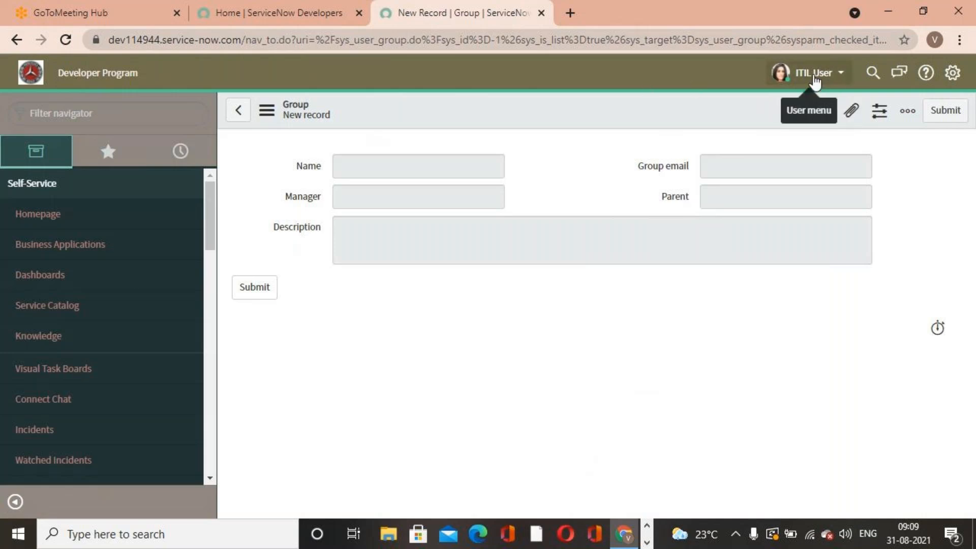
pyautogui.click(814, 77)
pyautogui.click(797, 121)
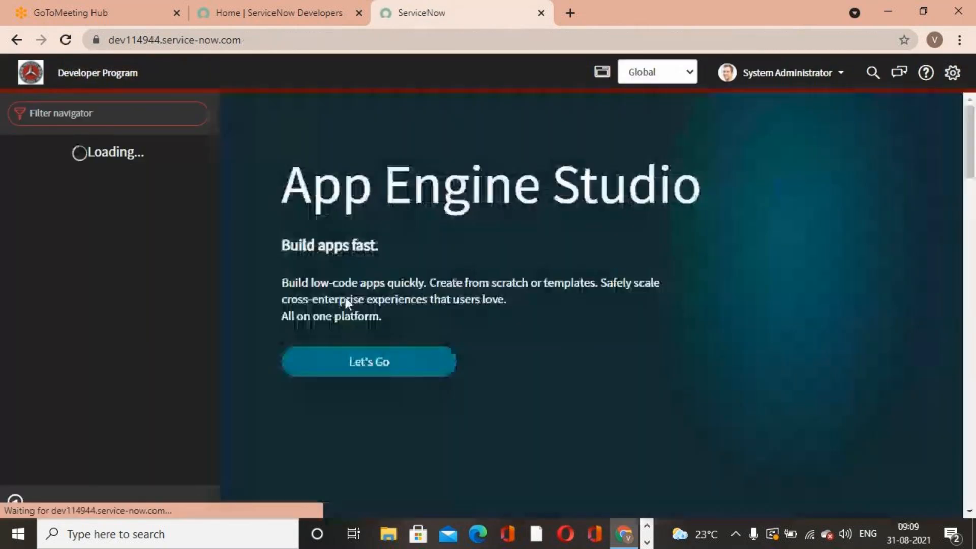
# - Open the User Administration Groups list again and create a new group record
pyautogui.click(131, 114)
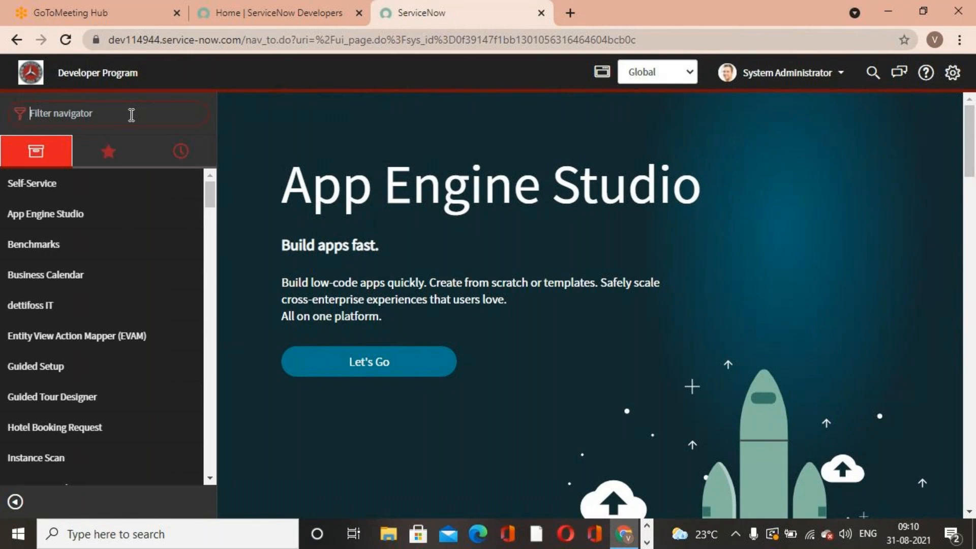
pyautogui.write('user ad')
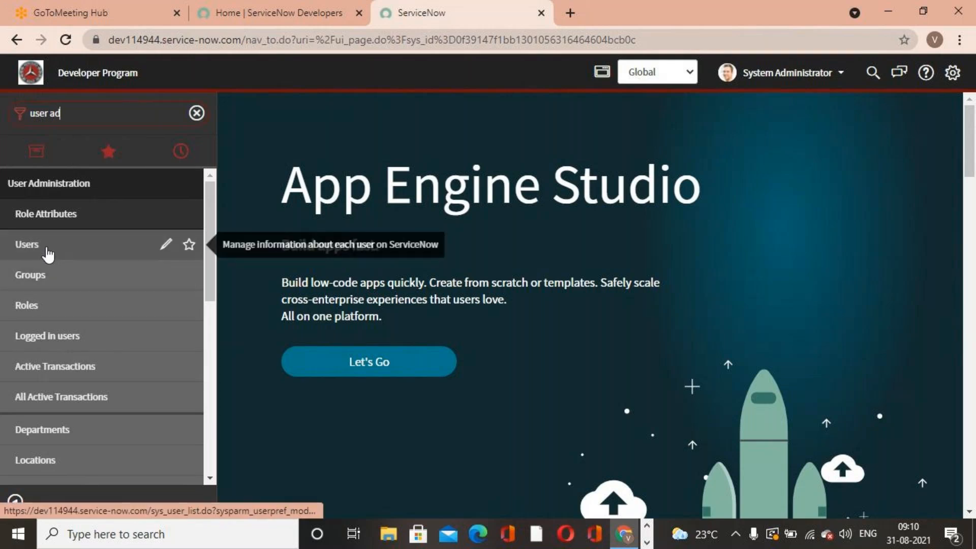
pyautogui.click(45, 276)
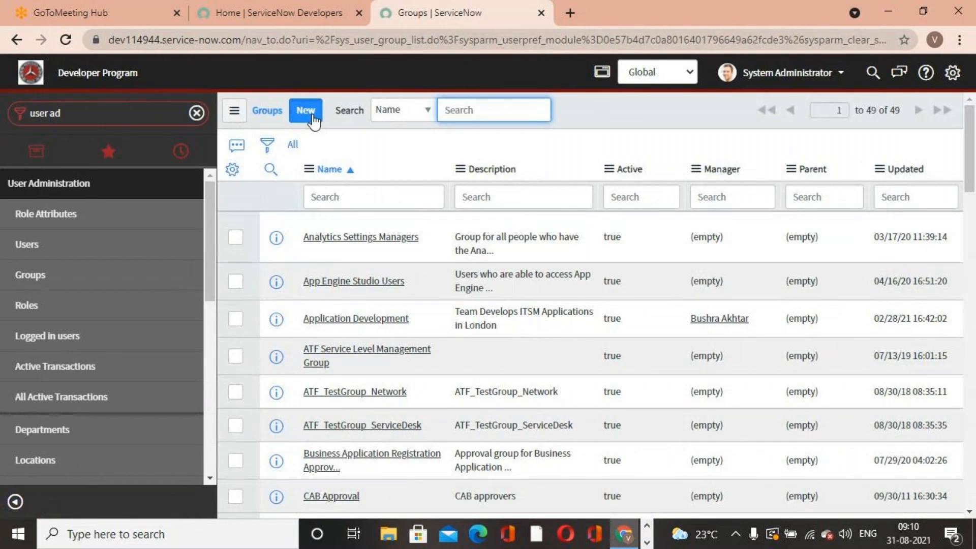
pyautogui.click(306, 111)
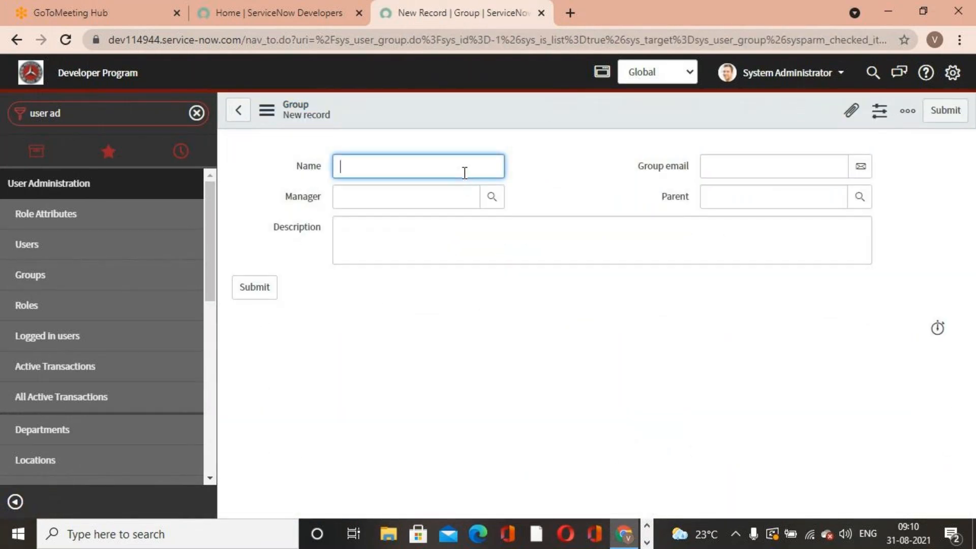
# - Name the new group Servicenow Academy
pyautogui.write('Servicenow Academy')
pyautogui.click(578, 189)
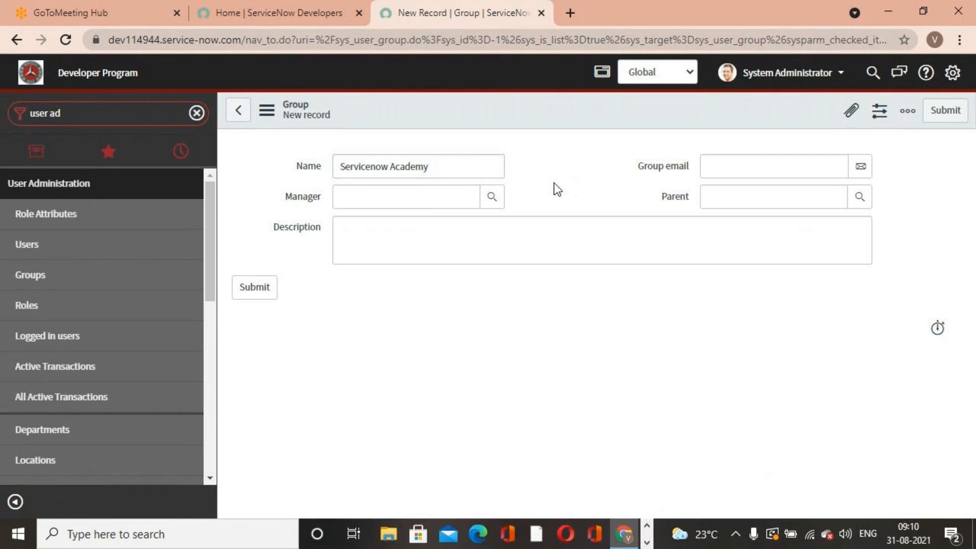
# - Set the group's manager by picking a user from the lookup list
pyautogui.click(492, 197)
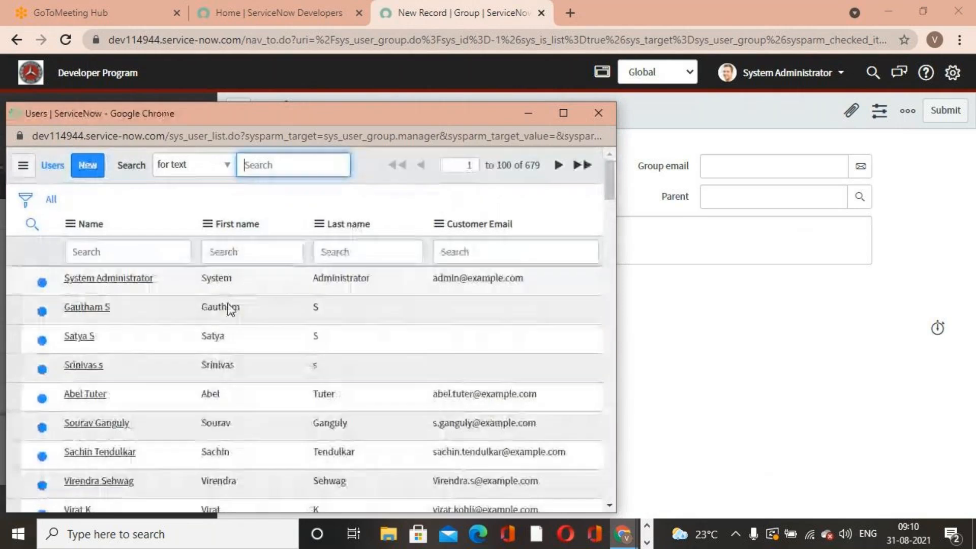
pyautogui.scroll(-8, 215, 336)
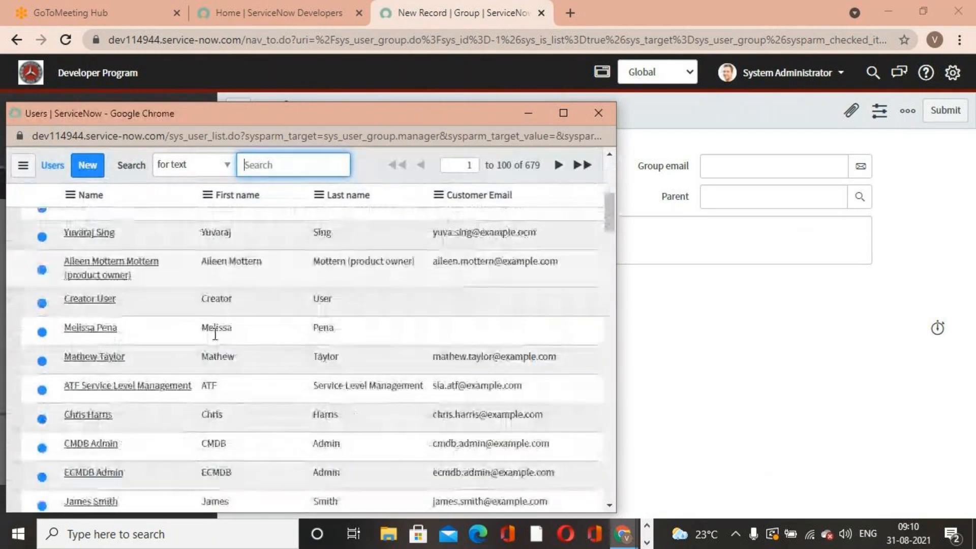
pyautogui.click(93, 410)
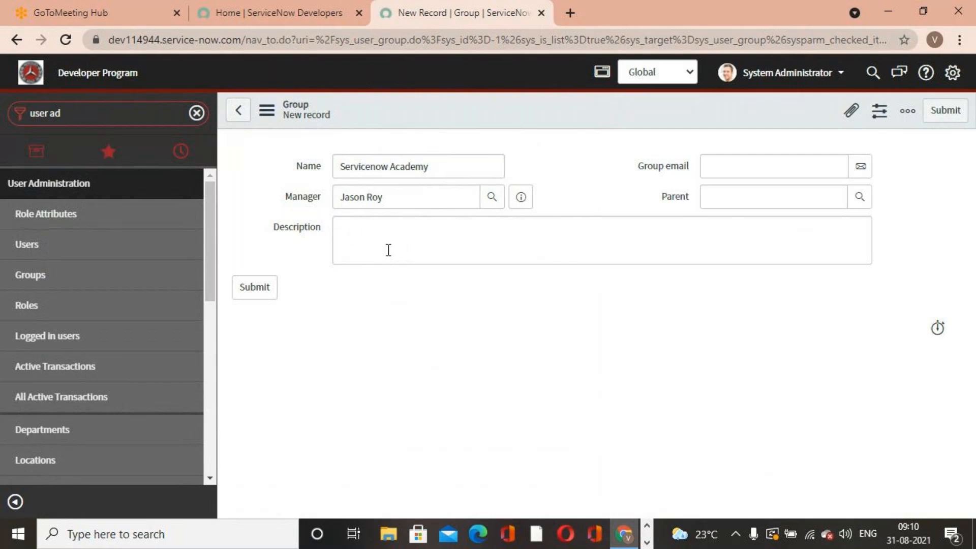
# - Submit the new group record
pyautogui.click(785, 166)
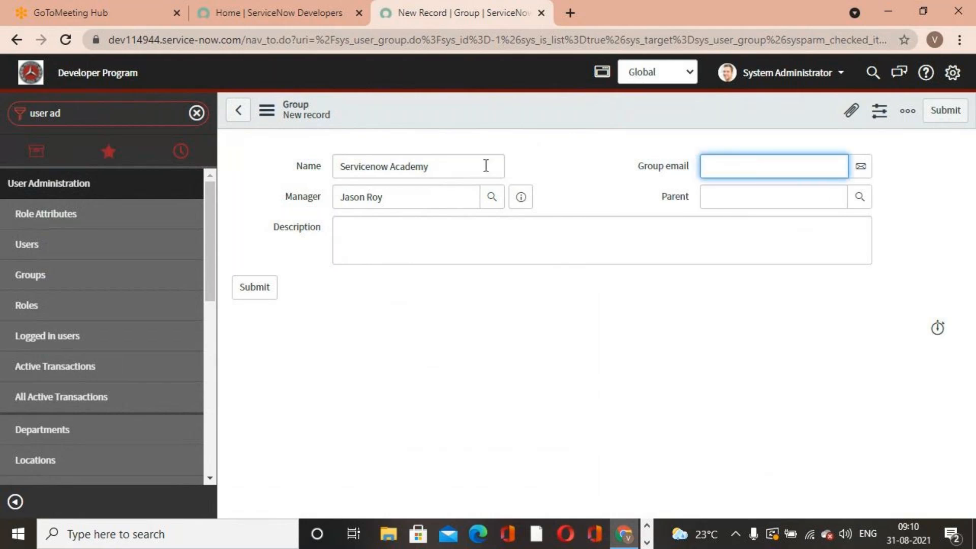
pyautogui.moveTo(467, 171); pyautogui.dragTo(279, 170)
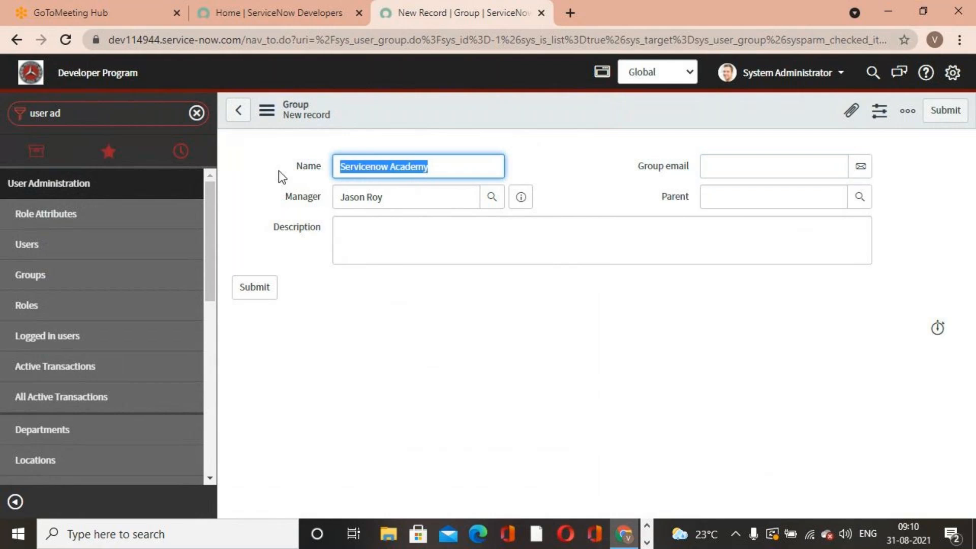
pyautogui.click(816, 197)
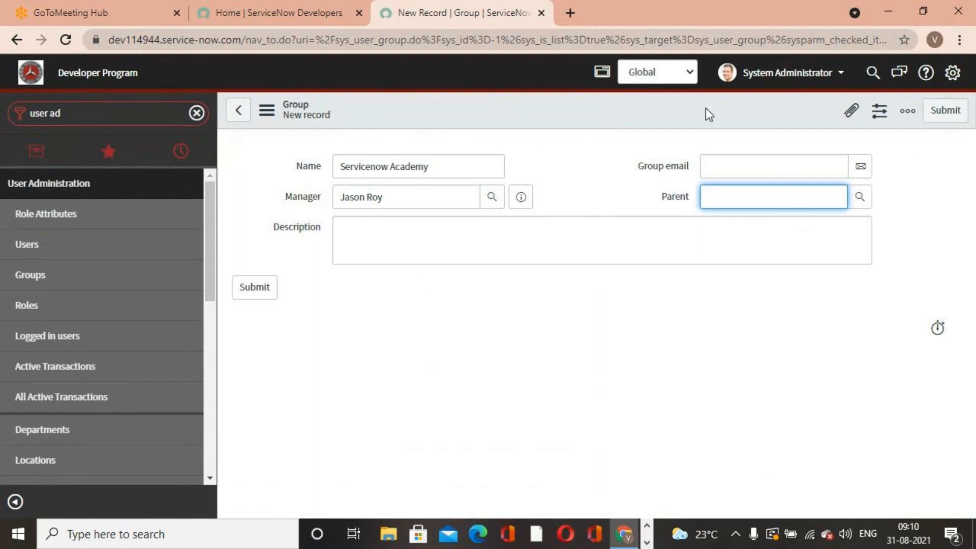
pyautogui.click(945, 110)
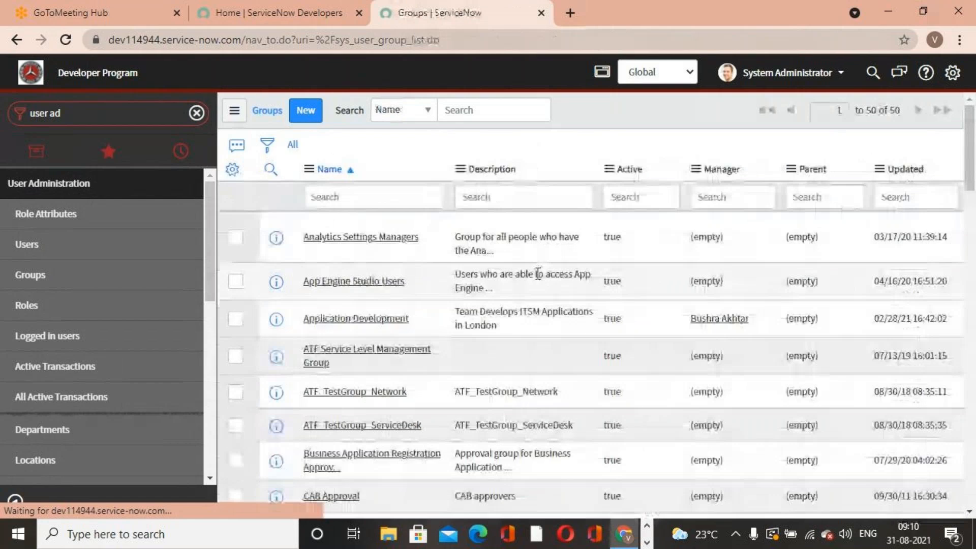
# - Open a new incident form through the Incident section of the application navigator
pyautogui.hotkey('ctrl', 'a')
pyautogui.write('Incident')
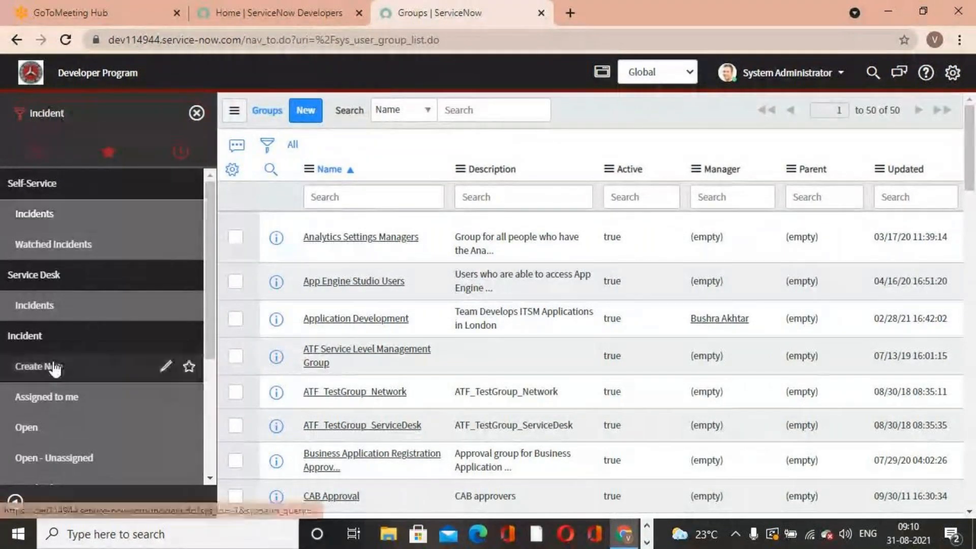
pyautogui.click(55, 370)
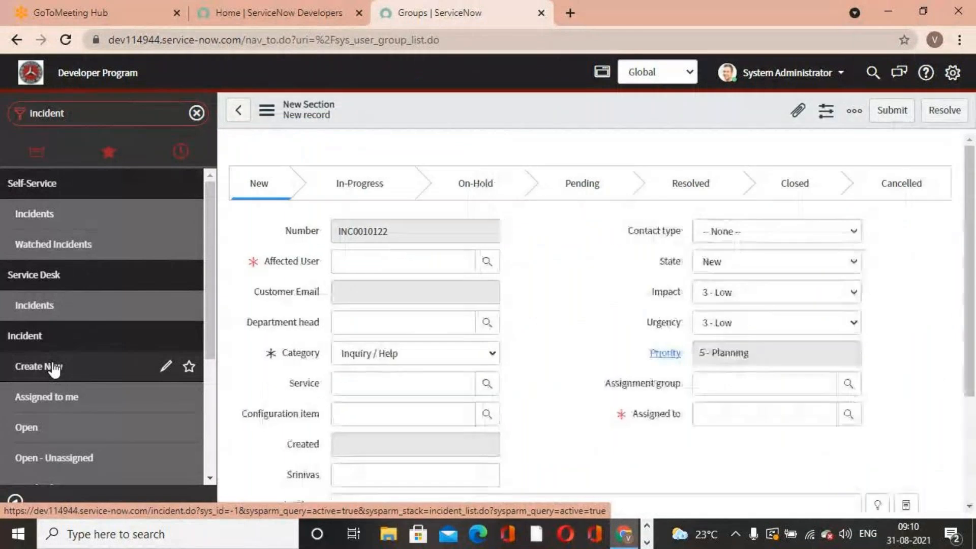
# - Set the incident's assignment group to Database and check which users the Assigned to lookup offers
pyautogui.click(738, 386)
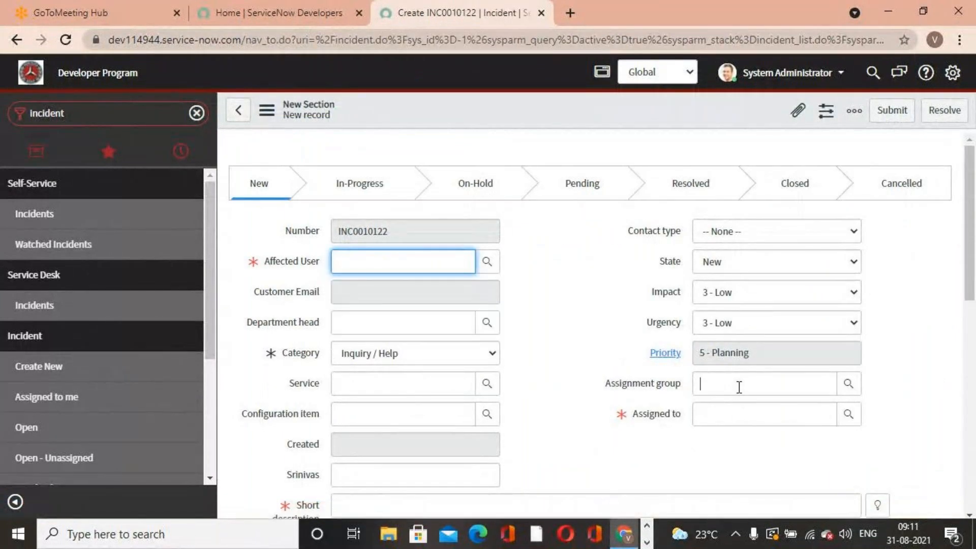
pyautogui.write('data')
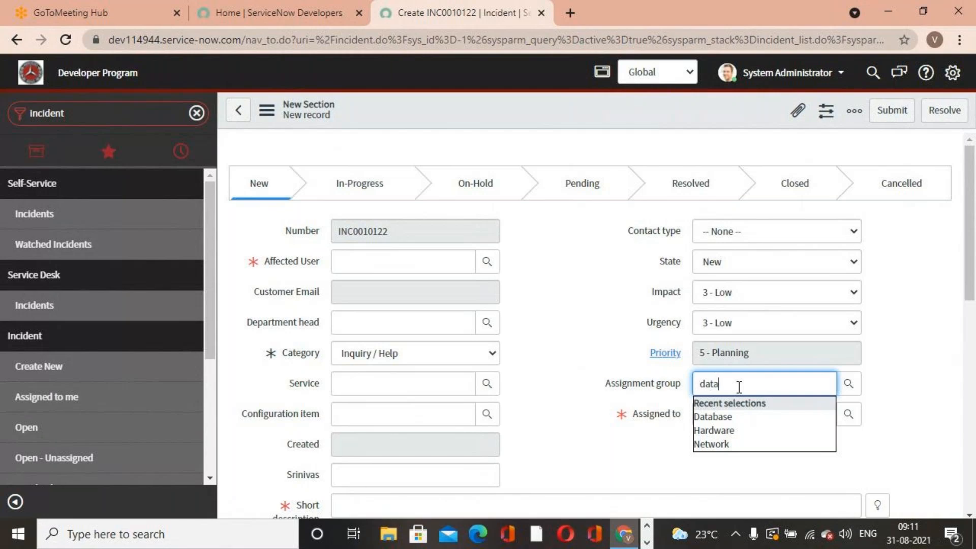
pyautogui.click(745, 416)
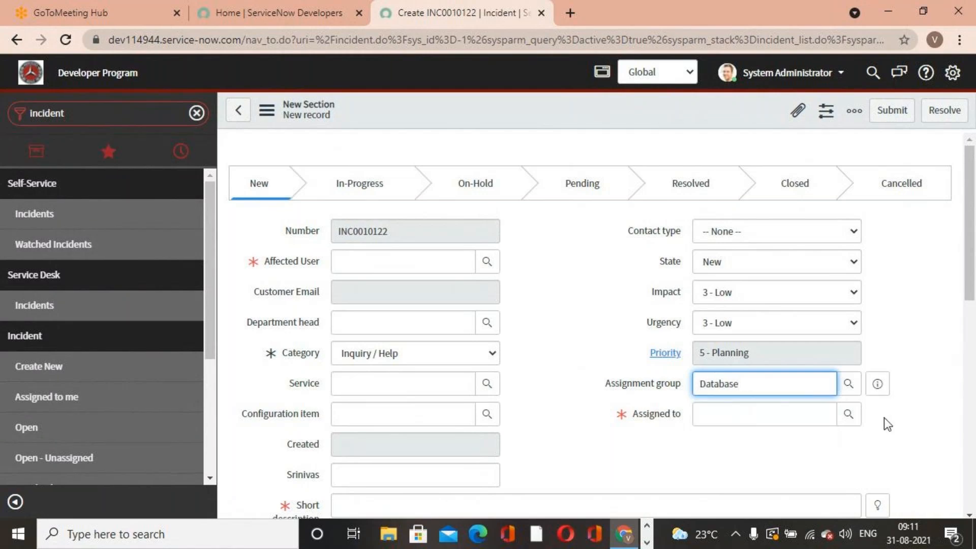
pyautogui.click(848, 416)
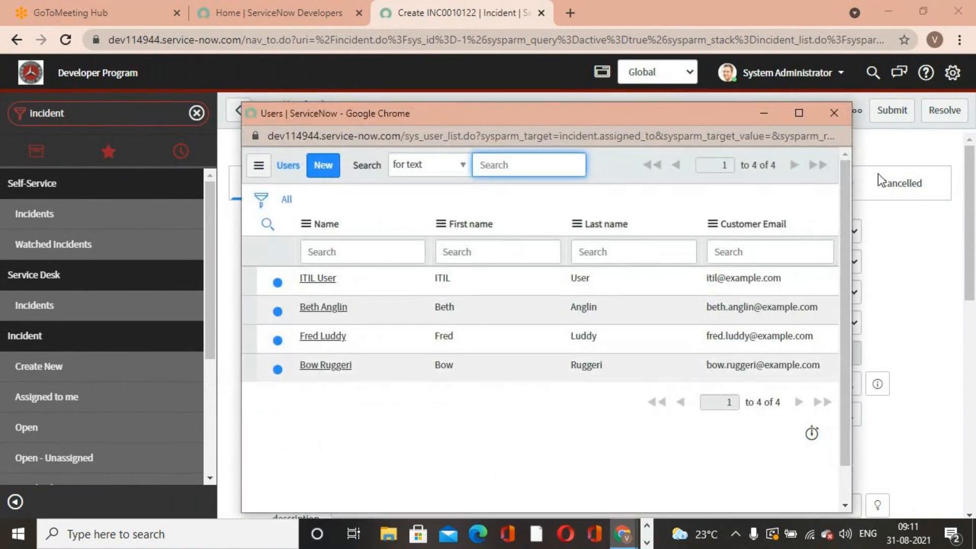
pyautogui.click(833, 114)
# - Set the assignment group to Servicenow Academy and check the Assigned to lookup for its users
pyautogui.write('service')
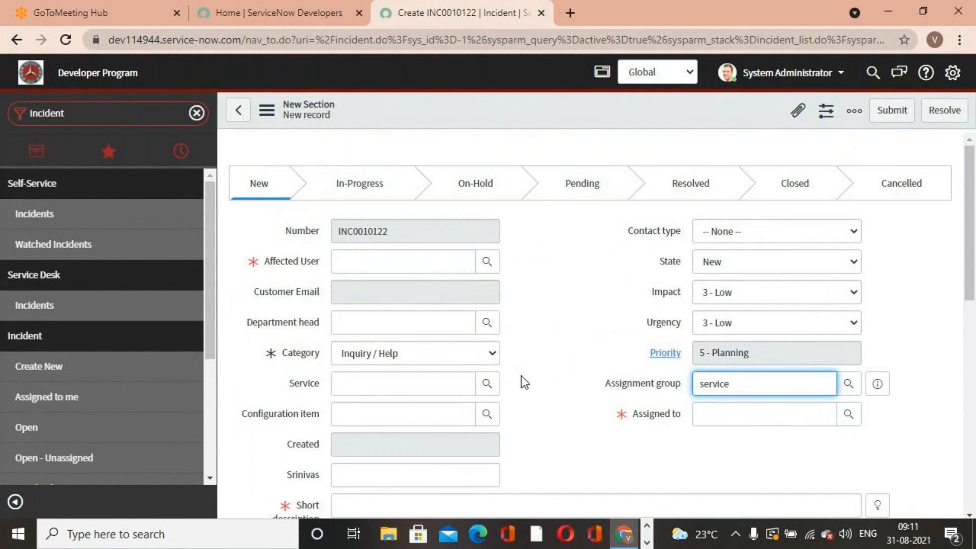
pyautogui.click(747, 414)
pyautogui.click(847, 416)
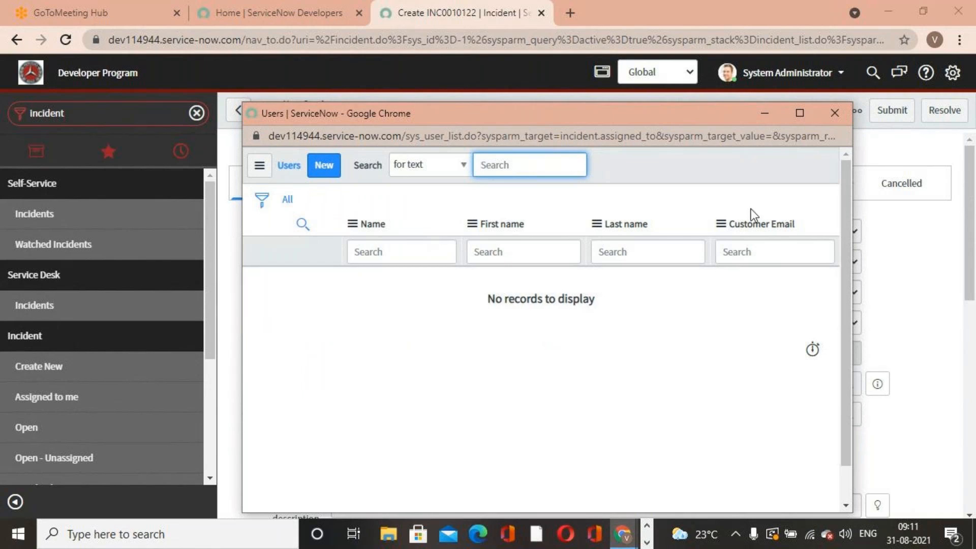
pyautogui.click(827, 110)
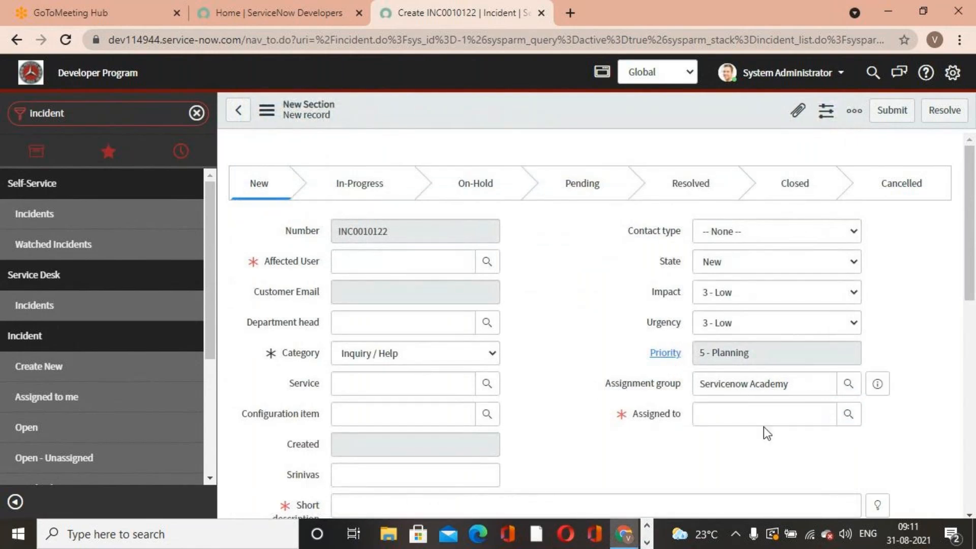
# - Open the User Administration Groups list from the application navigator
pyautogui.click(705, 388)
pyautogui.tripleClick(705, 388)
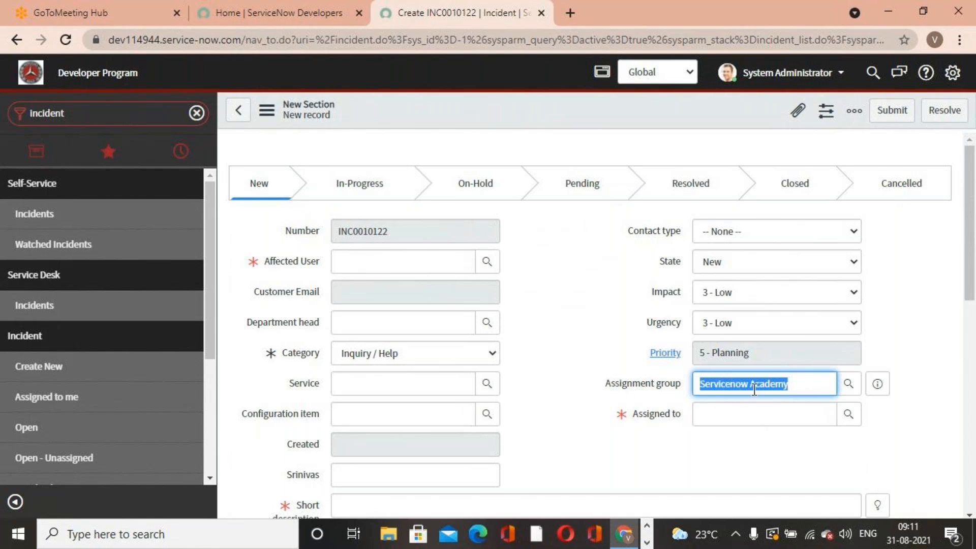
pyautogui.click(93, 115)
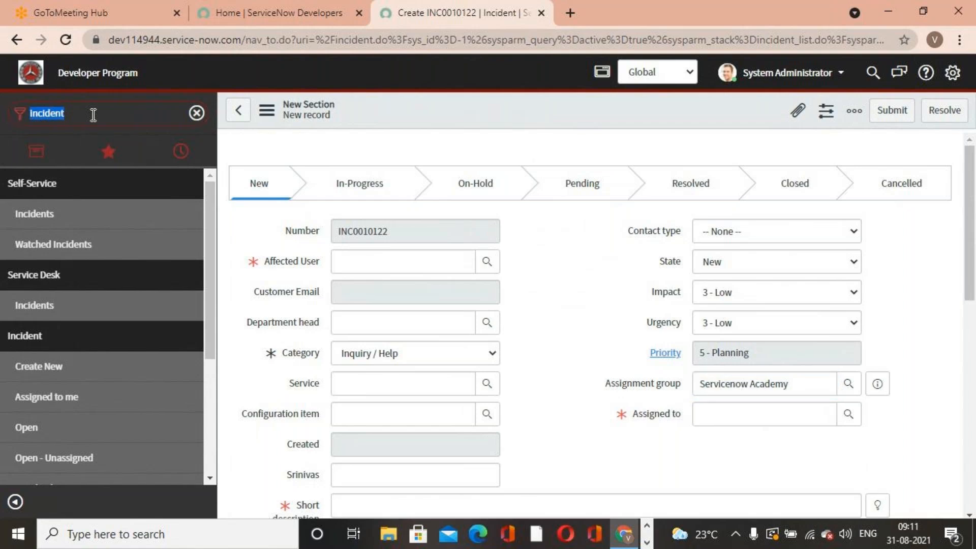
pyautogui.write('user')
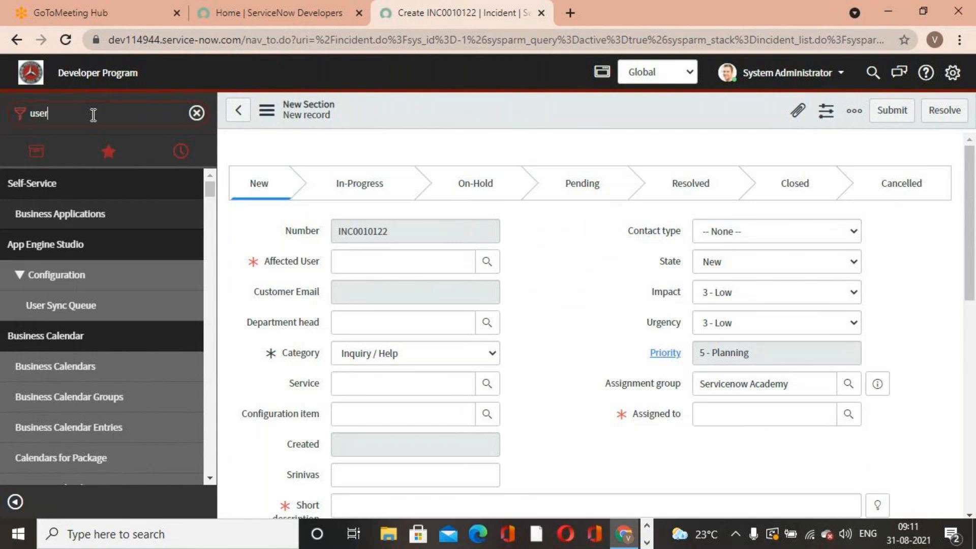
pyautogui.write(' ad')
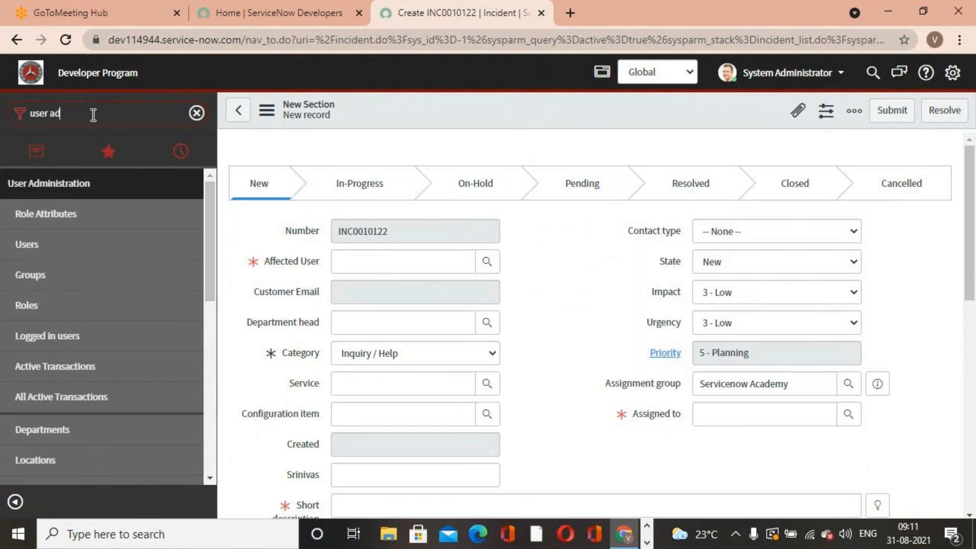
pyautogui.click(59, 283)
pyautogui.click(563, 126)
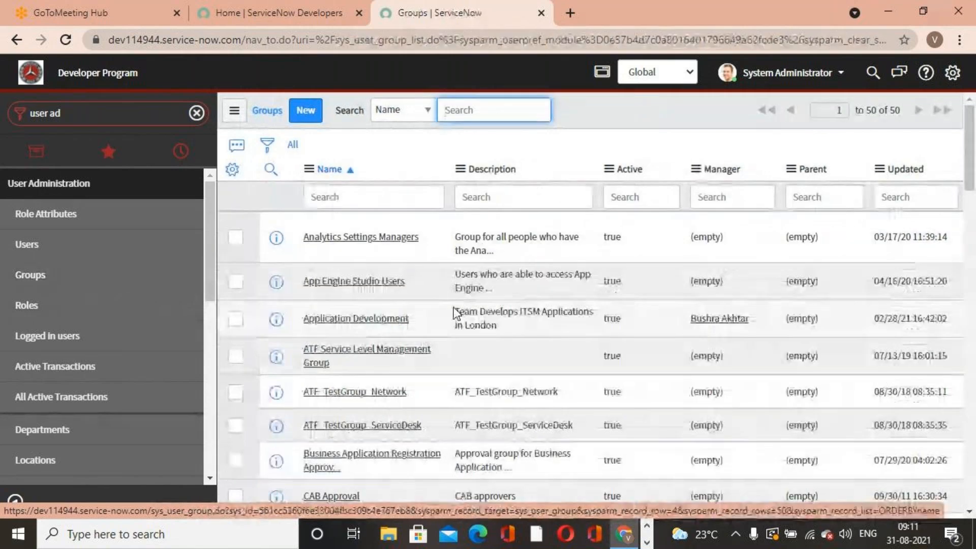
# - Sort the groups by most recently updated and open the Servicenow Academy group record
pyautogui.click(905, 171)
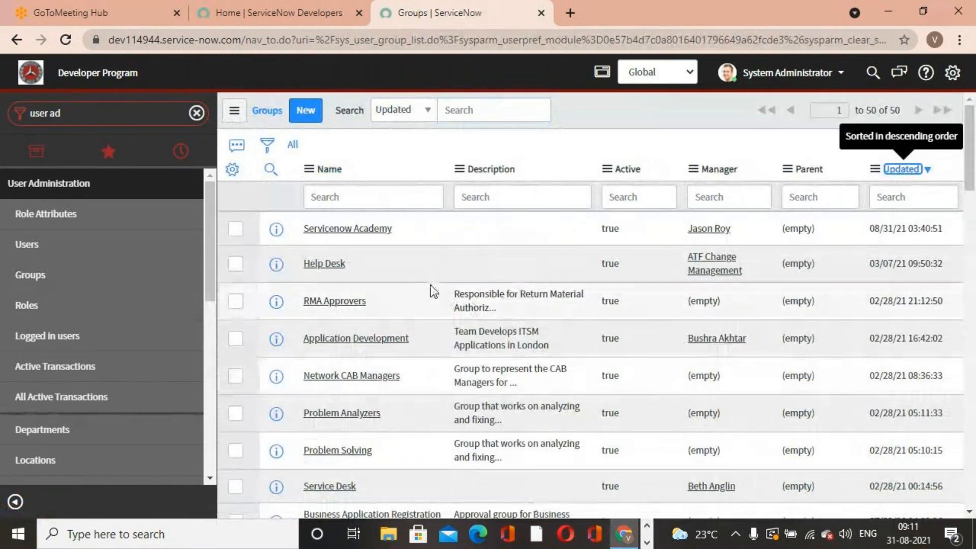
pyautogui.click(386, 230)
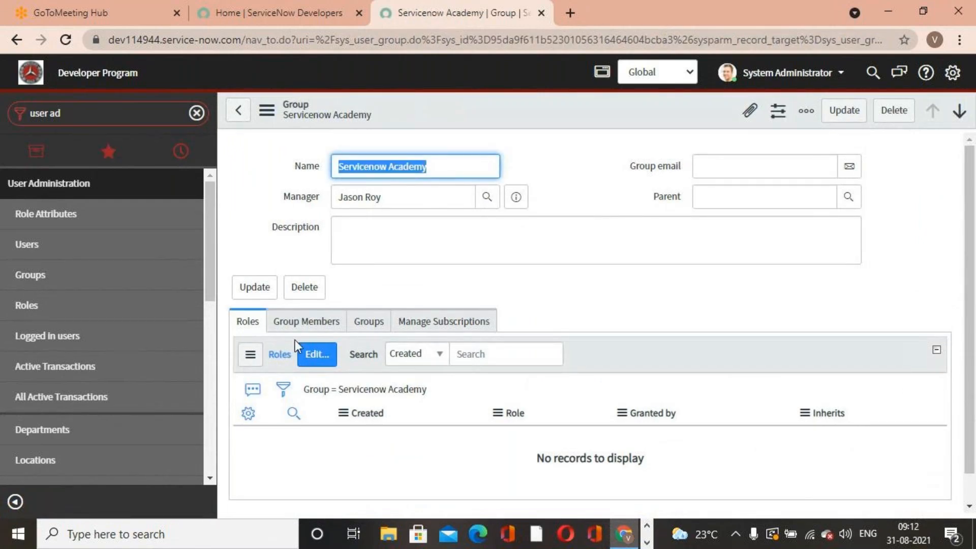
# - Add six users, including Application Portfolio User, Asset Manager, ATF Change Management and ATF User, as group members and save
pyautogui.click(277, 325)
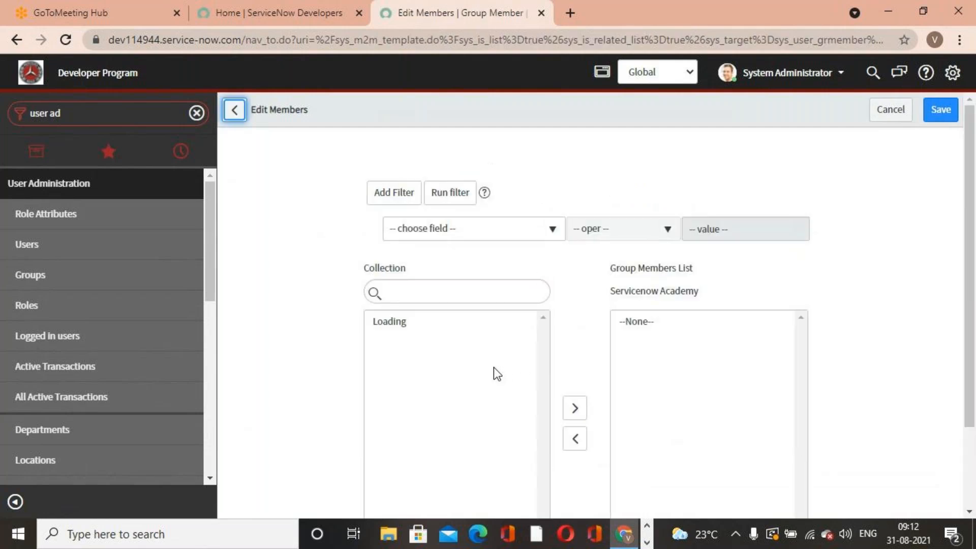
pyautogui.scroll(-1, 495, 373)
pyautogui.scroll(-6, 495, 374)
pyautogui.moveTo(406, 429); pyautogui.dragTo(422, 456)
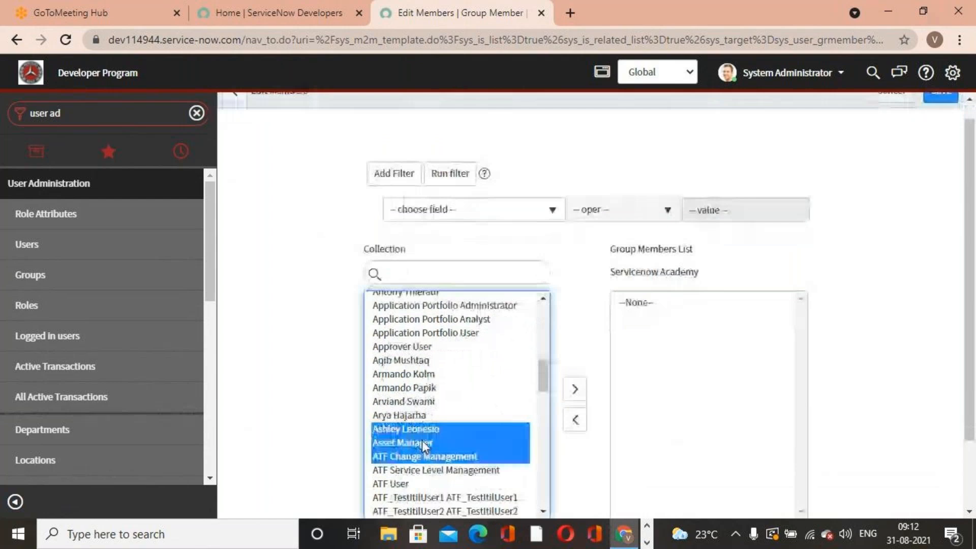
pyautogui.keyDown('ctrl'); pyautogui.click(416, 376); pyautogui.keyUp('ctrl')
pyautogui.keyDown('ctrl'); pyautogui.click(417, 333); pyautogui.keyUp('ctrl')
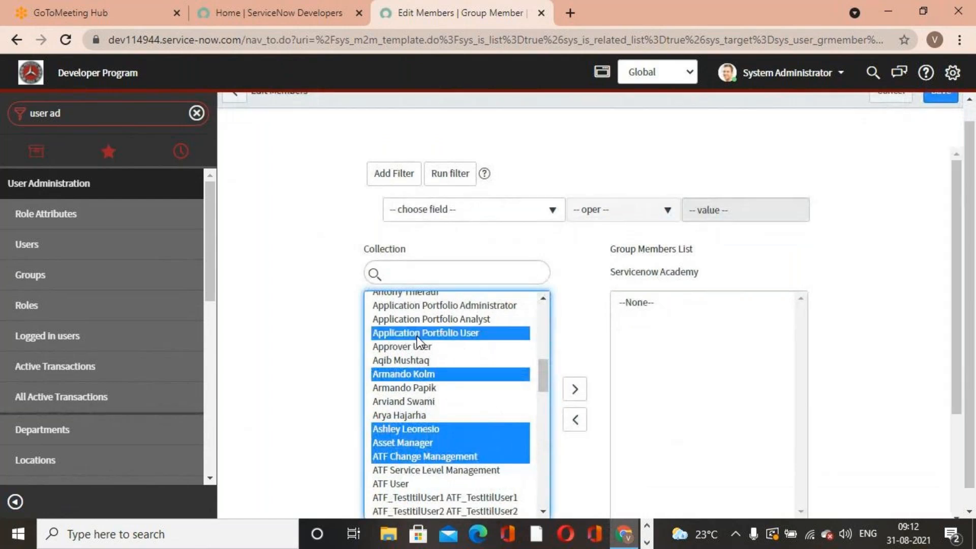
pyautogui.keyDown('ctrl'); pyautogui.click(460, 483); pyautogui.keyUp('ctrl')
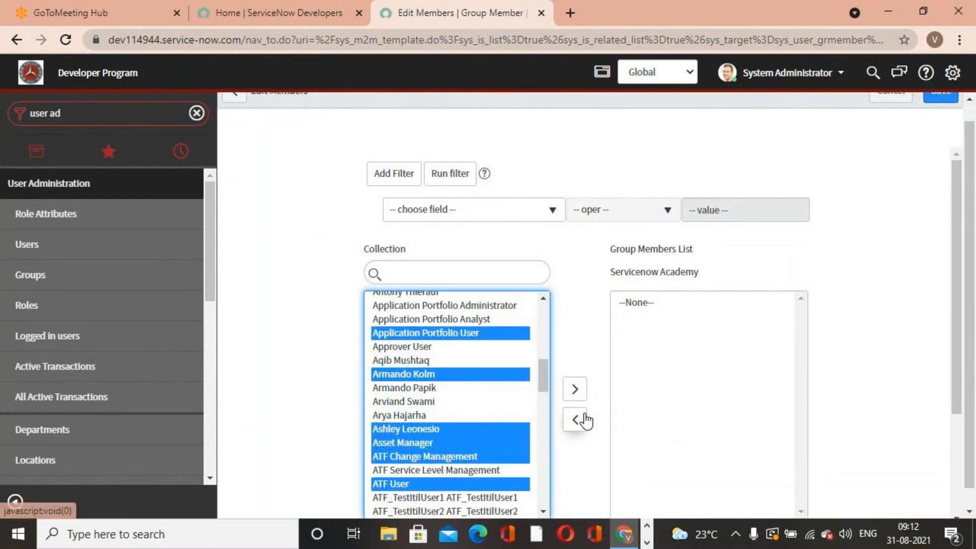
pyautogui.click(575, 389)
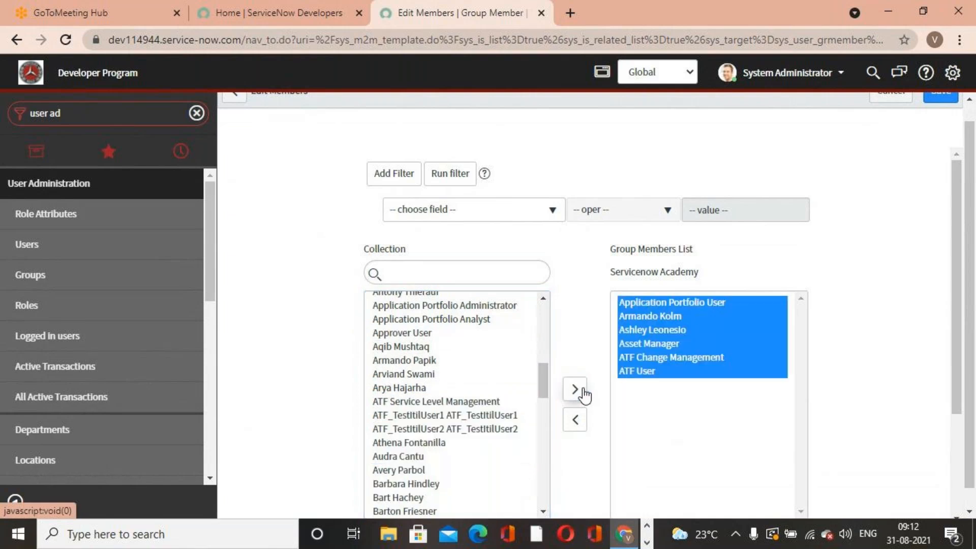
pyautogui.scroll(-2, 752, 397)
pyautogui.scroll(-1, 752, 397)
pyautogui.click(621, 396)
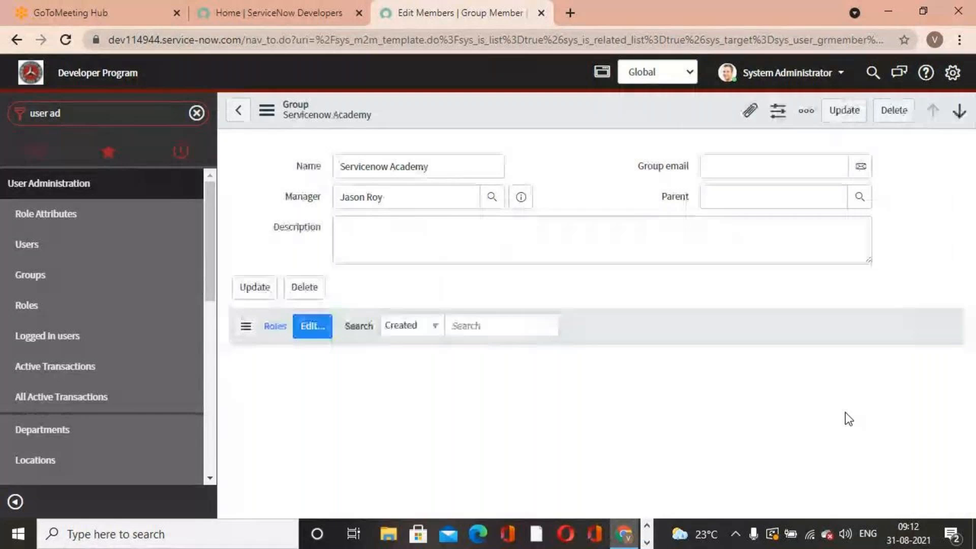
# - Update the Servicenow Academy group record to save it
pyautogui.scroll(-4, 778, 401)
pyautogui.scroll(4, 776, 398)
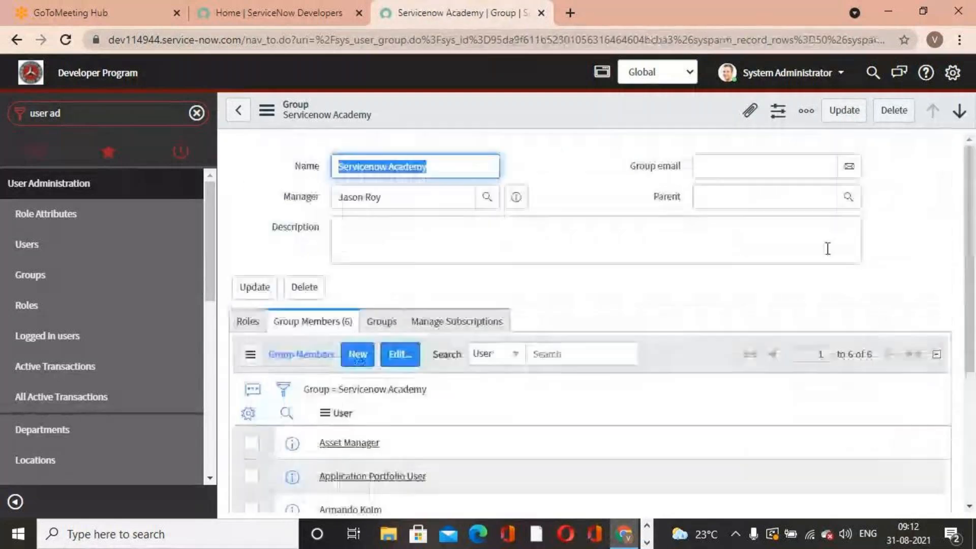
pyautogui.click(845, 111)
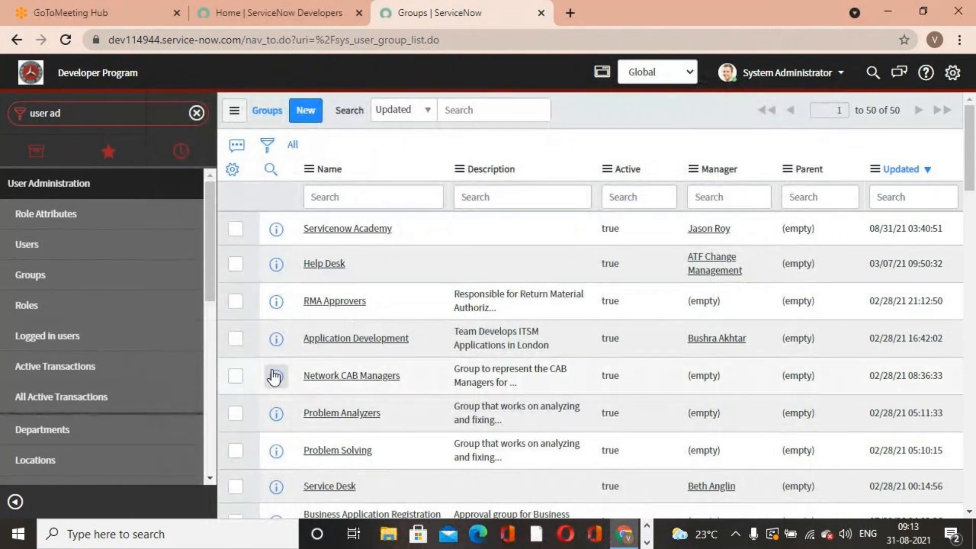
# - Create a new incident record from the Incident module
pyautogui.click(119, 111)
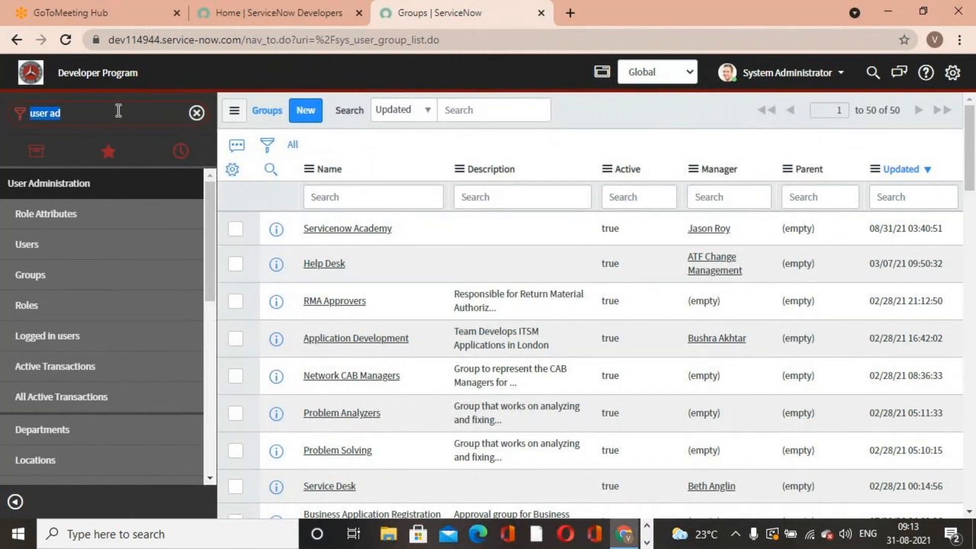
pyautogui.write('incident')
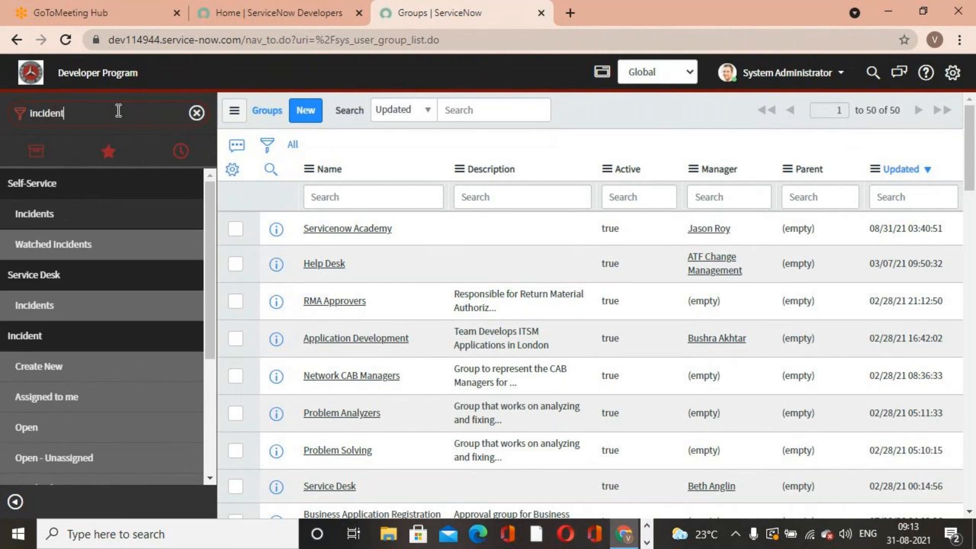
pyautogui.click(69, 367)
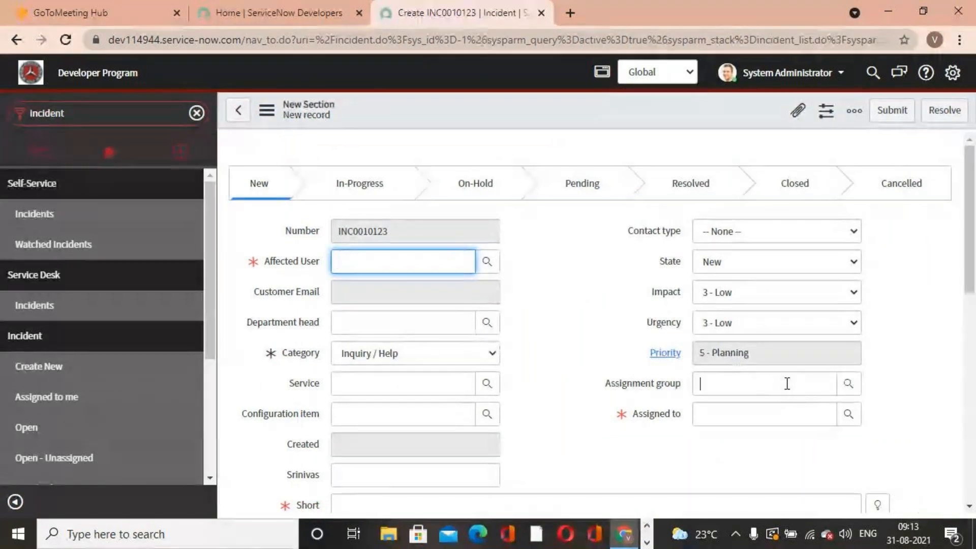
# - Assign the new incident to the Database group and review the users in the Assigned to lookup
pyautogui.click(787, 384)
pyautogui.write('data')
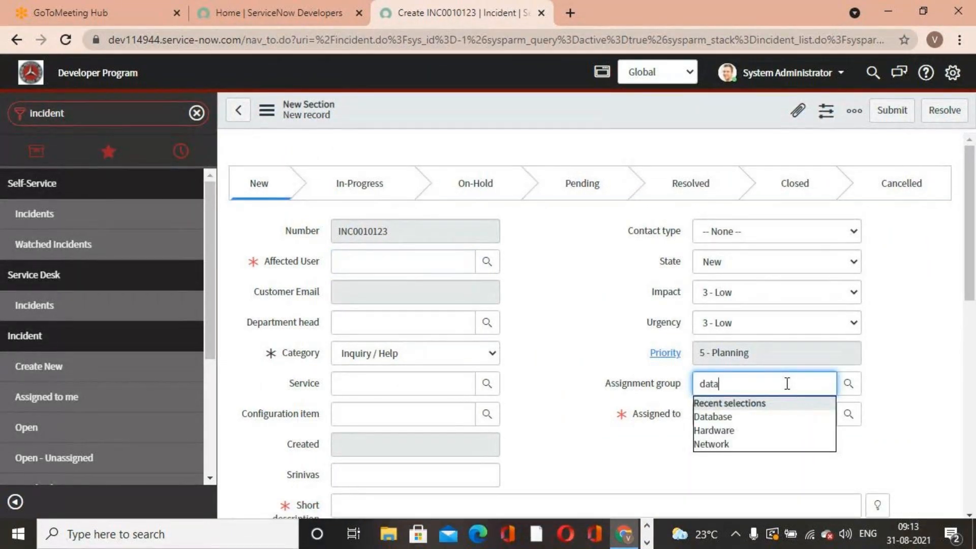
pyautogui.click(736, 416)
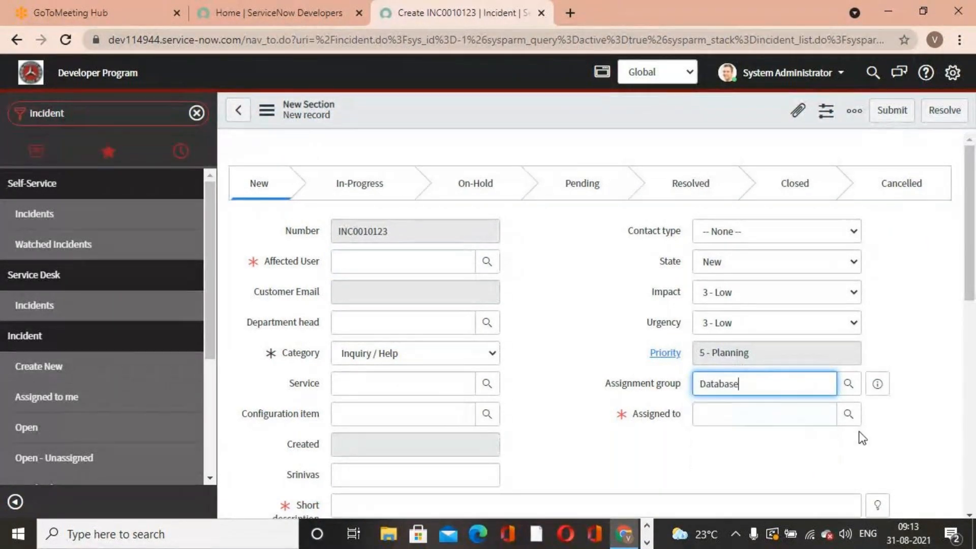
pyautogui.click(850, 421)
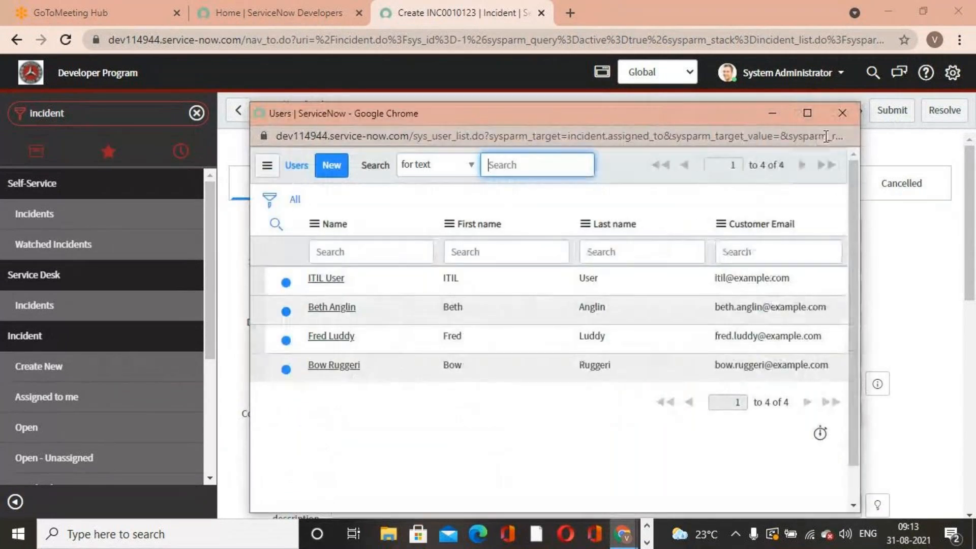
pyautogui.click(842, 113)
# - Change the assignment group to Network and review the users in the Assigned to lookup
pyautogui.doubleClick(780, 376)
pyautogui.write('netw')
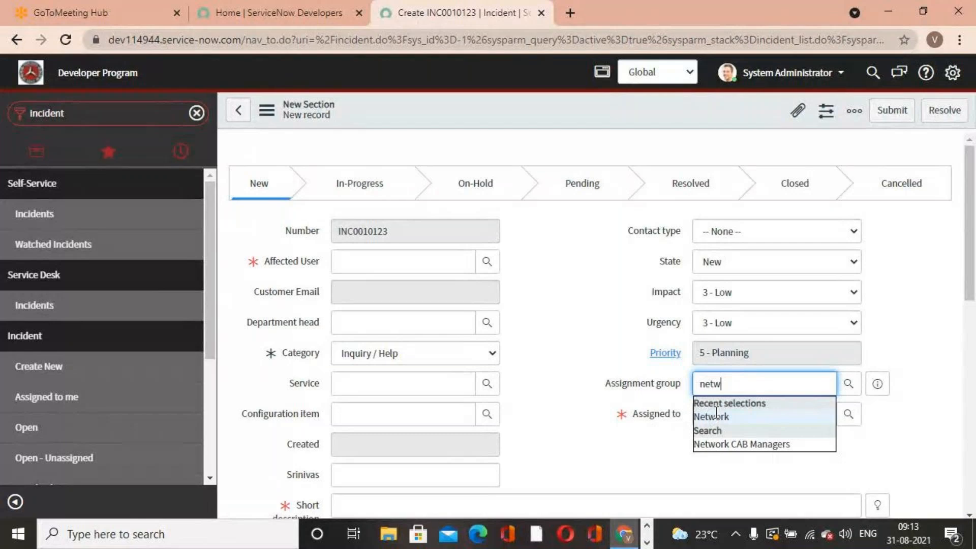
pyautogui.click(822, 413)
pyautogui.click(853, 416)
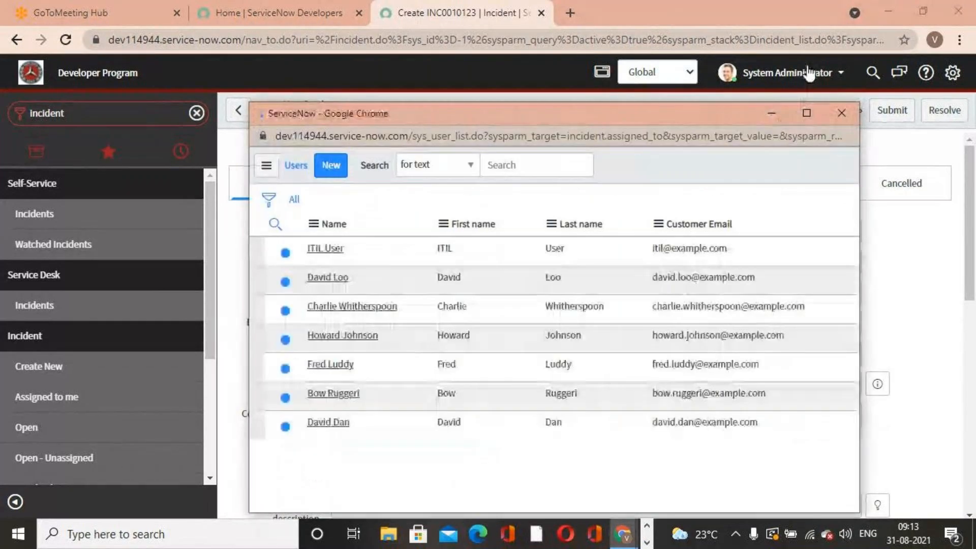
pyautogui.click(844, 111)
# - Change the incident's assignment group to Servicenow Academy and review the users offered in the Assigned to lookup
pyautogui.doubleClick(729, 384)
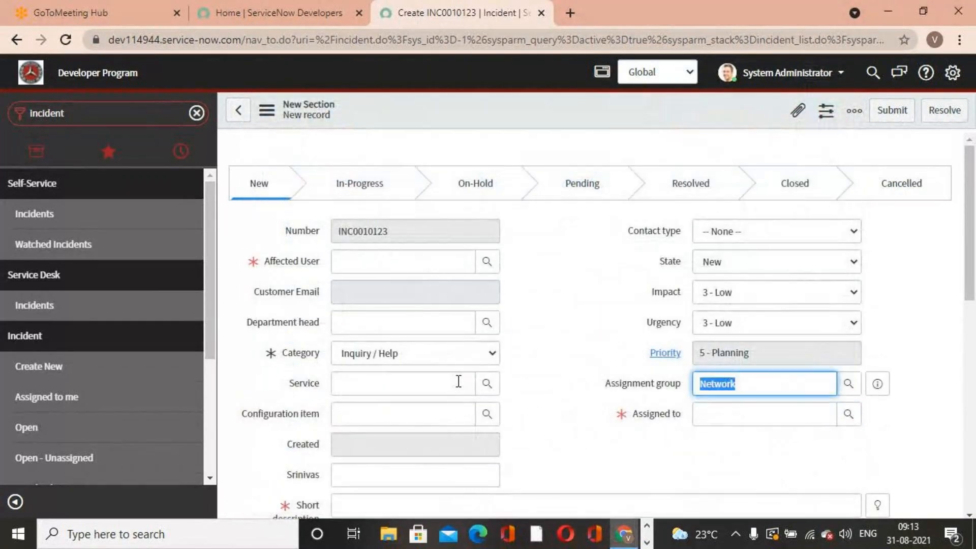
pyautogui.write('service')
pyautogui.click(729, 417)
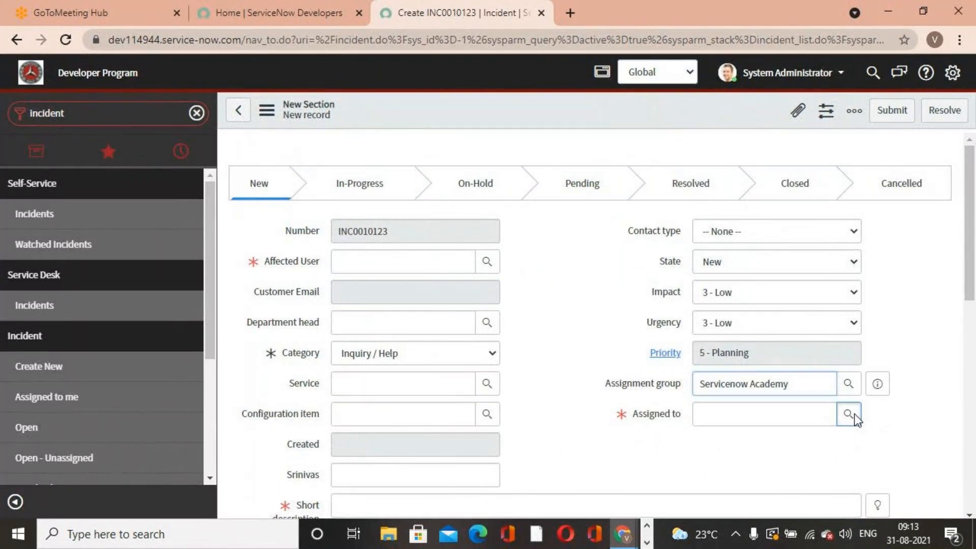
pyautogui.click(848, 414)
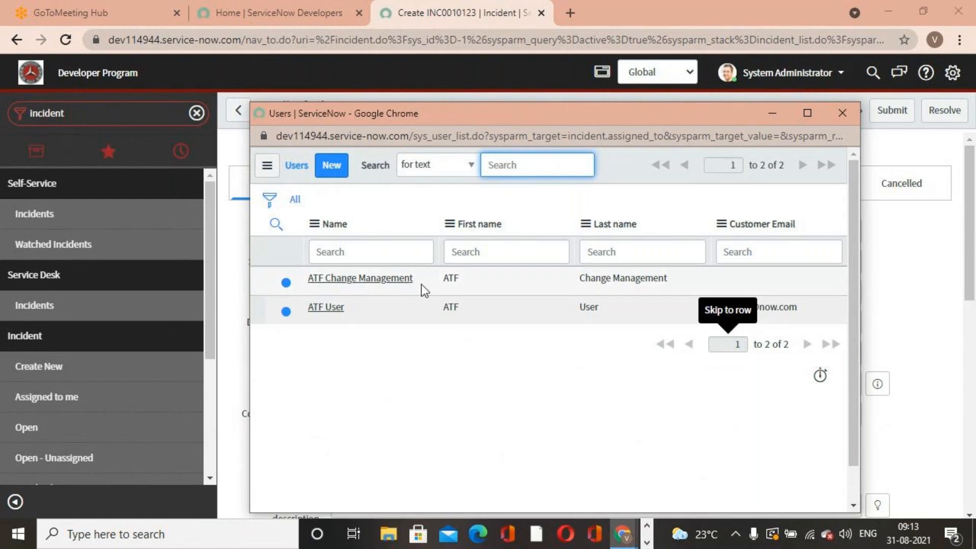
pyautogui.click(842, 114)
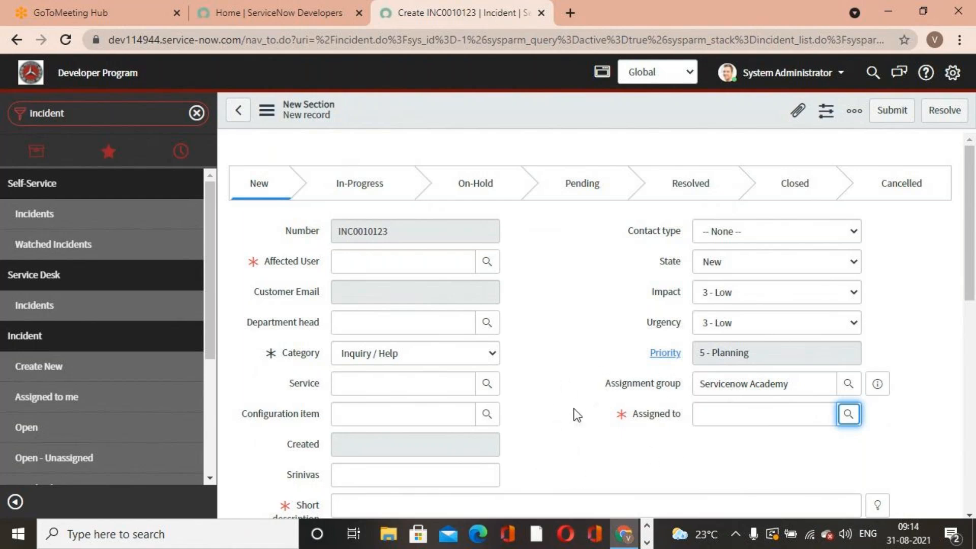
# - Open the Servicenow Academy group record from the User Administration groups list
pyautogui.click(82, 115)
pyautogui.write('user ad')
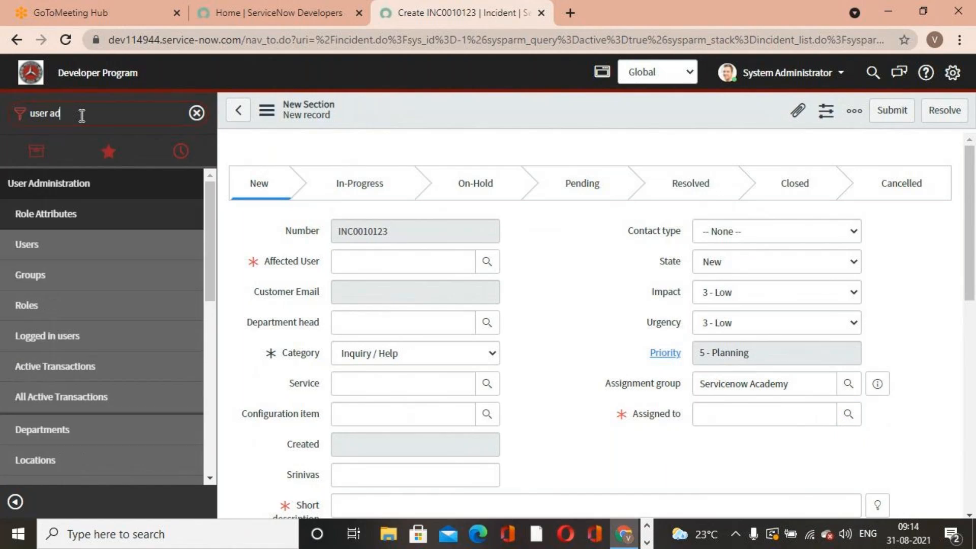
pyautogui.click(49, 304)
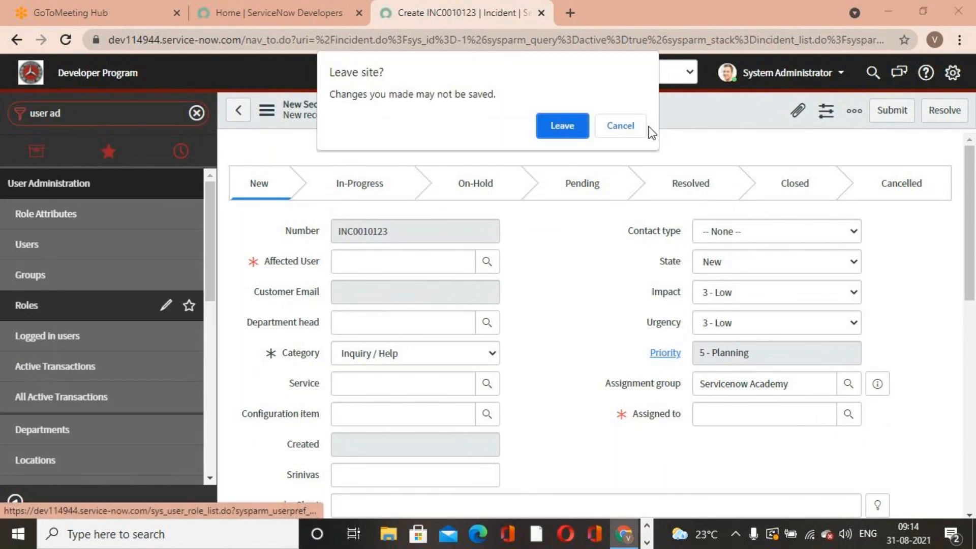
pyautogui.click(616, 125)
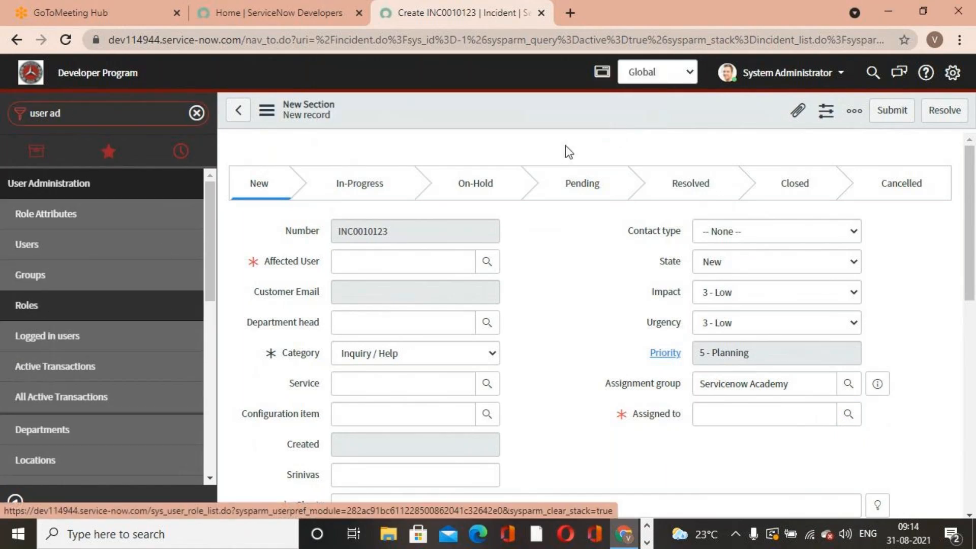
pyautogui.click(41, 277)
pyautogui.click(553, 154)
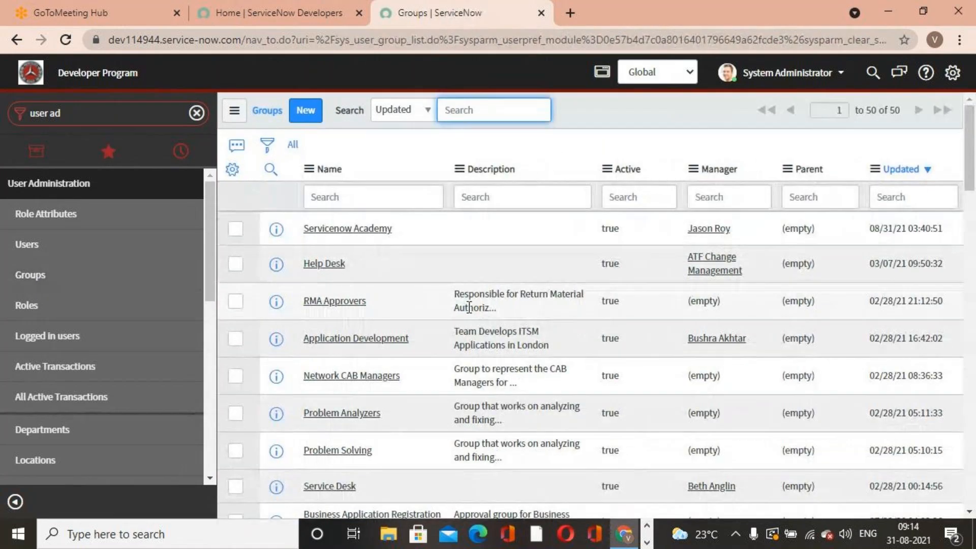
pyautogui.click(363, 229)
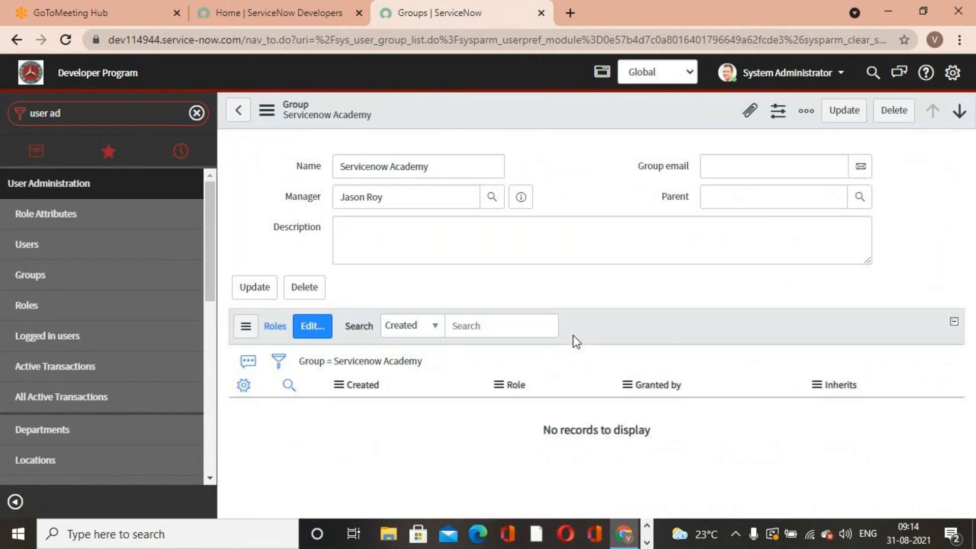
# - Review the Servicenow Academy group's members and child groups related lists
pyautogui.scroll(-3, 573, 334)
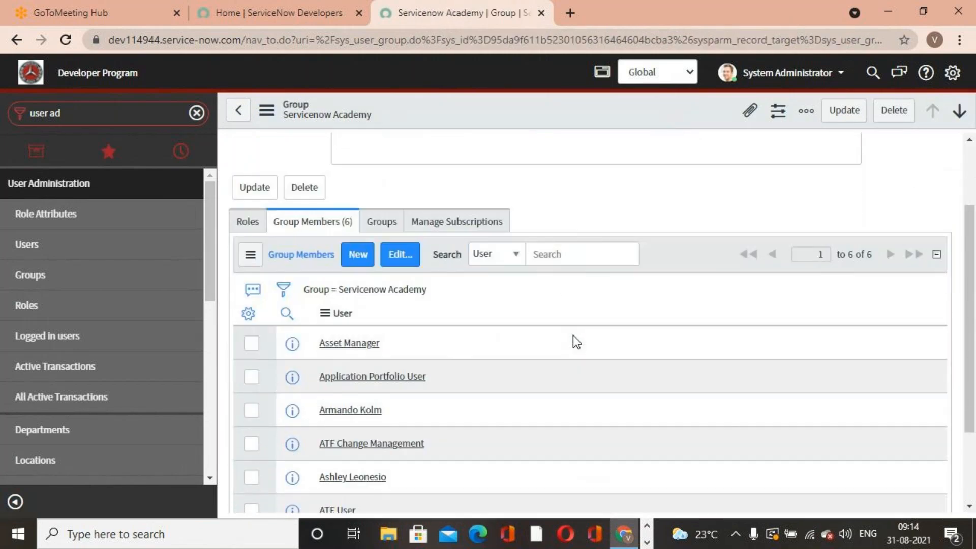
pyautogui.scroll(3, 572, 334)
pyautogui.click(381, 315)
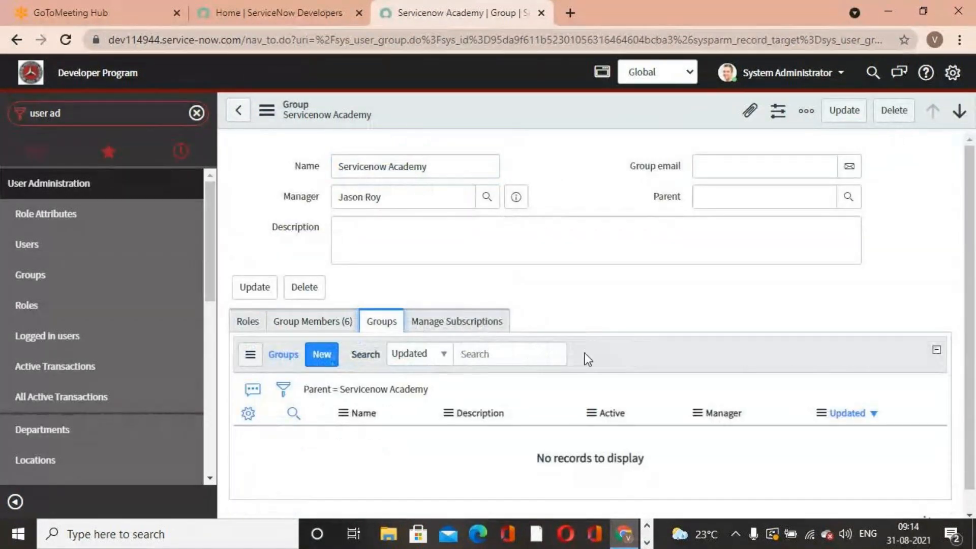
pyautogui.click(322, 347)
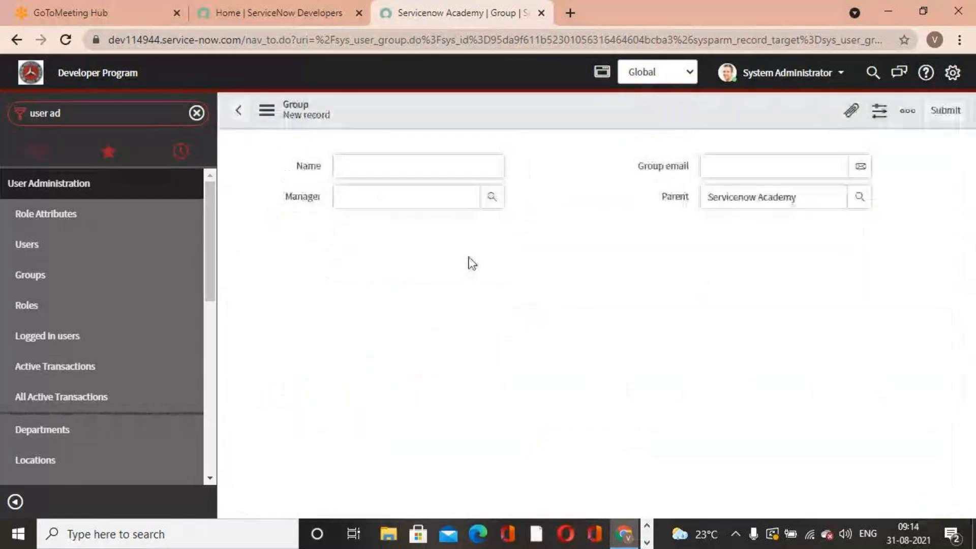
pyautogui.click(241, 113)
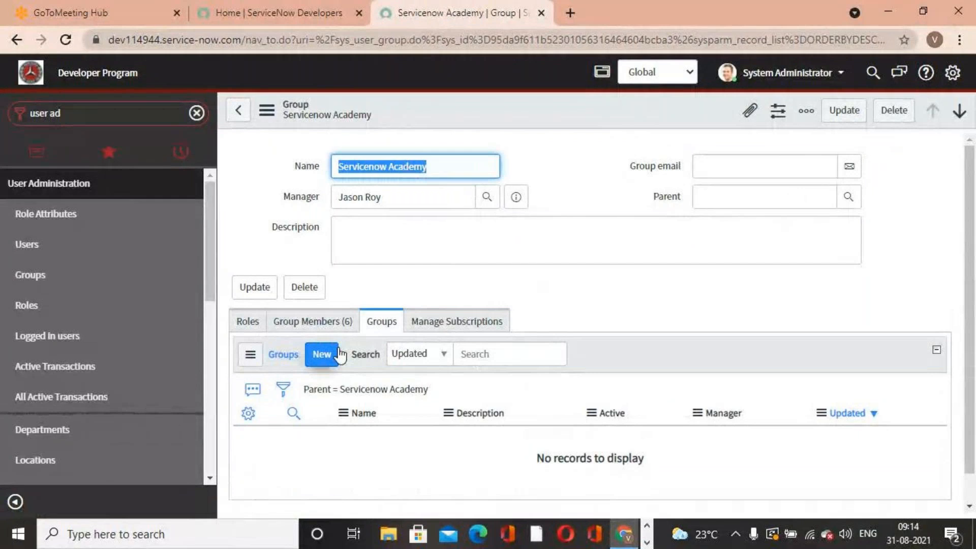
# - Add the itil role to the Servicenow Academy group and update the group record
pyautogui.click(327, 330)
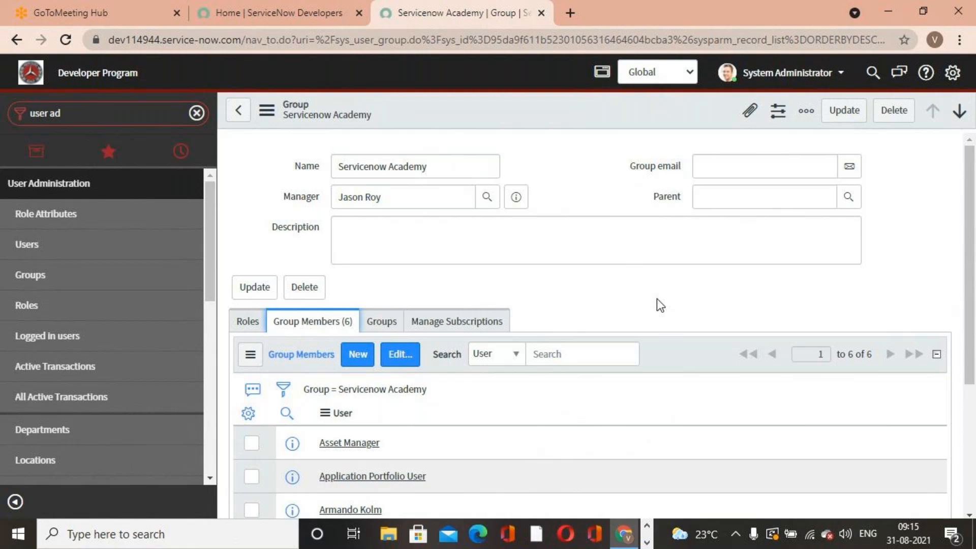
pyautogui.click(248, 322)
pyautogui.click(318, 355)
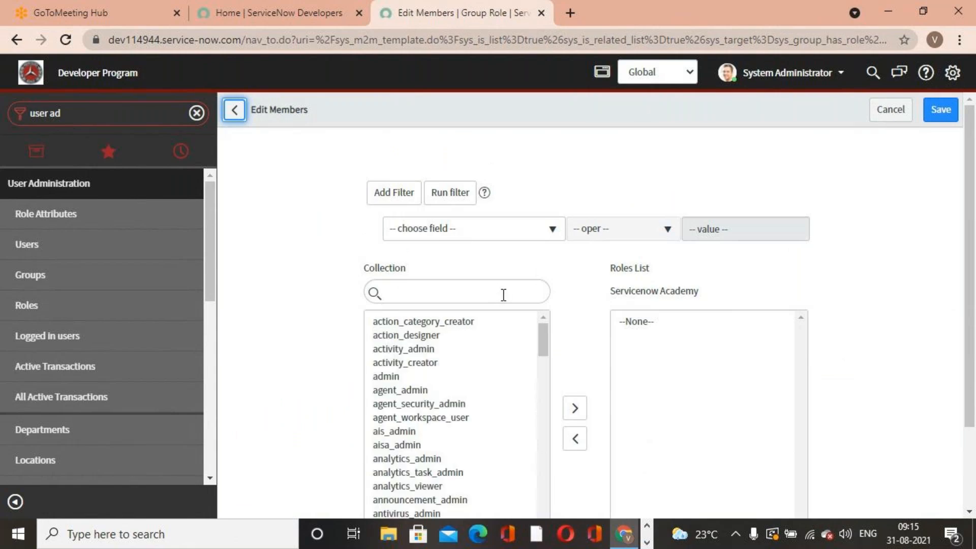
pyautogui.click(498, 294)
pyautogui.write('itil')
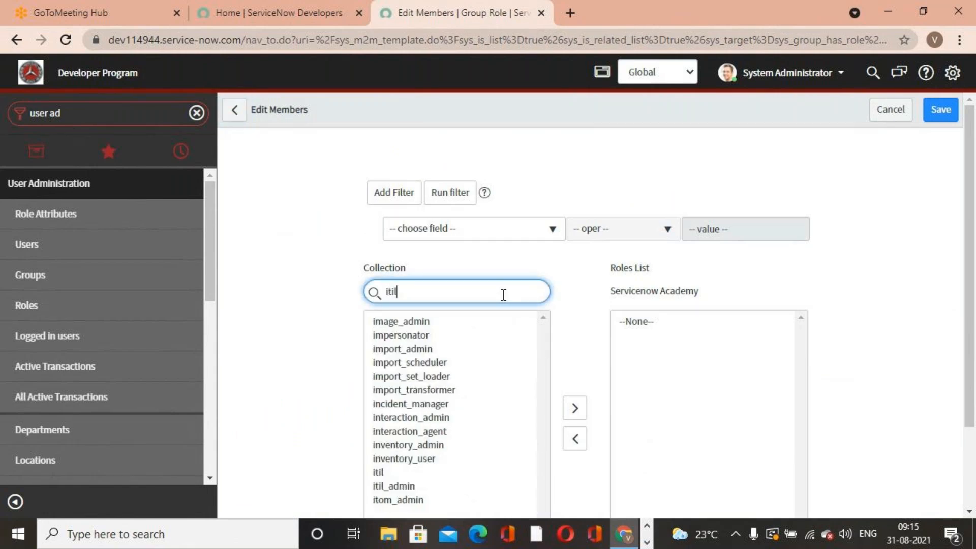
pyautogui.scroll(-1, 398, 317)
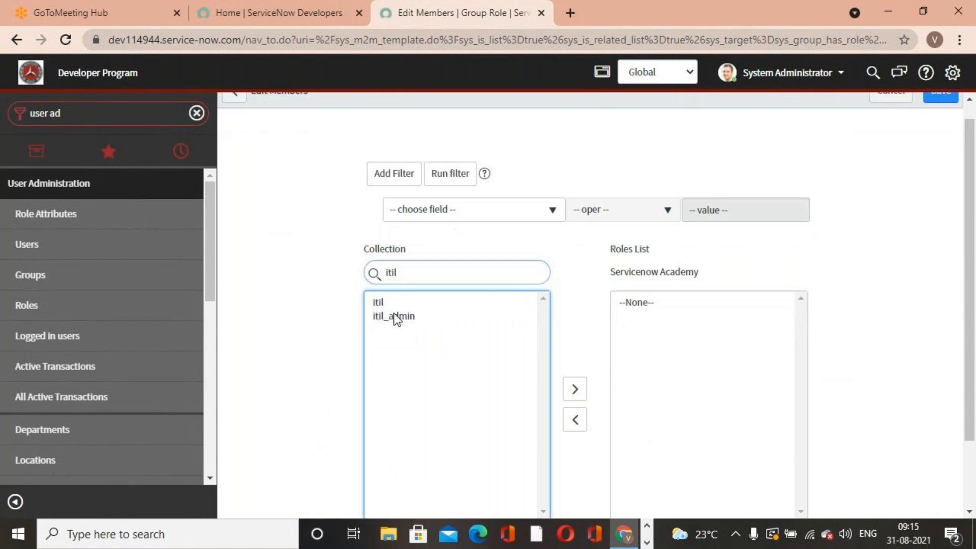
pyautogui.click(409, 303)
pyautogui.click(576, 391)
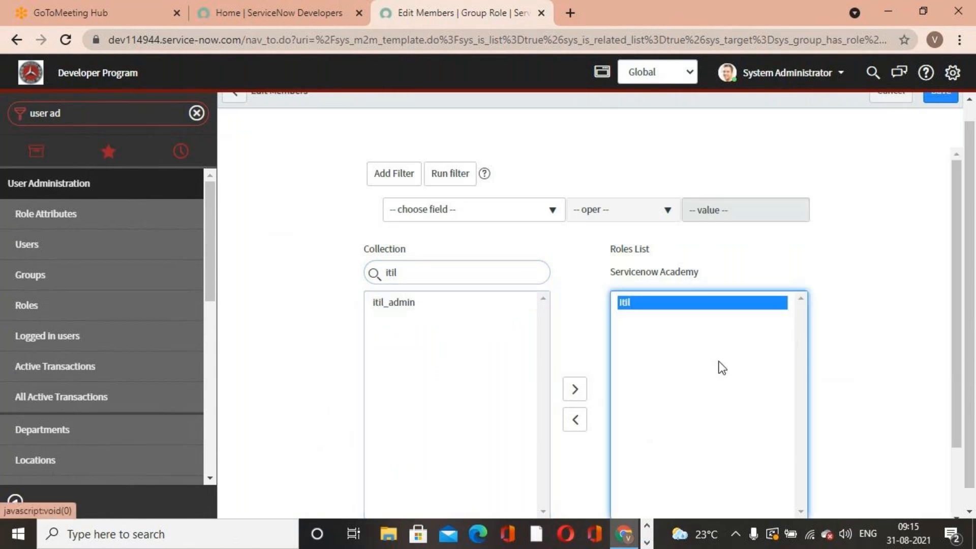
pyautogui.scroll(-2, 719, 366)
pyautogui.click(621, 451)
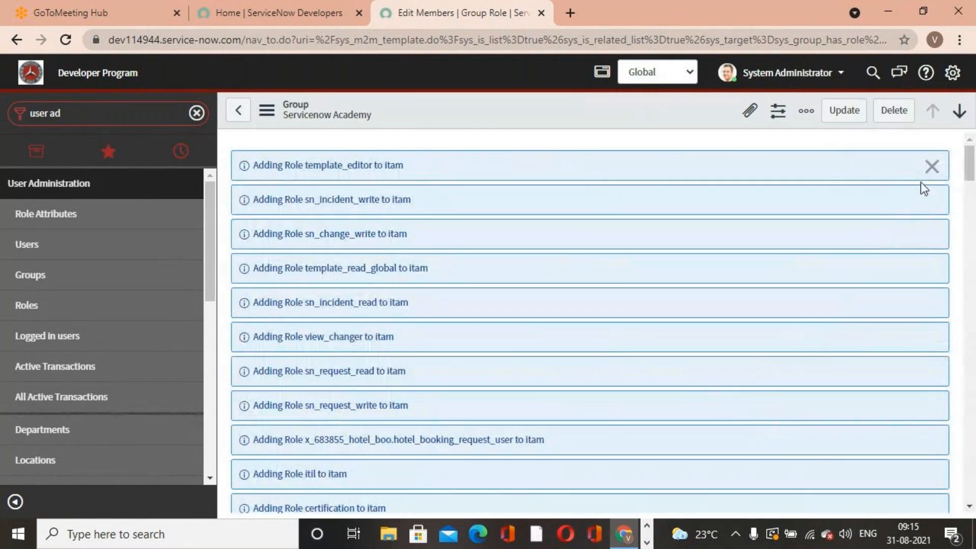
pyautogui.scroll(20, 876, 372)
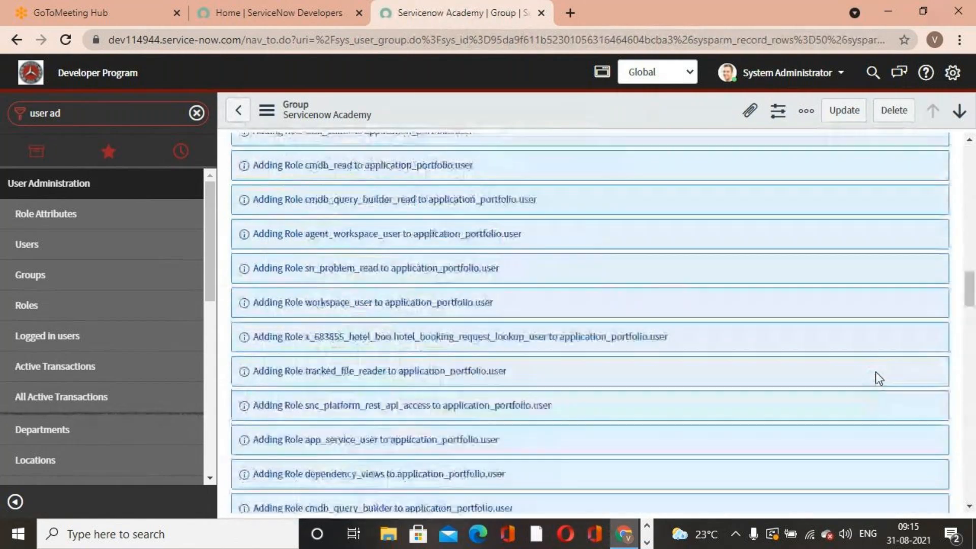
pyautogui.scroll(10, 876, 371)
pyautogui.click(843, 109)
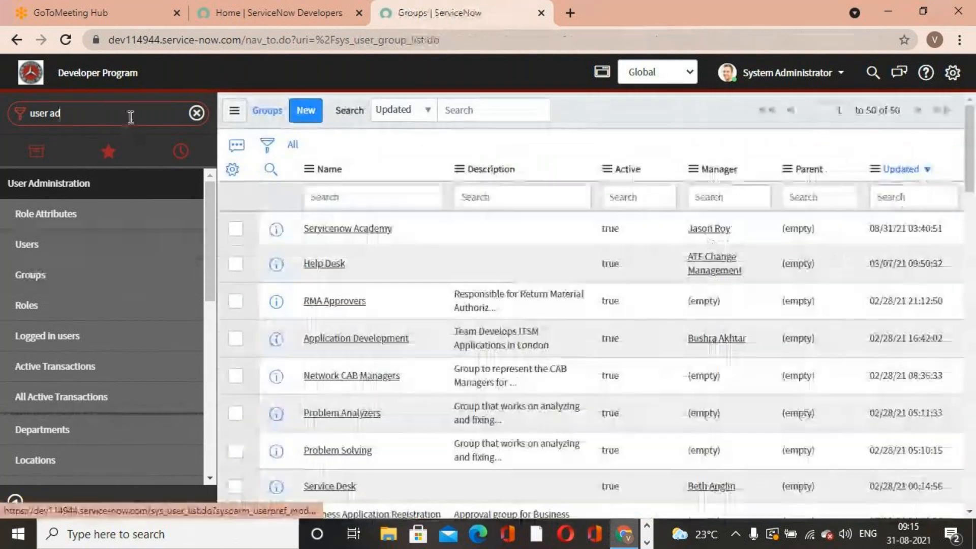
# - Open the Users list from User Administration
pyautogui.click(130, 117)
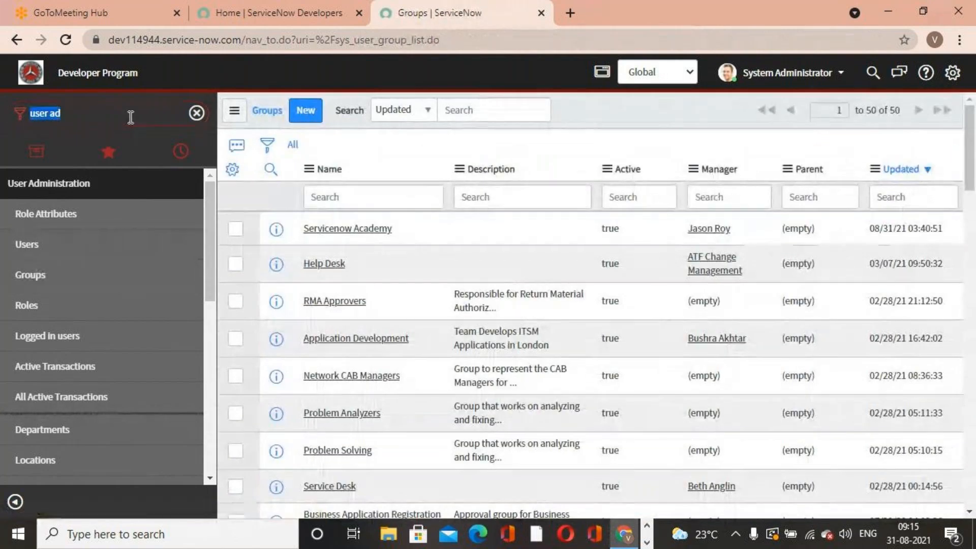
pyautogui.write('user ad')
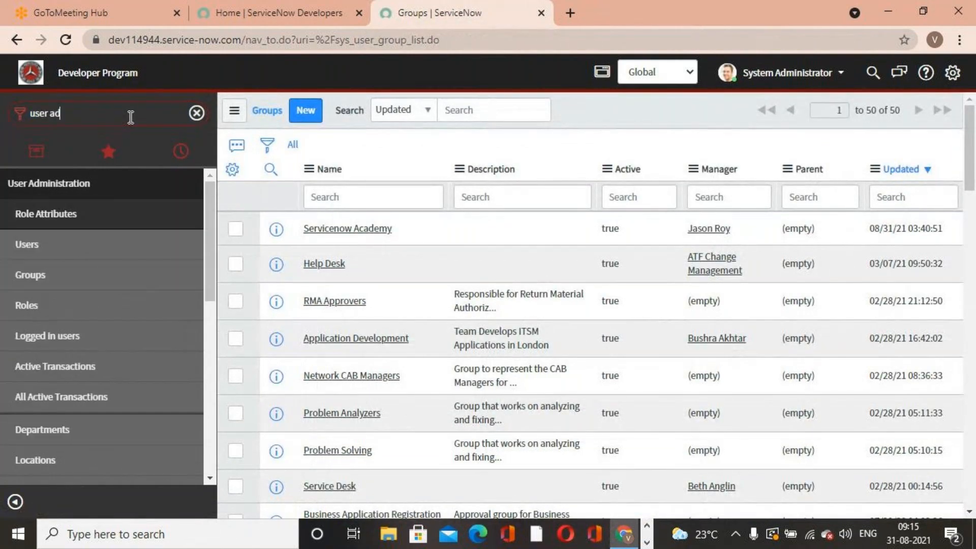
pyautogui.click(41, 249)
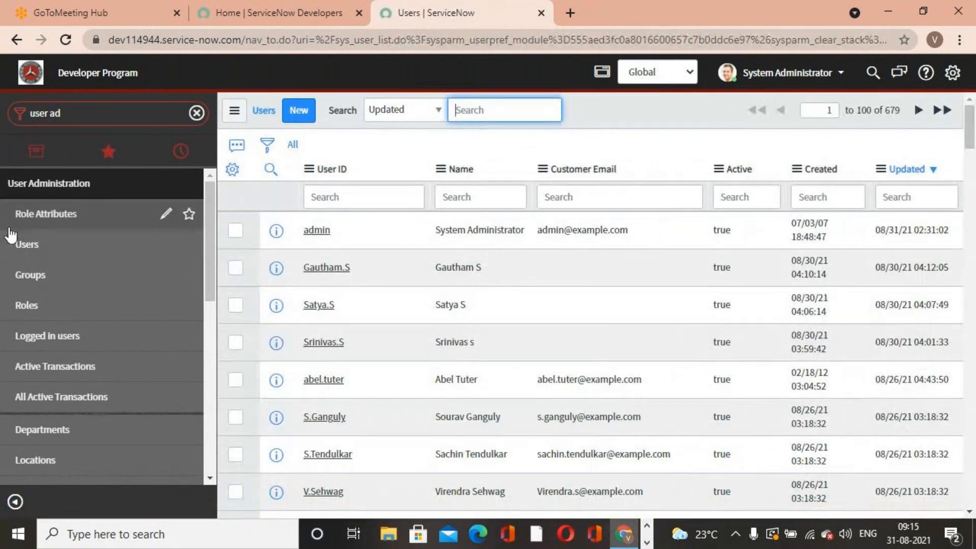
pyautogui.click(67, 252)
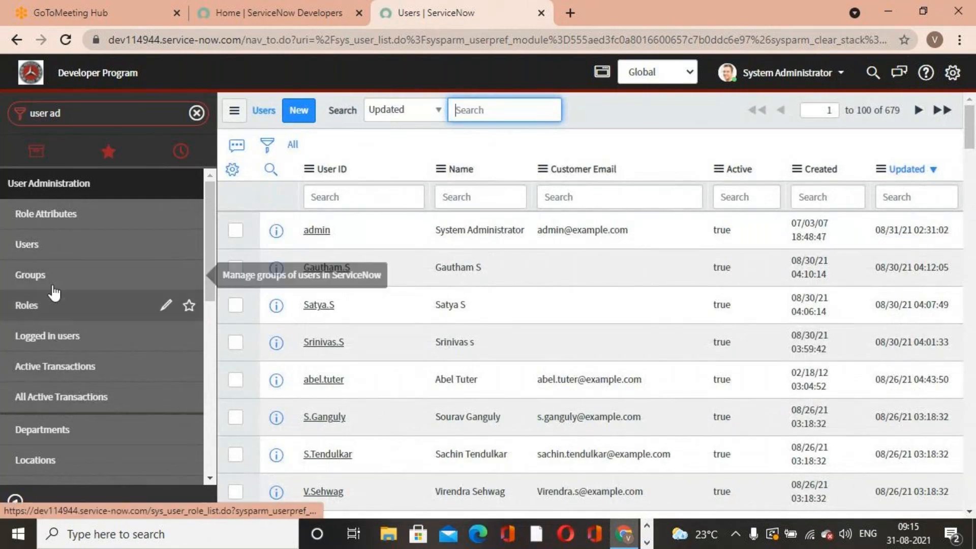
# - Start another new incident from the Incident module's Create New
pyautogui.tripleClick(91, 118)
pyautogui.write('Incident')
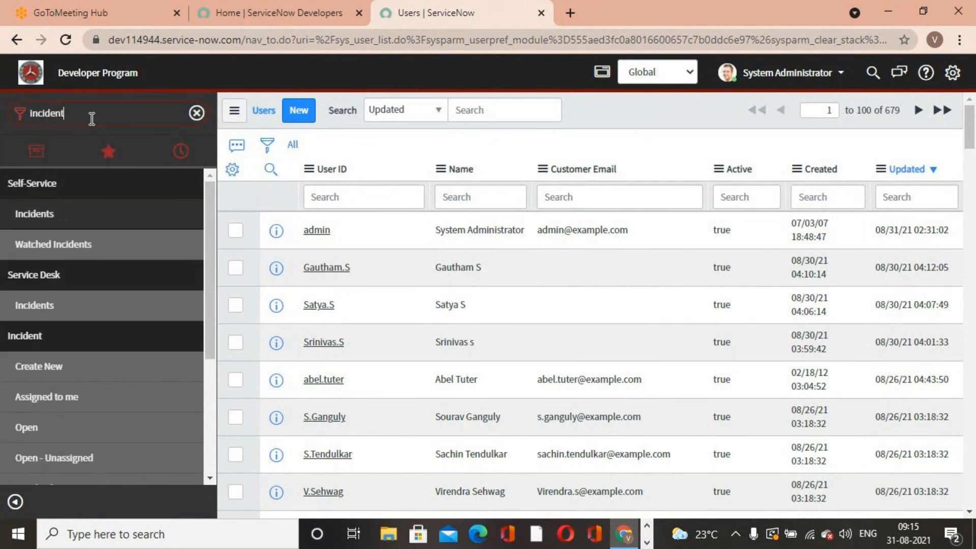
pyautogui.click(72, 375)
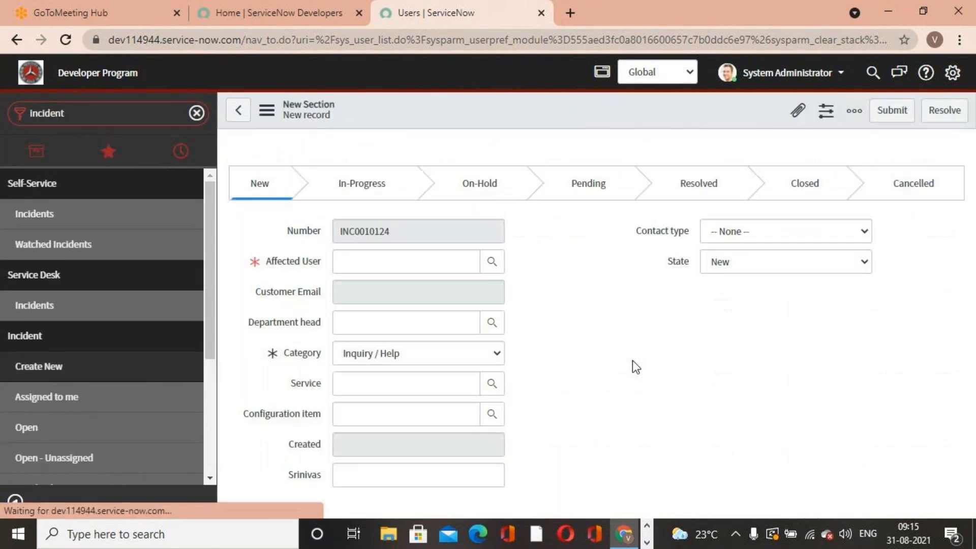
# - Assign the new incident to the Servicenow Academy group and review its members in the Assigned to lookup
pyautogui.click(849, 386)
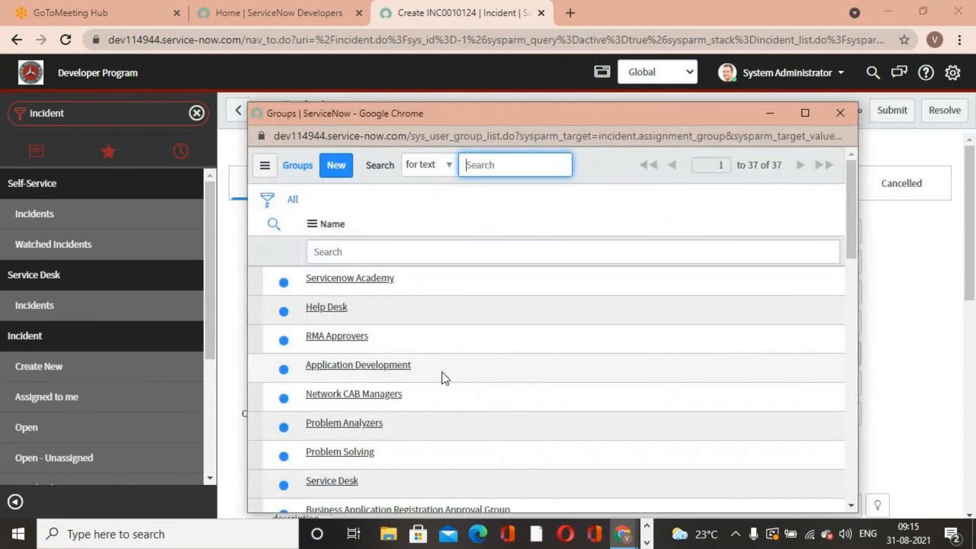
pyautogui.click(387, 279)
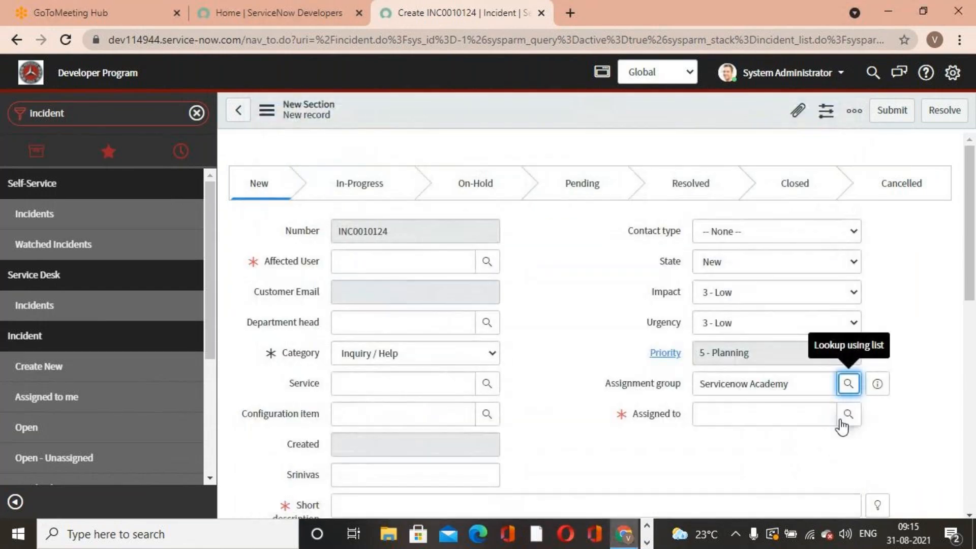
pyautogui.click(845, 418)
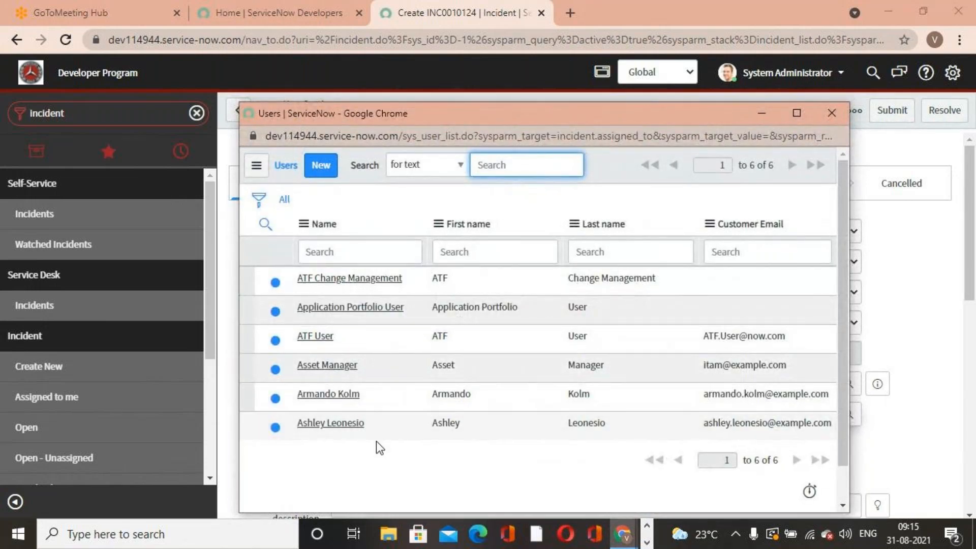
pyautogui.click(831, 112)
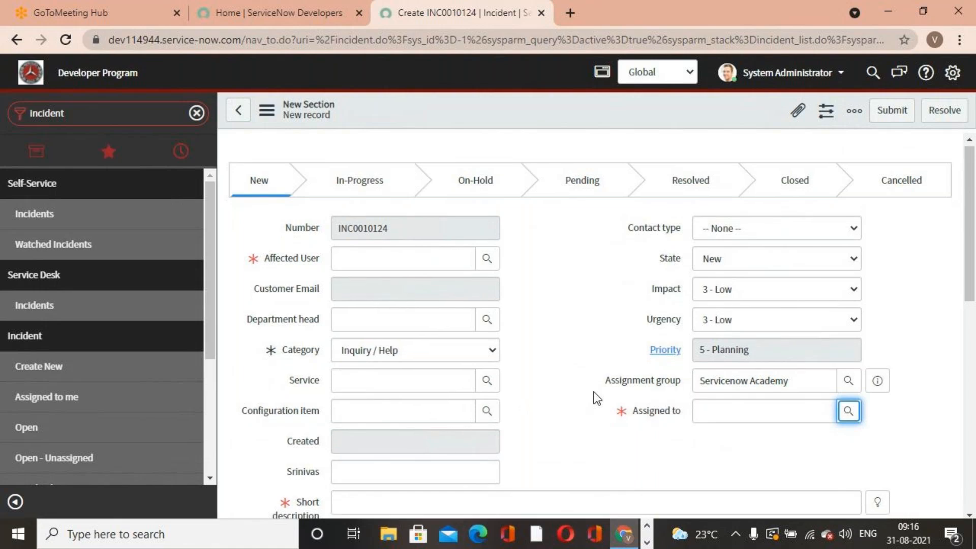
pyautogui.scroll(-7, 548, 387)
pyautogui.click(121, 116)
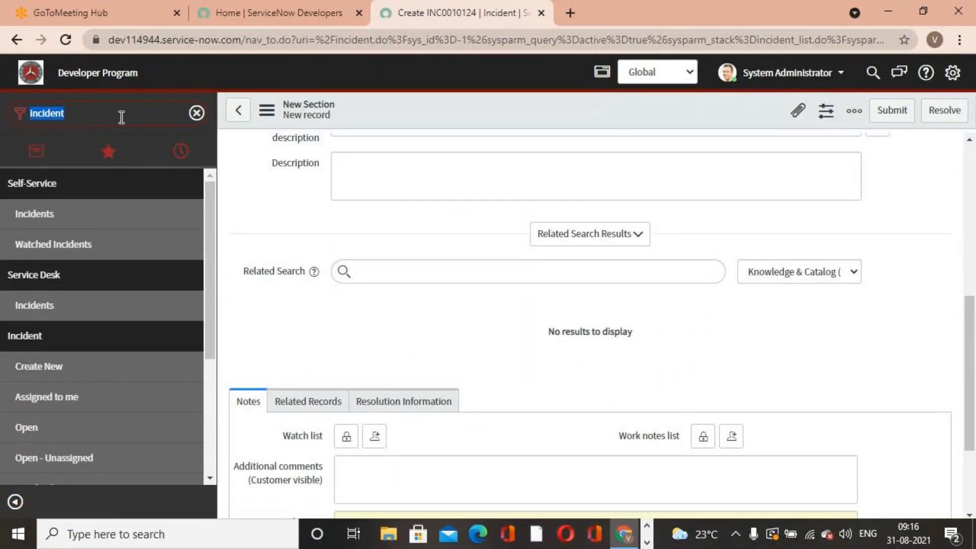
pyautogui.write('user ad')
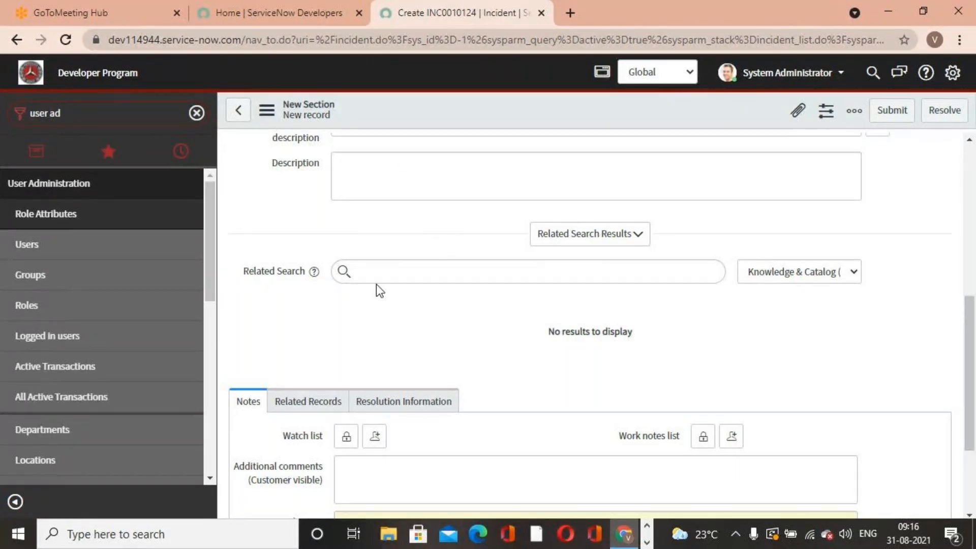
pyautogui.scroll(4, 376, 290)
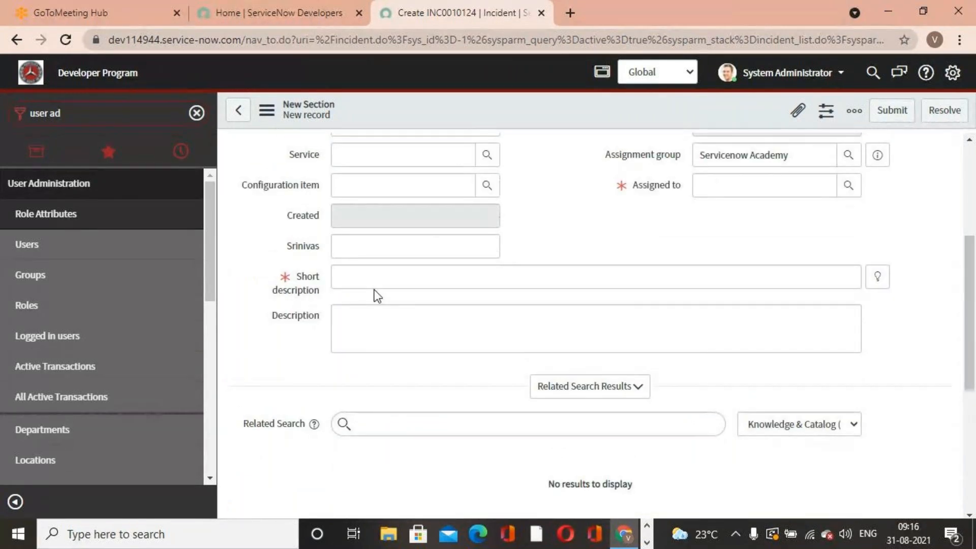
pyautogui.scroll(4, 464, 285)
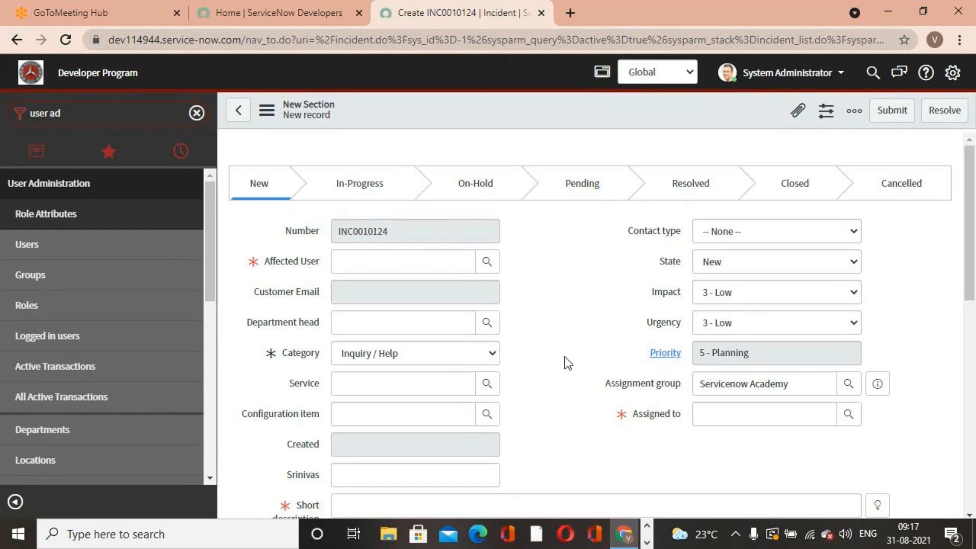
# - Discard the unsaved incident, open the Roles list, filter by name itil and open the itil role record
pyautogui.click(82, 307)
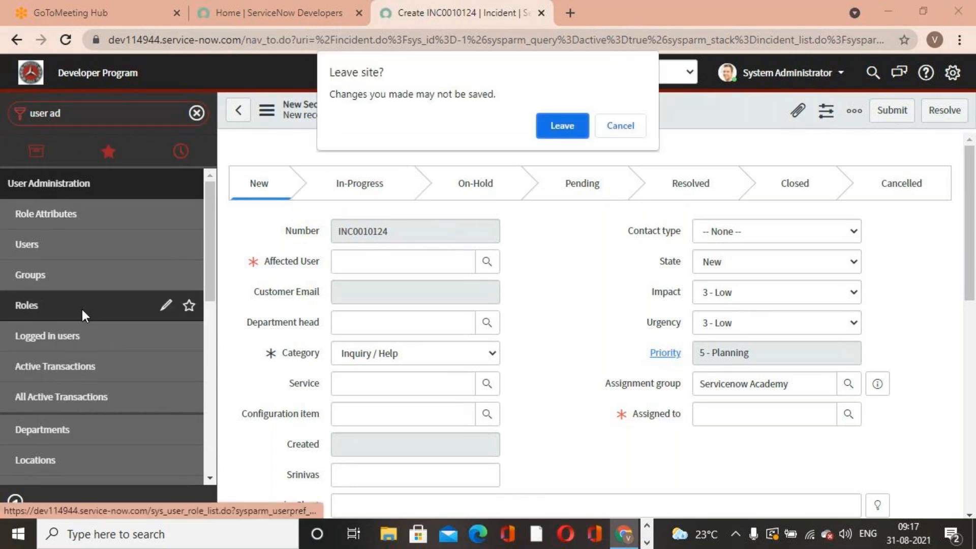
pyautogui.click(562, 125)
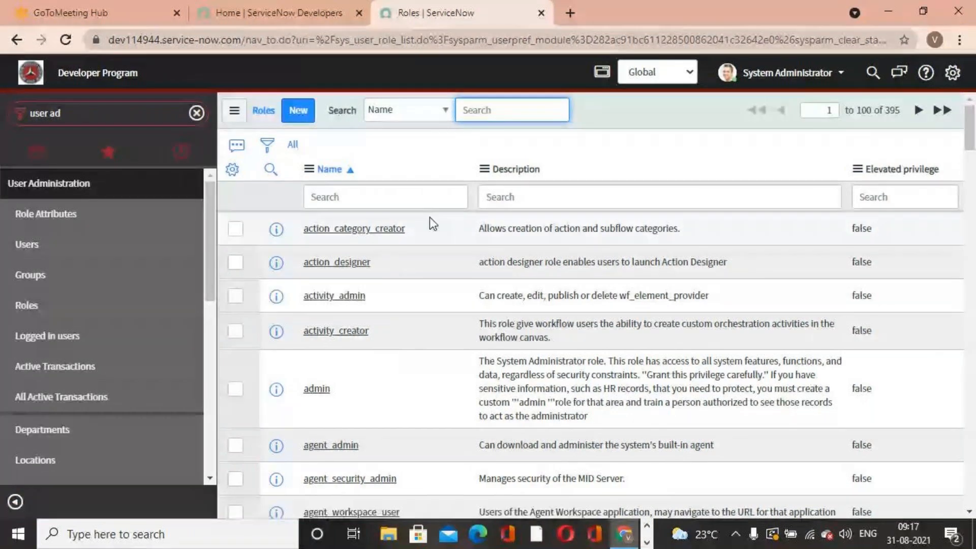
pyautogui.click(422, 204)
pyautogui.write('itil')
pyautogui.press('Return')
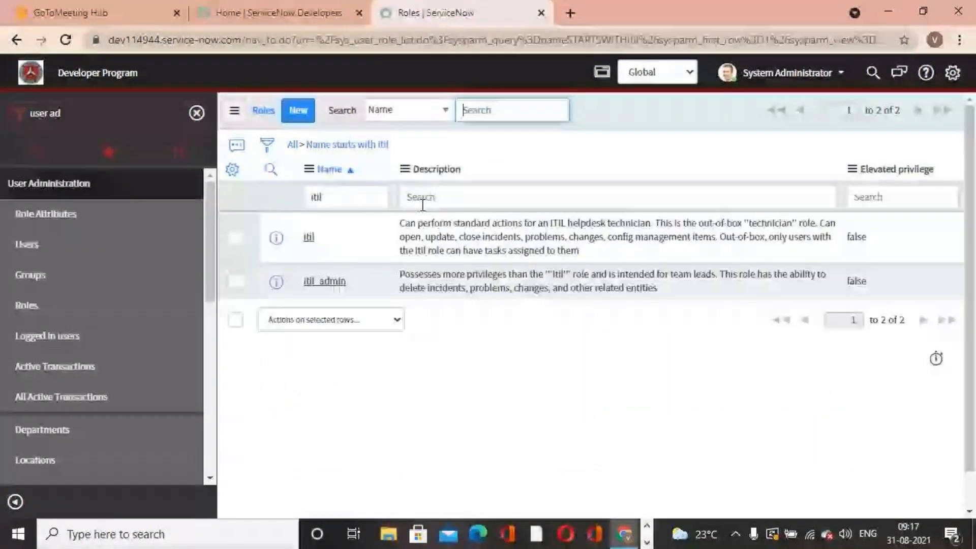
pyautogui.click(308, 236)
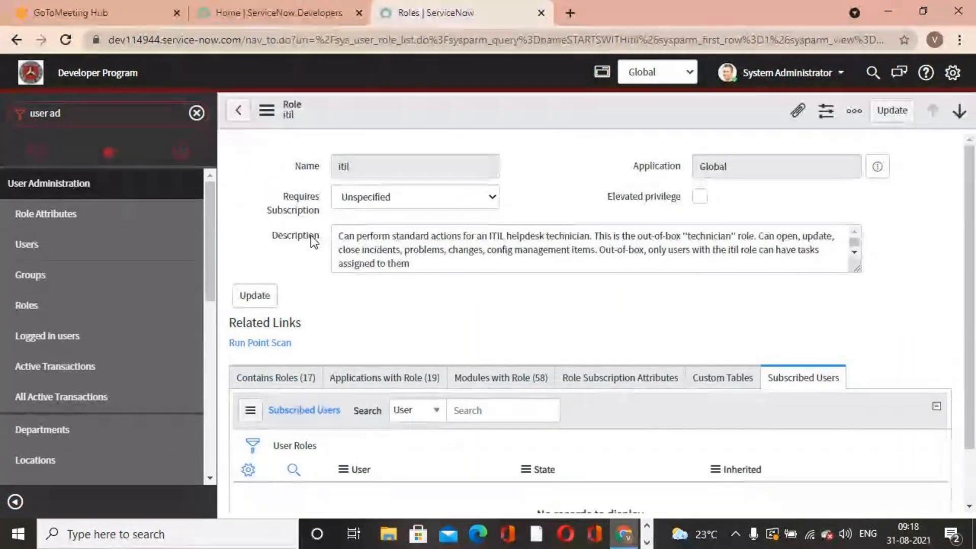
# - Read through the itil role's description, highlighting its key sentences
pyautogui.click(487, 317)
pyautogui.moveTo(340, 234); pyautogui.dragTo(412, 264)
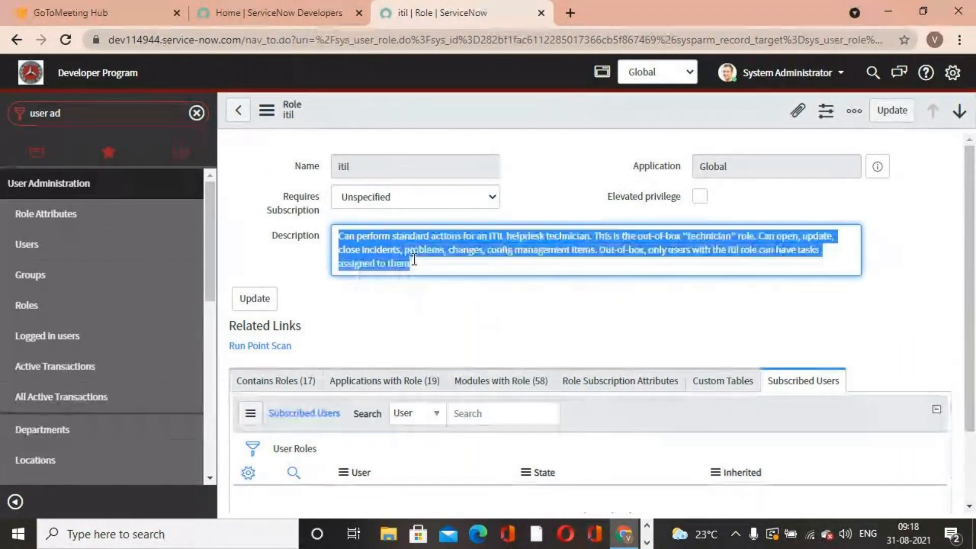
pyautogui.click(512, 326)
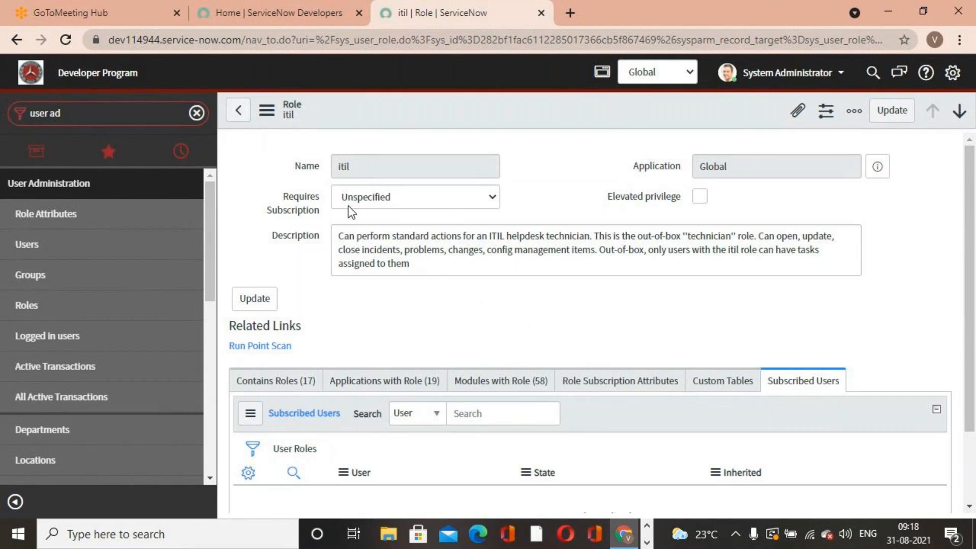
pyautogui.moveTo(339, 237); pyautogui.dragTo(420, 266)
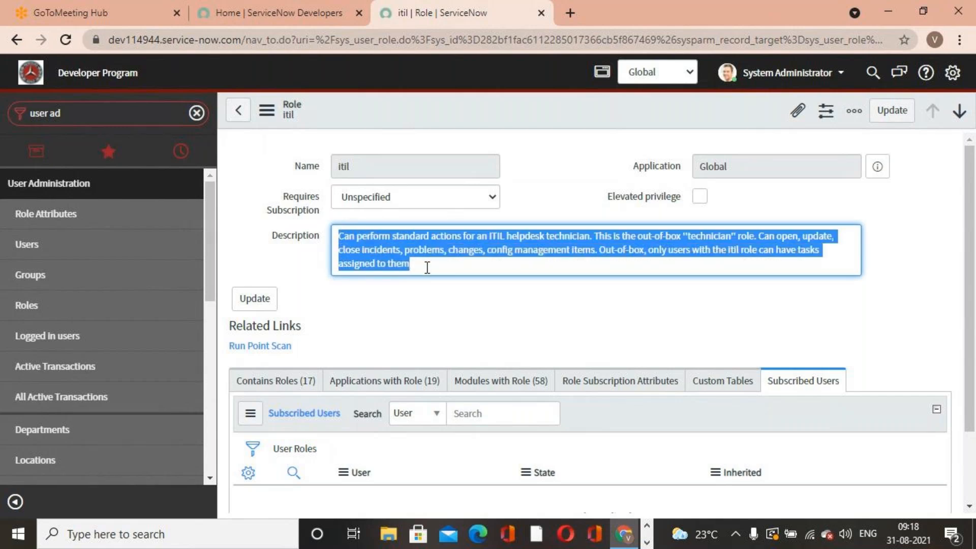
pyautogui.click(496, 340)
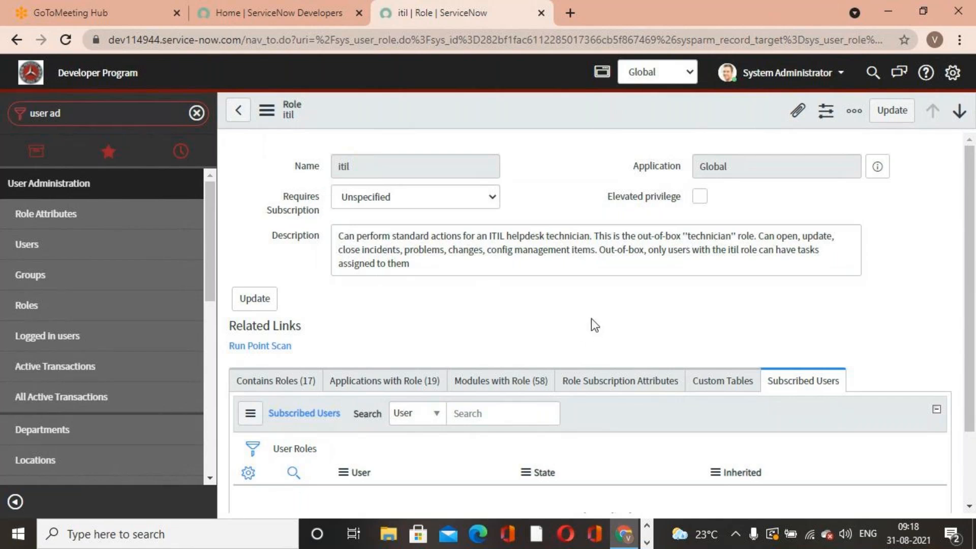
pyautogui.moveTo(598, 236); pyautogui.dragTo(737, 236)
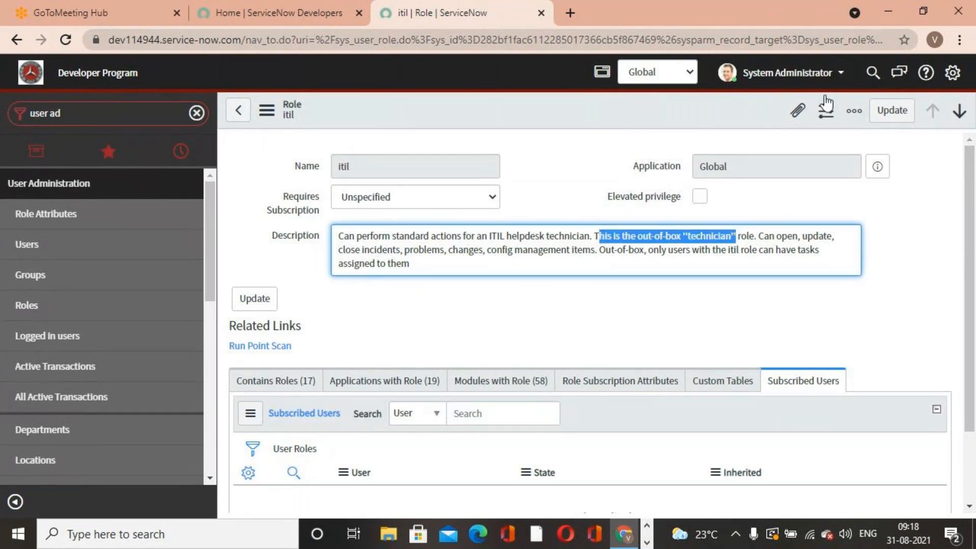
# - Switch to File Explorer and open the Service Now LIVE First Edition PDF from the DATADRIVE1 (D:) drive
pyautogui.click(890, 18)
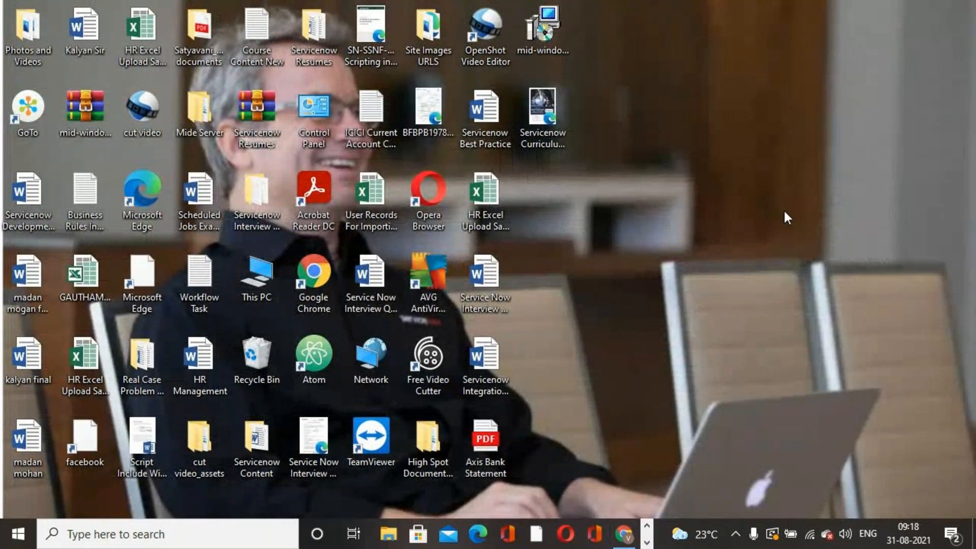
pyautogui.press('super+e')
pyautogui.scroll(-10, 214, 371)
pyautogui.scroll(-5, 209, 377)
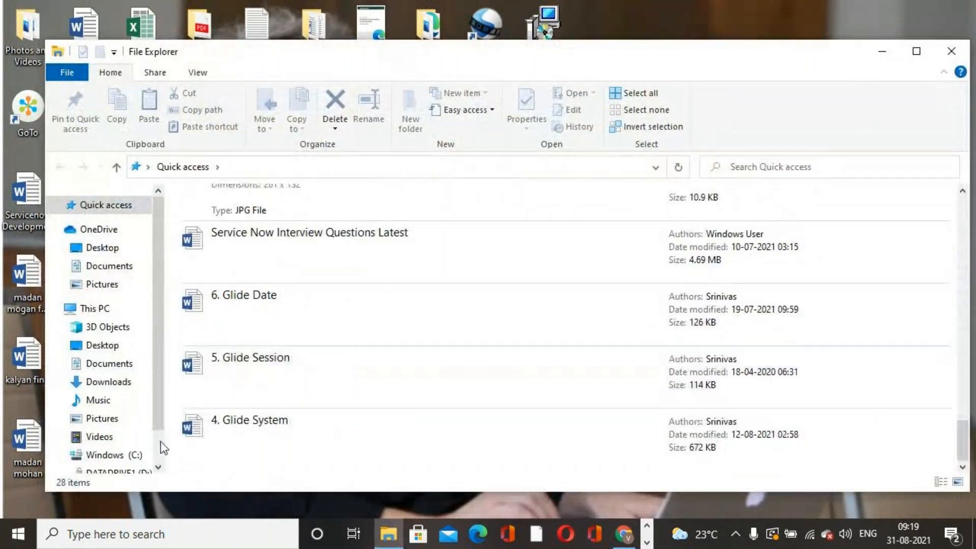
pyautogui.scroll(-1, 131, 455)
pyautogui.click(121, 421)
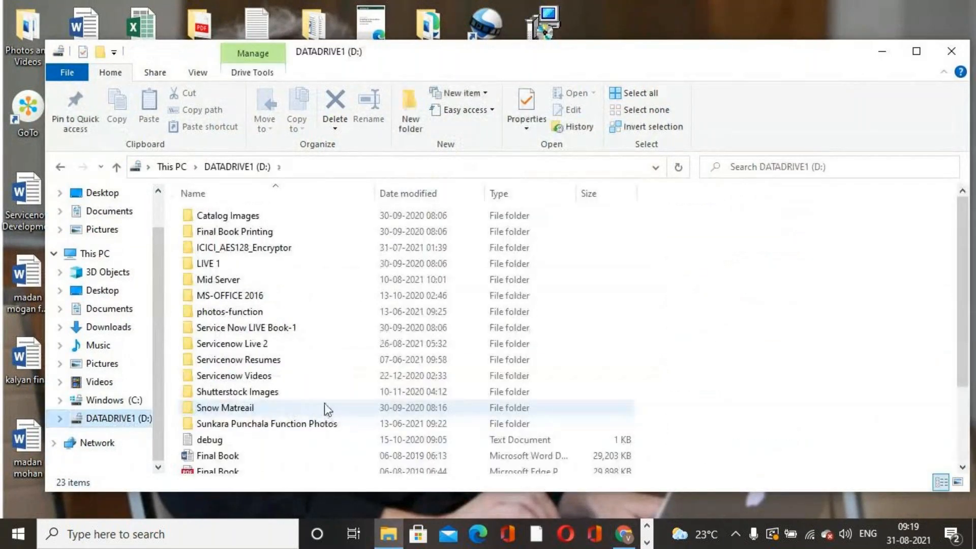
pyautogui.scroll(-2, 313, 402)
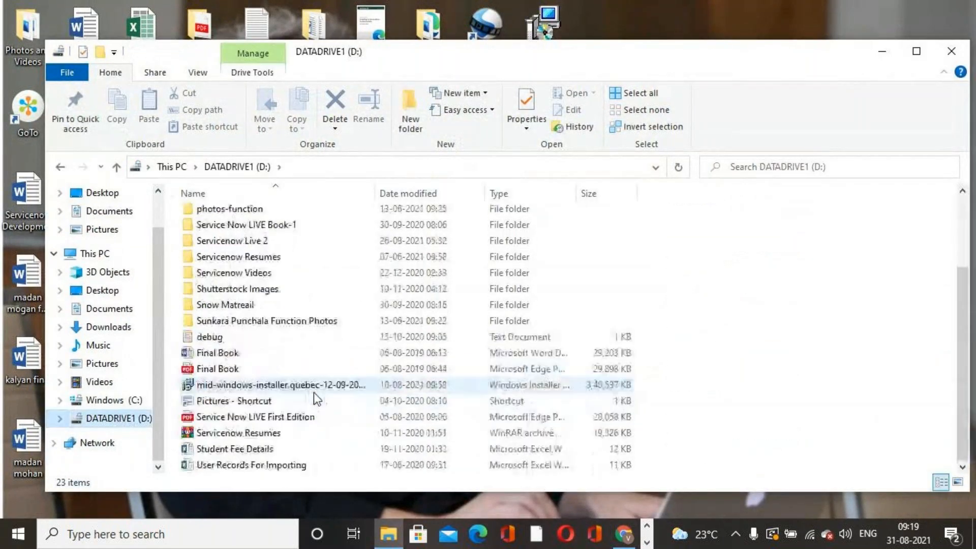
pyautogui.doubleClick(249, 240)
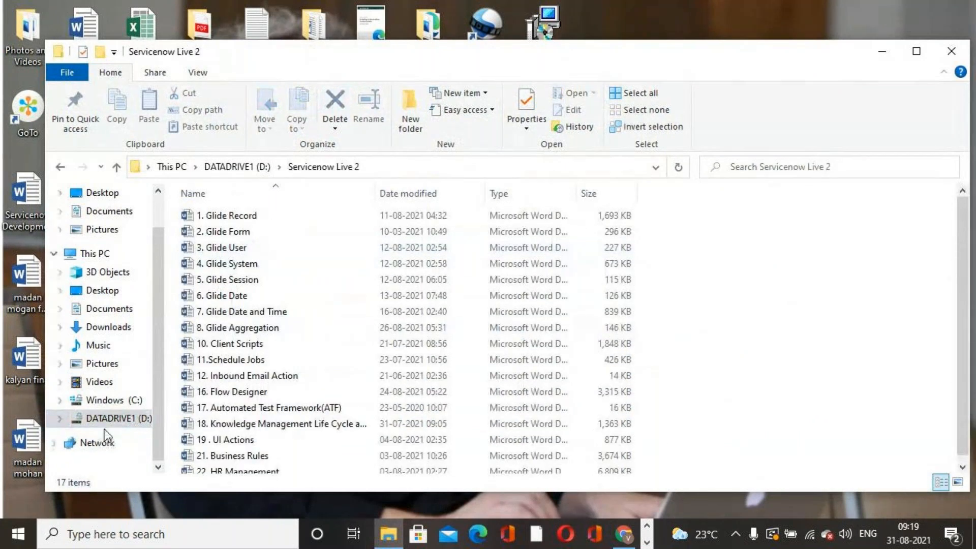
pyautogui.click(116, 418)
pyautogui.scroll(-3, 260, 398)
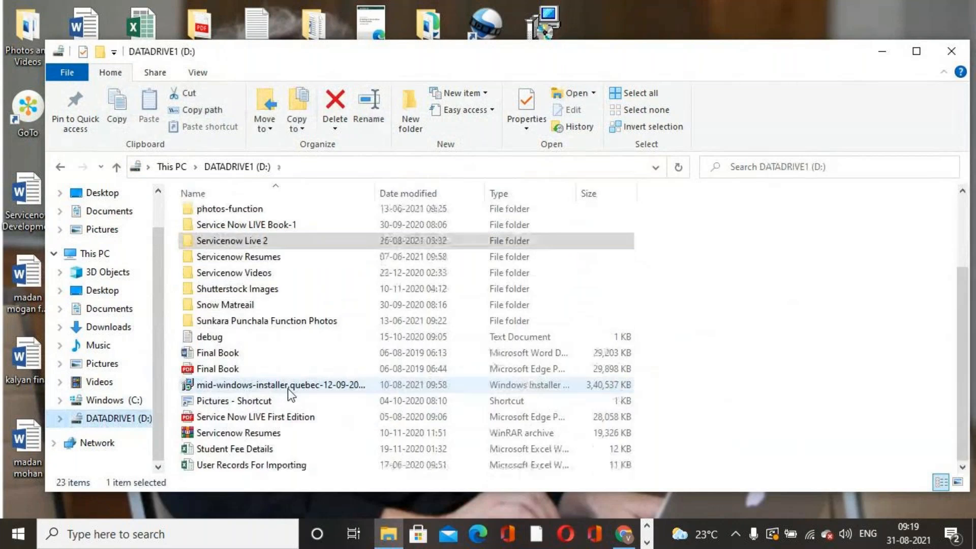
pyautogui.click(256, 419)
pyautogui.doubleClick(256, 419)
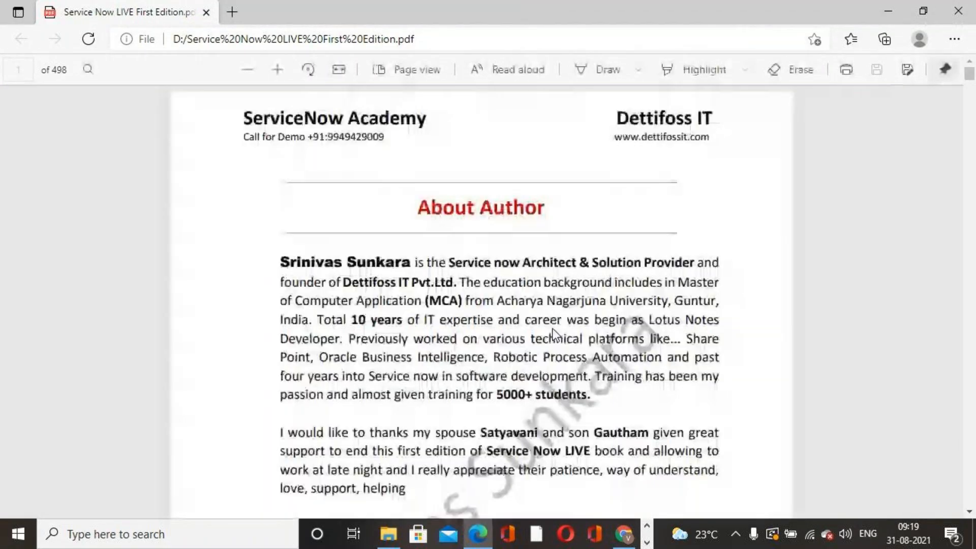
# - Scroll through the PDF to the Base System Roles page listing the predefined roles
pyautogui.scroll(-10, 792, 260)
pyautogui.moveTo(969, 73); pyautogui.dragTo(971, 165)
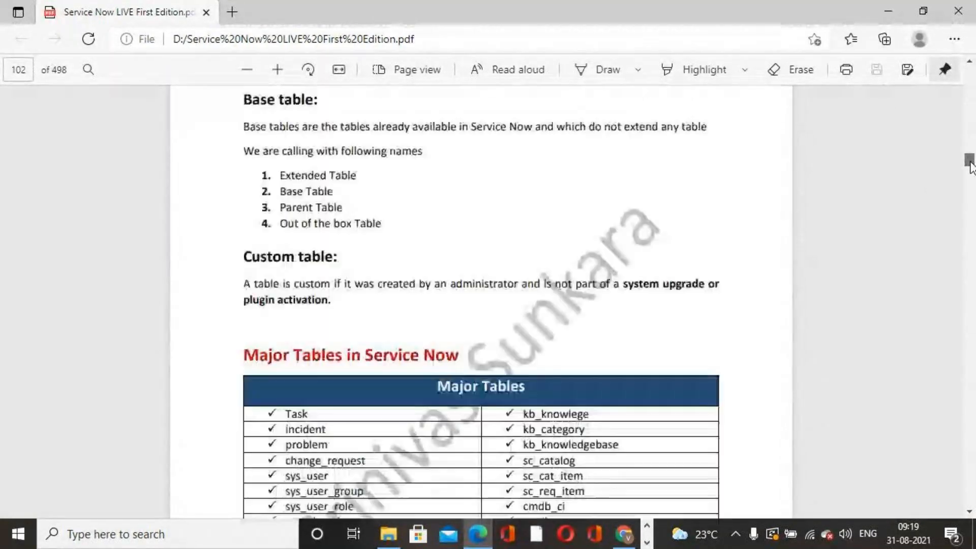
pyautogui.scroll(-3, 894, 206)
pyautogui.moveTo(969, 161); pyautogui.dragTo(970, 198)
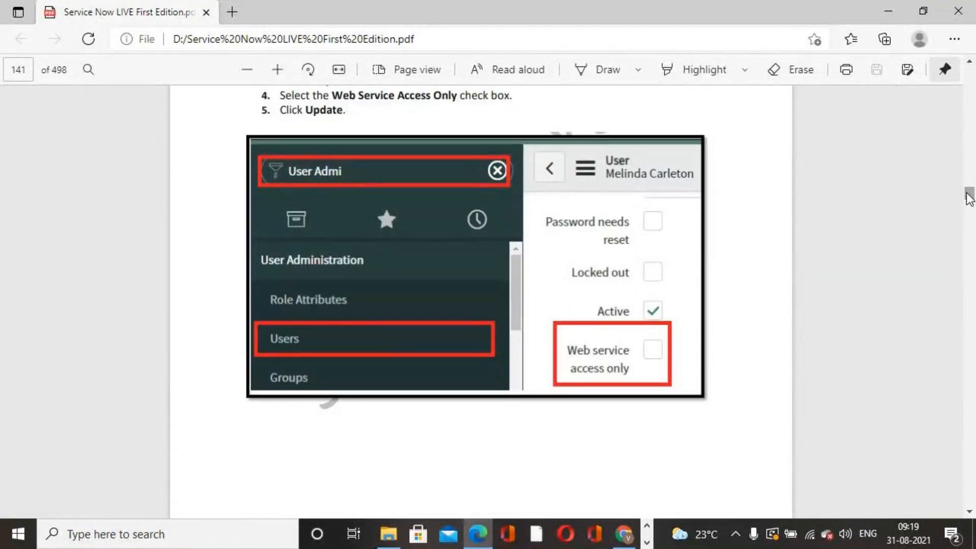
pyautogui.scroll(10, 969, 198)
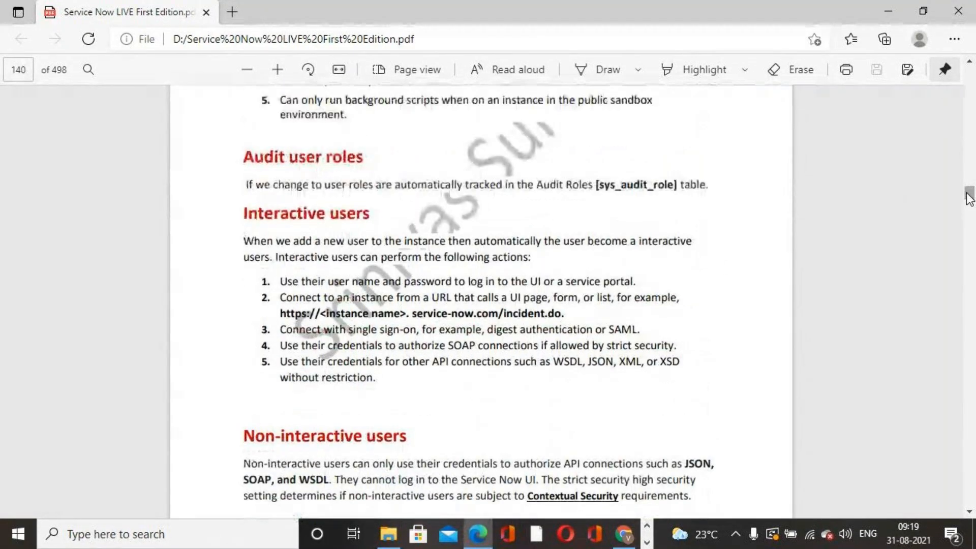
pyautogui.scroll(-1, 969, 198)
pyautogui.scroll(-17, 669, 248)
pyautogui.scroll(15, 670, 248)
pyautogui.scroll(20, 677, 254)
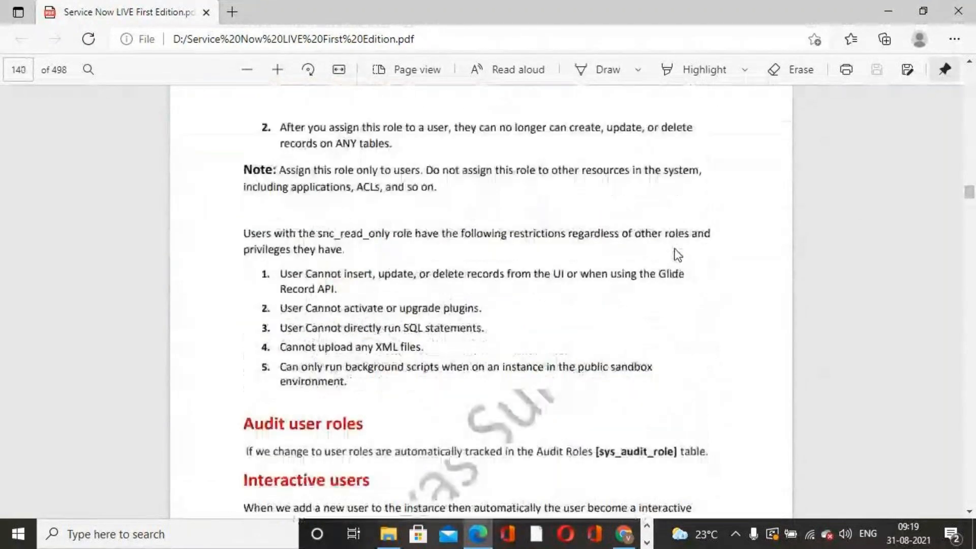
pyautogui.scroll(20, 677, 254)
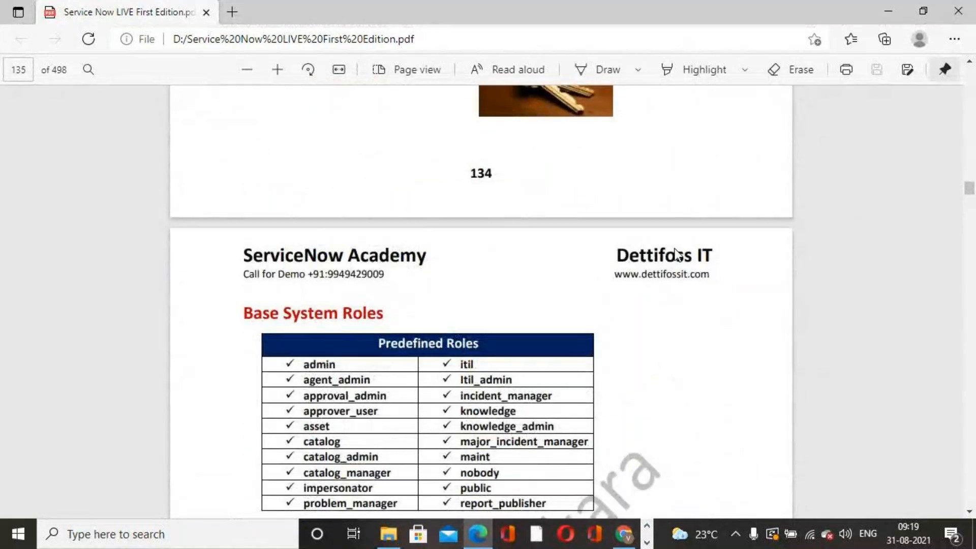
pyautogui.scroll(6, 676, 254)
pyautogui.scroll(-8, 676, 254)
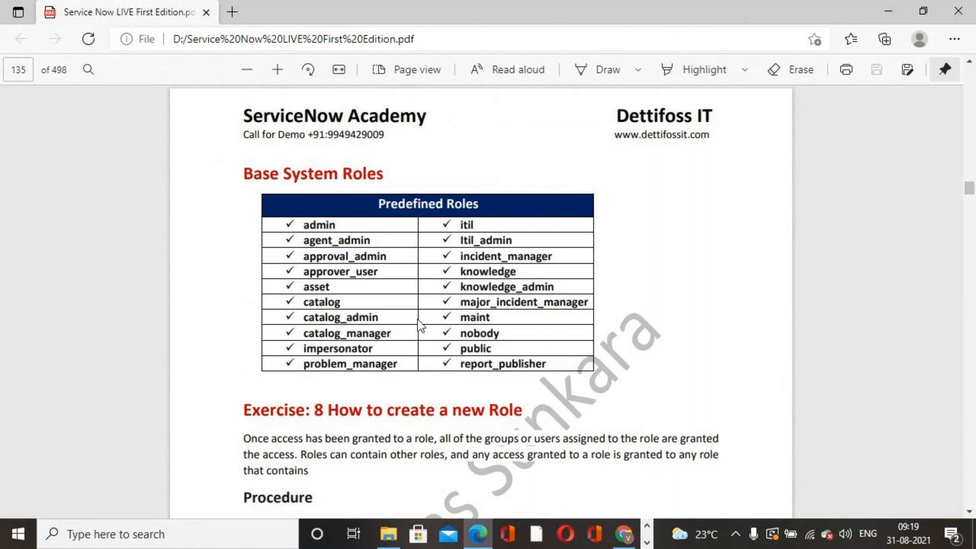
# - Return to the browser and go over the itil role's description again, highlighting its sentences
pyautogui.click(623, 537)
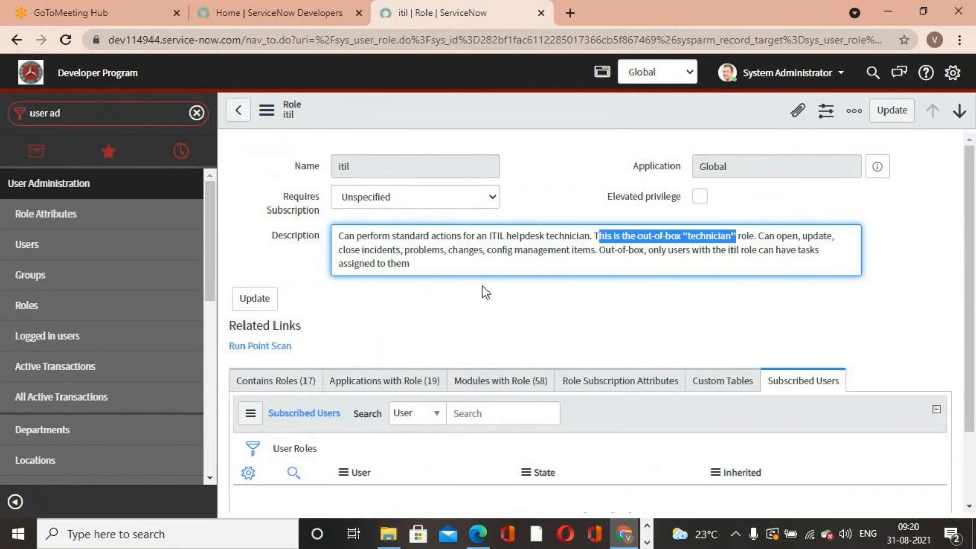
pyautogui.click(471, 327)
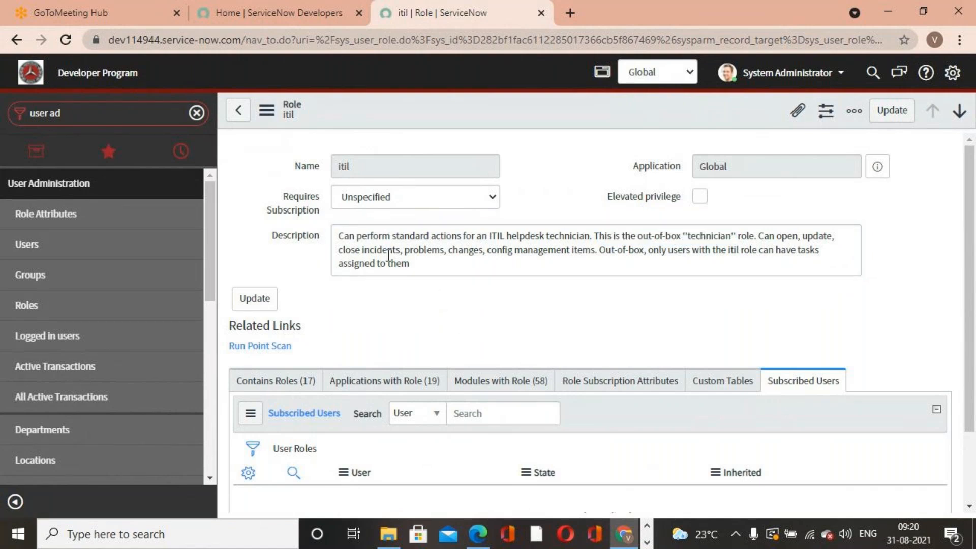
pyautogui.click(340, 235)
pyautogui.moveTo(340, 235); pyautogui.dragTo(489, 235)
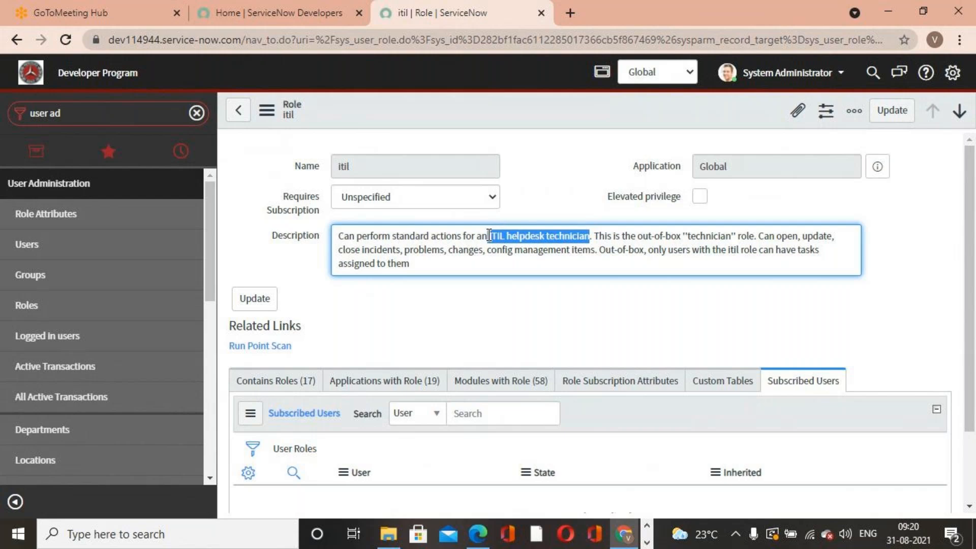
pyautogui.click(599, 282)
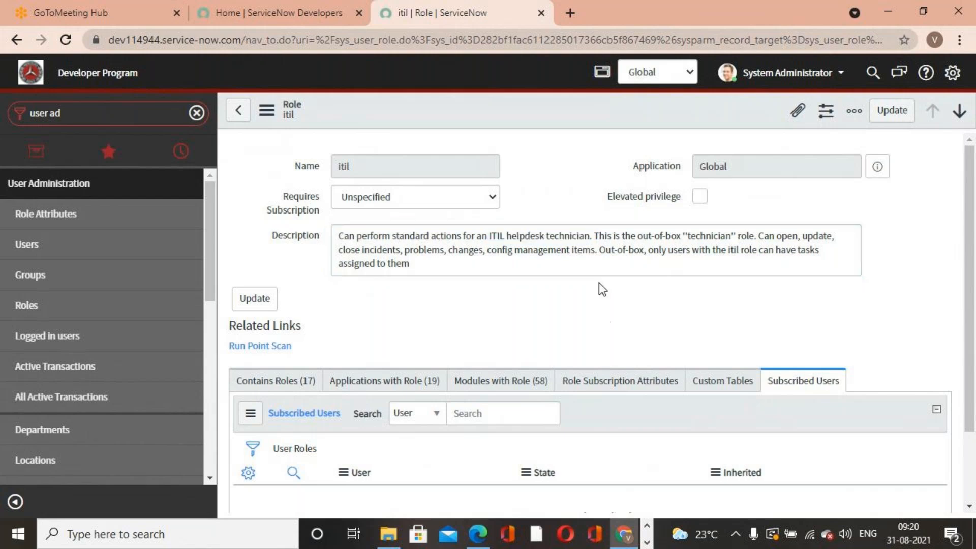
pyautogui.moveTo(593, 235); pyautogui.dragTo(756, 237)
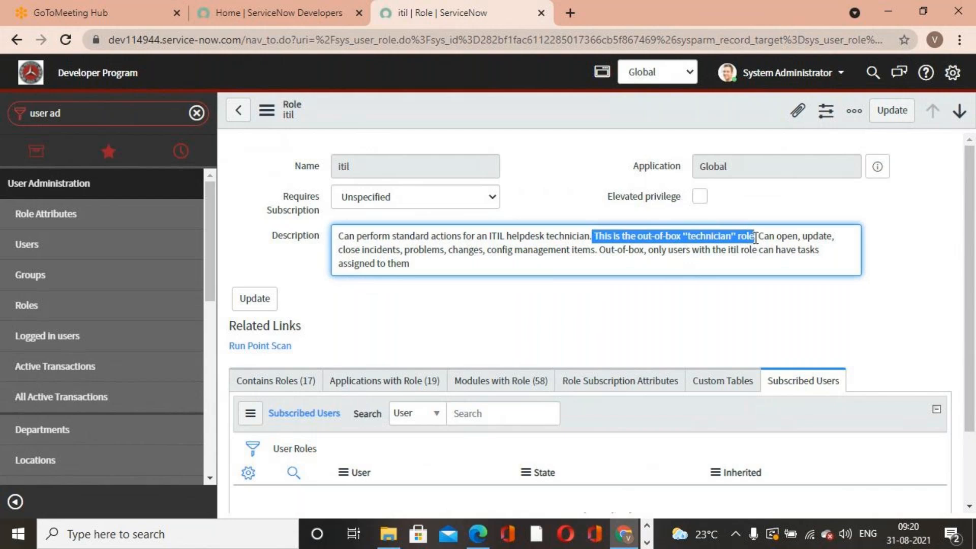
pyautogui.click(723, 286)
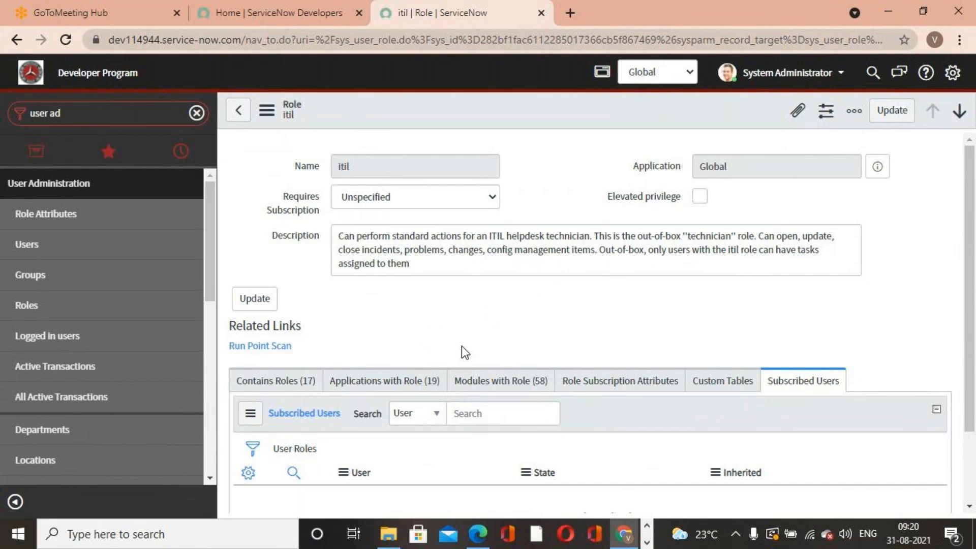
pyautogui.doubleClick(384, 159)
pyautogui.click(583, 158)
pyautogui.moveTo(598, 249); pyautogui.dragTo(825, 254)
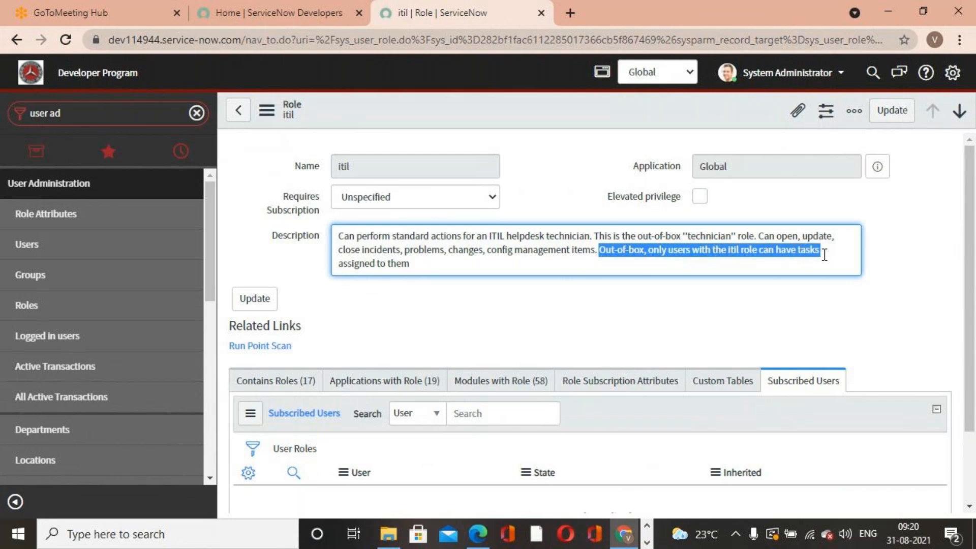
pyautogui.click(705, 335)
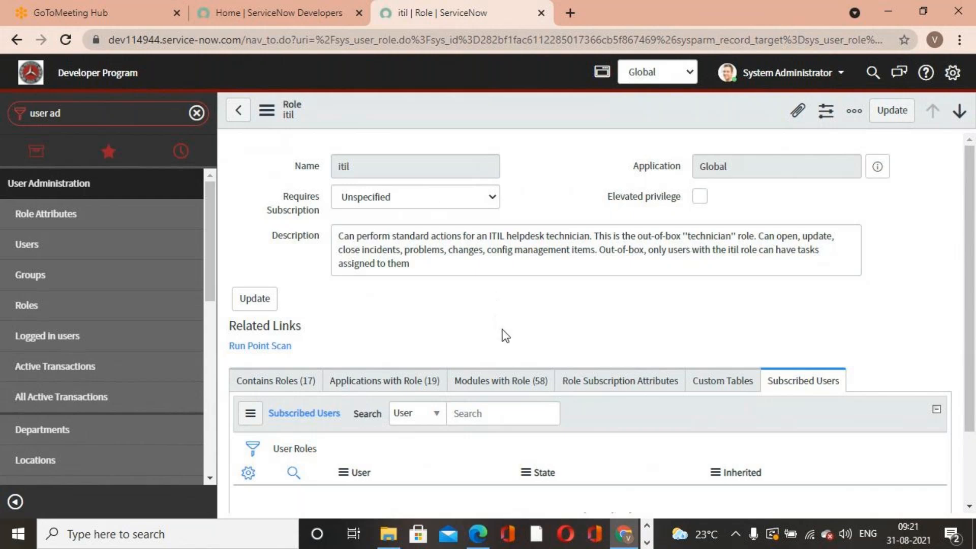
# - Review the itil role's Applications with Role and Modules with Role related lists
pyautogui.click(296, 167)
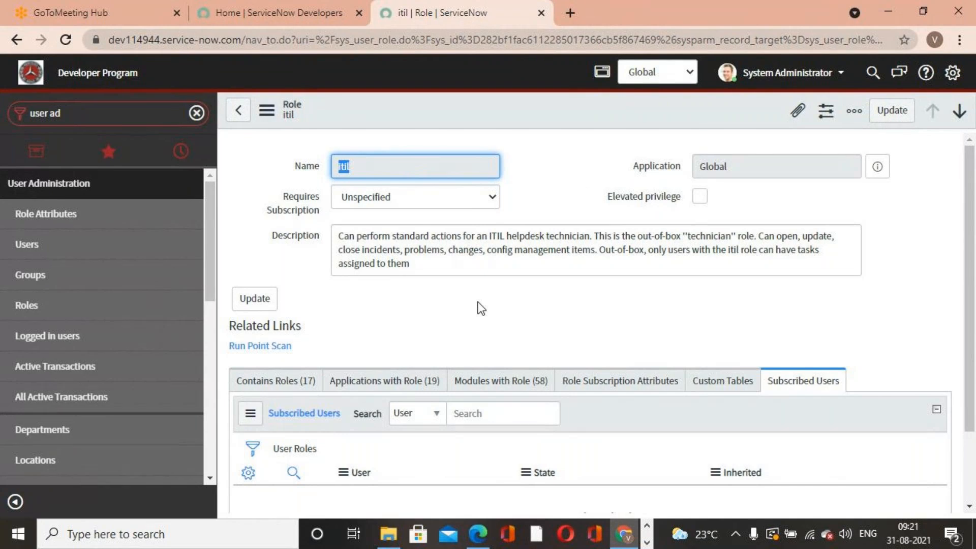
pyautogui.scroll(-2, 477, 310)
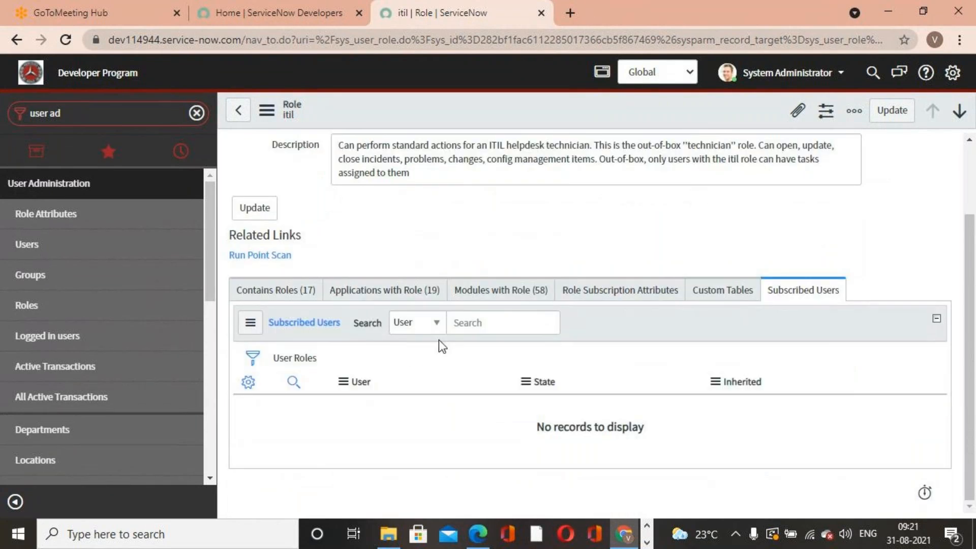
pyautogui.click(361, 298)
pyautogui.scroll(-8, 360, 386)
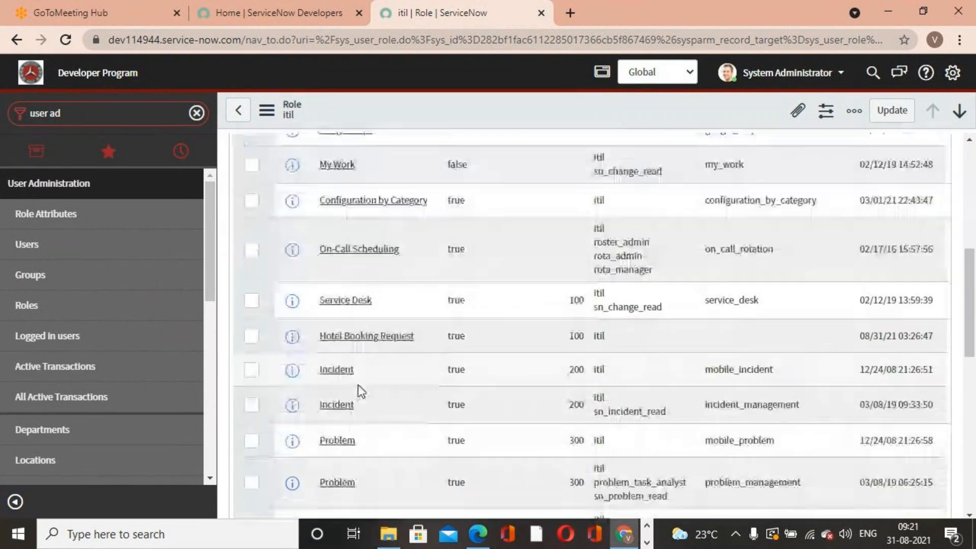
pyautogui.scroll(10, 360, 392)
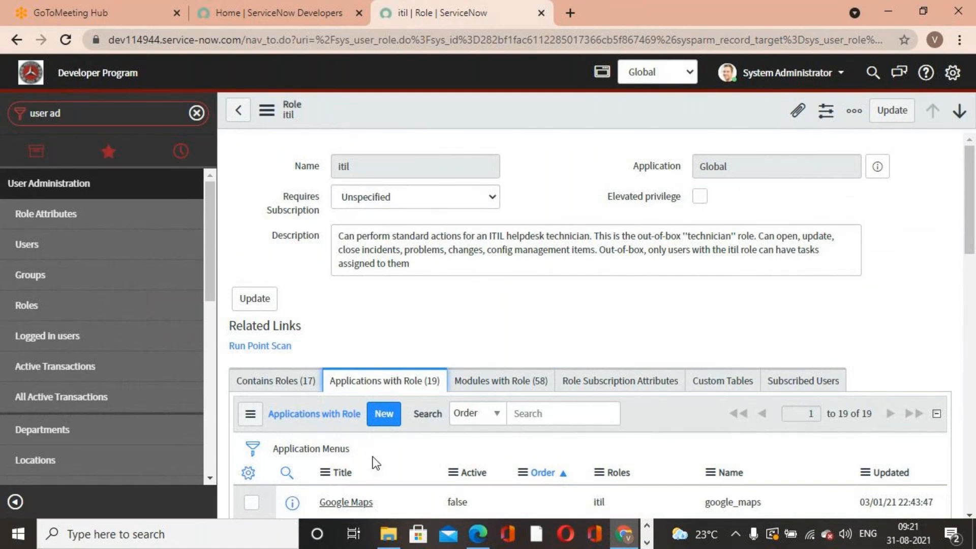
pyautogui.click(542, 387)
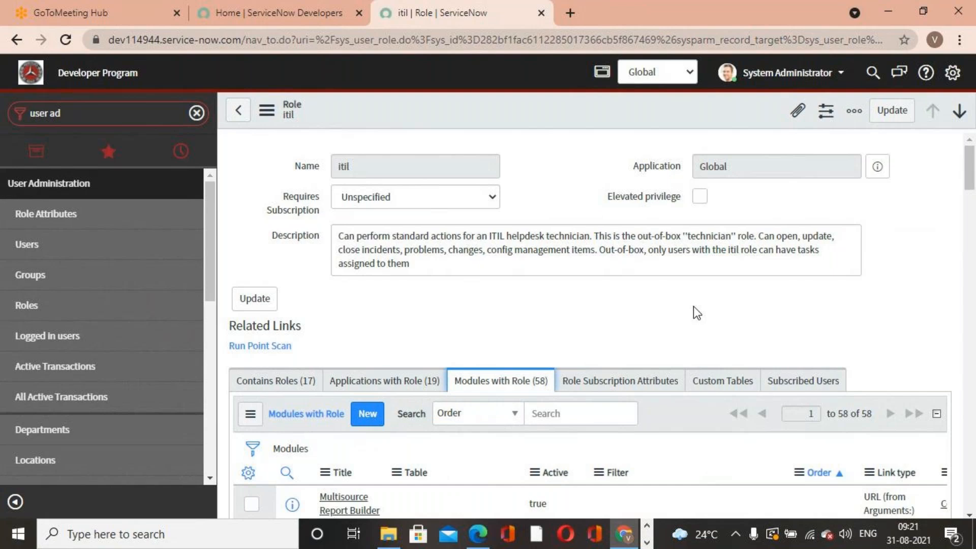
# - Review the itil role's Contains Roles related list
pyautogui.click(270, 385)
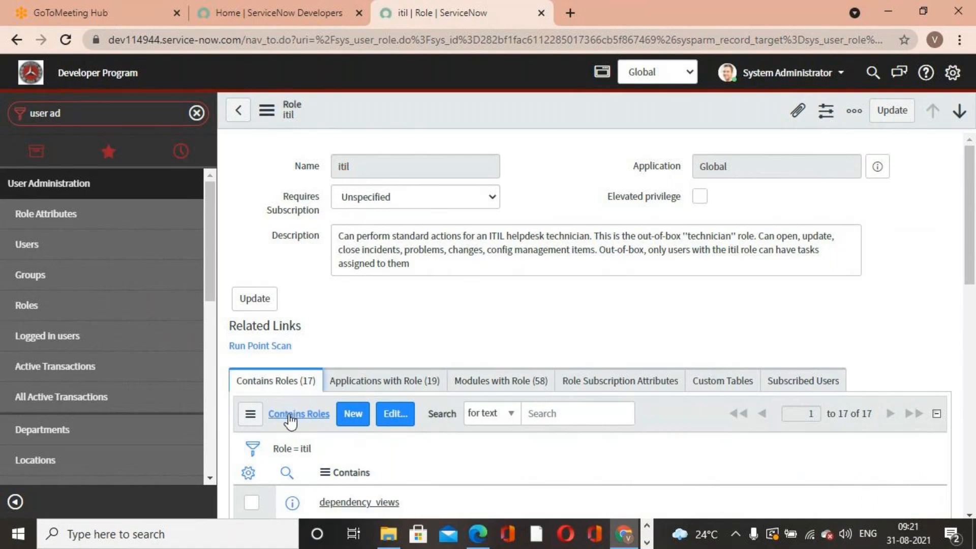
pyautogui.scroll(-5, 286, 389)
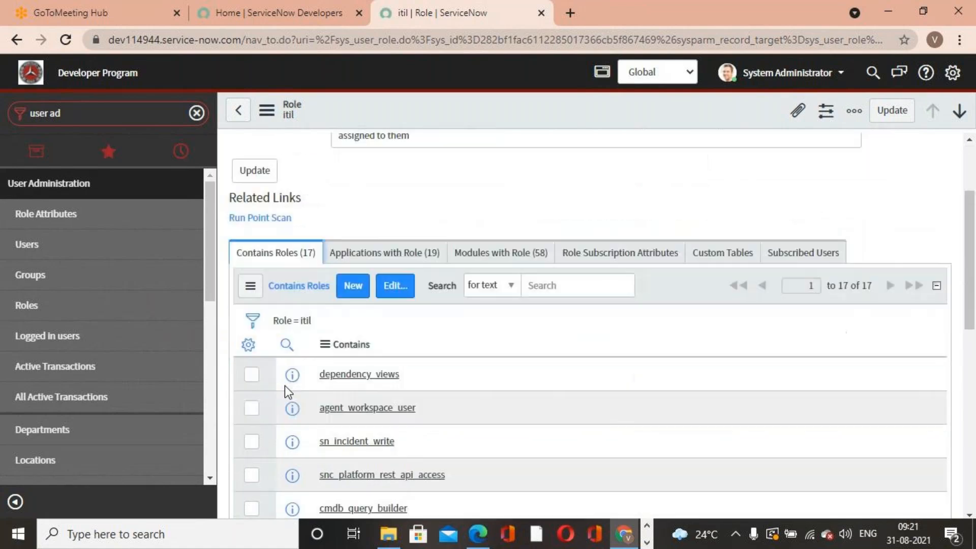
pyautogui.scroll(-5, 307, 366)
pyautogui.scroll(10, 315, 379)
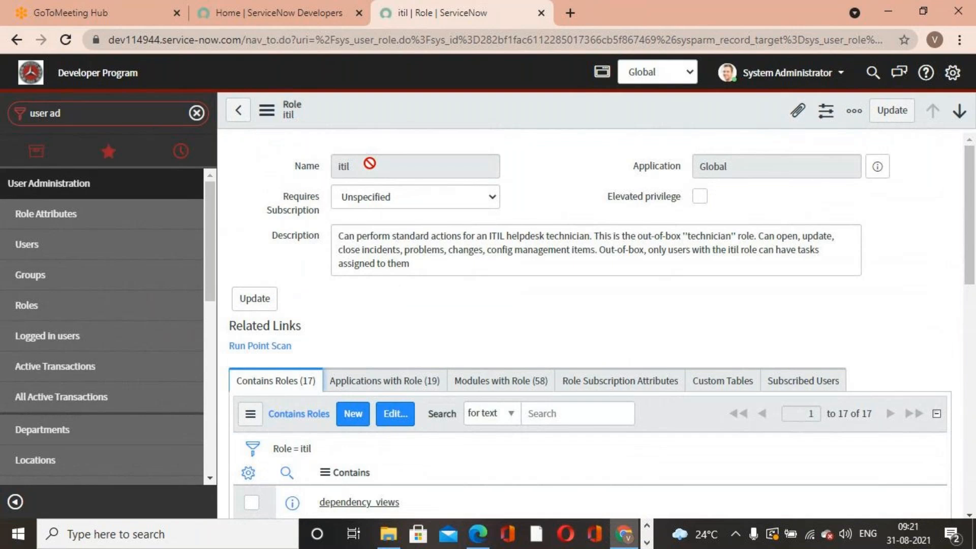
pyautogui.scroll(-4, 316, 361)
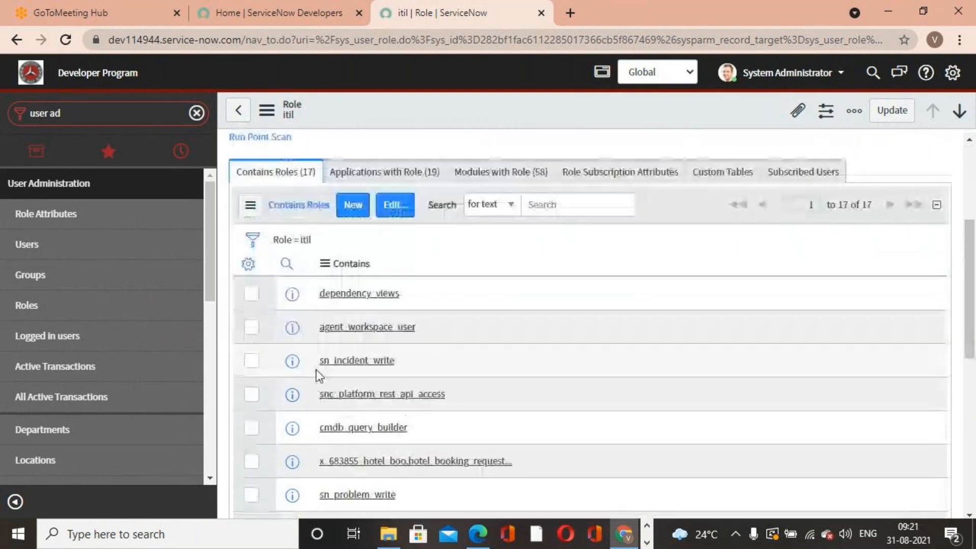
pyautogui.scroll(5, 358, 448)
pyautogui.scroll(-2, 259, 356)
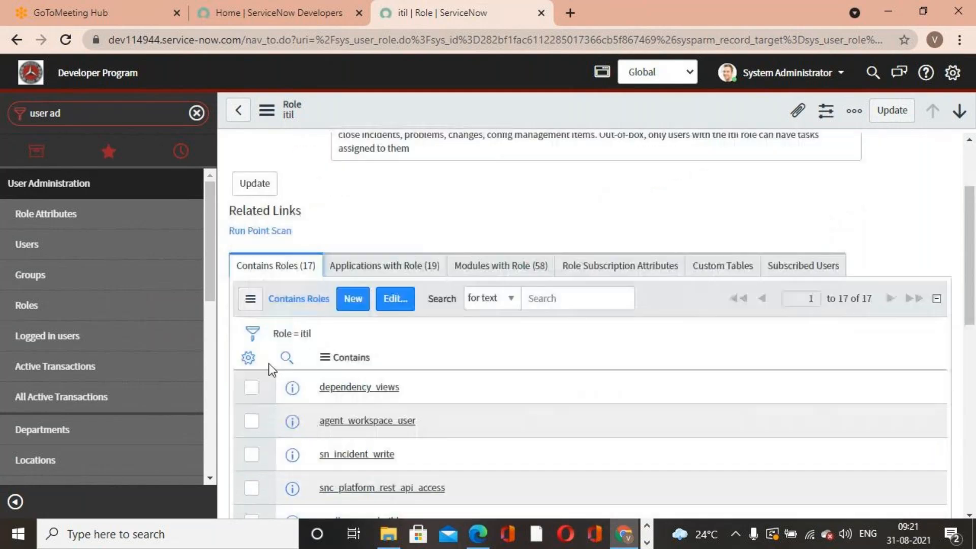
pyautogui.scroll(-4, 272, 370)
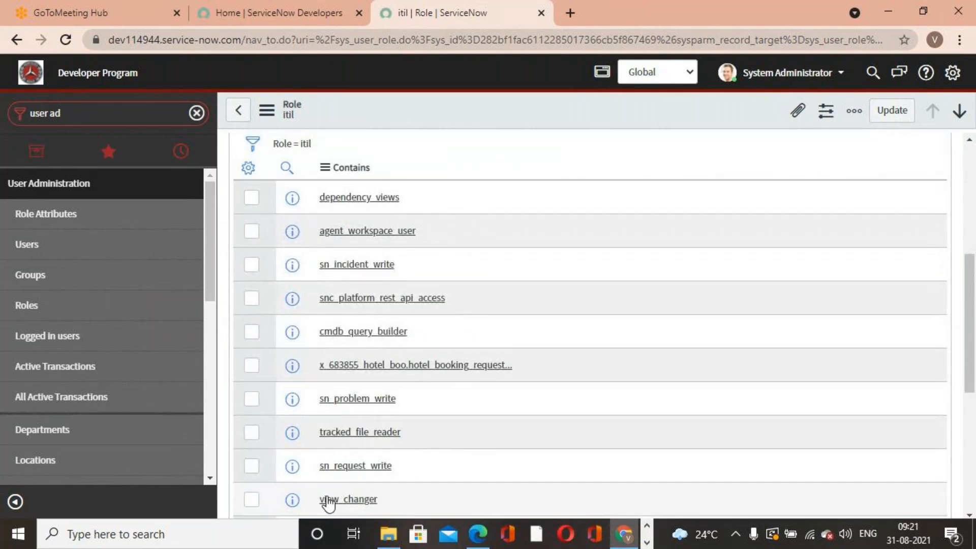
pyautogui.scroll(6, 328, 501)
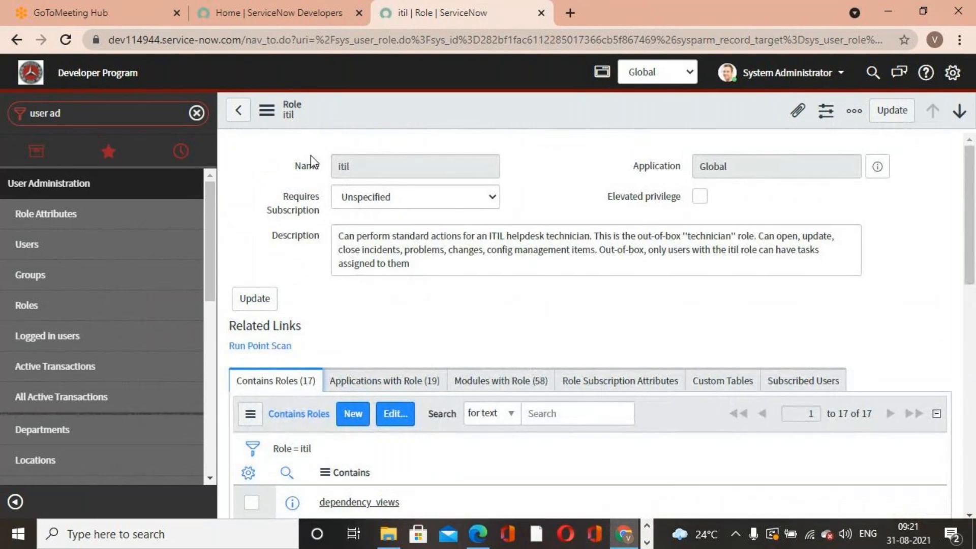
# - Go back to the roles list and open the itil_admin role to read its description
pyautogui.click(237, 120)
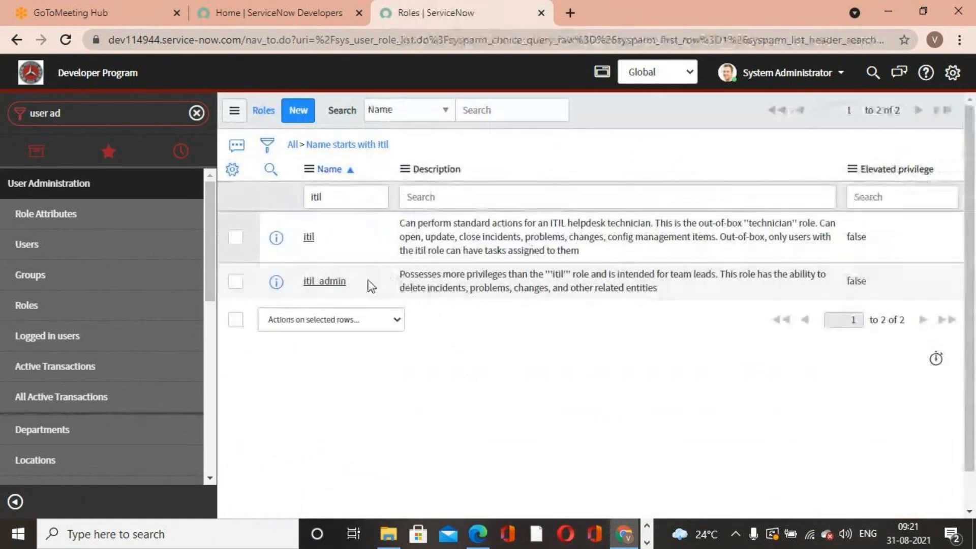
pyautogui.click(331, 281)
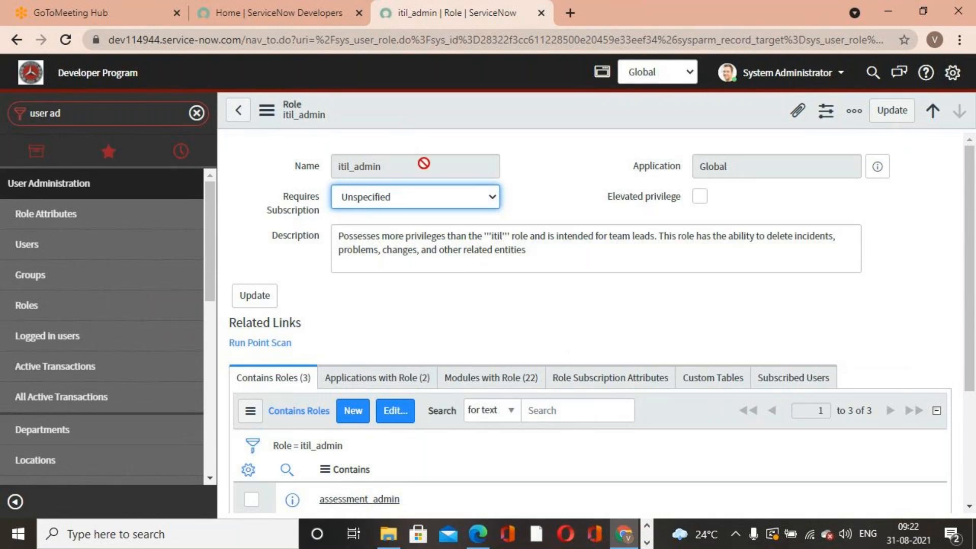
pyautogui.click(340, 170)
pyautogui.doubleClick(339, 170)
pyautogui.click(466, 288)
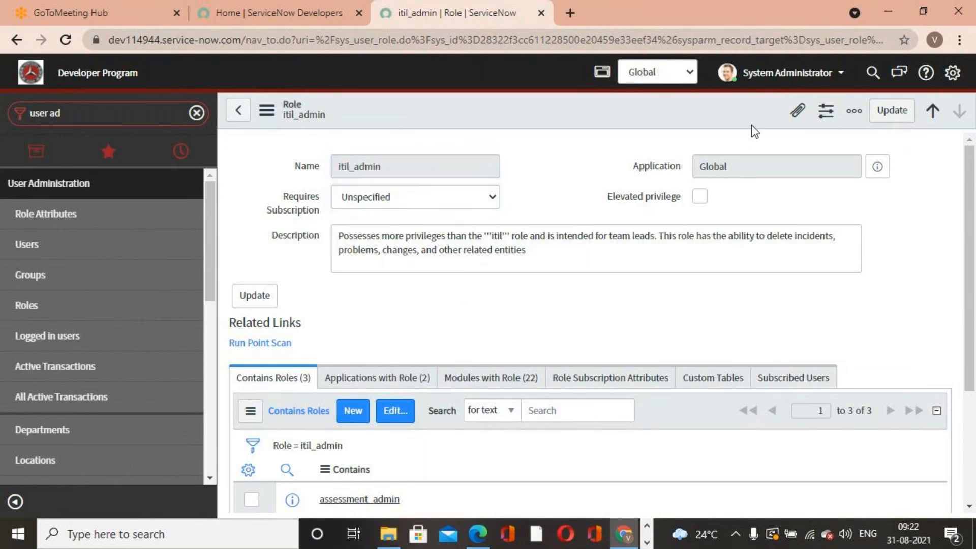
pyautogui.click(787, 73)
pyautogui.click(773, 136)
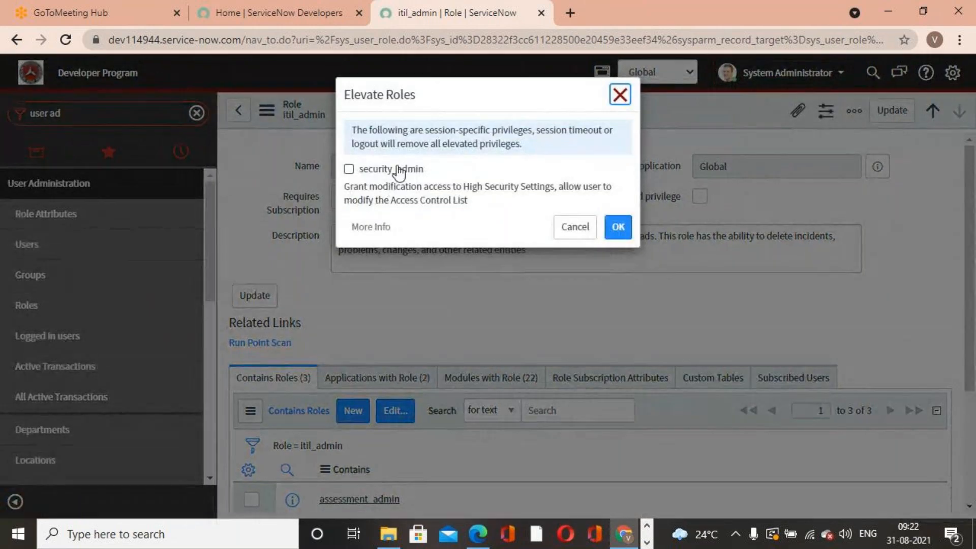
pyautogui.click(619, 94)
# - Impersonate the ITIL User from the user menu
pyautogui.click(787, 78)
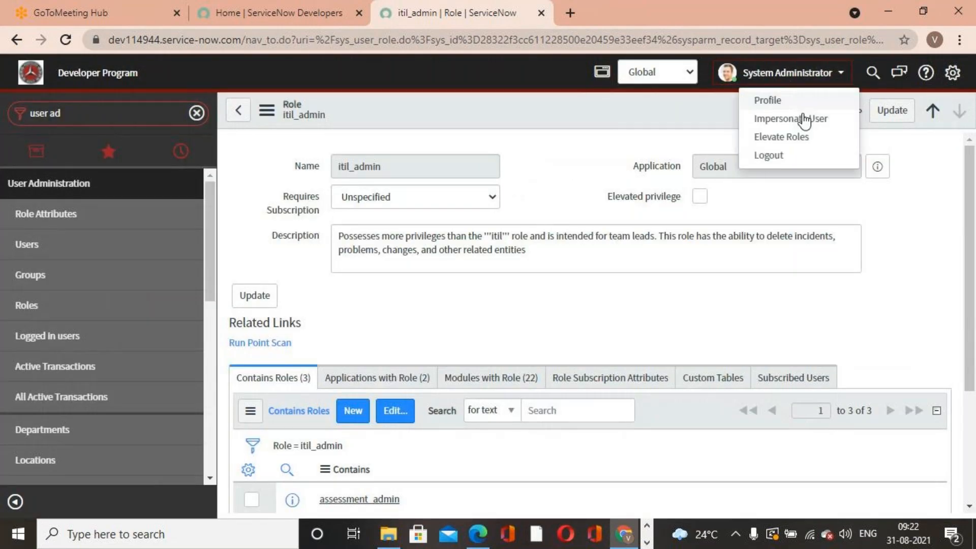
pyautogui.click(805, 120)
pyautogui.click(432, 131)
pyautogui.write('itil')
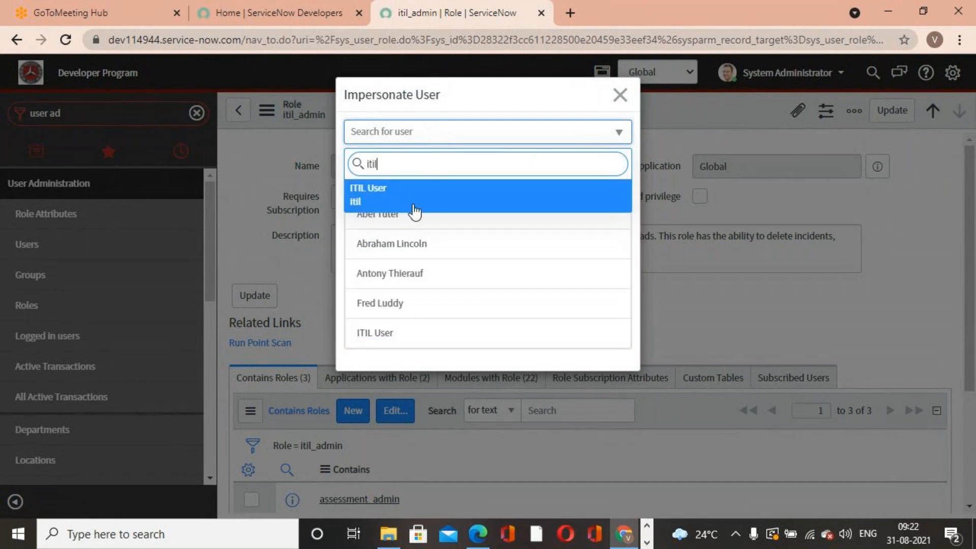
pyautogui.click(403, 194)
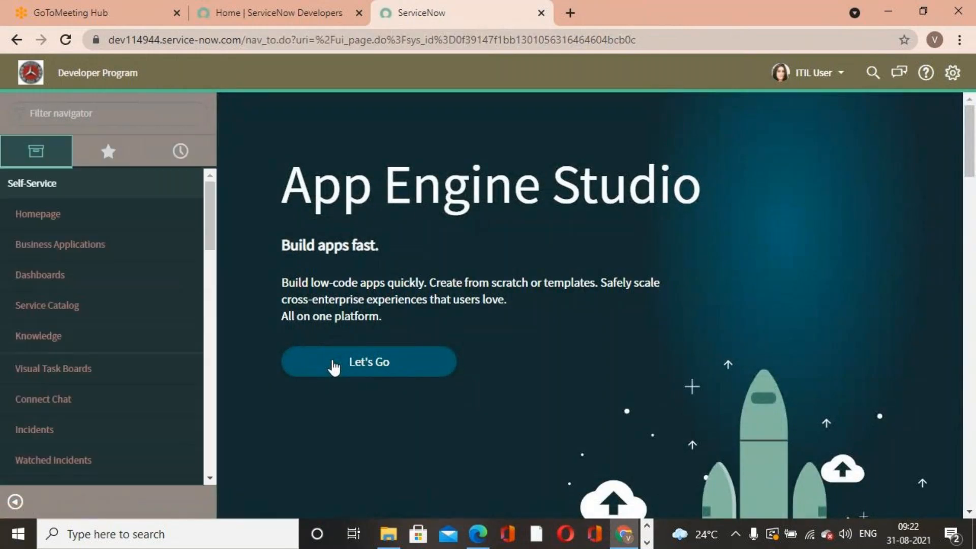
# - Filter the navigator for Incident and open a new incident form
pyautogui.click(124, 114)
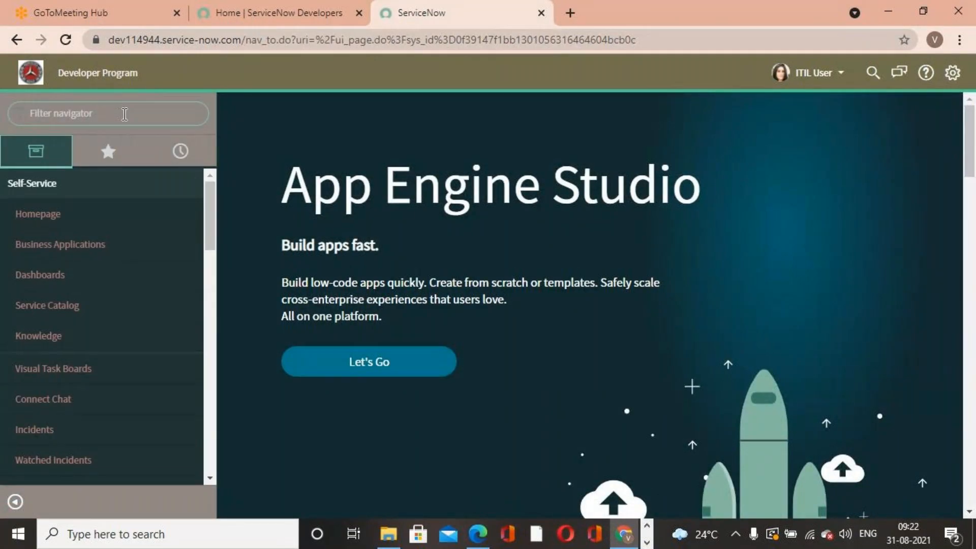
pyautogui.write('Incident')
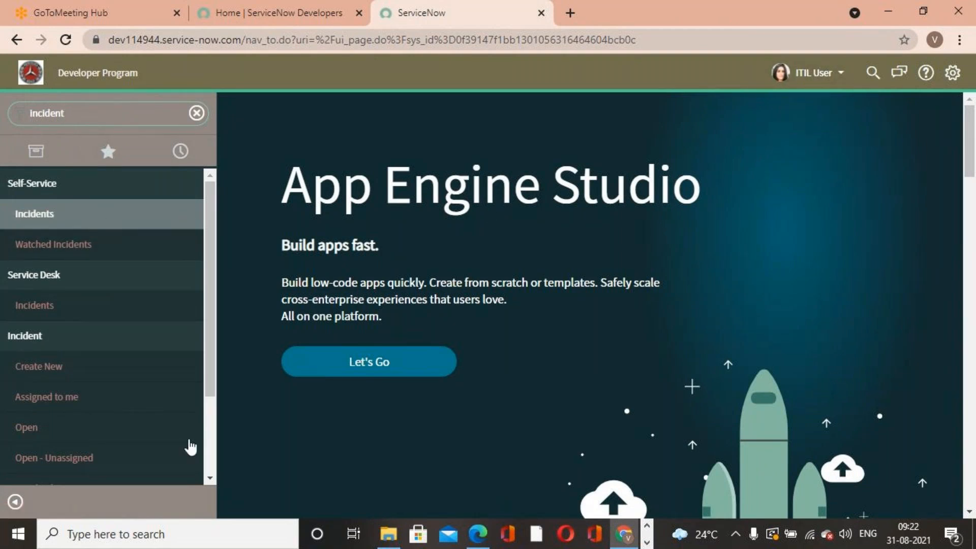
pyautogui.click(48, 375)
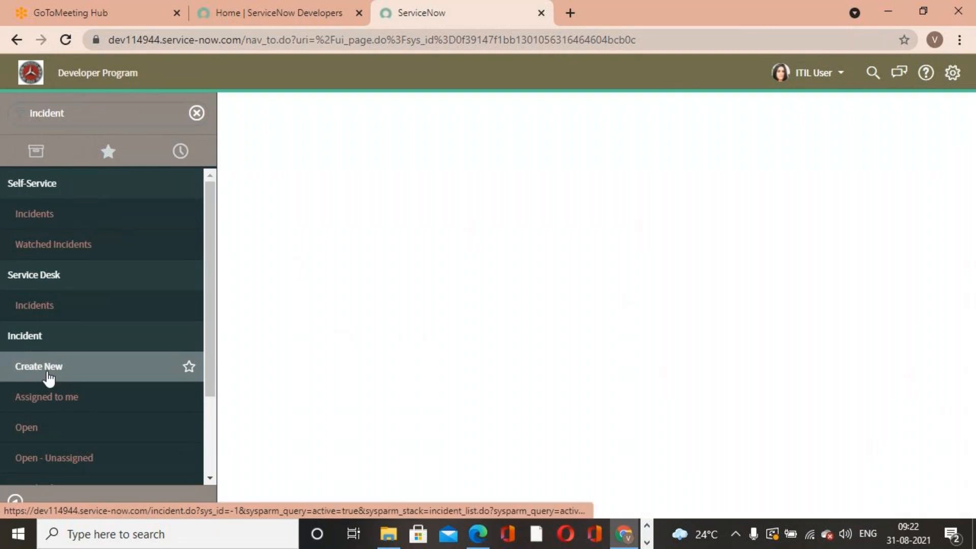
pyautogui.scroll(-1, 50, 385)
pyautogui.scroll(-1, 51, 385)
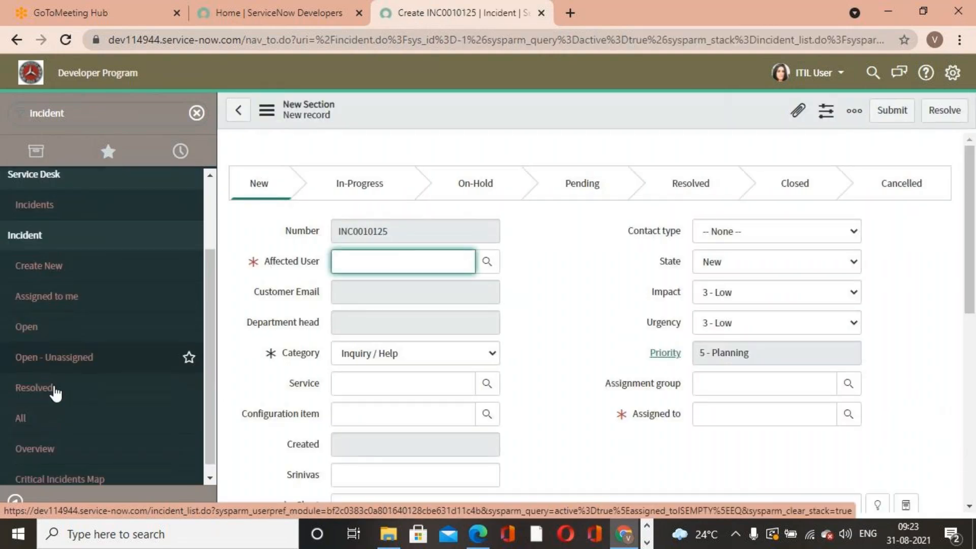
# - Open incident INC0010111 and change its State to In Progress without saving
pyautogui.click(60, 417)
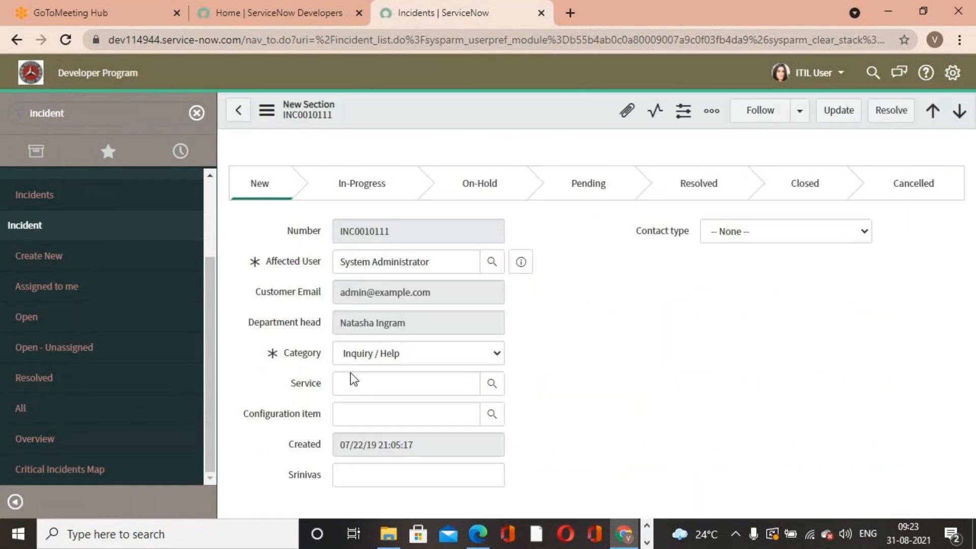
pyautogui.doubleClick(585, 375)
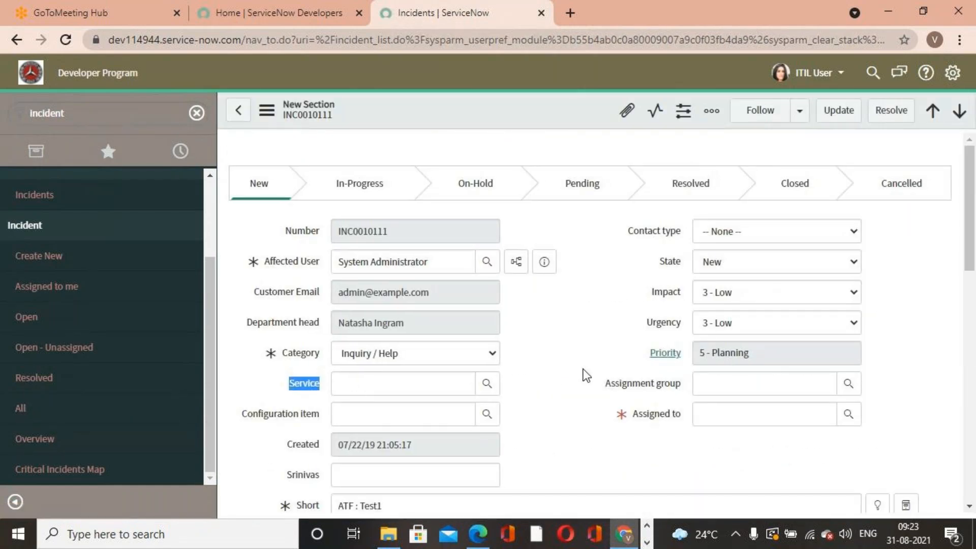
pyautogui.click(795, 261)
pyautogui.click(764, 297)
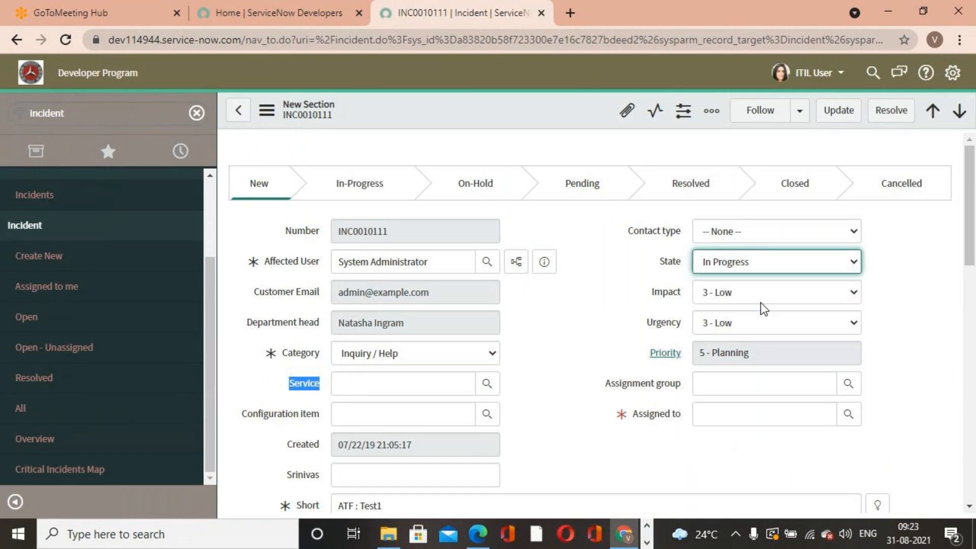
pyautogui.click(554, 401)
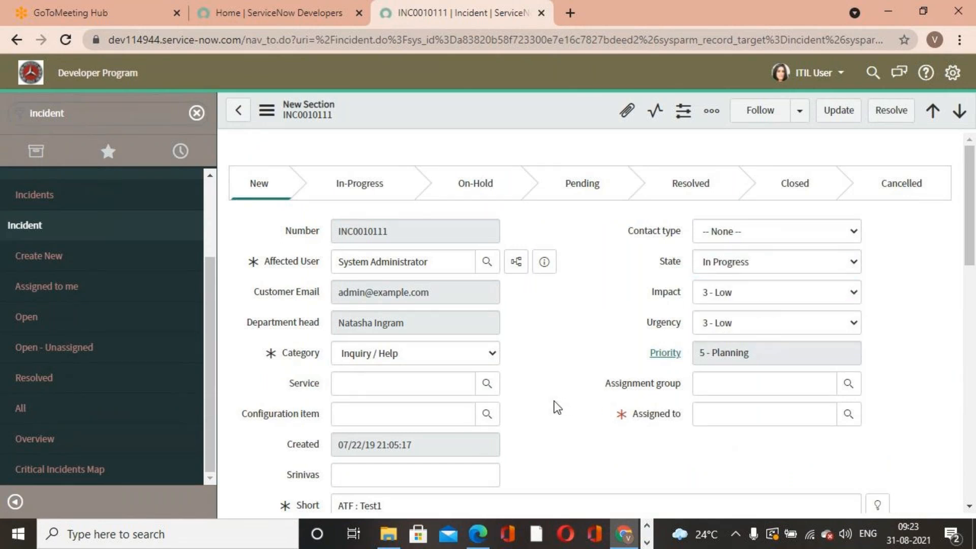
# - Open the list of all incidents and scroll through it
pyautogui.click(55, 414)
pyautogui.click(562, 126)
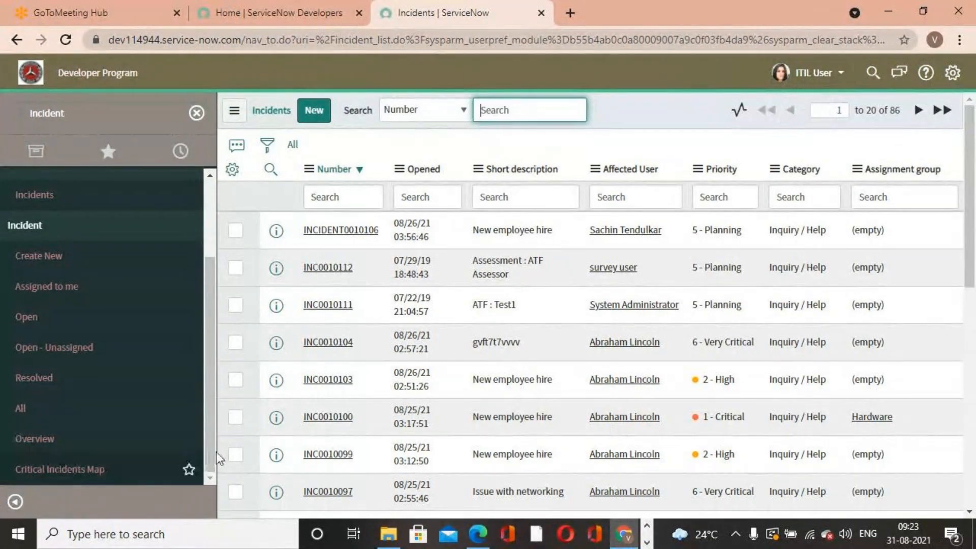
pyautogui.click(35, 409)
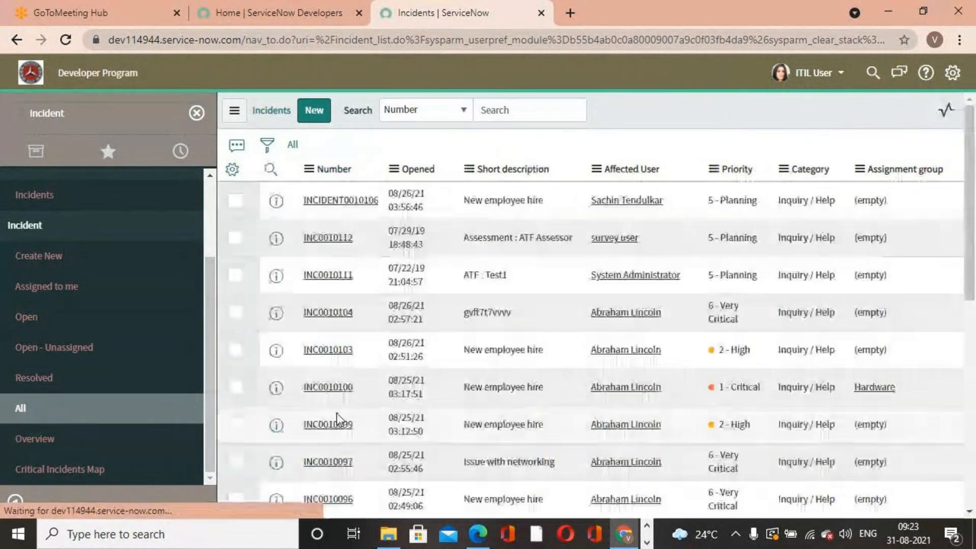
pyautogui.scroll(-10, 379, 410)
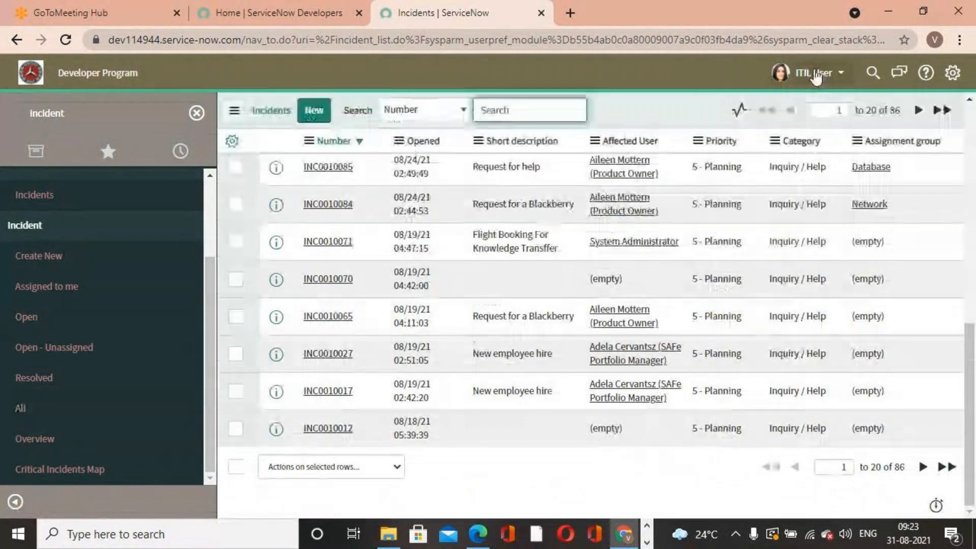
pyautogui.click(237, 429)
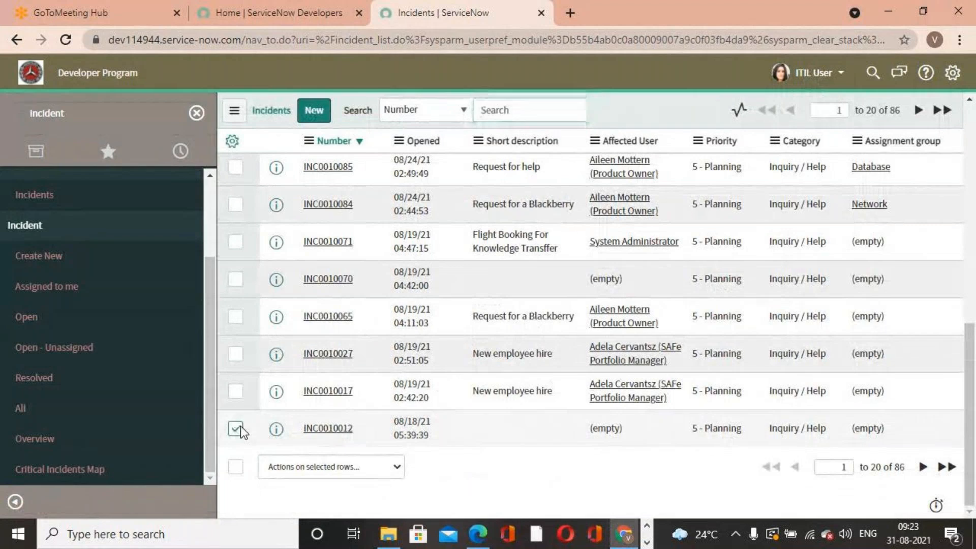
pyautogui.click(399, 466)
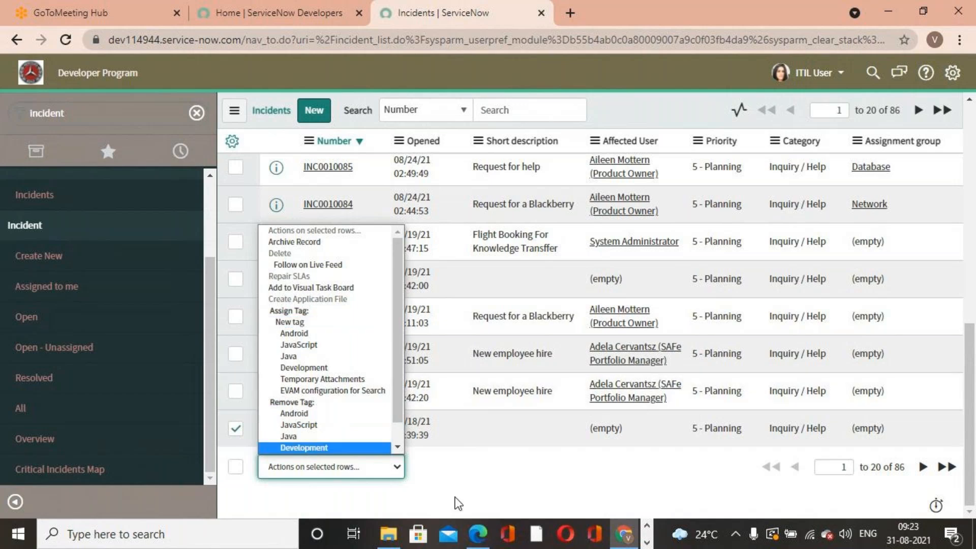
pyautogui.click(332, 468)
pyautogui.click(241, 467)
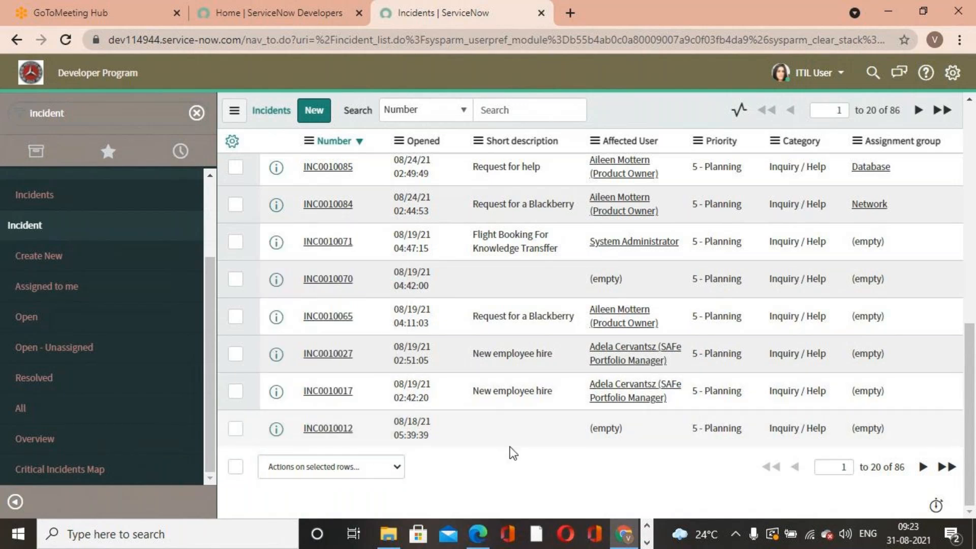
# - Switch the impersonation back to System Administrator
pyautogui.scroll(5, 512, 452)
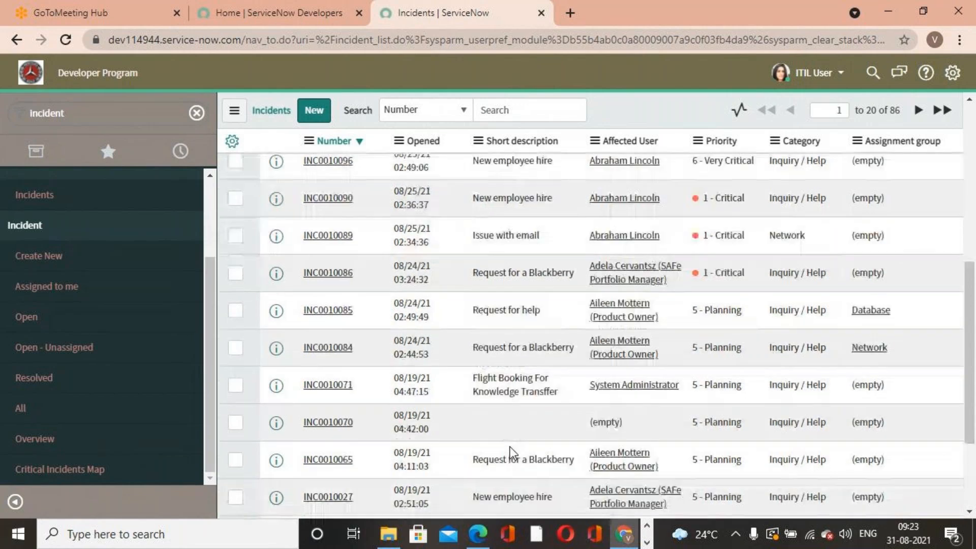
pyautogui.scroll(5, 512, 453)
pyautogui.click(813, 73)
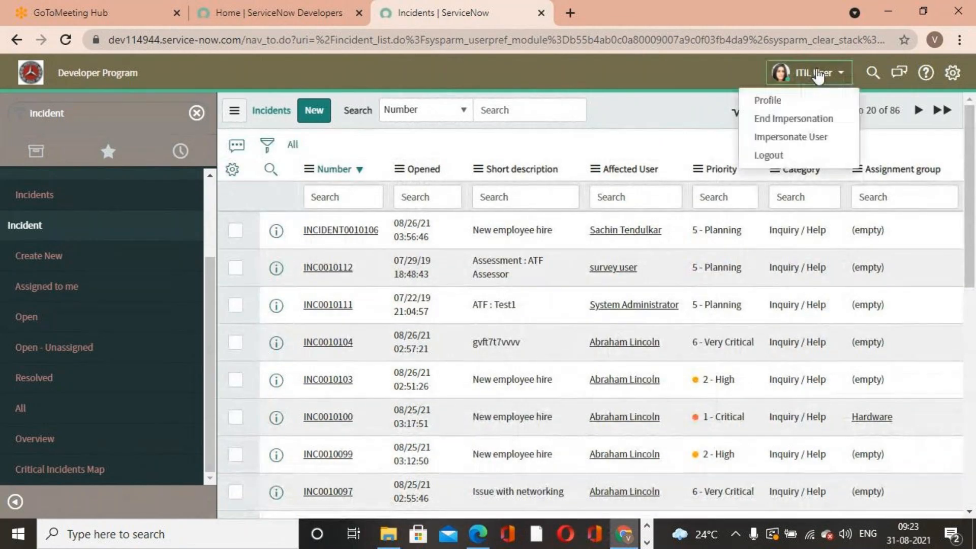
pyautogui.click(808, 134)
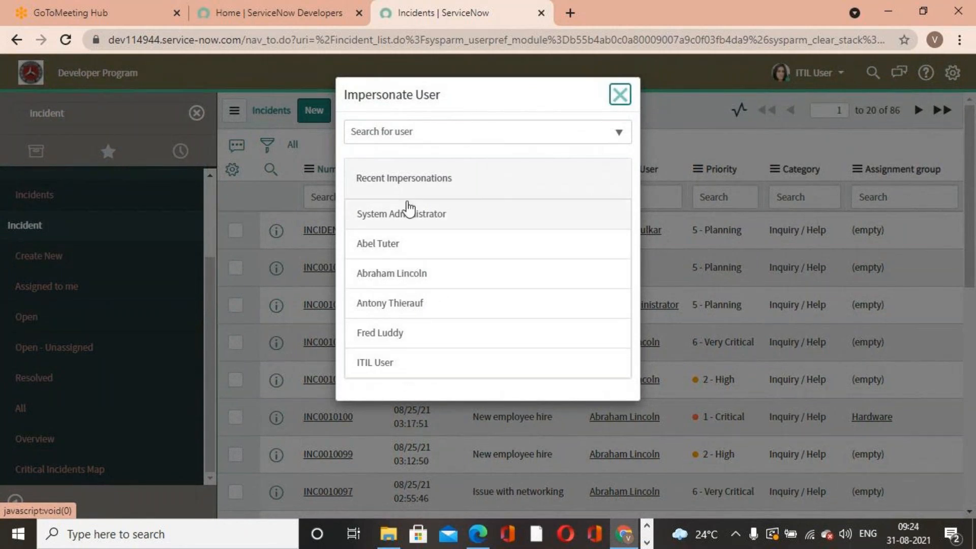
pyautogui.click(438, 219)
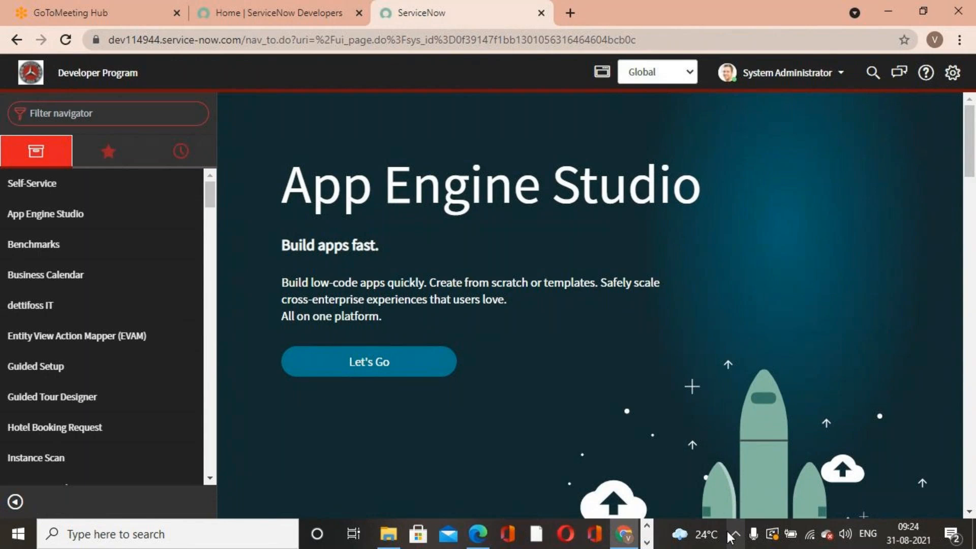
# - Filter the application navigator for Incident
pyautogui.scroll(-3, 55, 311)
pyautogui.scroll(1, 84, 420)
pyautogui.scroll(-3, 87, 420)
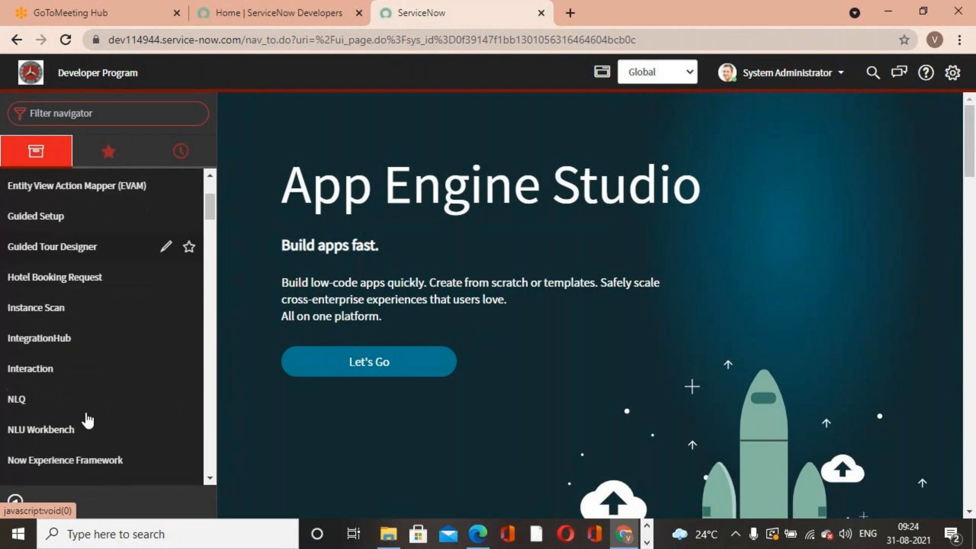
pyautogui.scroll(5, 87, 420)
pyautogui.click(115, 113)
pyautogui.write('In')
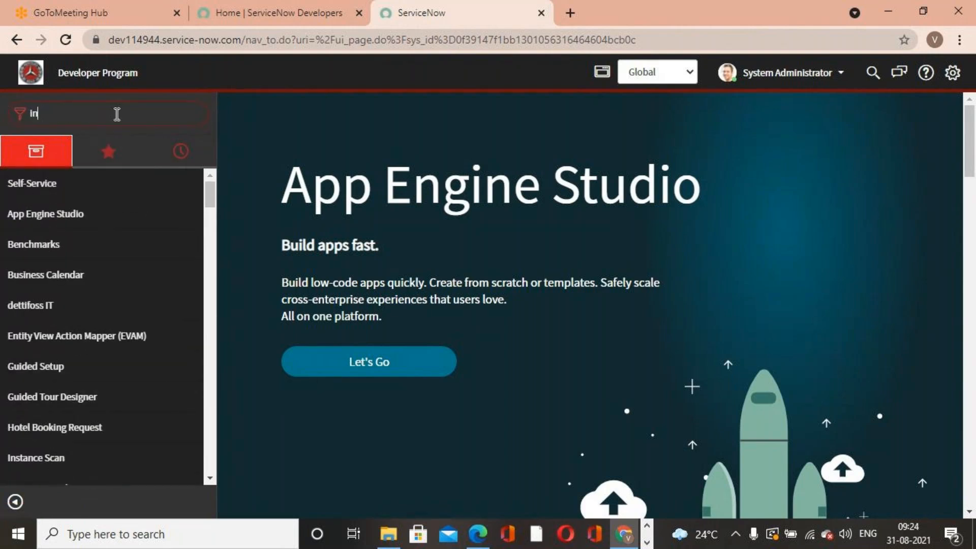
pyautogui.write('cident')
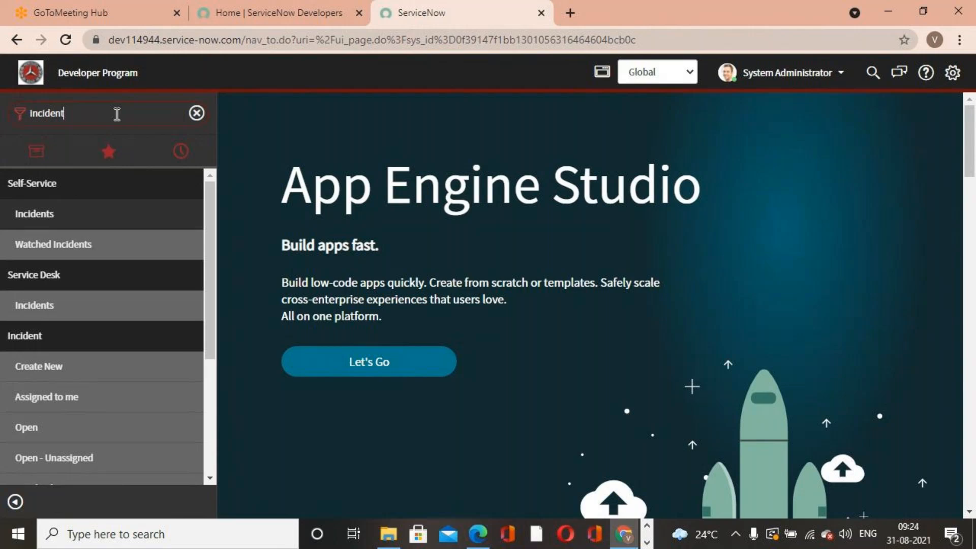
# - Open the list of all incidents from the filtered navigator
pyautogui.scroll(-3, 96, 415)
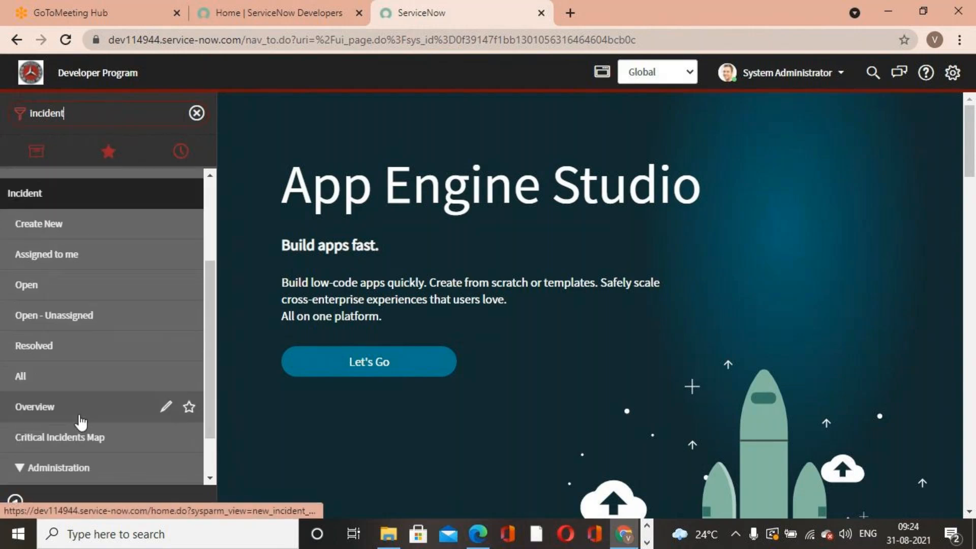
pyautogui.click(35, 376)
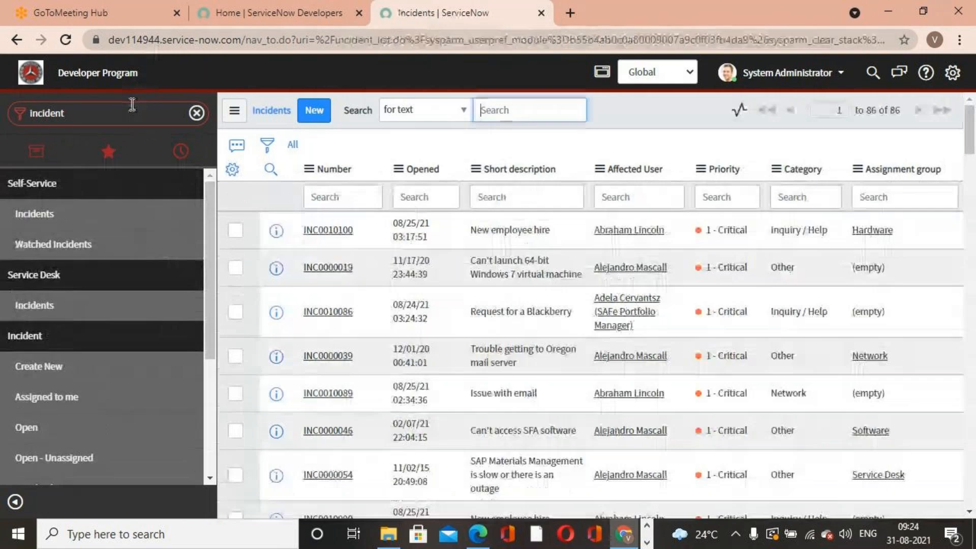
# - Open the Roles list under User Administration and filter role names starting with itil
pyautogui.click(130, 112)
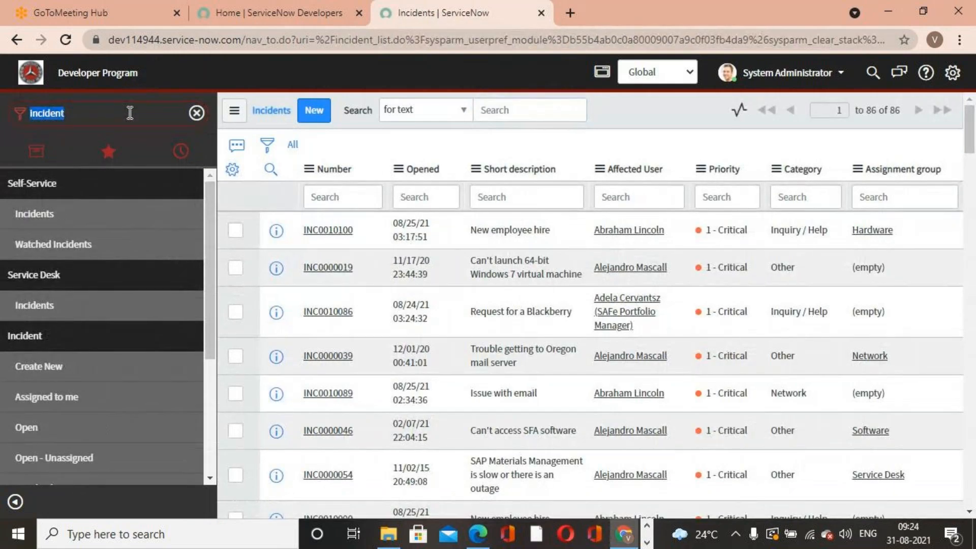
pyautogui.write('user ad')
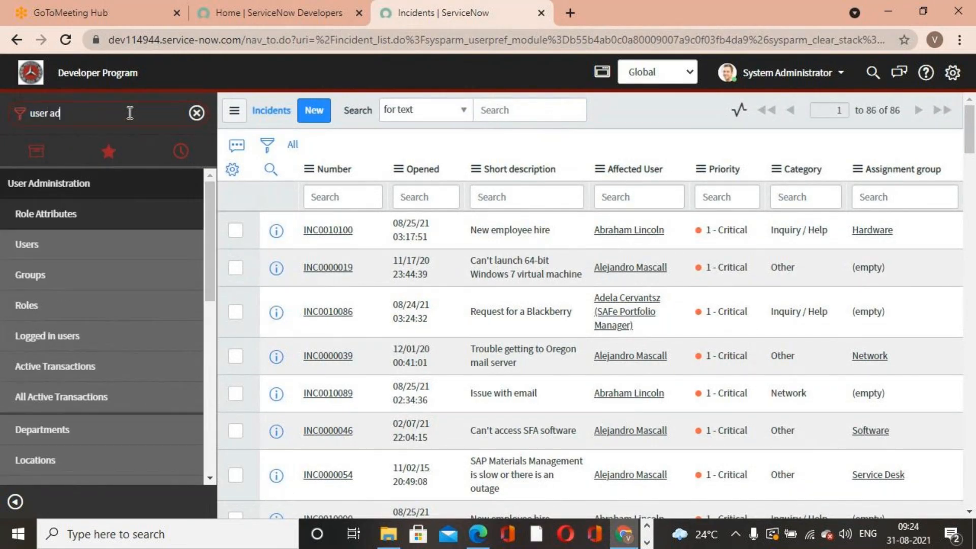
pyautogui.click(47, 248)
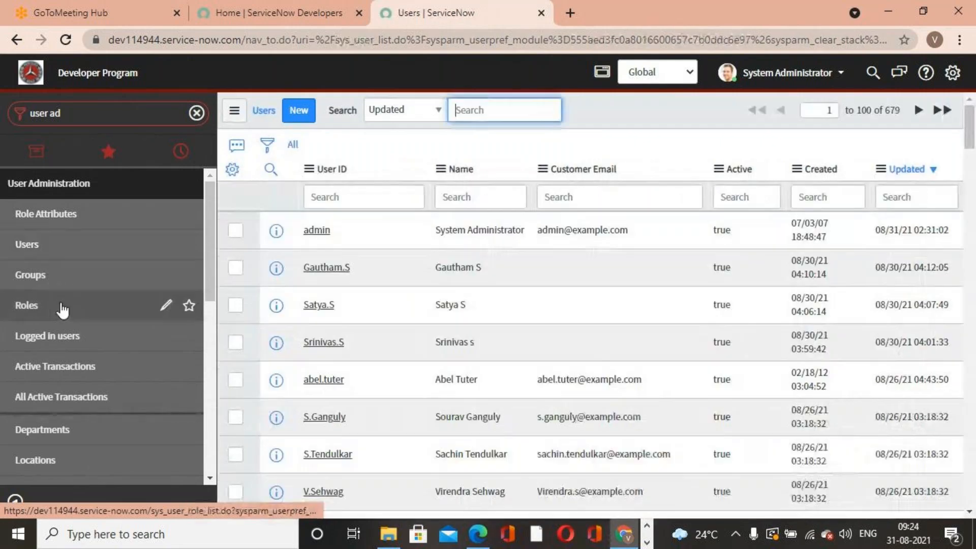
pyautogui.click(60, 304)
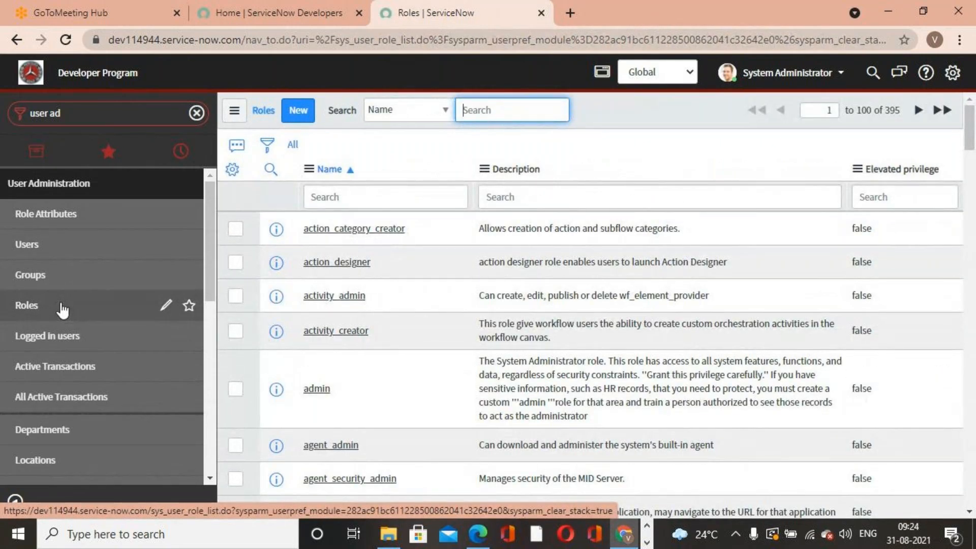
pyautogui.click(441, 197)
pyautogui.write('ad')
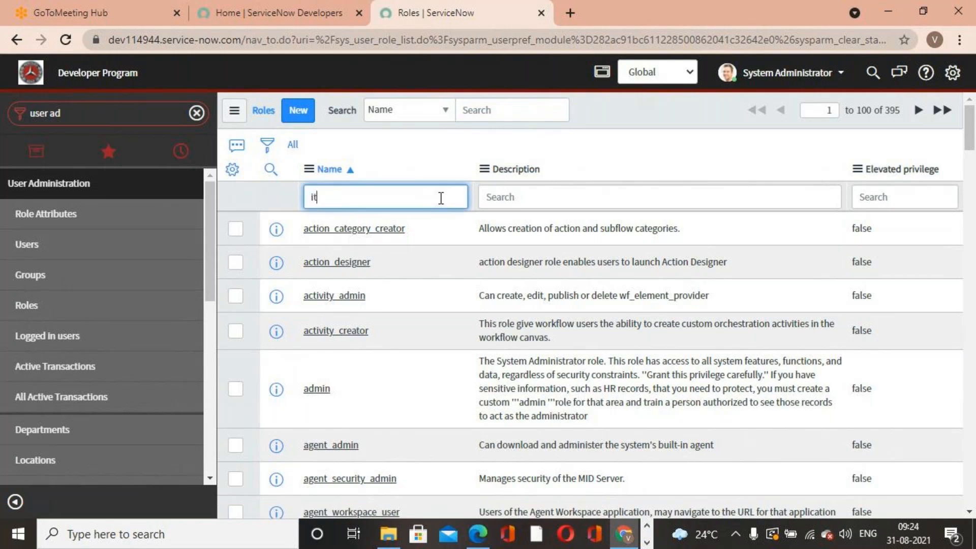
pyautogui.press('Return')
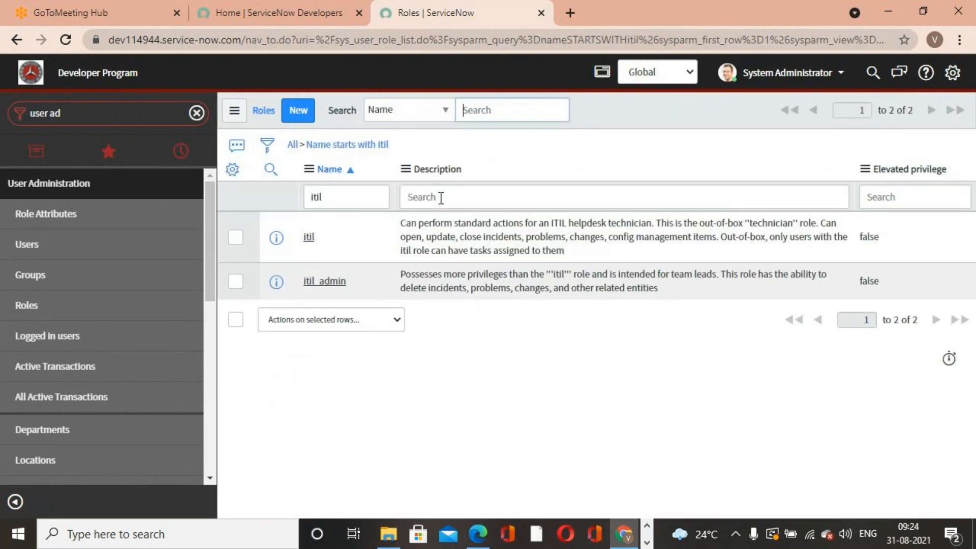
# - Open the itil_admin role and read its name and description
pyautogui.click(325, 281)
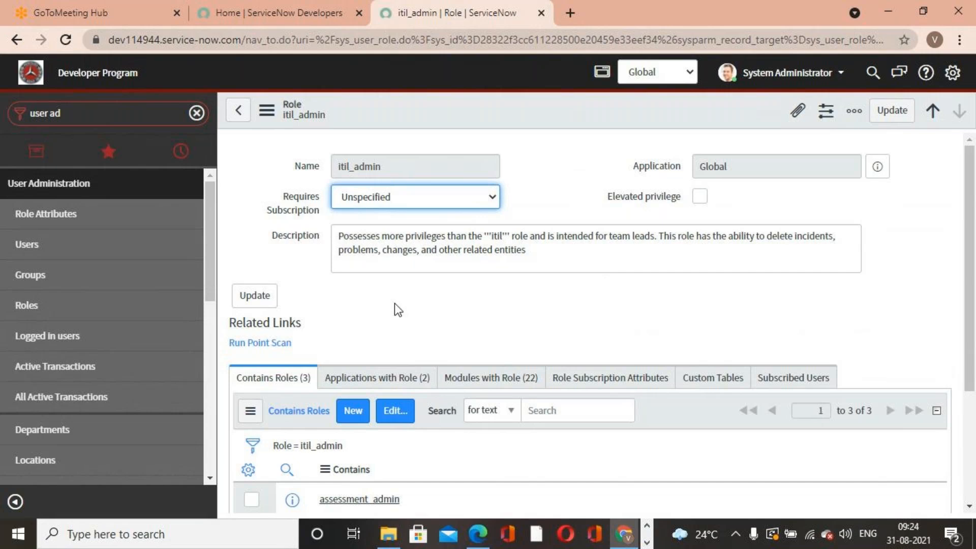
pyautogui.moveTo(338, 167); pyautogui.dragTo(385, 162)
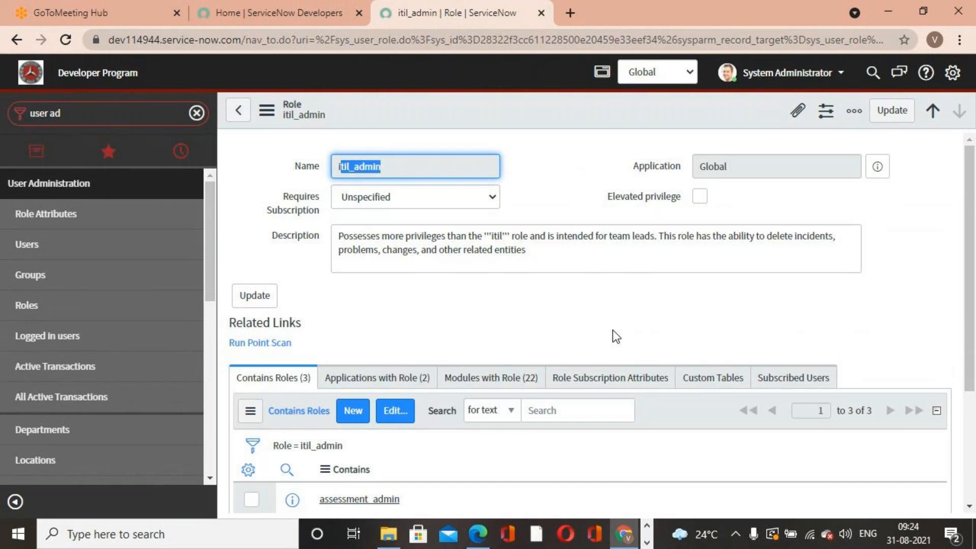
pyautogui.moveTo(339, 236); pyautogui.dragTo(529, 250)
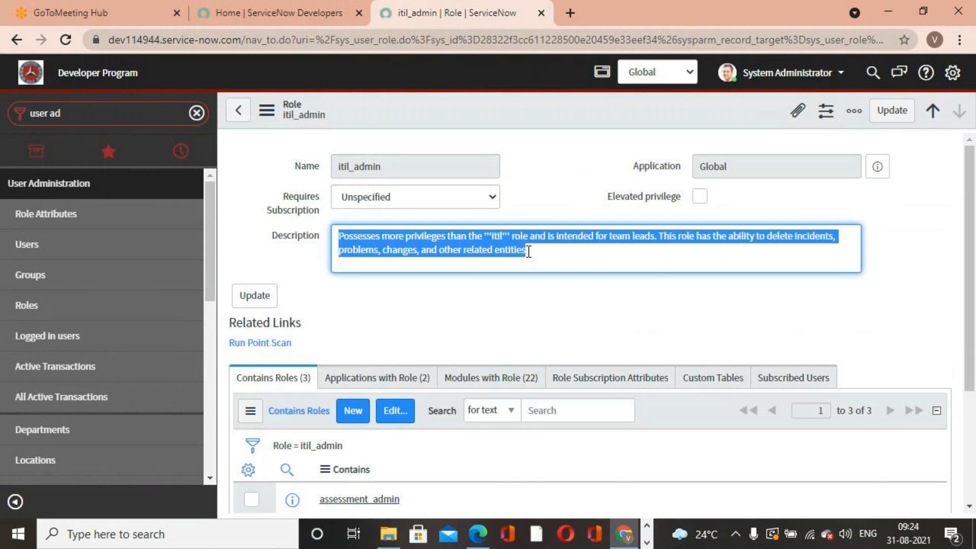
pyautogui.click(545, 313)
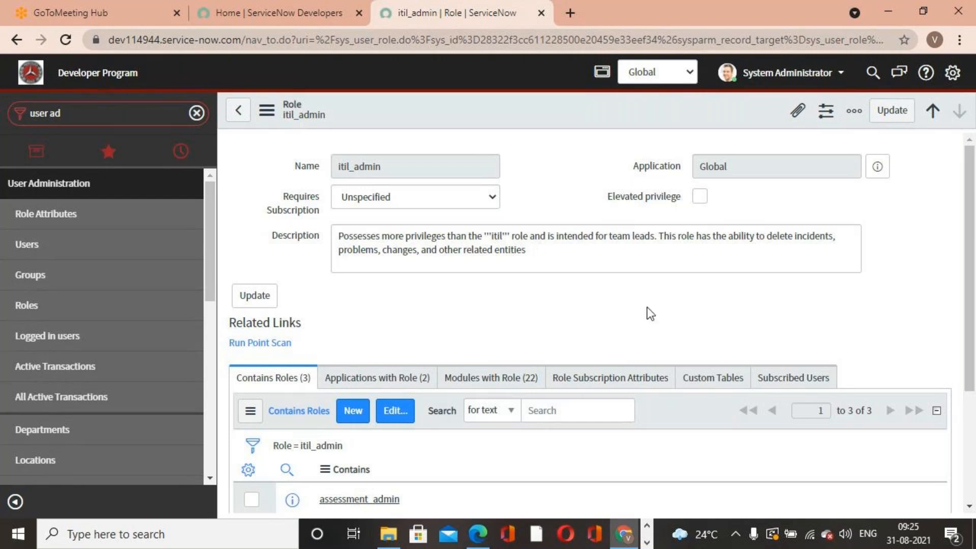
pyautogui.click(763, 81)
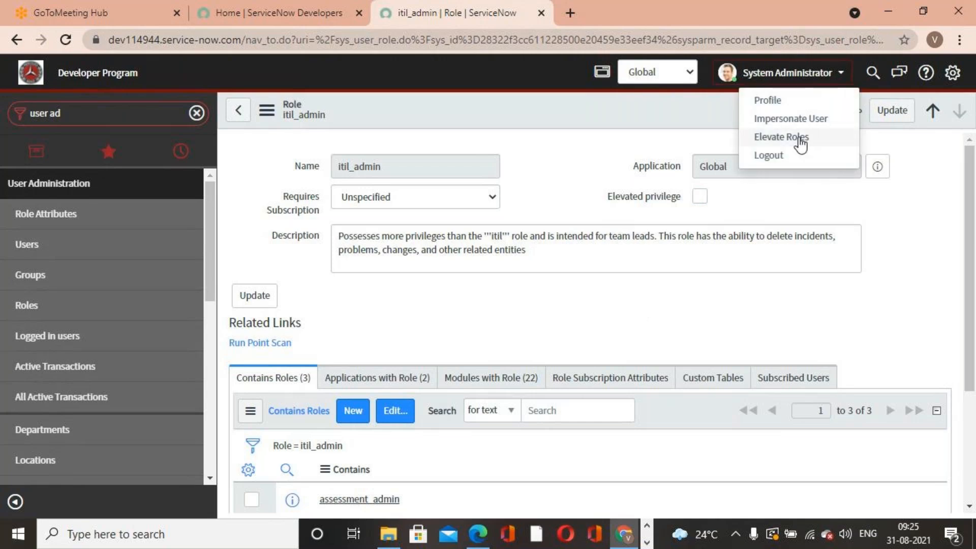
pyautogui.click(782, 118)
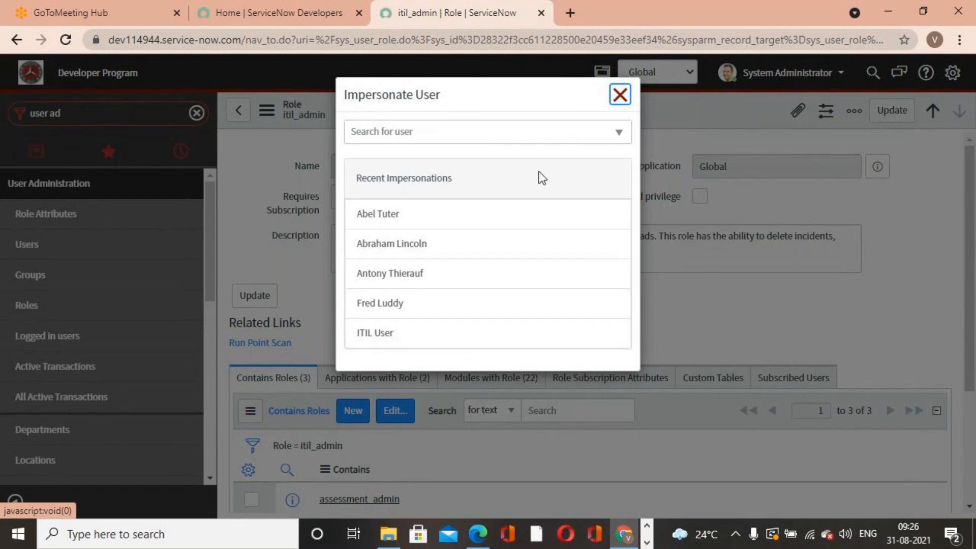
pyautogui.click(620, 94)
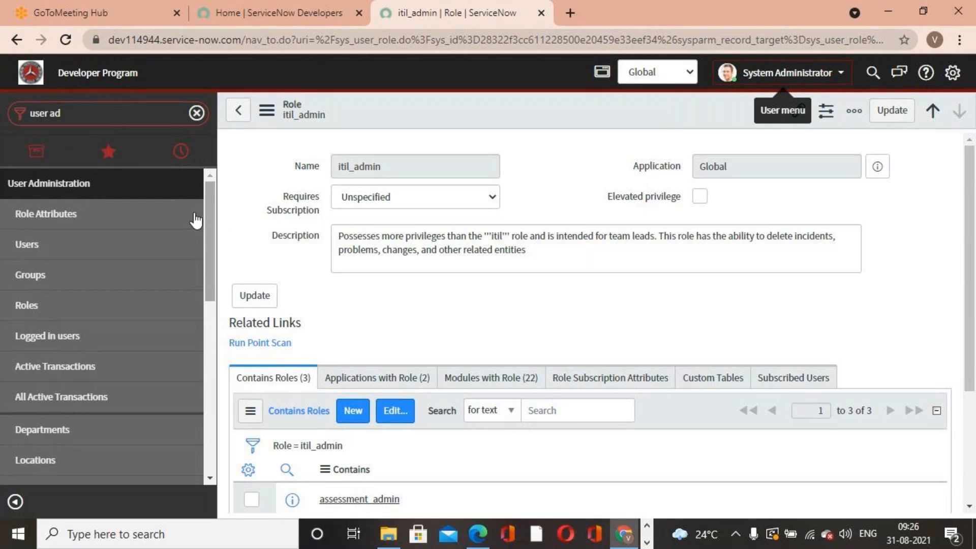
# - Open the Users list and open the user record whose User ID starts with itil
pyautogui.click(81, 113)
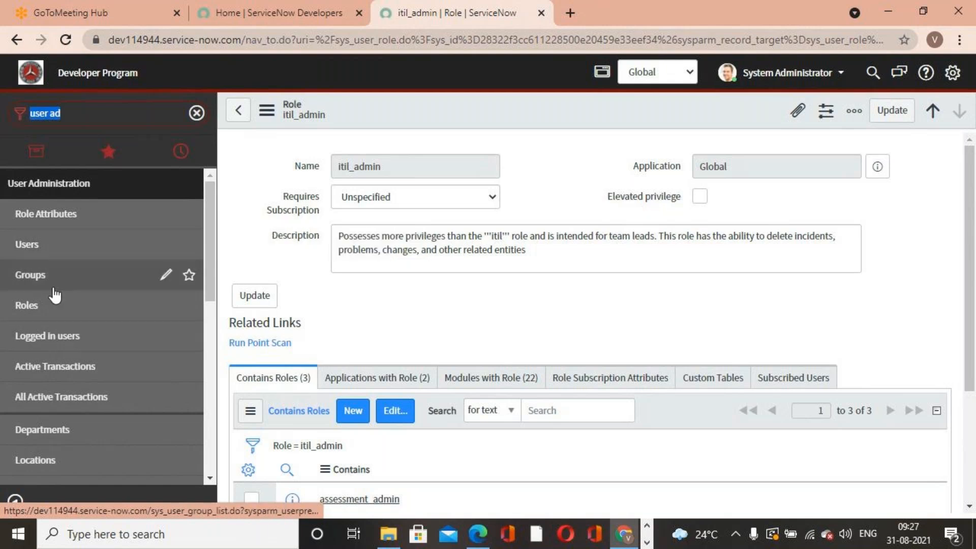
pyautogui.click(45, 253)
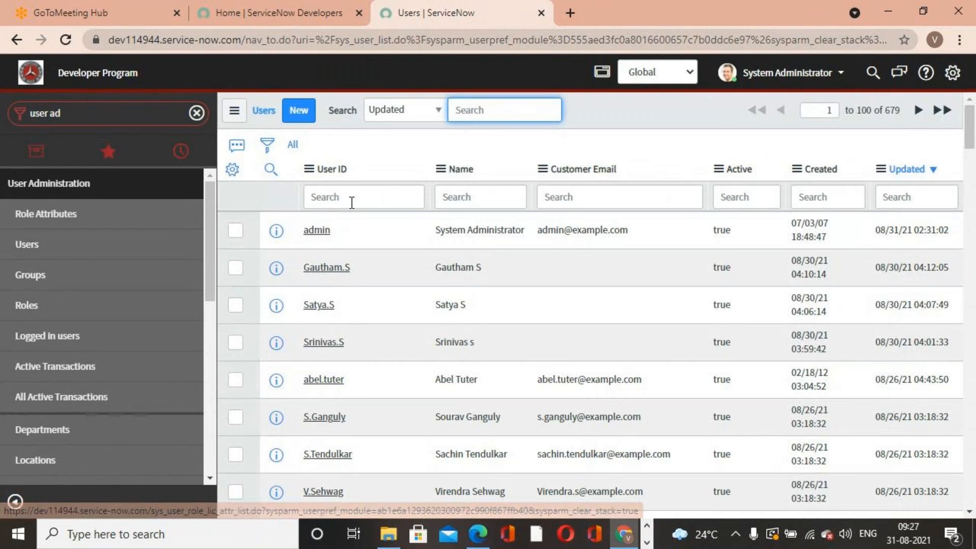
pyautogui.click(352, 202)
pyautogui.write('itil')
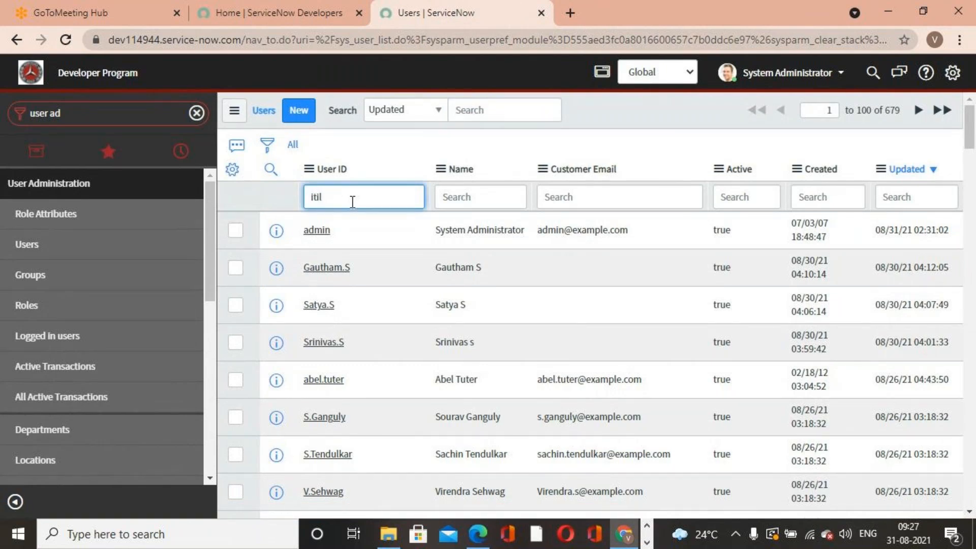
pyautogui.press('Return')
pyautogui.click(304, 239)
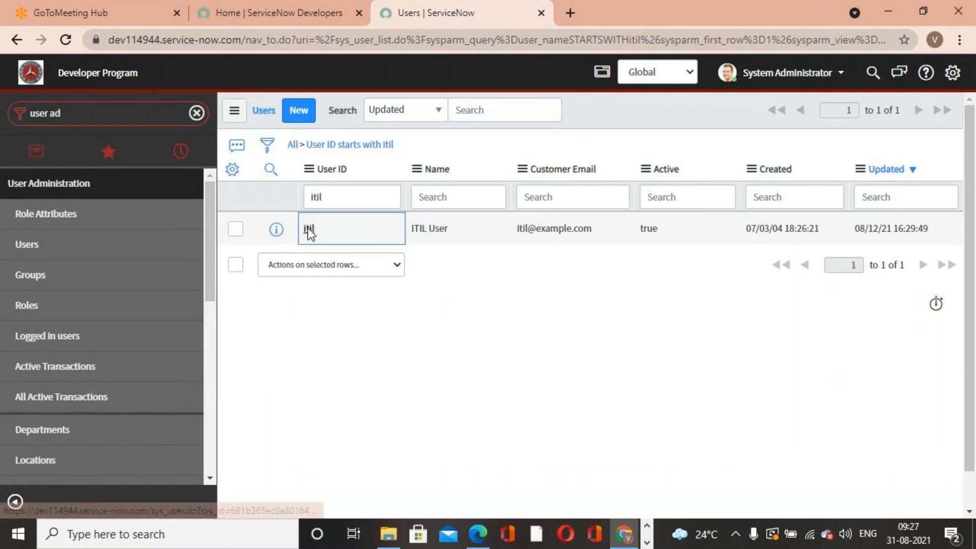
pyautogui.click(307, 229)
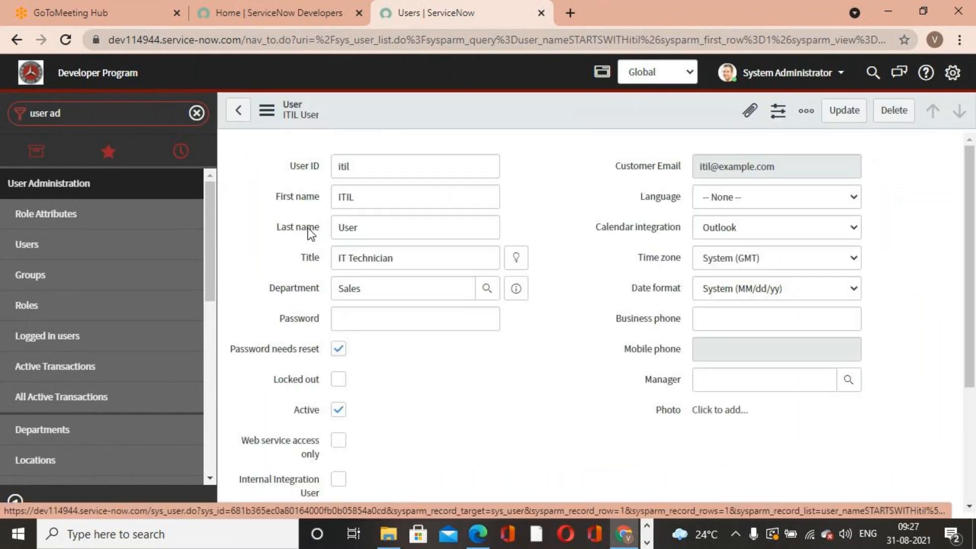
# - Add the itil_admin role to the ITIL User's roles and update the user record
pyautogui.click(489, 475)
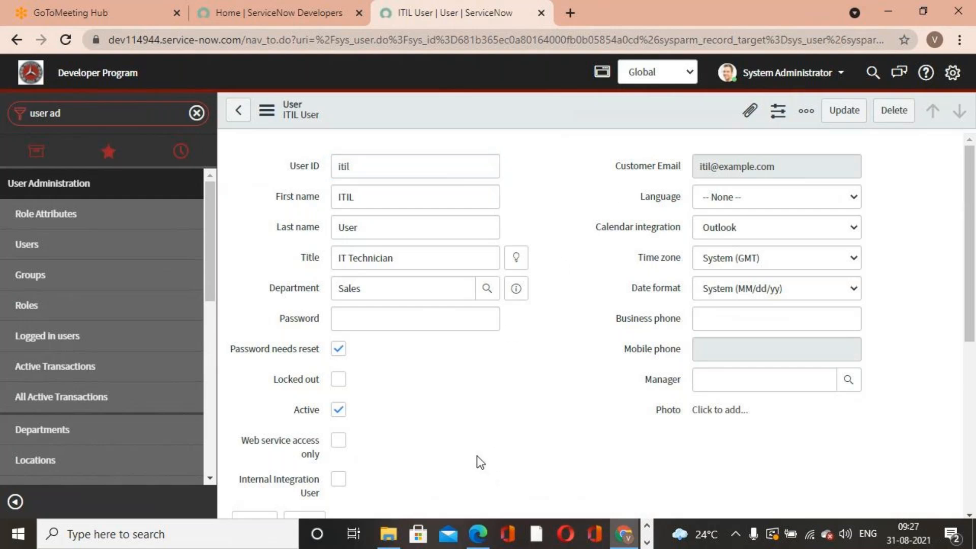
pyautogui.scroll(-5, 477, 461)
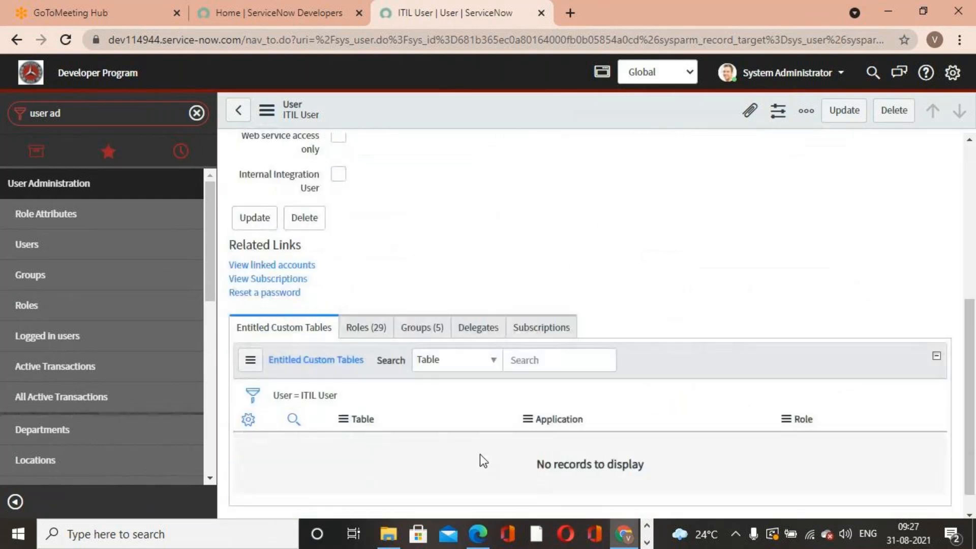
pyautogui.click(371, 328)
pyautogui.scroll(-3, 409, 422)
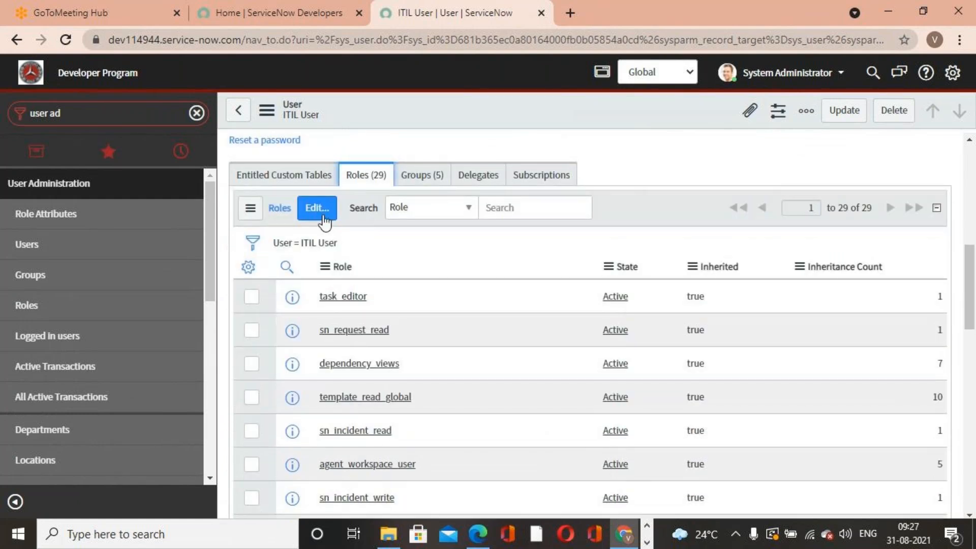
pyautogui.click(317, 208)
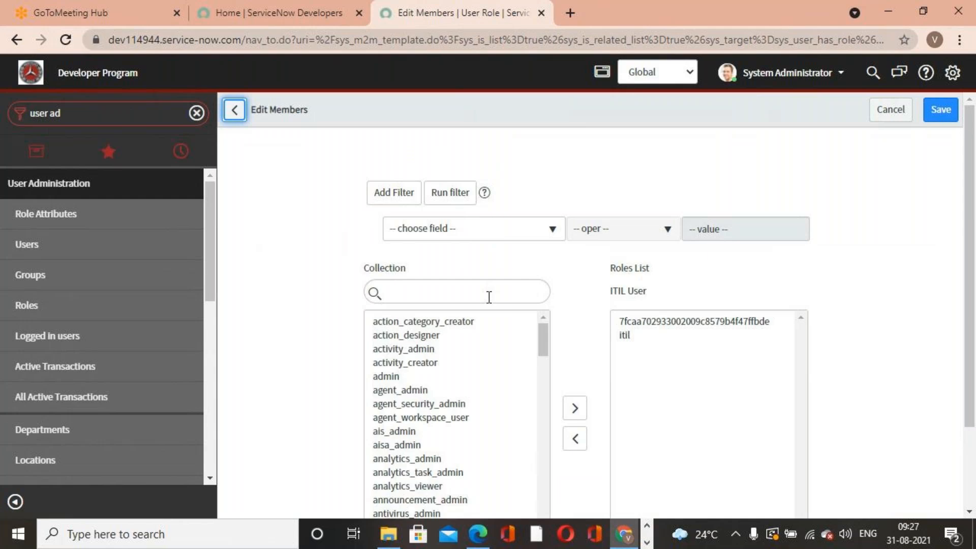
pyautogui.click(489, 297)
pyautogui.write('itil')
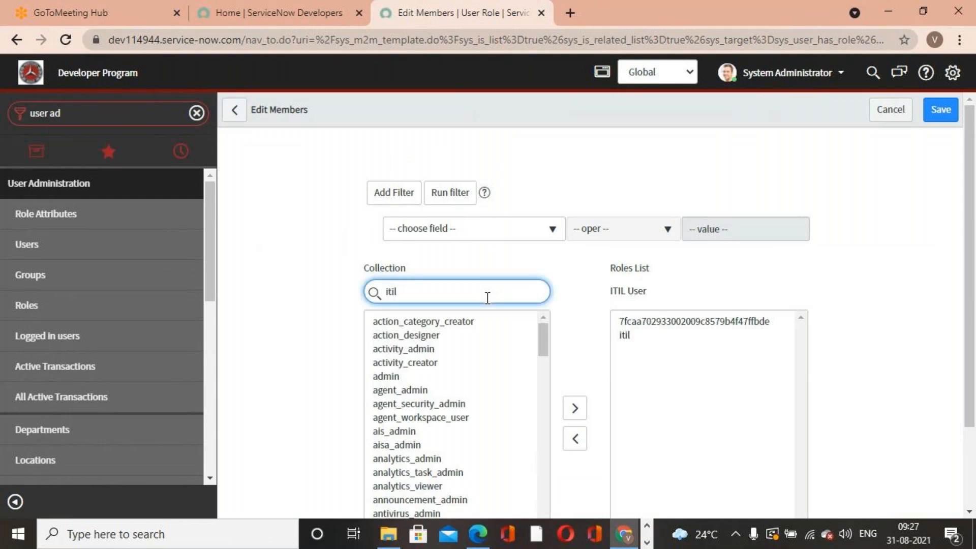
pyautogui.doubleClick(413, 321)
pyautogui.scroll(-2, 672, 405)
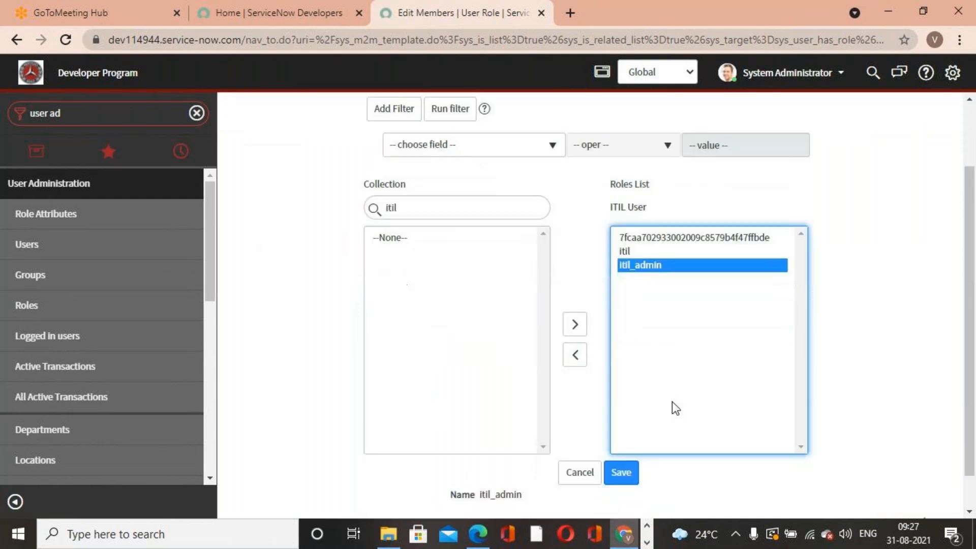
pyautogui.click(624, 434)
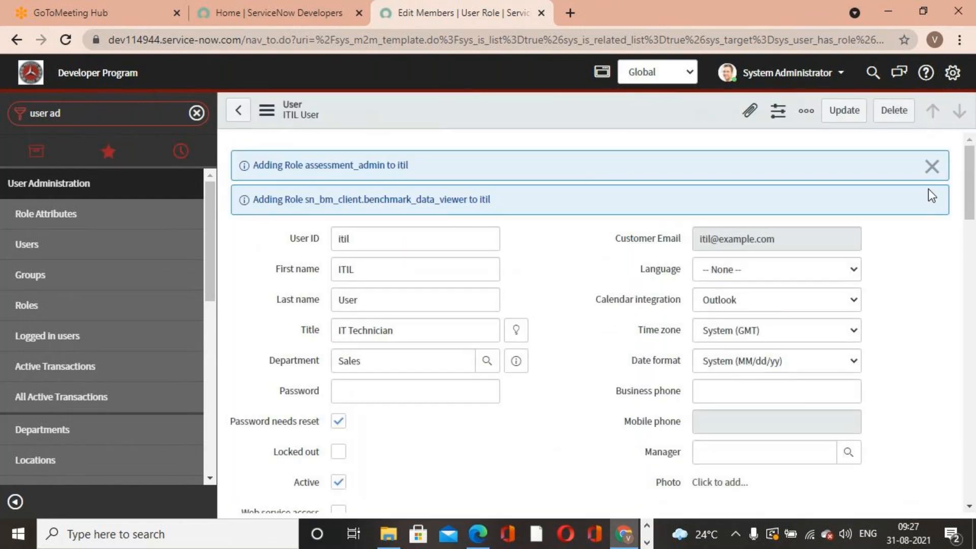
pyautogui.click(944, 166)
pyautogui.click(856, 116)
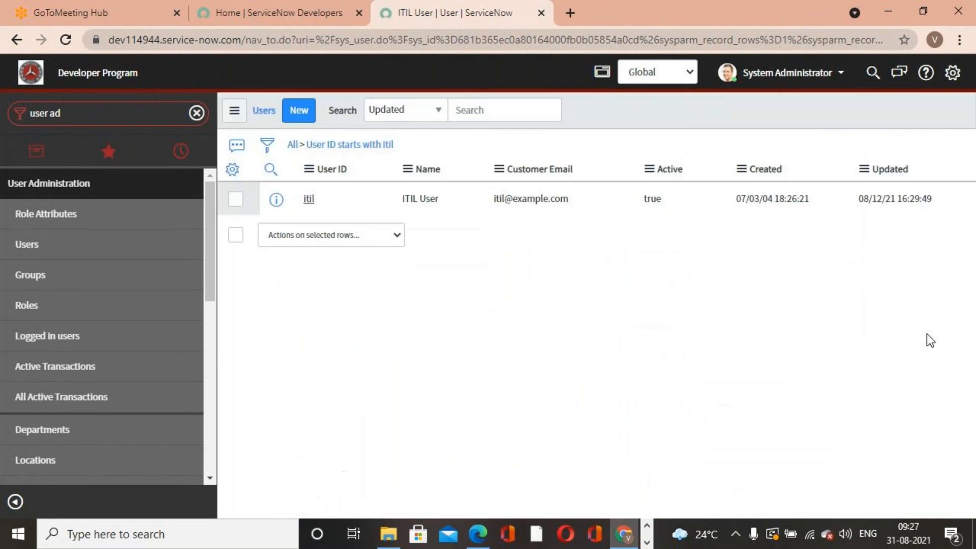
# - Impersonate the ITIL User
pyautogui.click(803, 76)
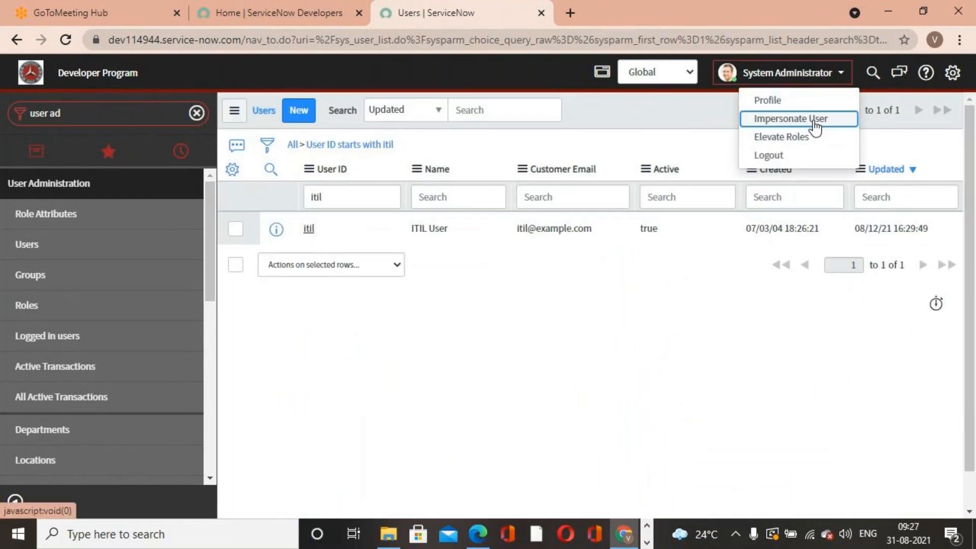
pyautogui.click(816, 121)
pyautogui.click(421, 337)
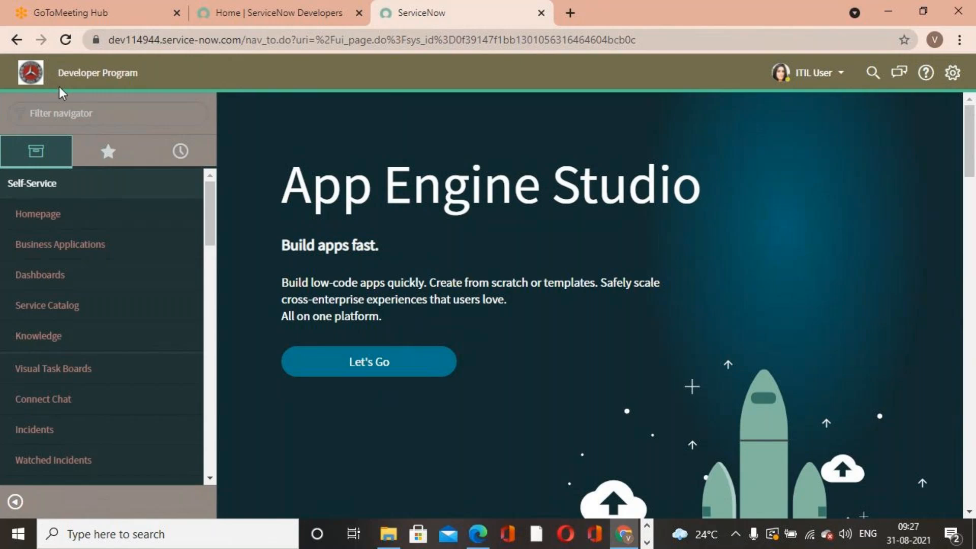
# - Open the list of all incidents as the ITIL User and browse incident INC0010104 and the list
pyautogui.click(99, 117)
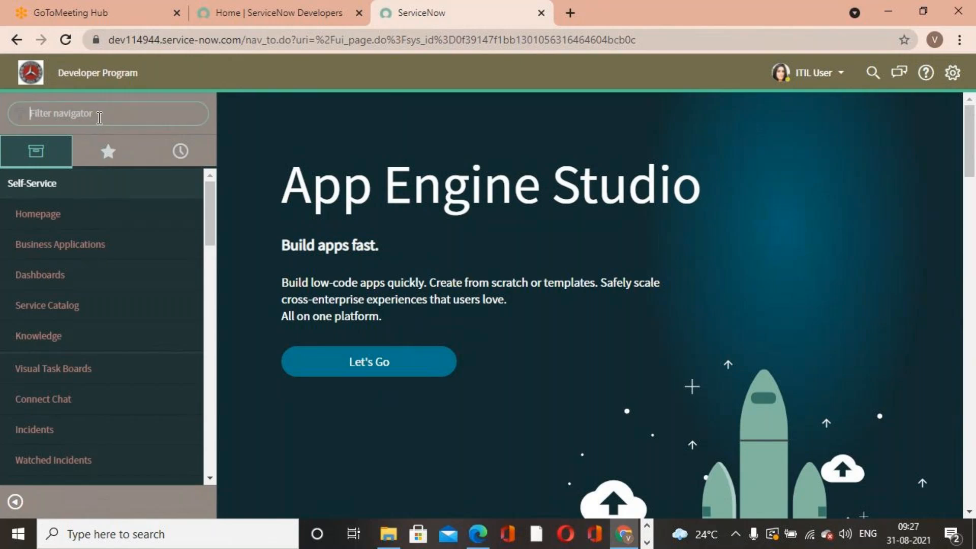
pyautogui.write('Incident')
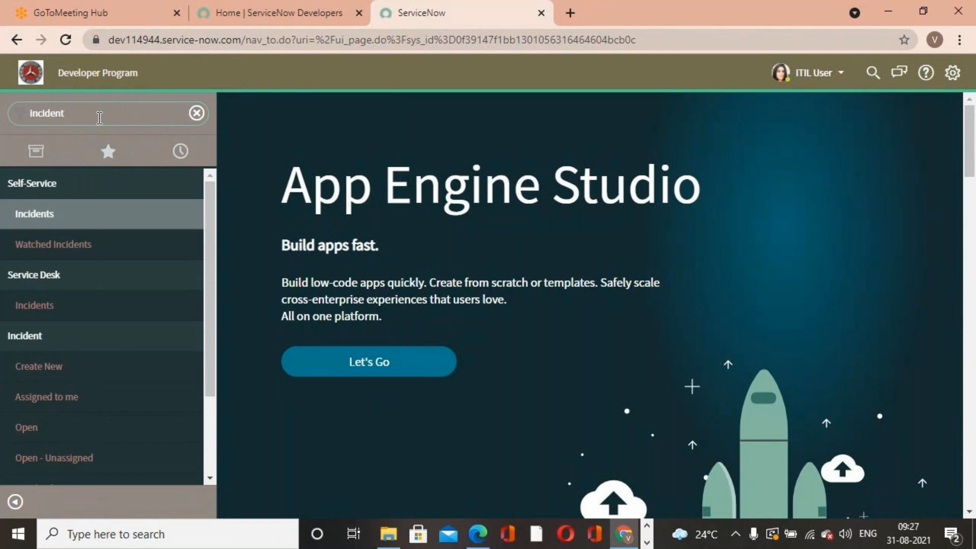
pyautogui.scroll(-3, 26, 355)
pyautogui.click(54, 409)
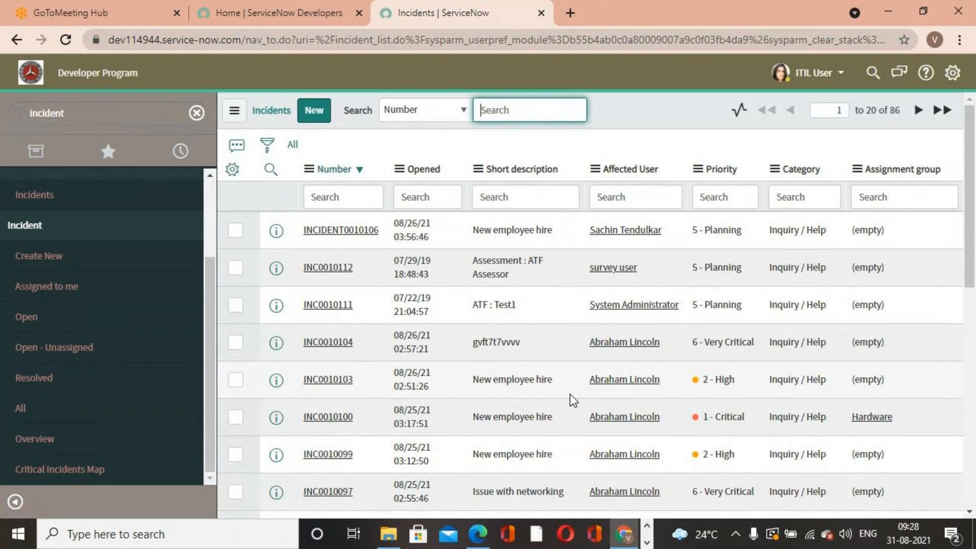
pyautogui.click(323, 343)
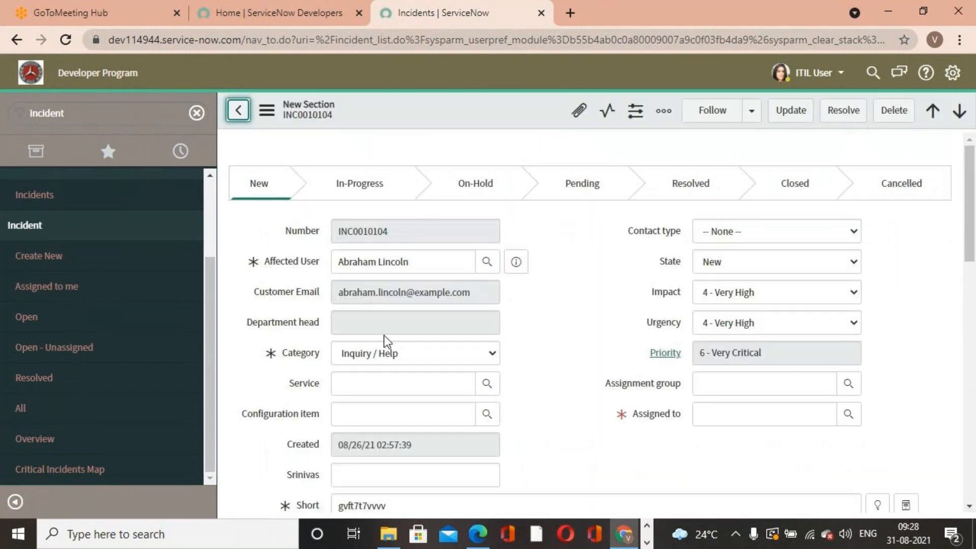
pyautogui.scroll(-8, 387, 348)
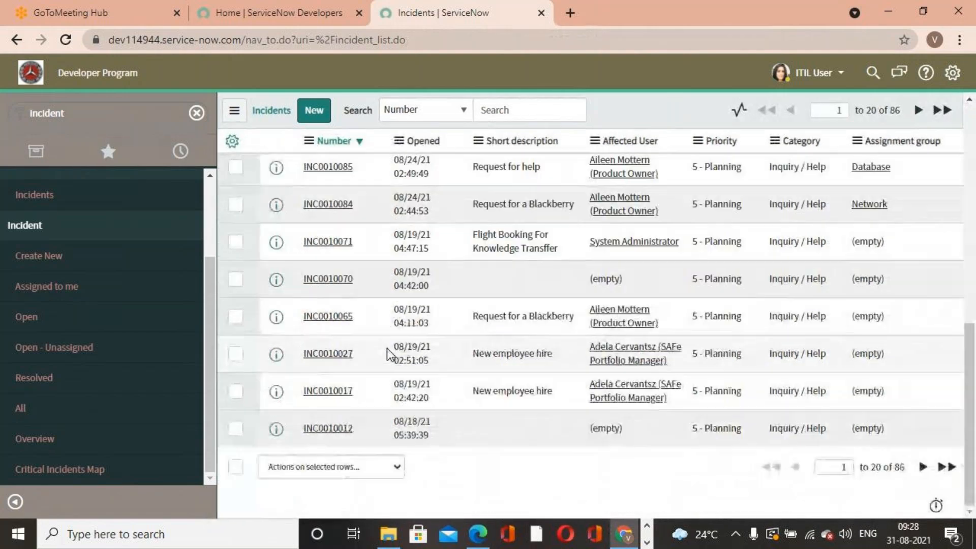
# - Delete incident INC0010012 from the incident list
pyautogui.click(235, 429)
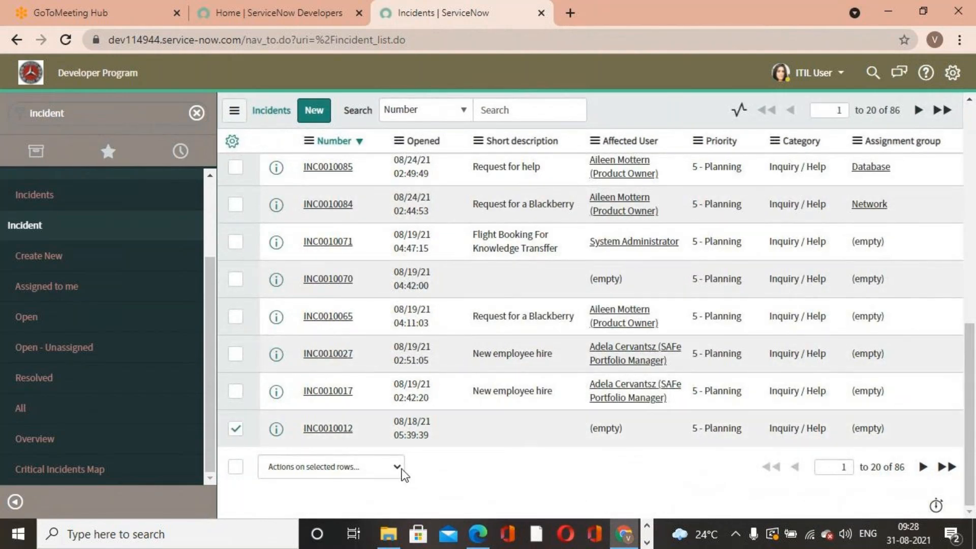
pyautogui.click(402, 468)
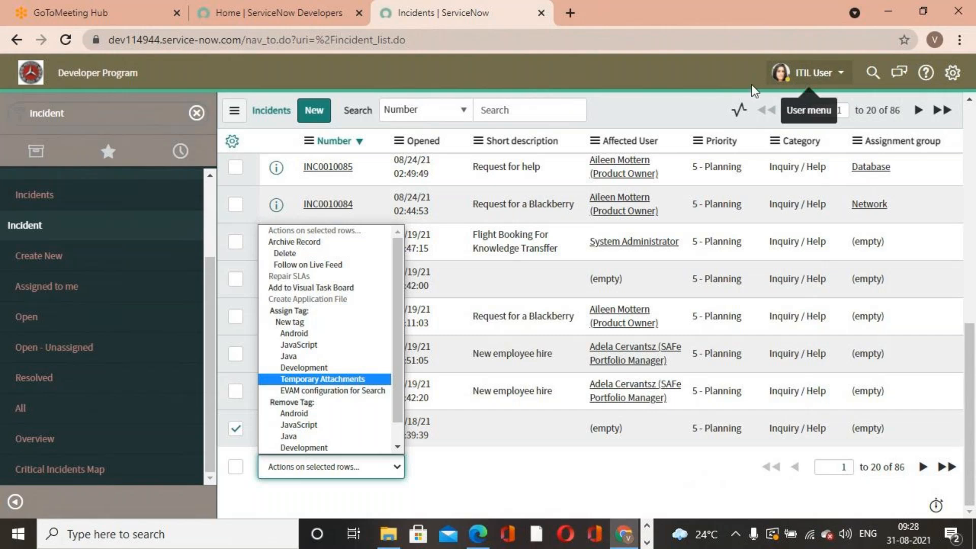
pyautogui.click(285, 258)
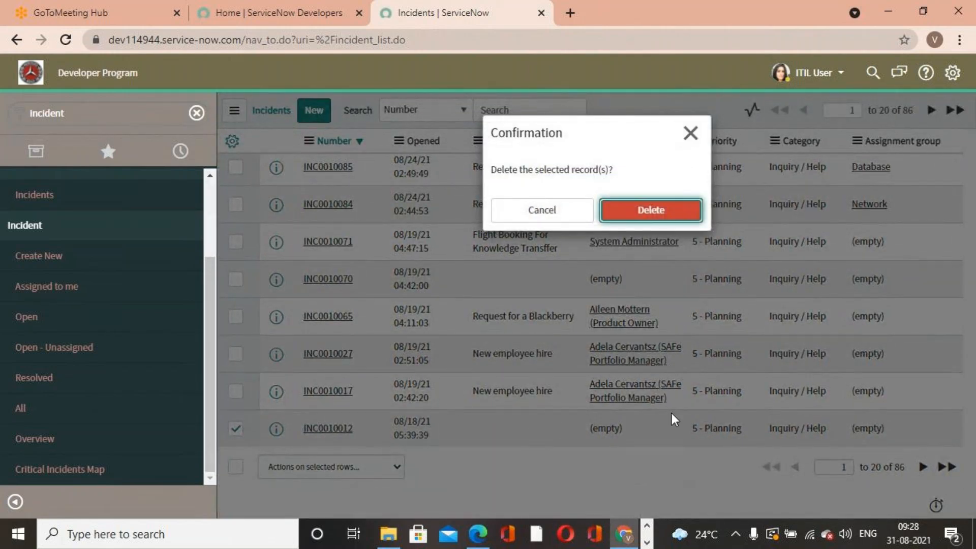
pyautogui.press('Return')
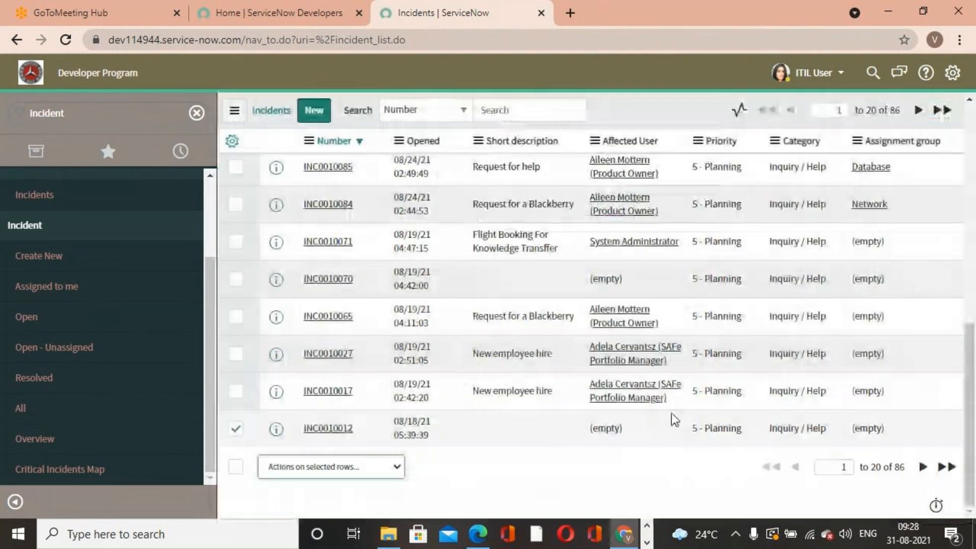
# - Try to search the application navigator for deleted records as the ITIL User
pyautogui.scroll(-8, 432, 278)
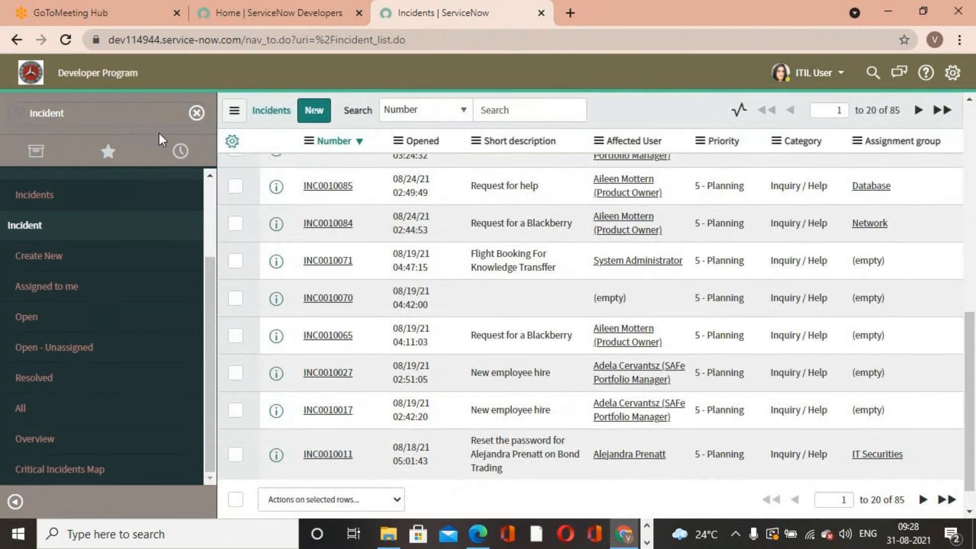
pyautogui.click(130, 122)
pyautogui.write('re')
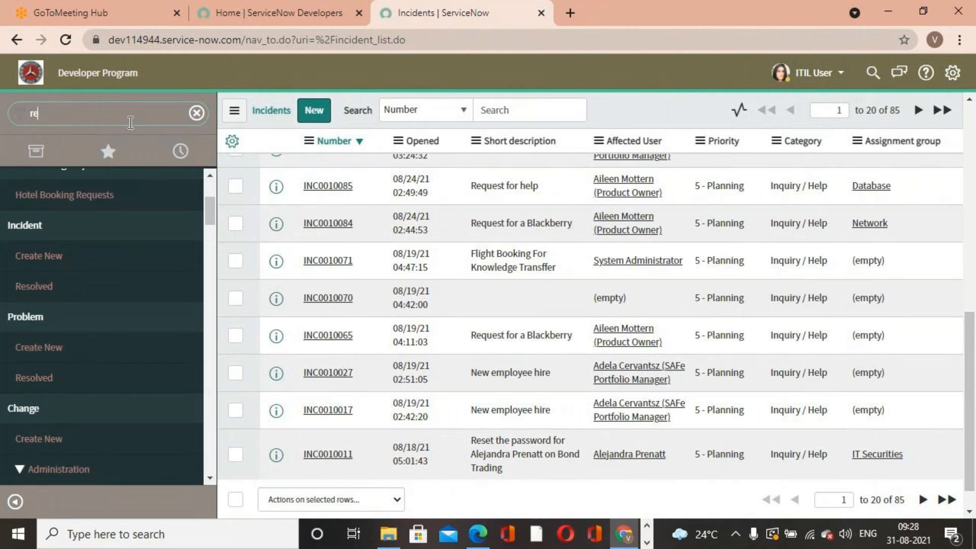
pyautogui.press('BackSpace')
pyautogui.press('BackSpace')
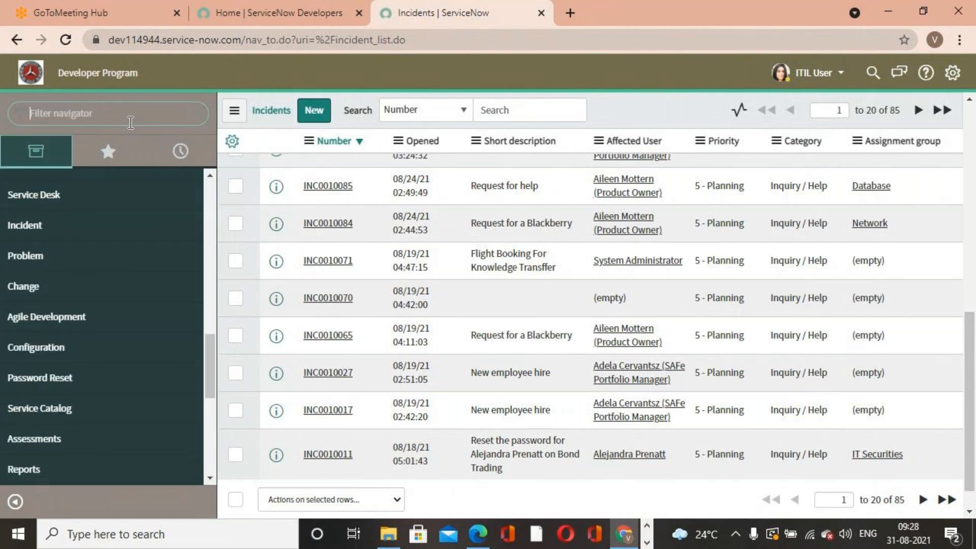
pyautogui.write('deltec')
pyautogui.press('BackSpace')
pyautogui.press('BackSpace')
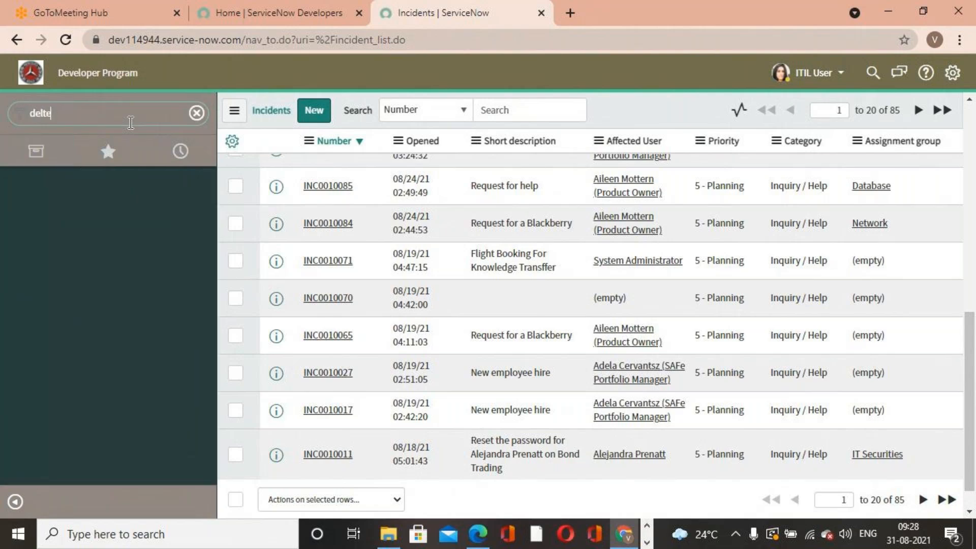
pyautogui.press('BackSpace')
pyautogui.write('e')
# - End the impersonation to return to the System Administrator account
pyautogui.click(816, 82)
pyautogui.click(800, 116)
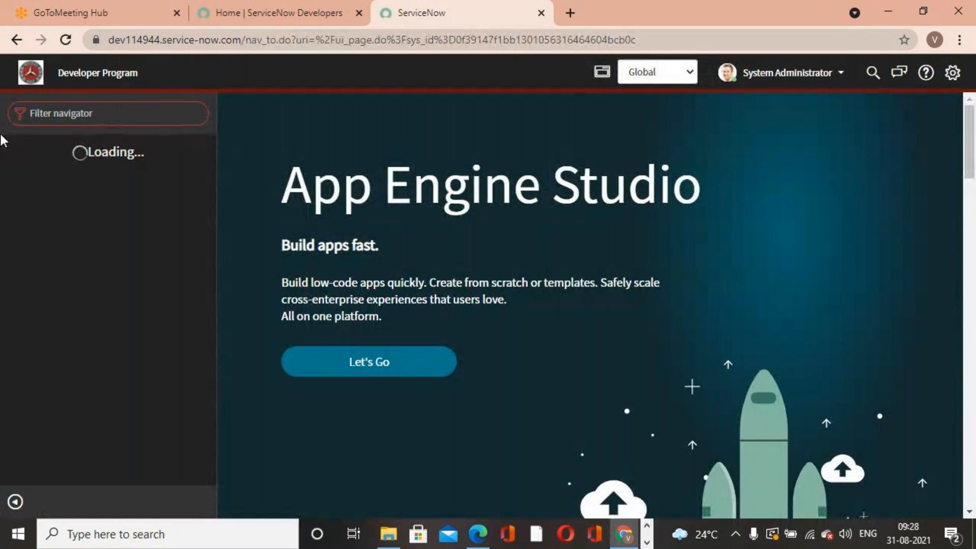
# - Filter the navigator for deleted re and open Deleted Records
pyautogui.click(133, 119)
pyautogui.write('de')
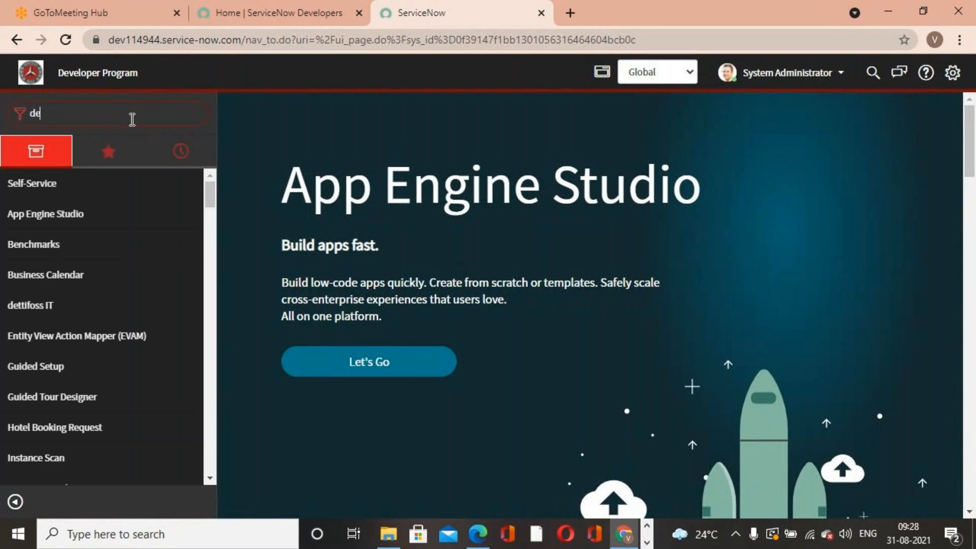
pyautogui.write('leted re')
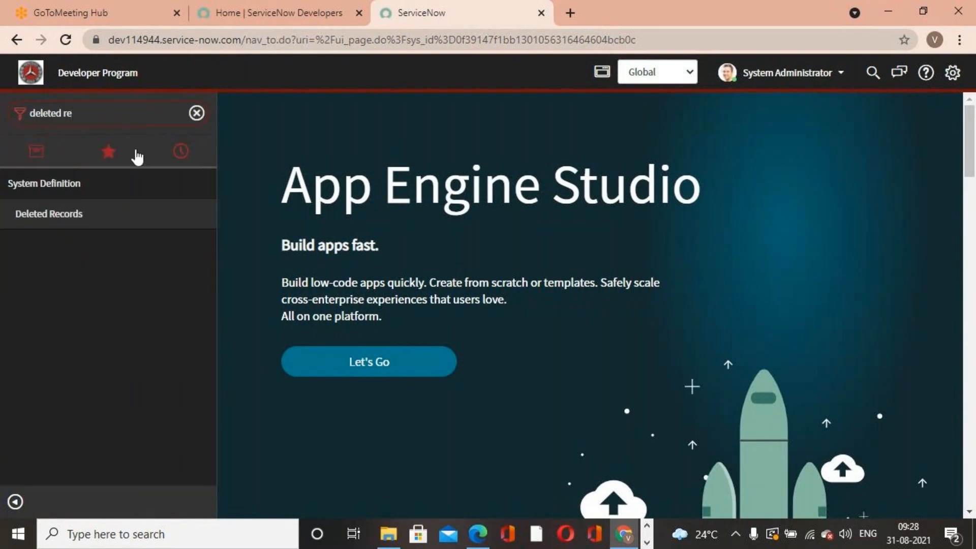
pyautogui.click(62, 221)
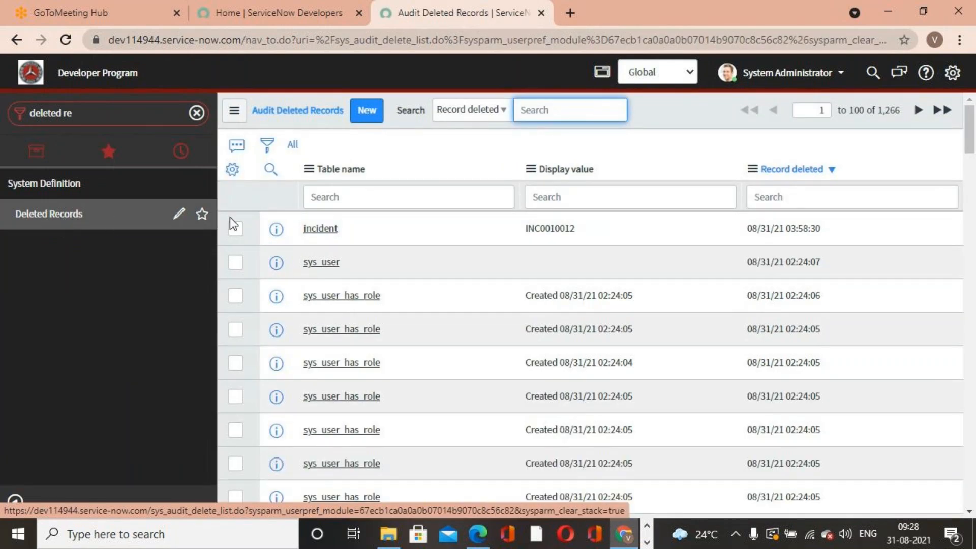
# - Open the deleted INC0010012 record and undelete it with related records, answering yes
pyautogui.click(329, 229)
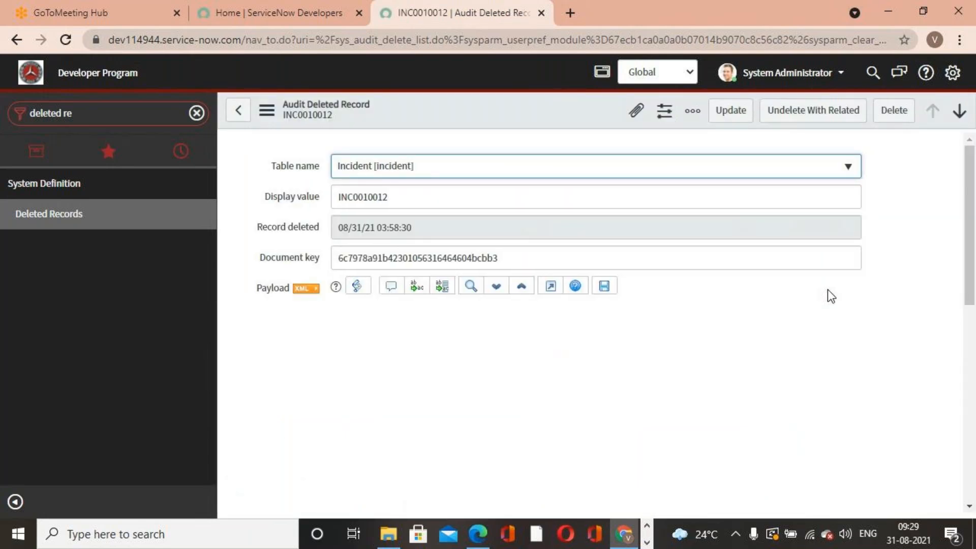
pyautogui.click(816, 110)
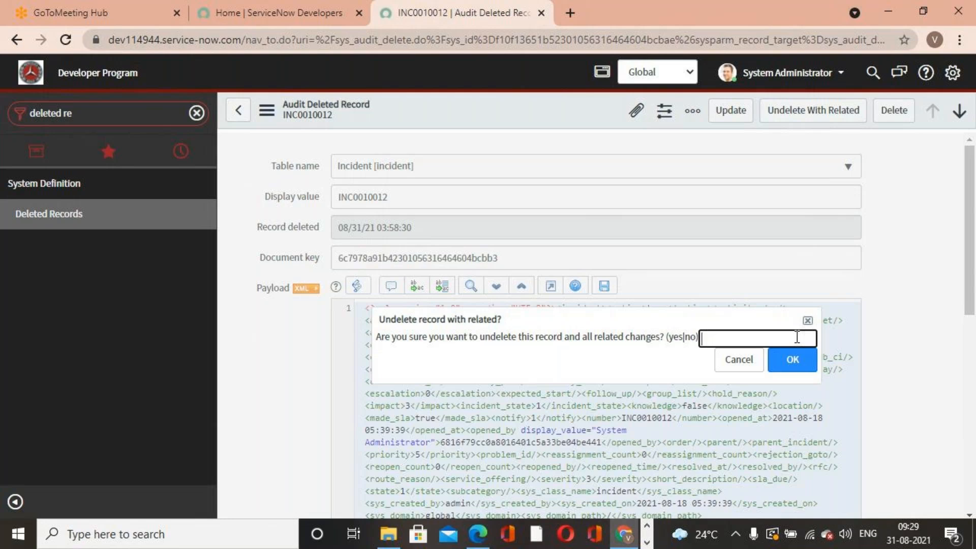
pyautogui.write('yes')
pyautogui.press('Return')
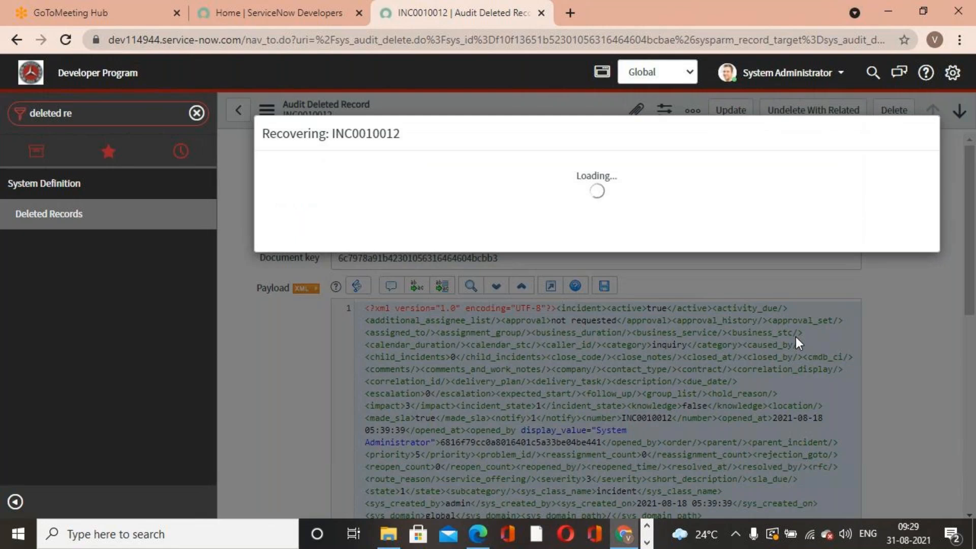
pyautogui.click(905, 259)
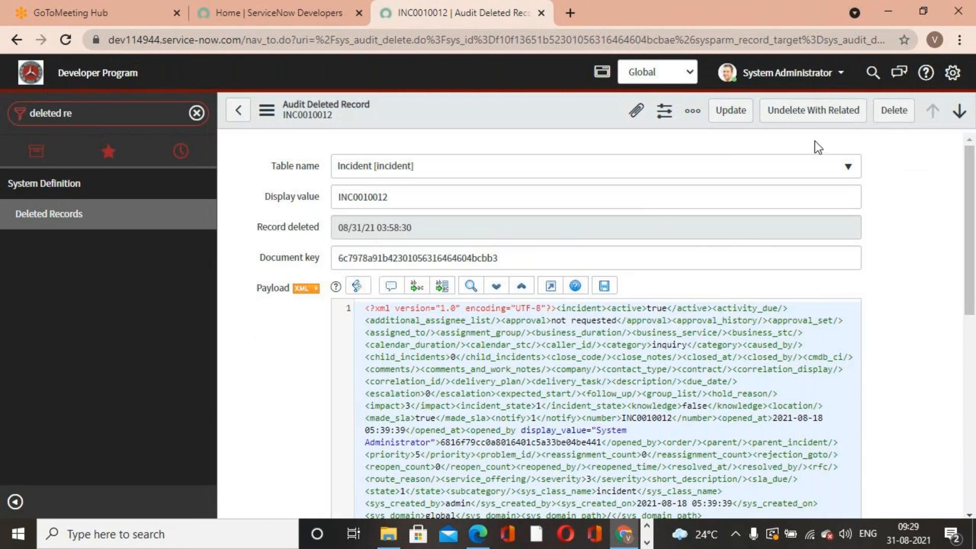
# - Review the record's related changes and run Undelete With Related again, answering yes
pyautogui.scroll(-5, 814, 145)
pyautogui.scroll(-3, 813, 147)
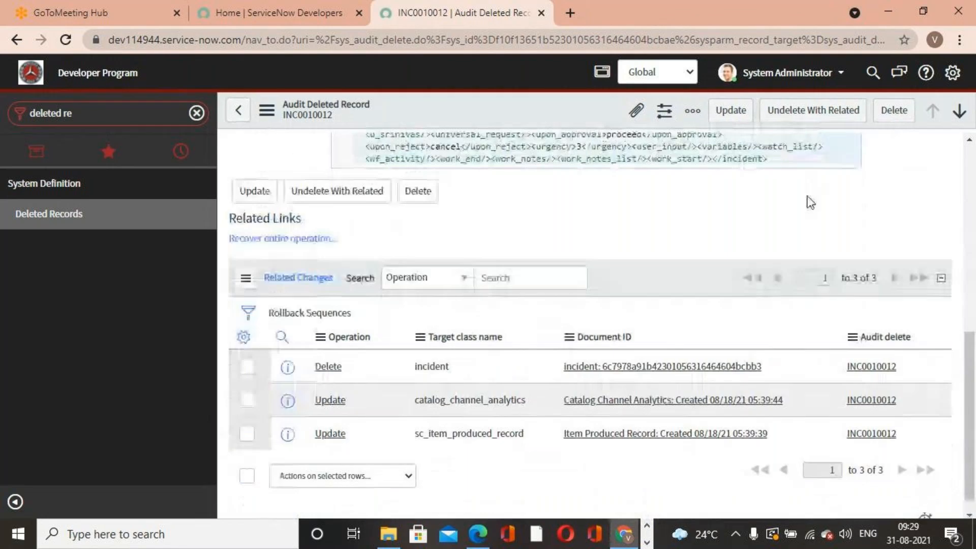
pyautogui.scroll(8, 808, 200)
pyautogui.click(822, 121)
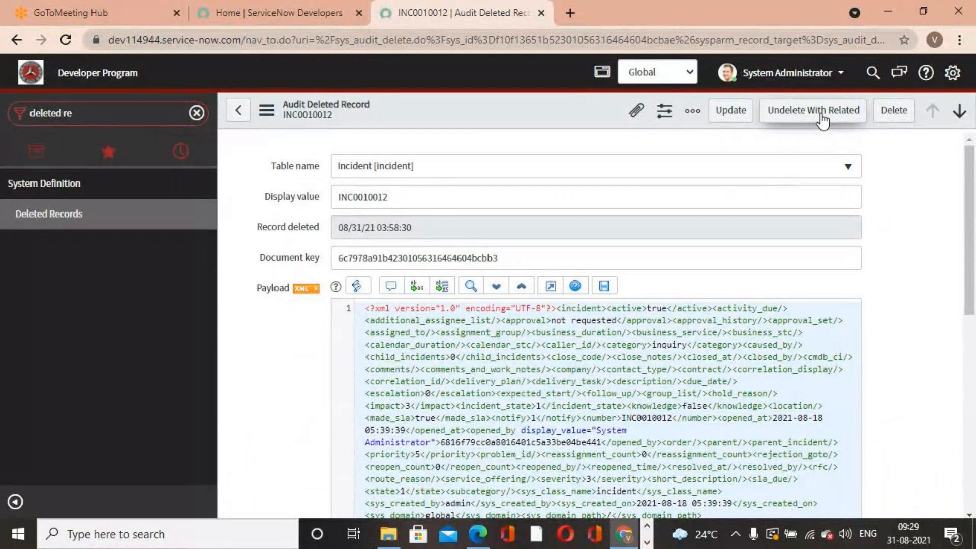
pyautogui.click(803, 337)
pyautogui.write('yes')
pyautogui.click(797, 366)
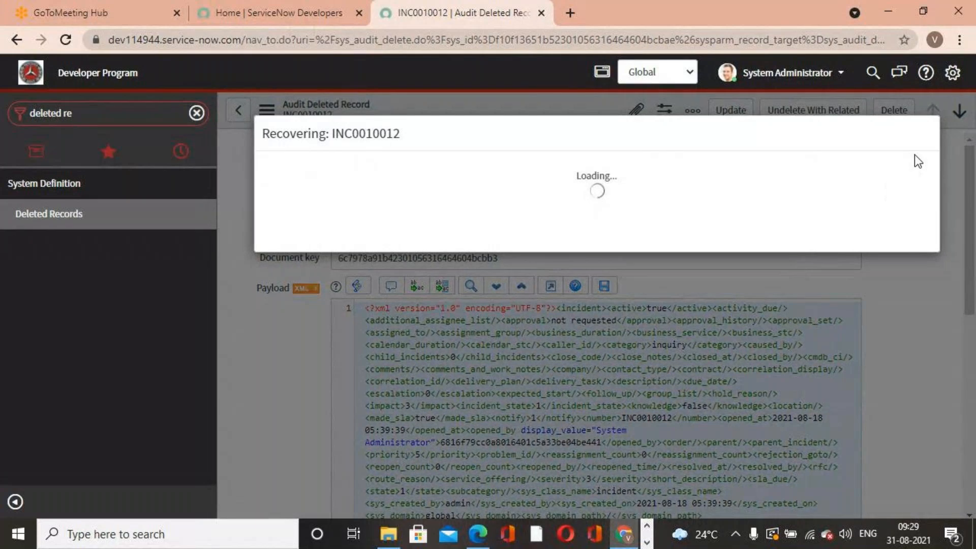
pyautogui.click(904, 256)
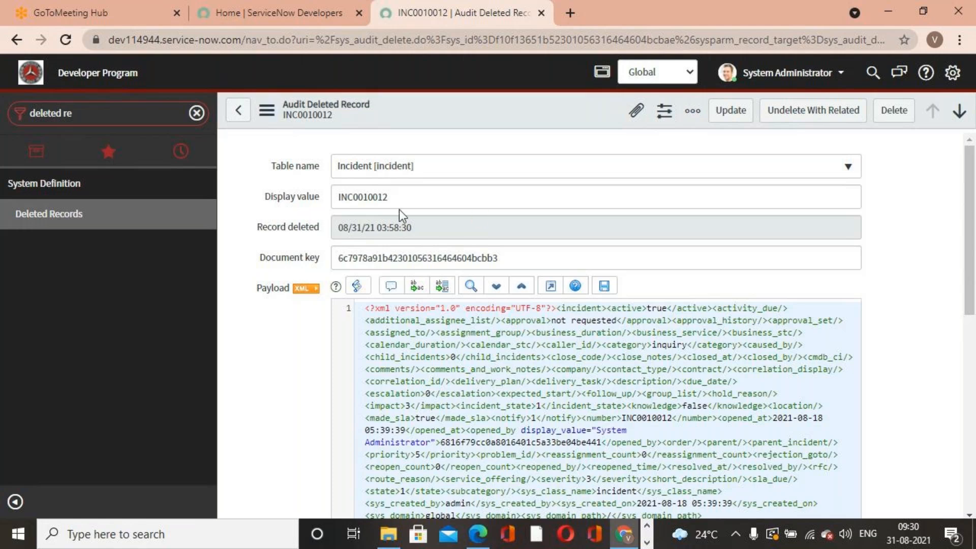
# - Select the INC0010012 display value and reopen the Deleted Records list
pyautogui.click(414, 197)
pyautogui.doubleClick(369, 197)
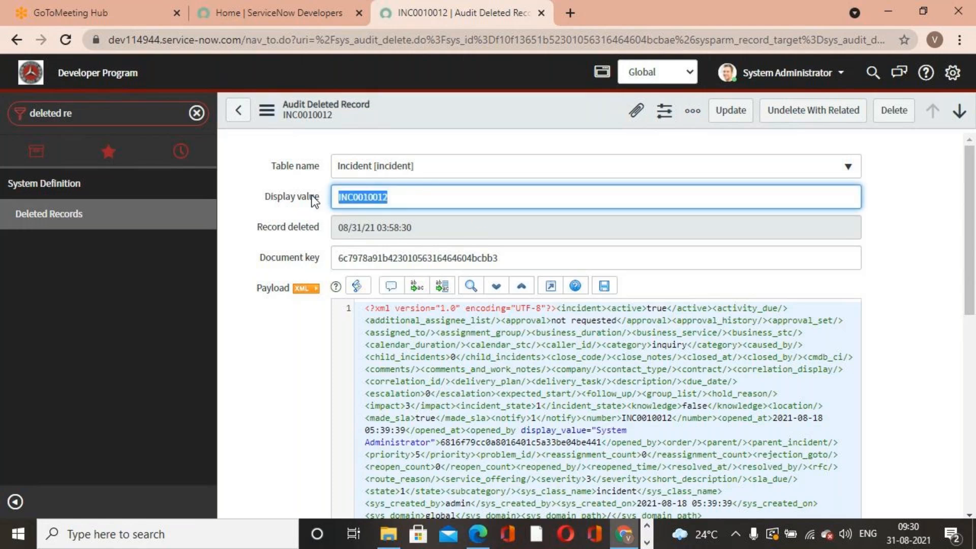
pyautogui.moveTo(435, 198); pyautogui.dragTo(329, 200)
pyautogui.click(30, 223)
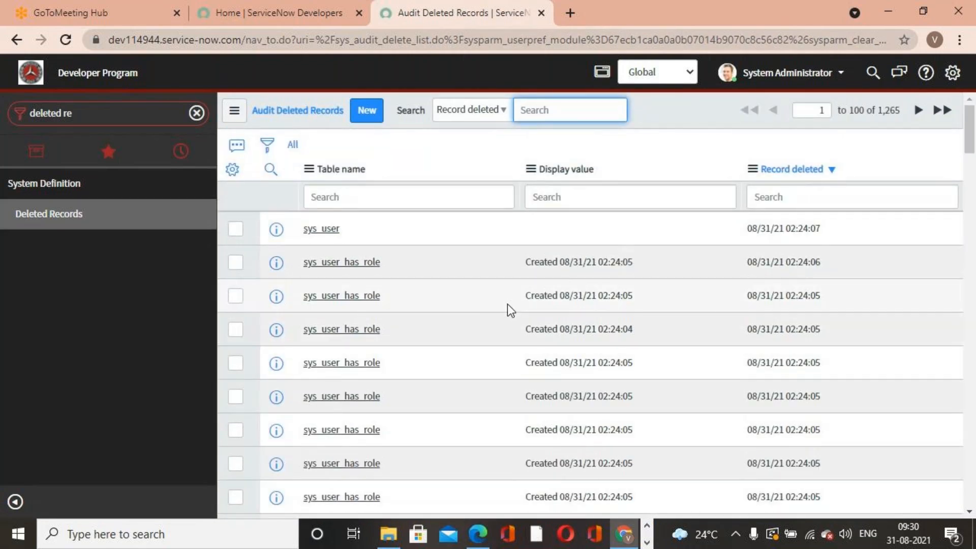
# - Browse the Deleted Records list and the ServiceNow Academy PDF guide
pyautogui.scroll(-10, 507, 305)
pyautogui.scroll(-15, 536, 318)
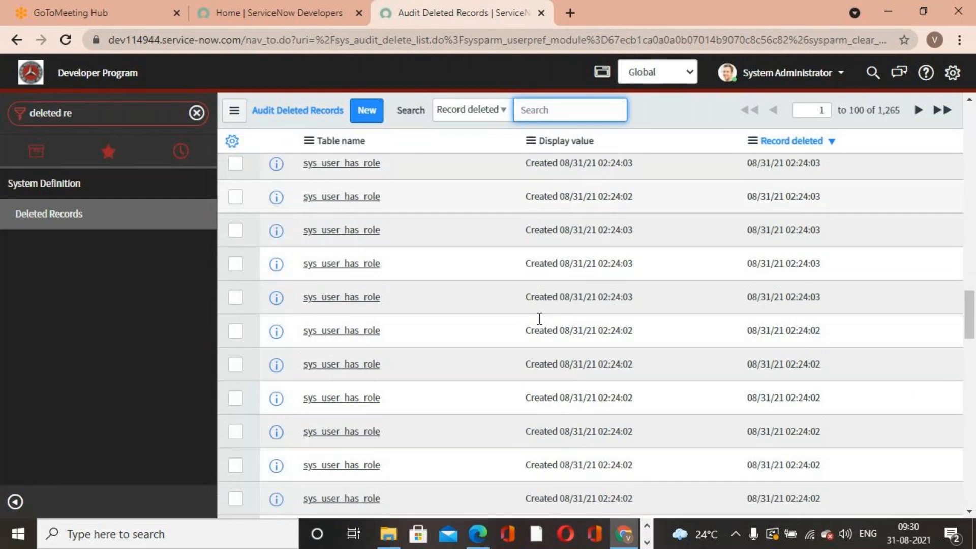
pyautogui.scroll(10, 539, 318)
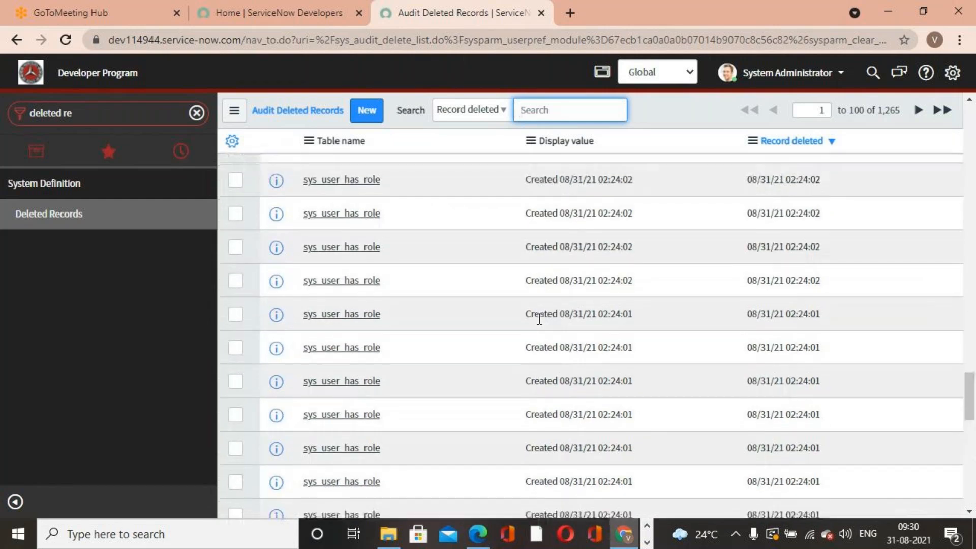
pyautogui.scroll(8, 539, 319)
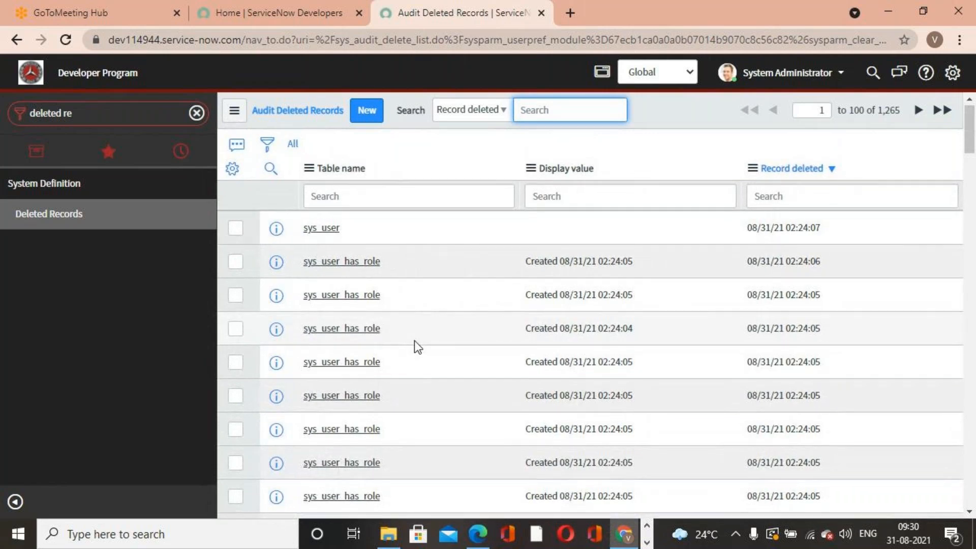
pyautogui.scroll(-8, 416, 341)
pyautogui.scroll(-10, 428, 338)
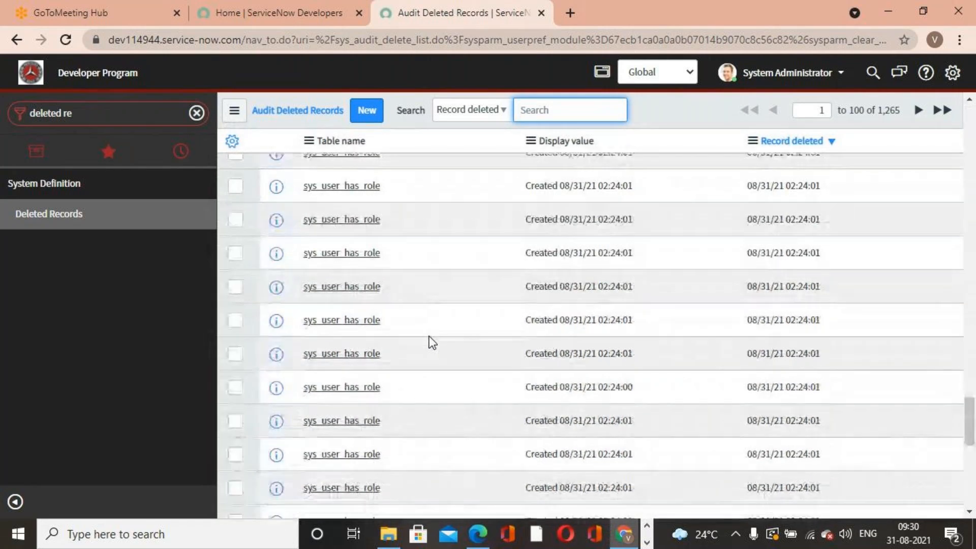
pyautogui.scroll(10, 410, 331)
pyautogui.scroll(8, 431, 335)
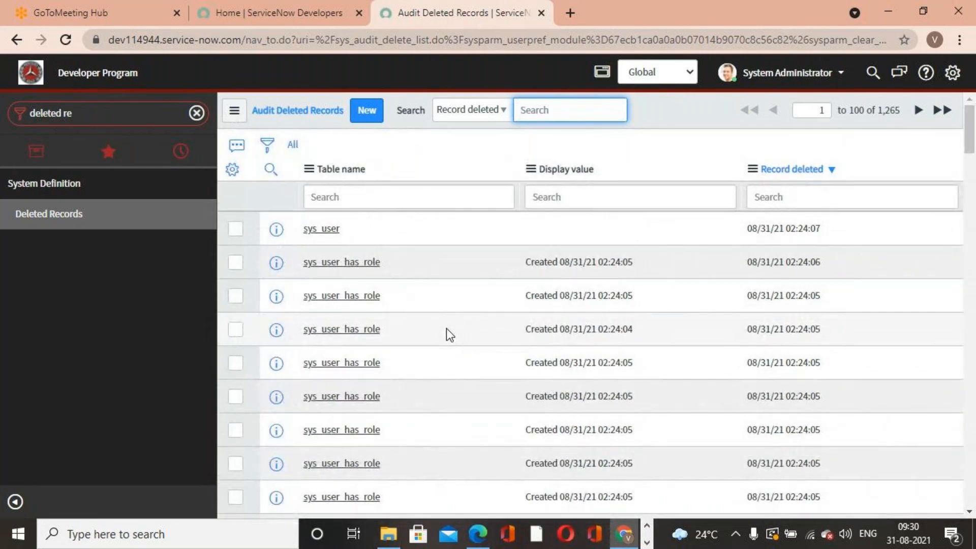
pyautogui.hotkey('alt', 'Tab')
pyautogui.scroll(-10, 669, 376)
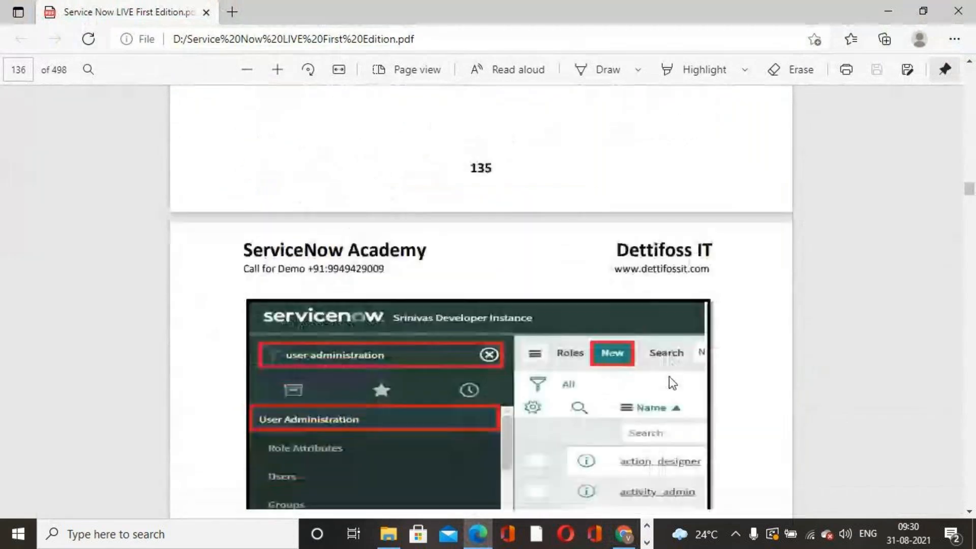
pyautogui.scroll(5, 668, 377)
pyautogui.hotkey('alt', 'Tab')
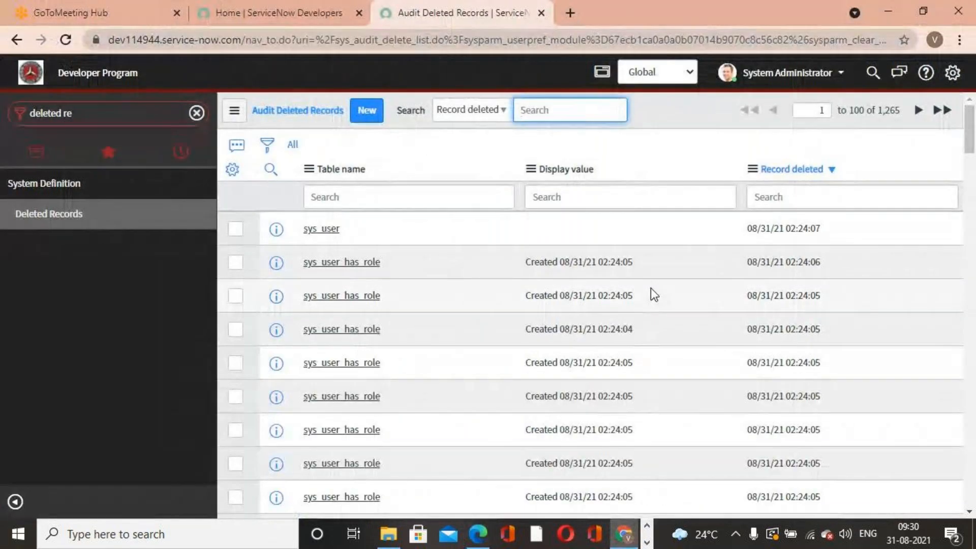
# - Filter the navigator for user ad and open Logged in users and Active Transactions
pyautogui.click(87, 117)
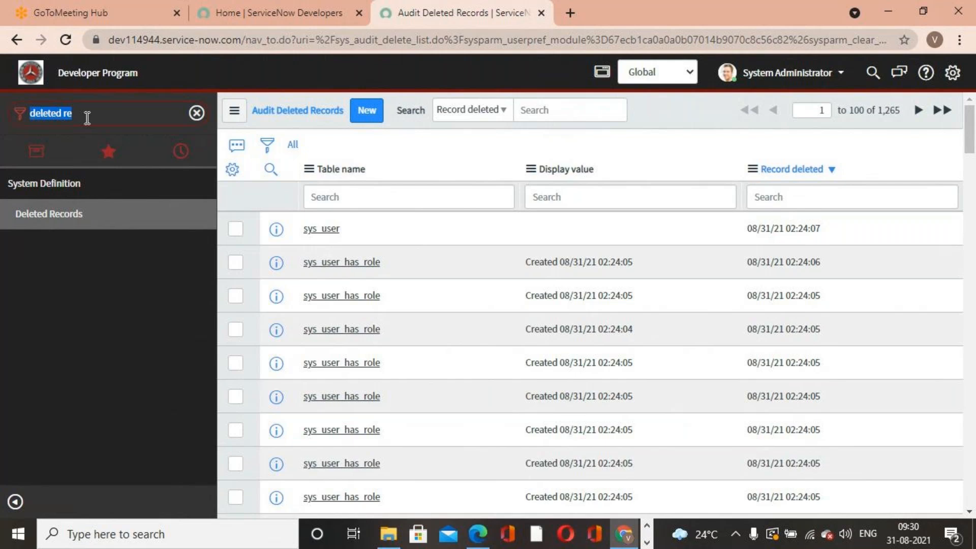
pyautogui.write('user')
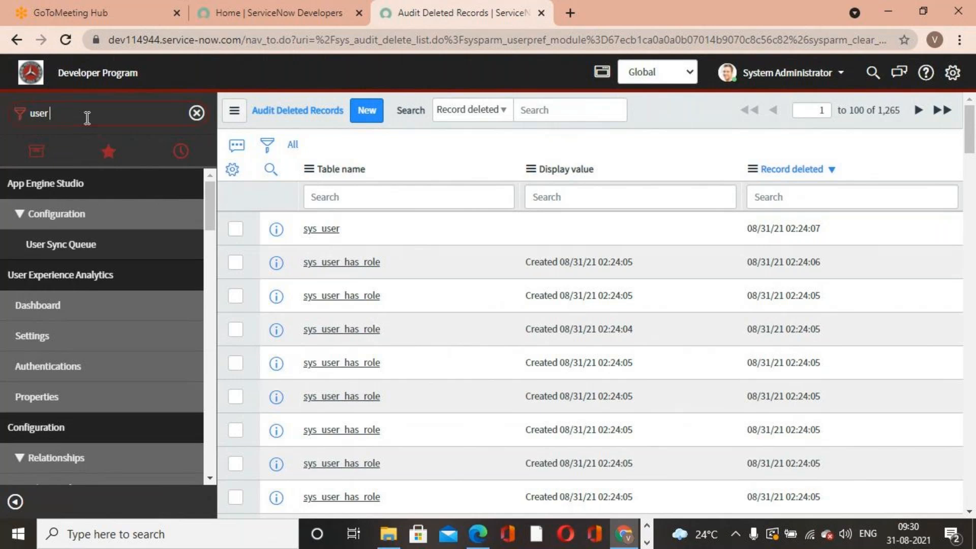
pyautogui.write(' ad')
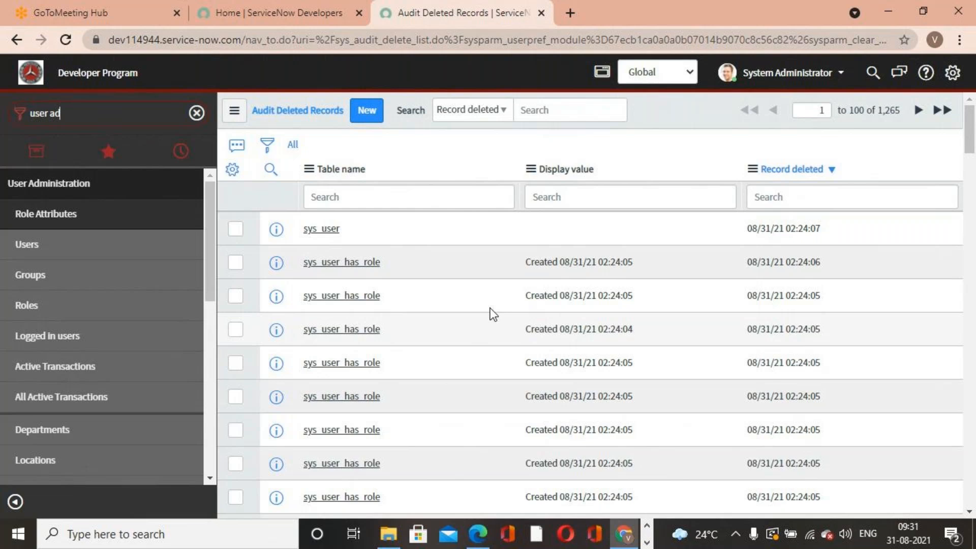
pyautogui.click(47, 338)
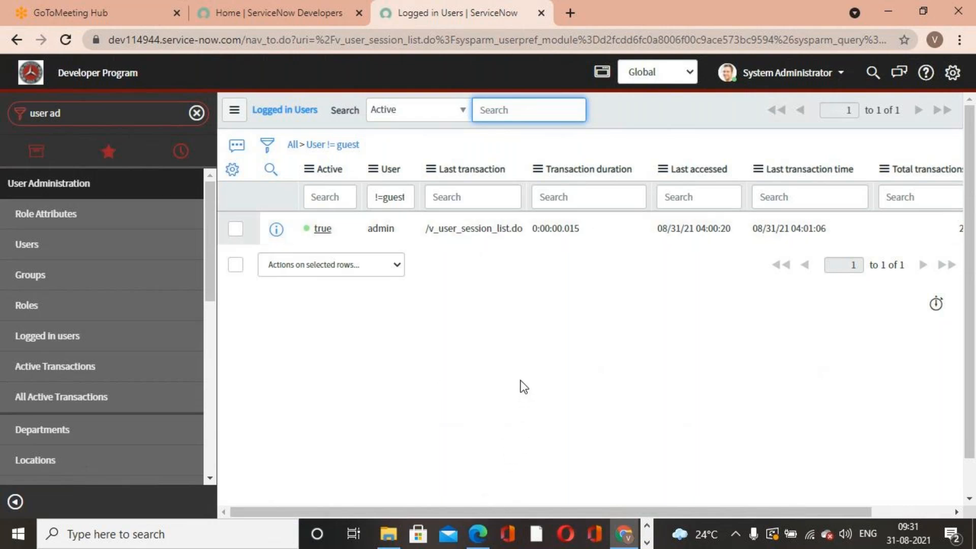
pyautogui.click(23, 374)
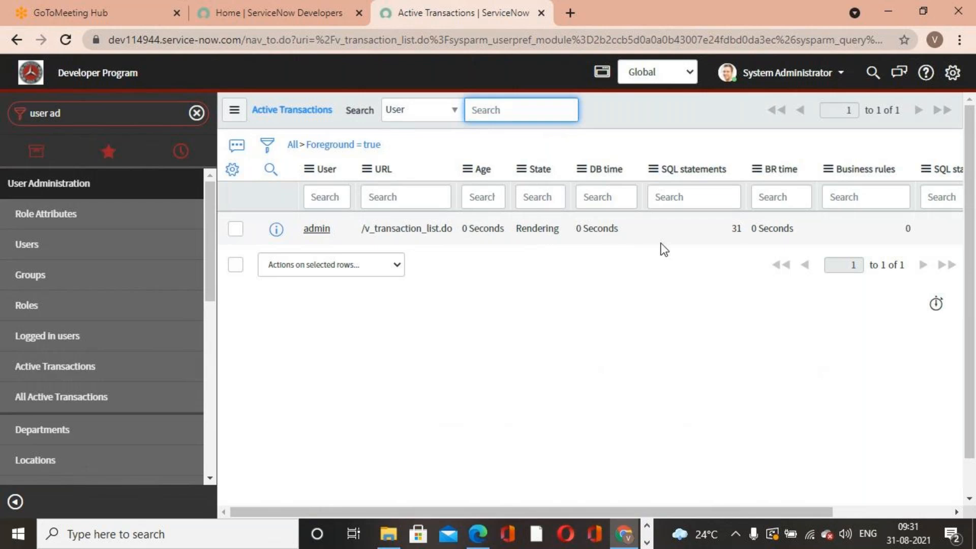
pyautogui.click(89, 370)
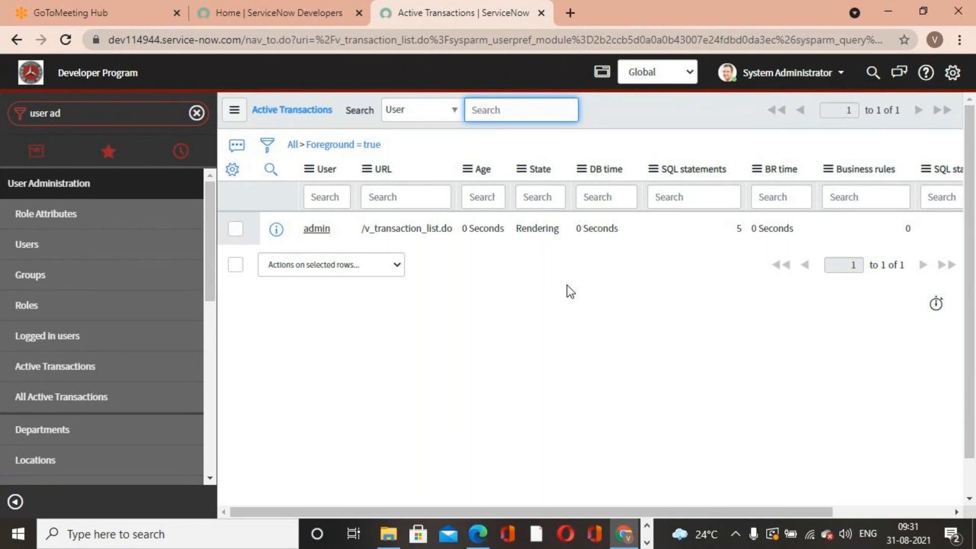
# - Open the IT department from the Departments list and browse the users assigned to it
pyautogui.click(69, 421)
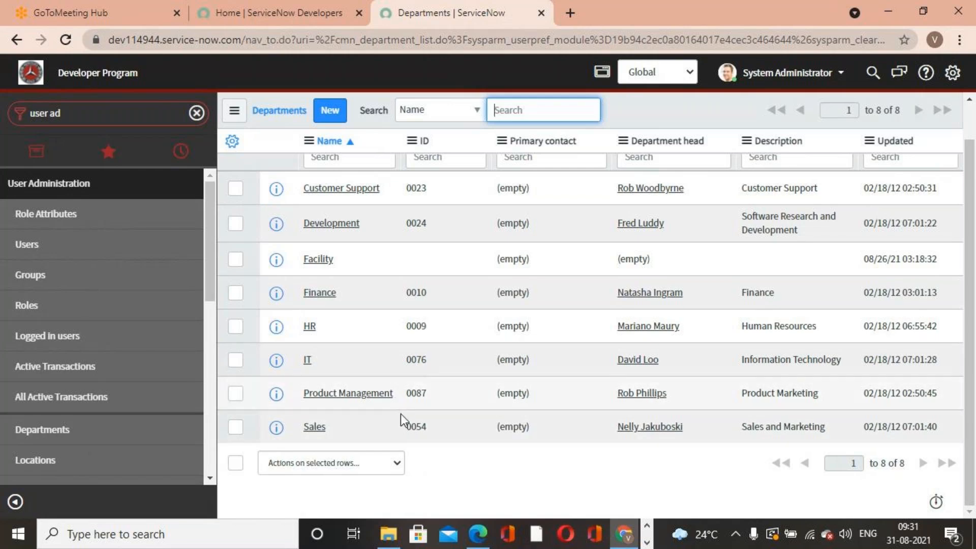
pyautogui.click(308, 361)
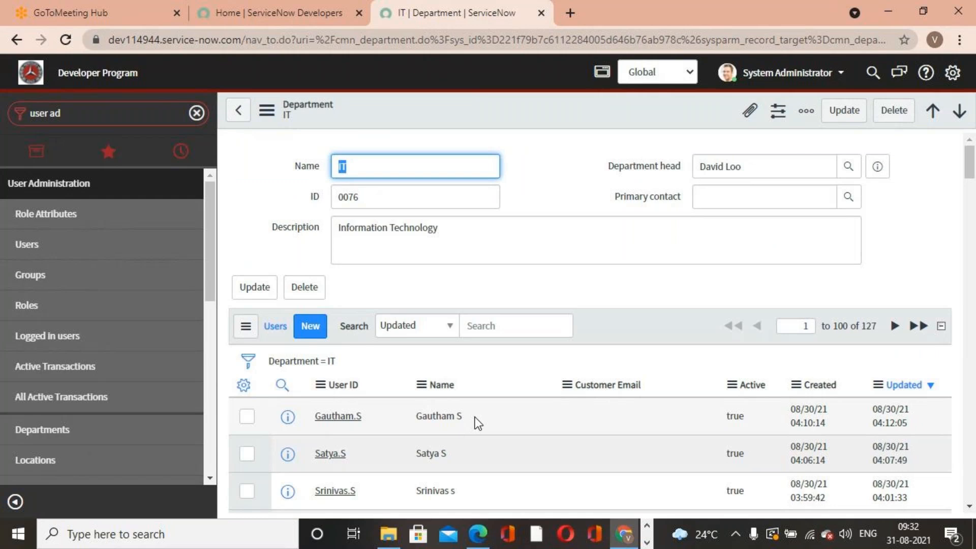
pyautogui.click(365, 169)
pyautogui.doubleClick(379, 201)
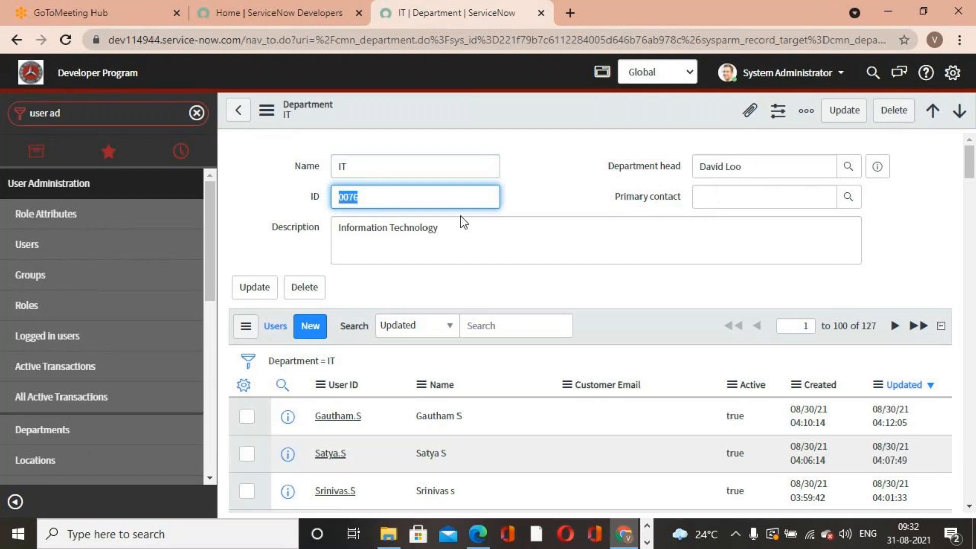
pyautogui.scroll(-3, 488, 253)
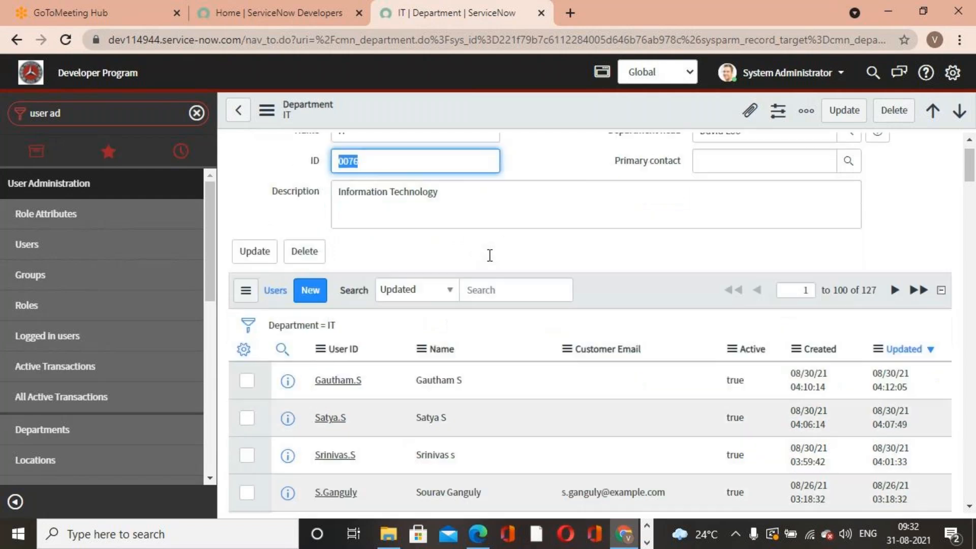
pyautogui.scroll(-8, 489, 255)
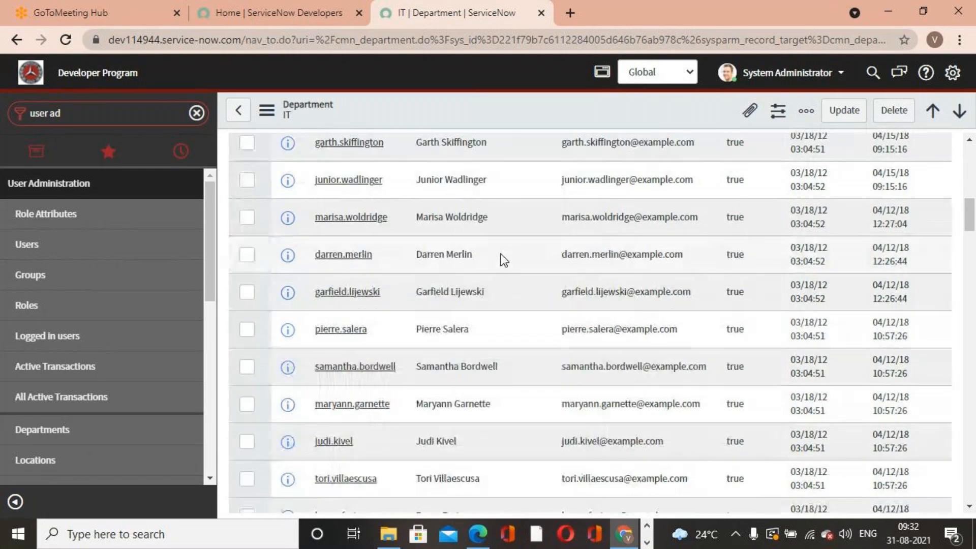
pyautogui.scroll(9, 498, 284)
pyautogui.scroll(3, 458, 310)
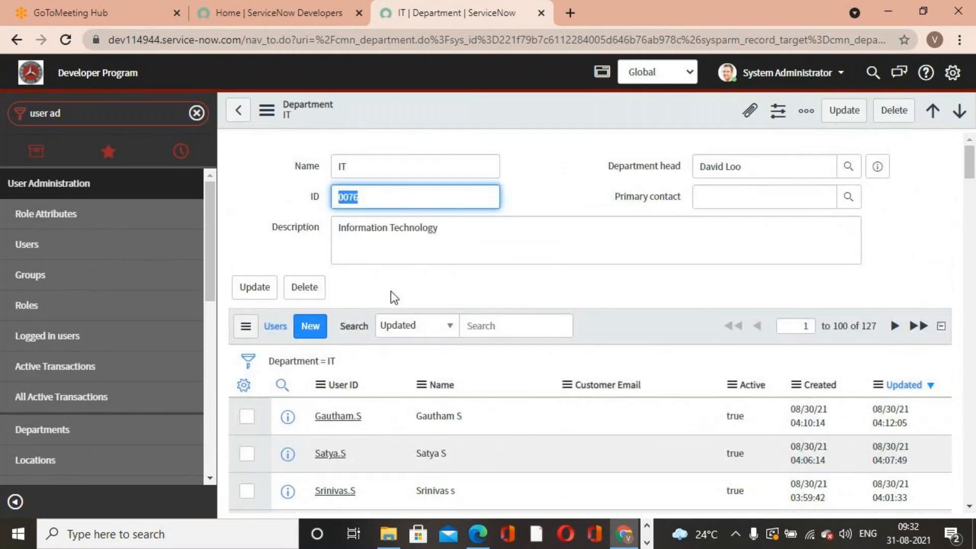
pyautogui.click(555, 259)
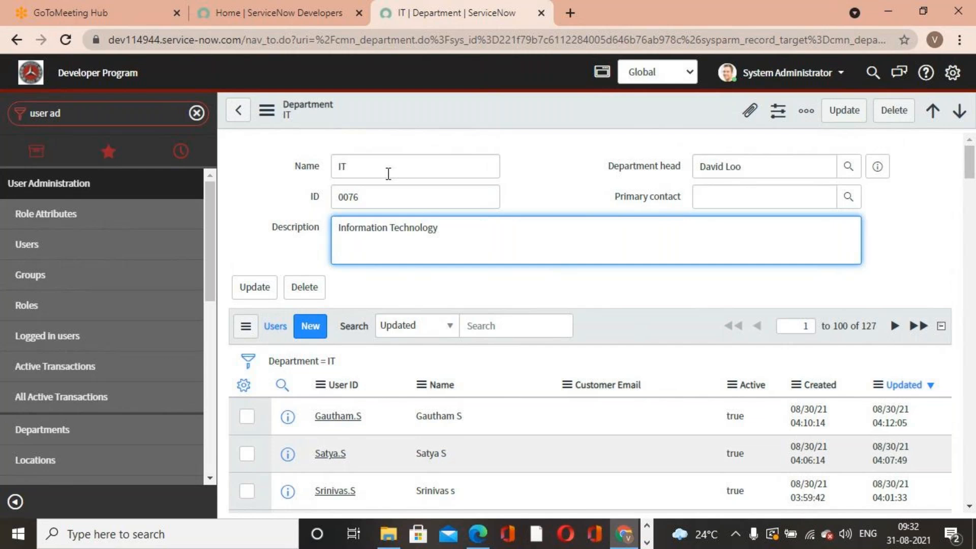
pyautogui.scroll(-1, 457, 299)
pyautogui.scroll(-15, 465, 310)
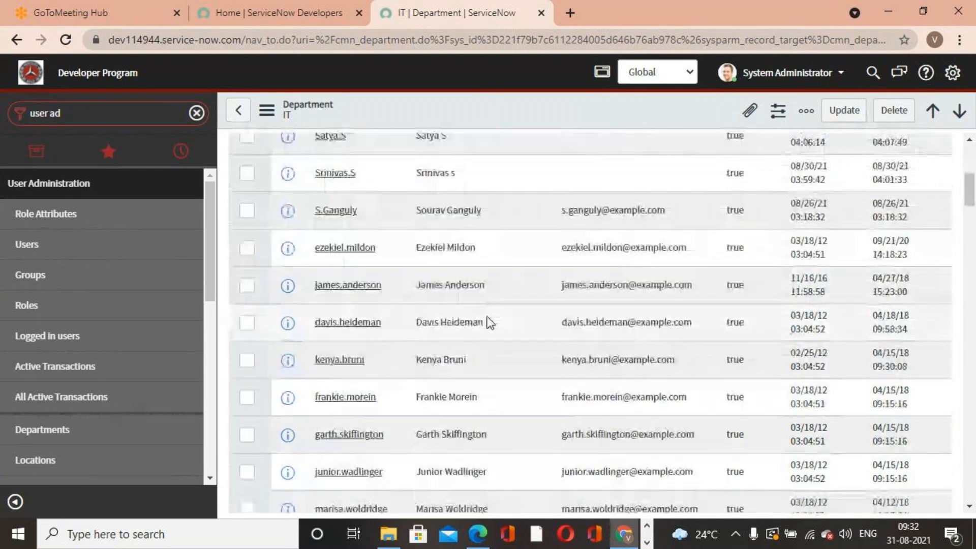
pyautogui.scroll(7, 341, 311)
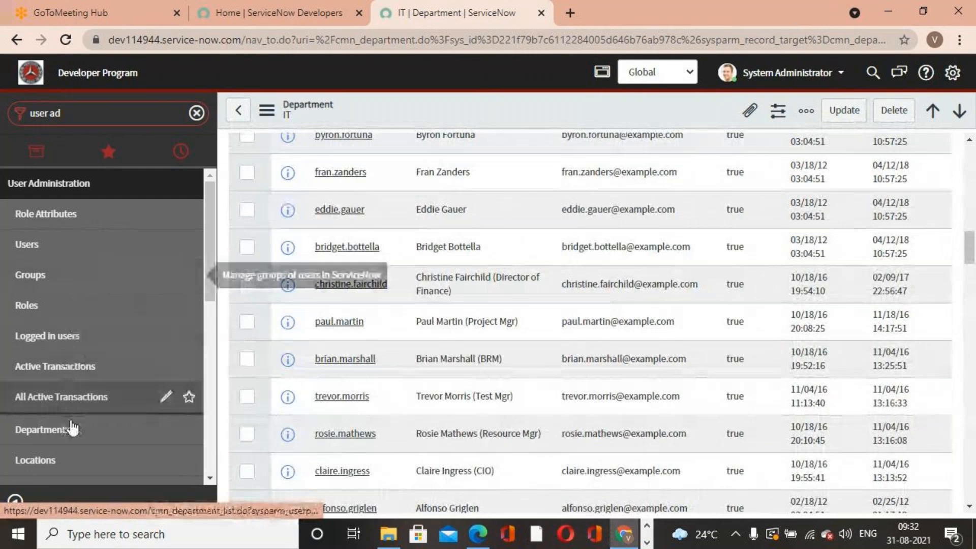
# - Create a new department named Marketing with ID 02223 and pick a department head from the user list
pyautogui.click(75, 440)
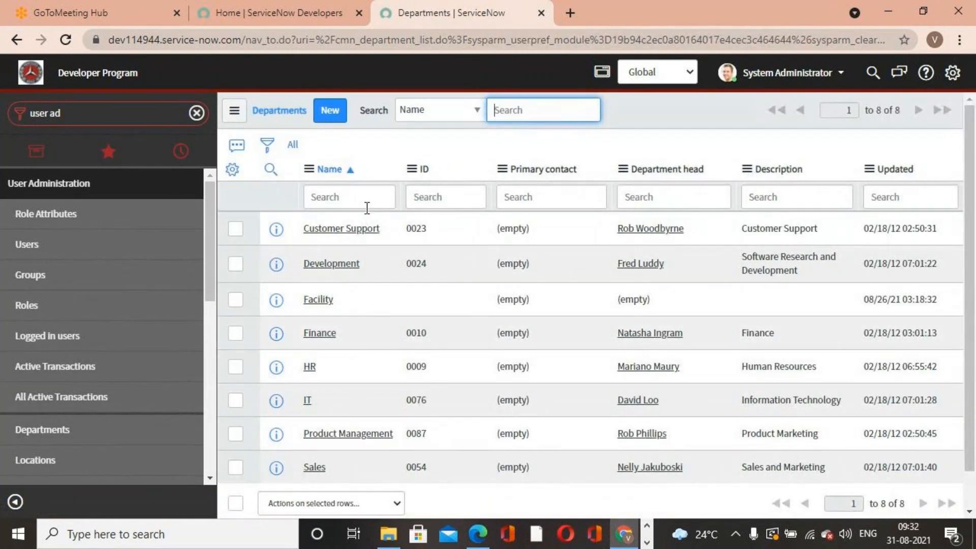
pyautogui.click(332, 113)
pyautogui.click(420, 172)
pyautogui.write('Marketing')
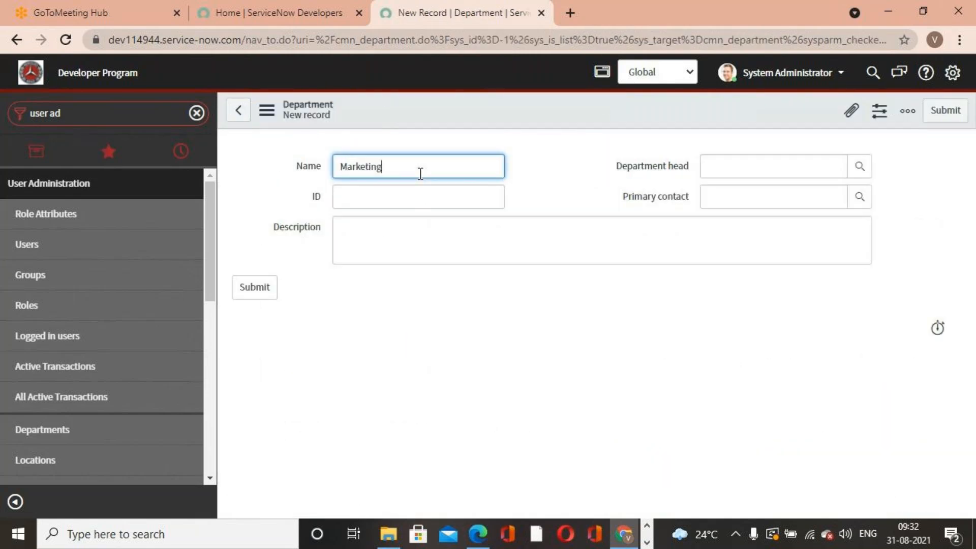
pyautogui.click(424, 205)
pyautogui.write('2223')
pyautogui.click(808, 167)
pyautogui.click(858, 168)
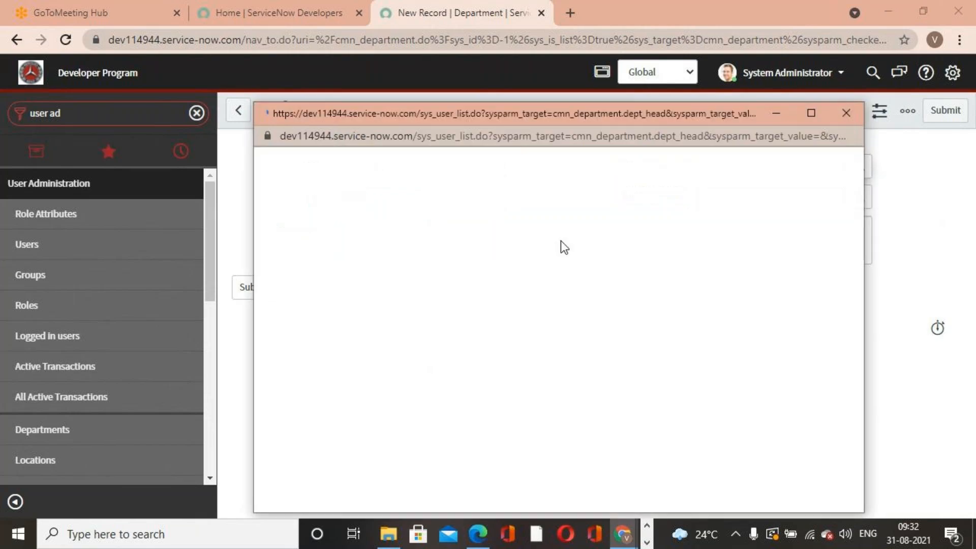
pyautogui.scroll(-10, 401, 389)
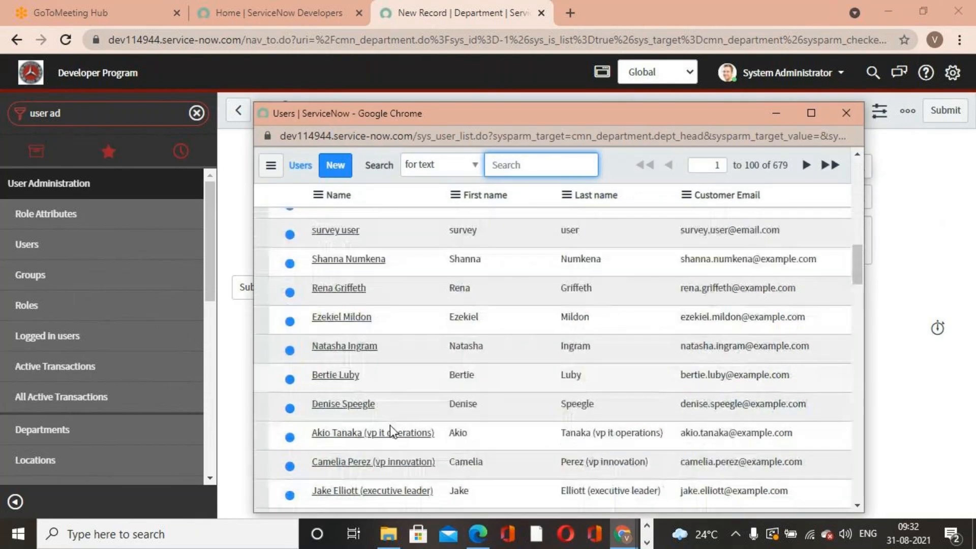
pyautogui.click(345, 326)
# - Enter the description Marketing Department and submit the new department record
pyautogui.click(524, 244)
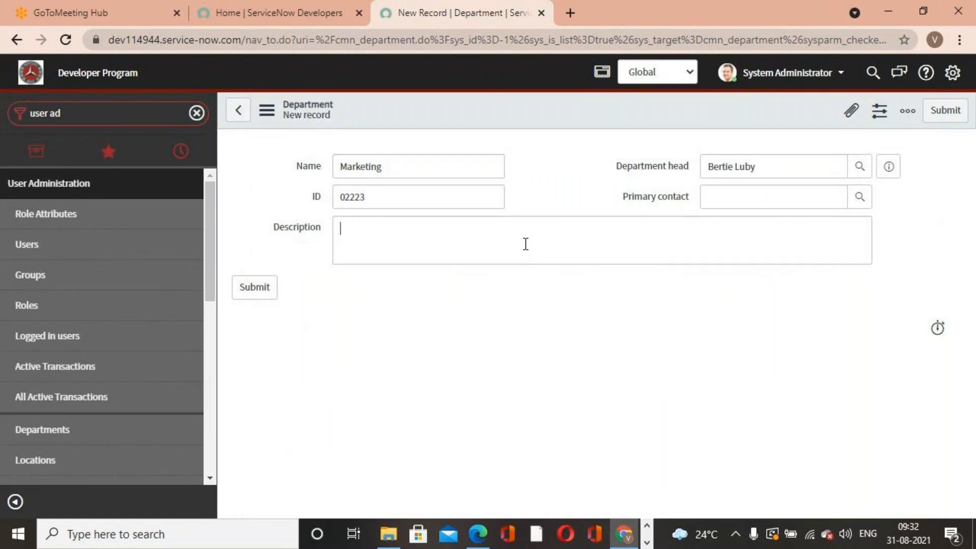
pyautogui.write('Marketing De')
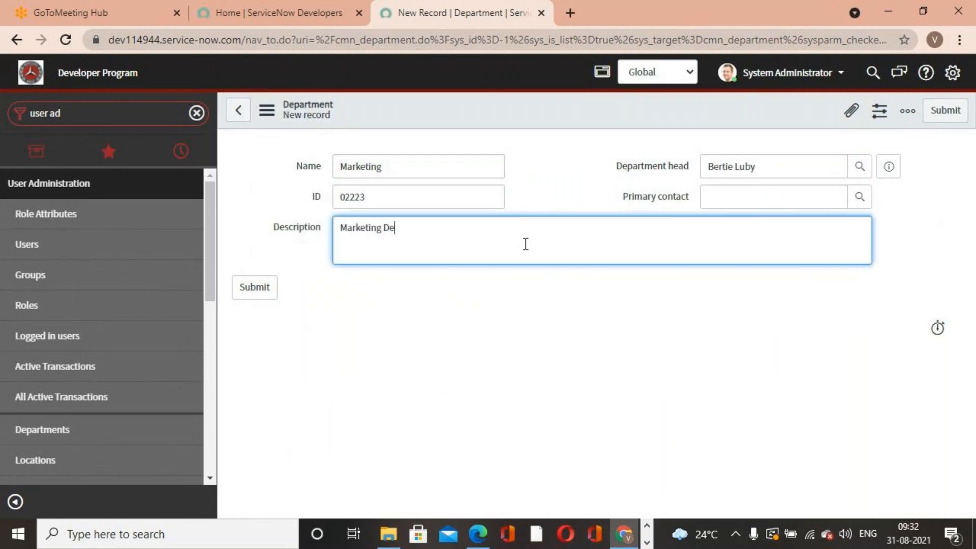
pyautogui.write('partment')
pyautogui.click(944, 111)
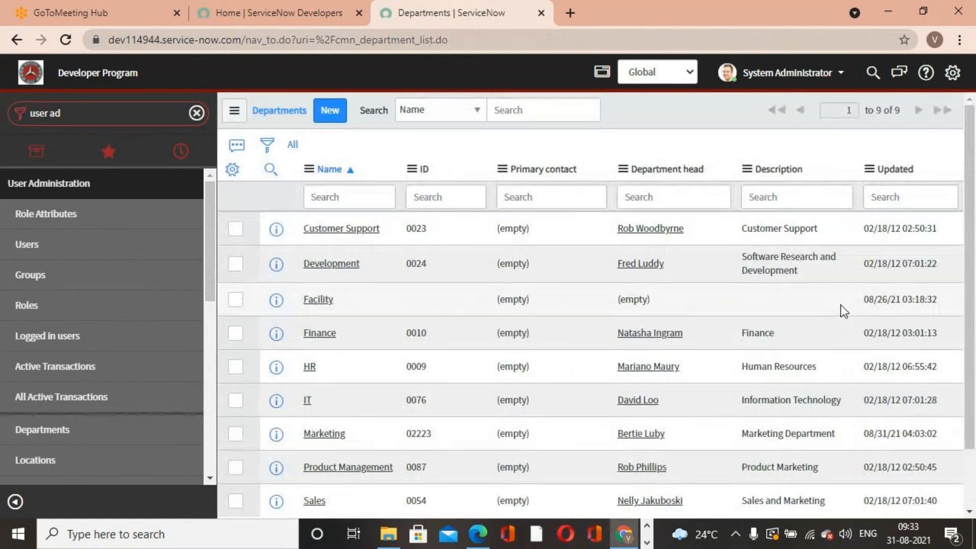
# - Open the new Marketing department record and review its empty users list
pyautogui.scroll(-2, 506, 359)
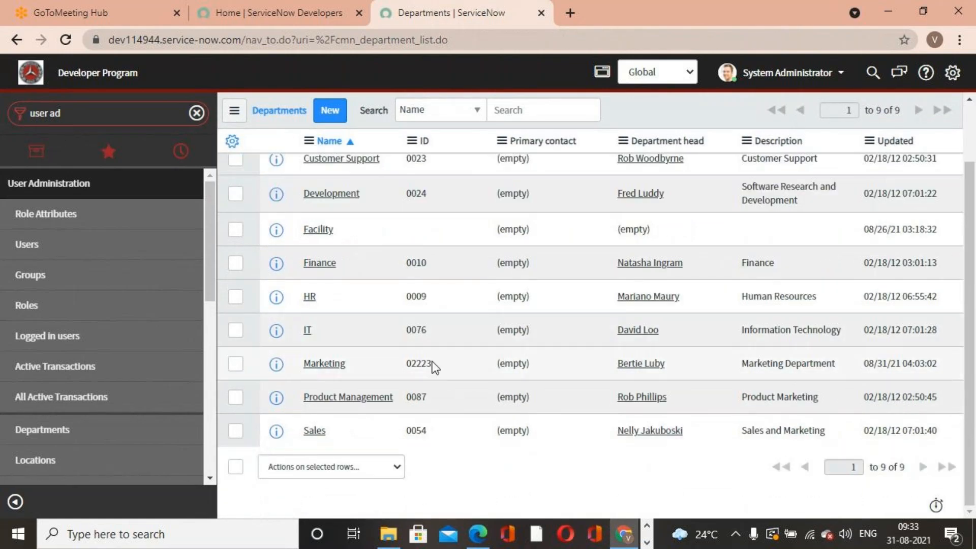
pyautogui.scroll(2, 383, 428)
pyautogui.click(330, 436)
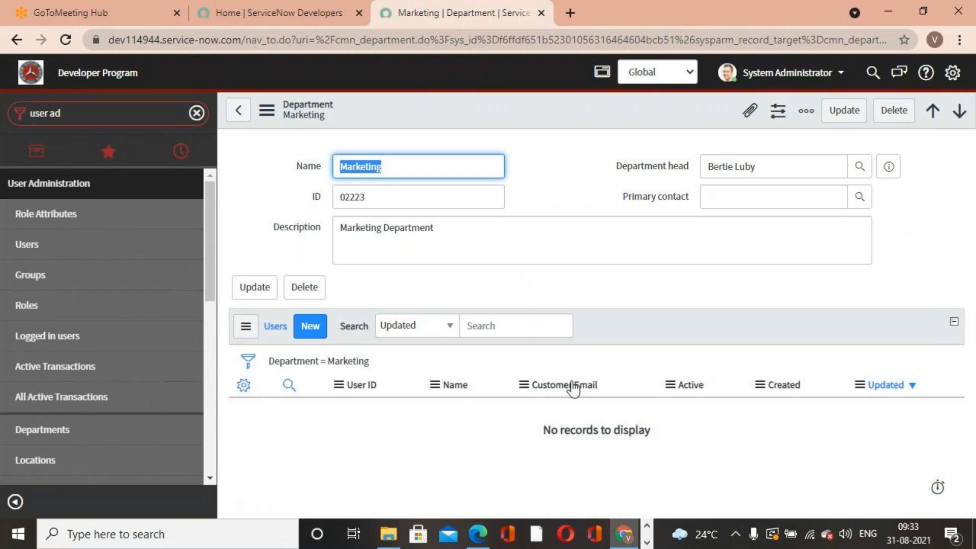
pyautogui.click(574, 273)
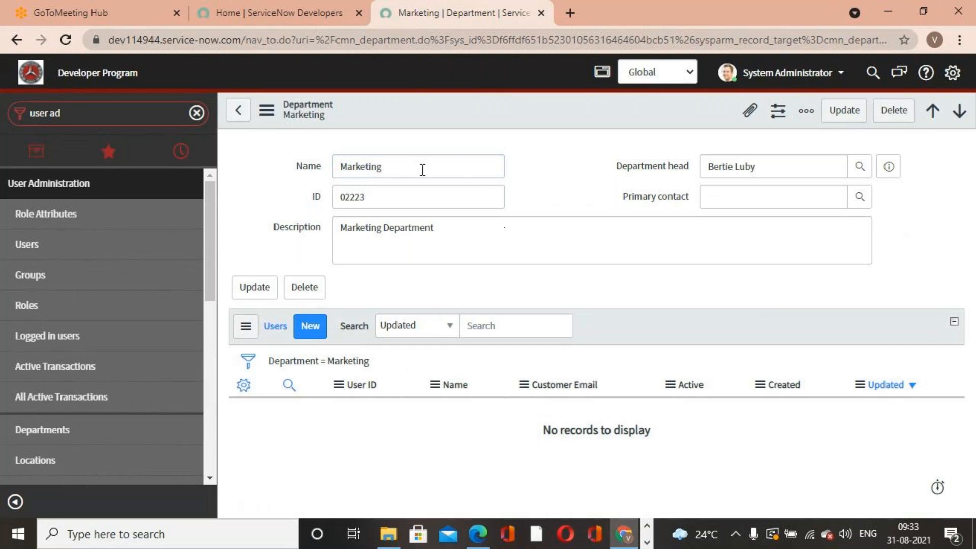
pyautogui.click(310, 327)
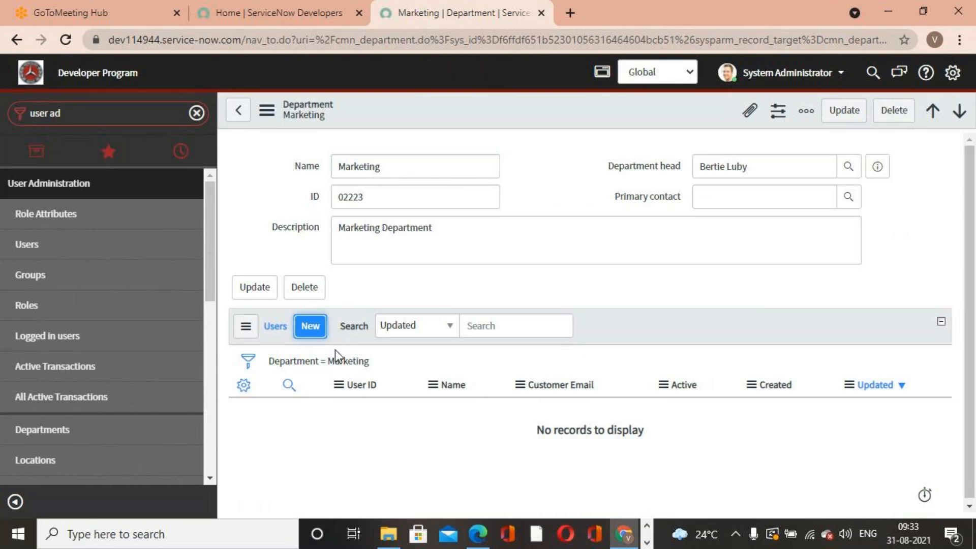
pyautogui.scroll(-3, 583, 418)
pyautogui.click(238, 110)
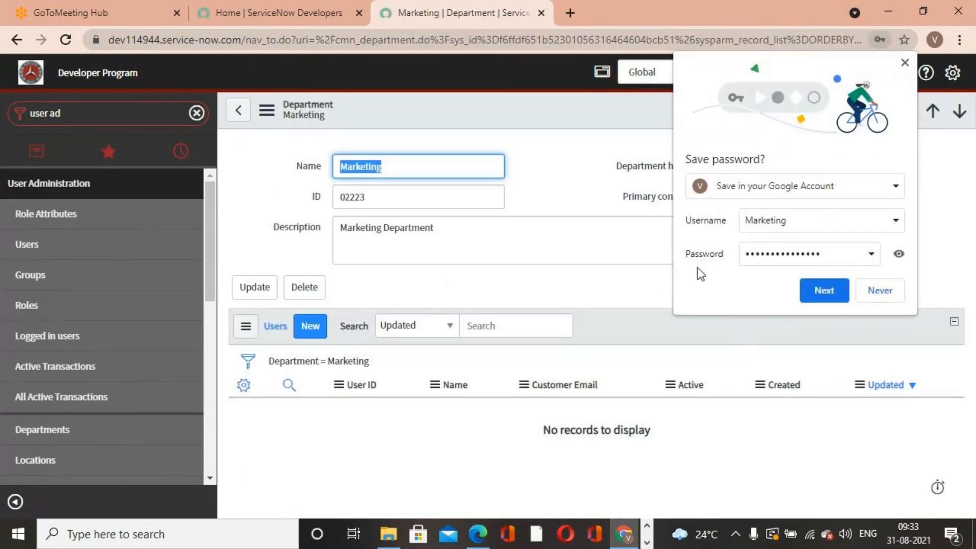
pyautogui.click(905, 63)
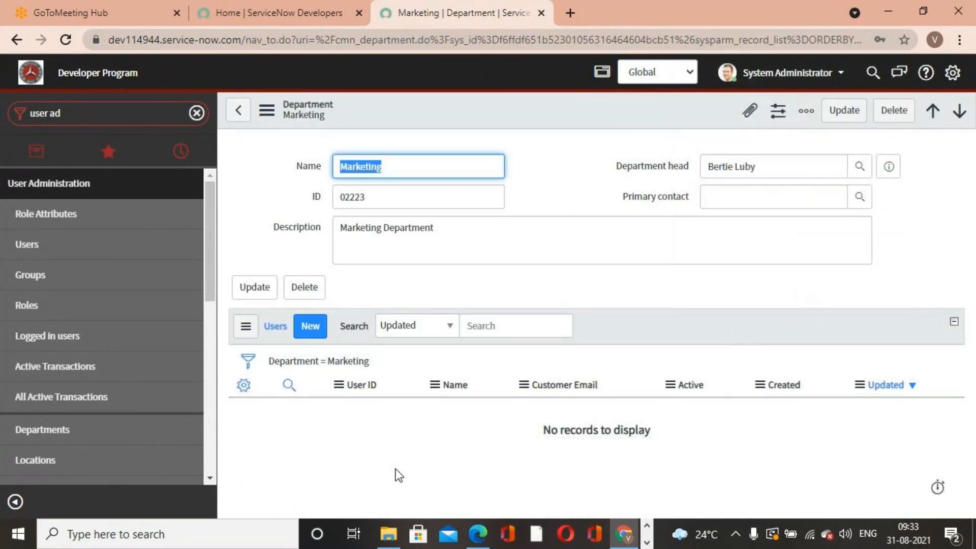
# - Open the V.Kohli user record, change its department to Marketing, and update the record
pyautogui.click(85, 112)
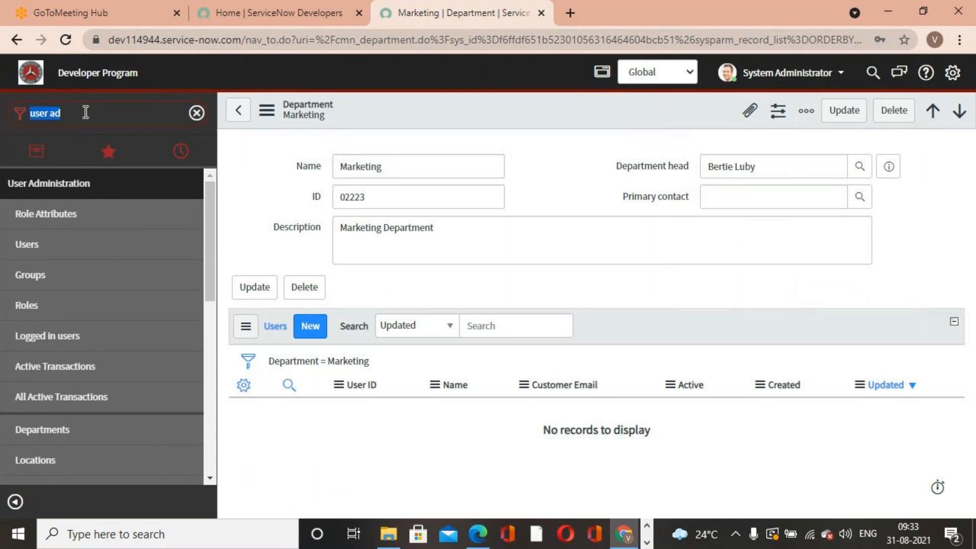
pyautogui.click(47, 242)
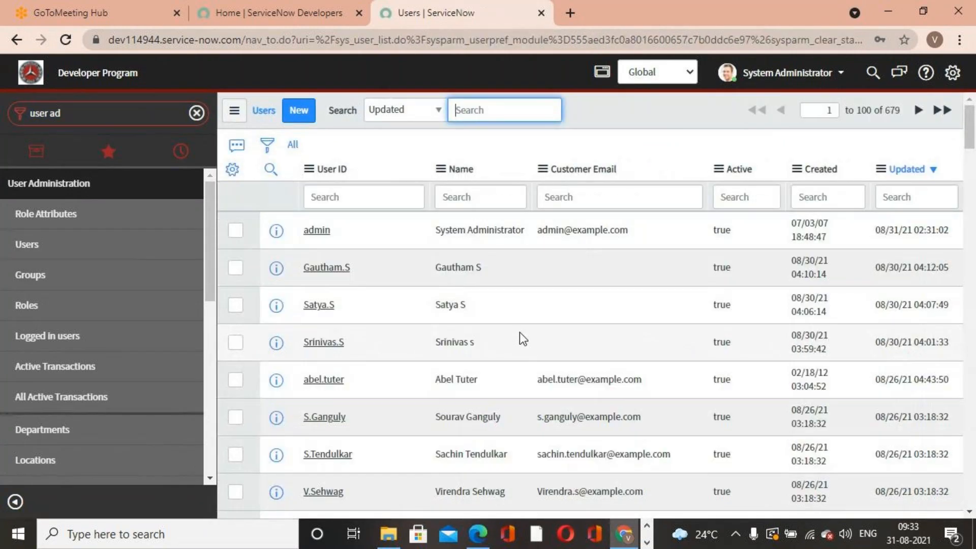
pyautogui.scroll(-3, 508, 330)
pyautogui.scroll(1, 441, 322)
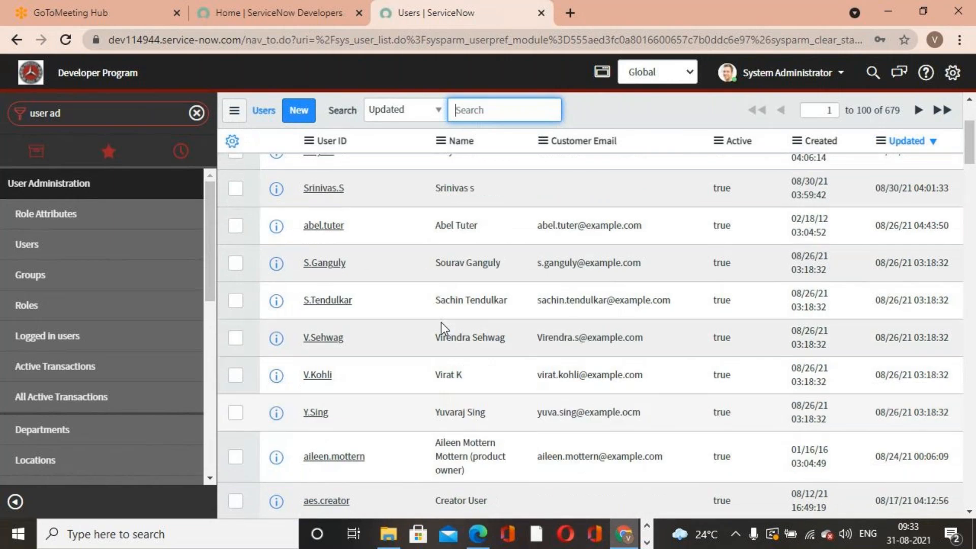
pyautogui.scroll(-3, 441, 322)
pyautogui.click(313, 228)
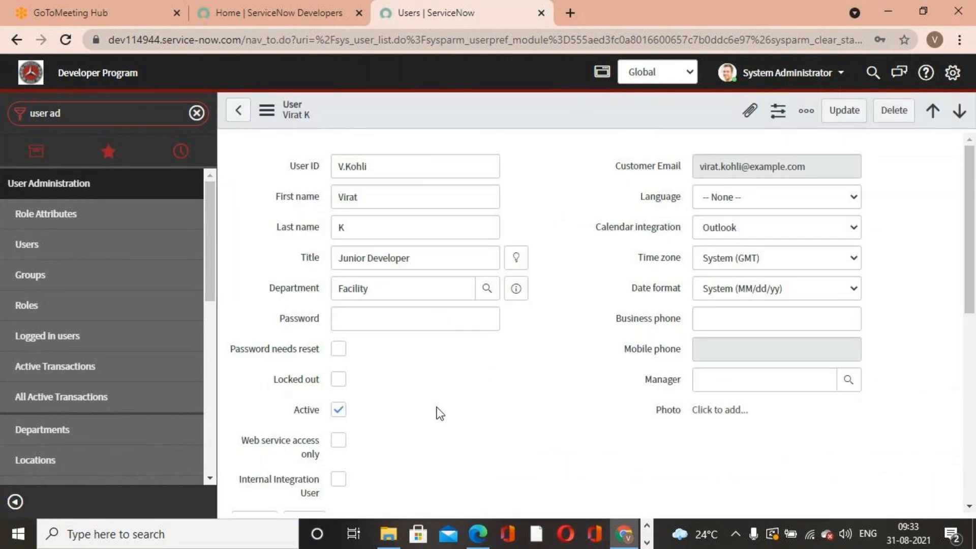
pyautogui.moveTo(422, 287); pyautogui.dragTo(287, 289)
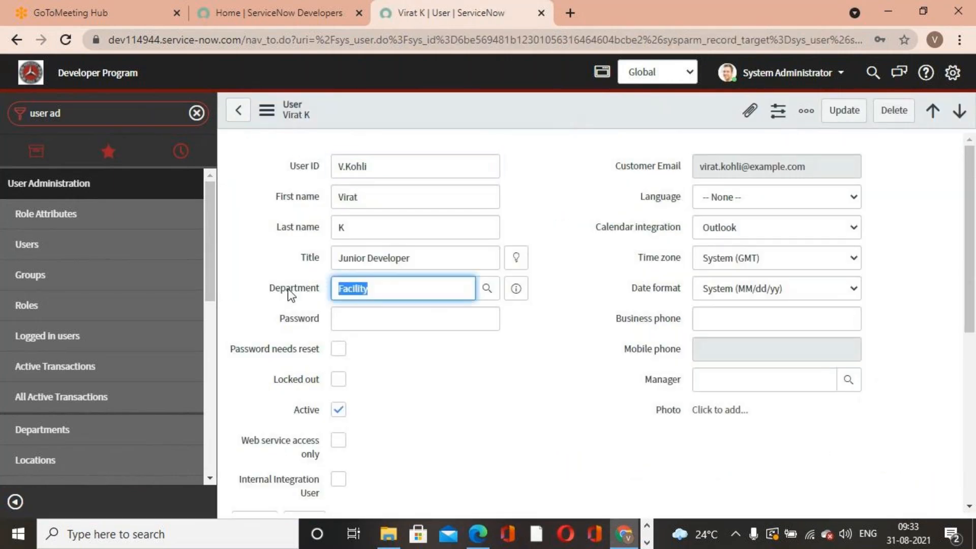
pyautogui.write('marketi')
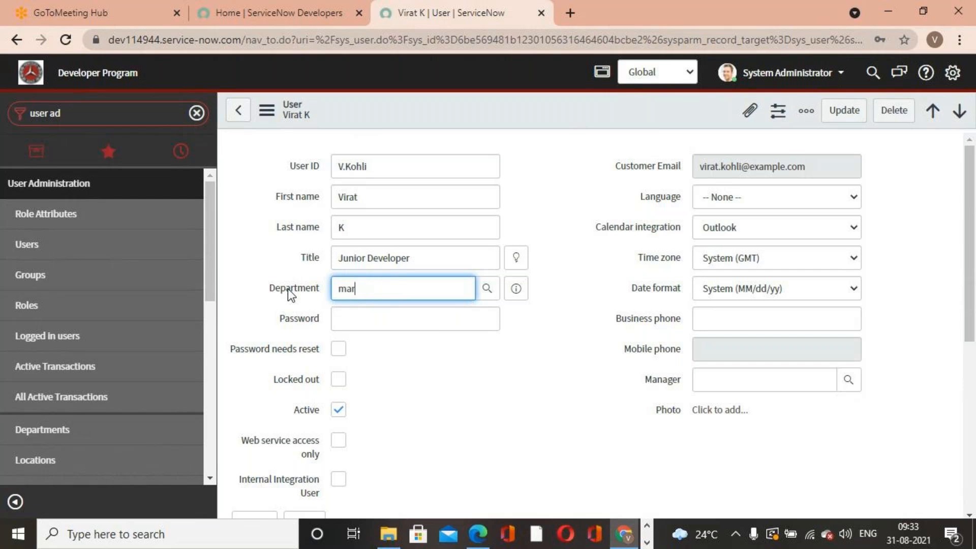
pyautogui.write('ng')
pyautogui.click(386, 309)
pyautogui.click(843, 110)
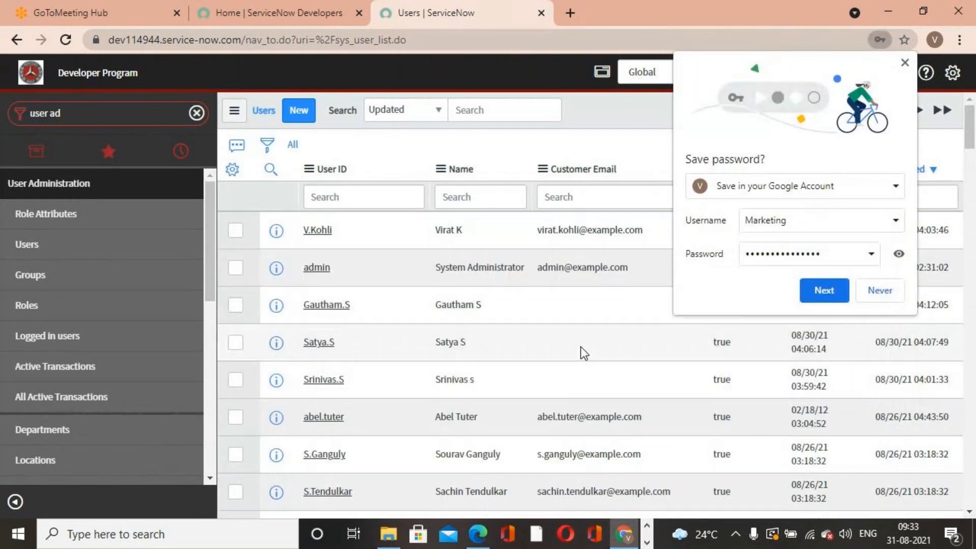
pyautogui.click(906, 63)
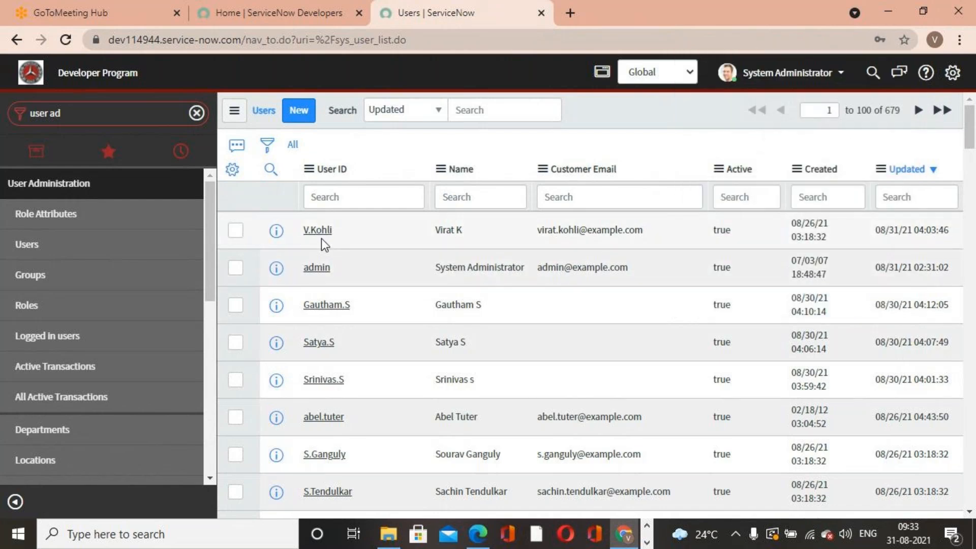
# - Reopen the Marketing department to check the users now assigned to it
pyautogui.moveTo(94, 113); pyautogui.dragTo(4, 116)
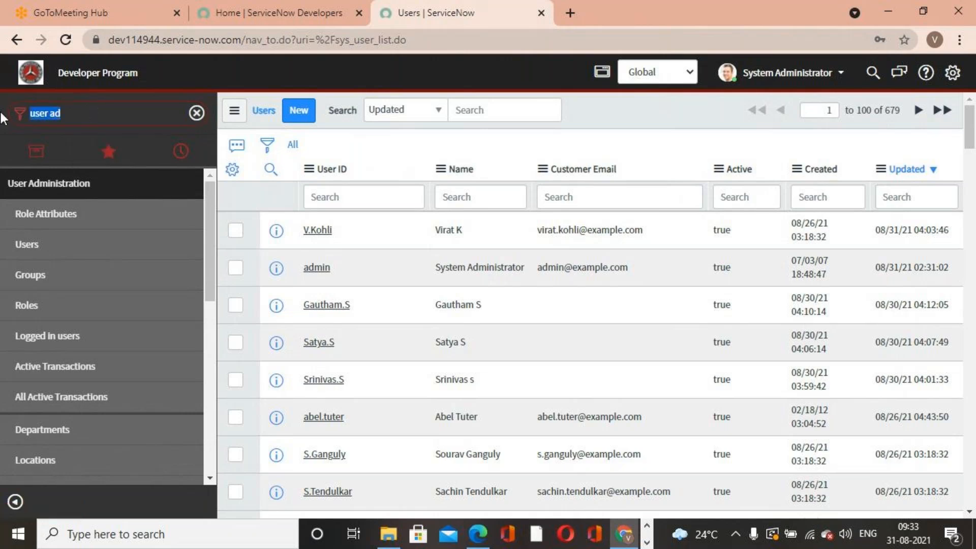
pyautogui.click(76, 435)
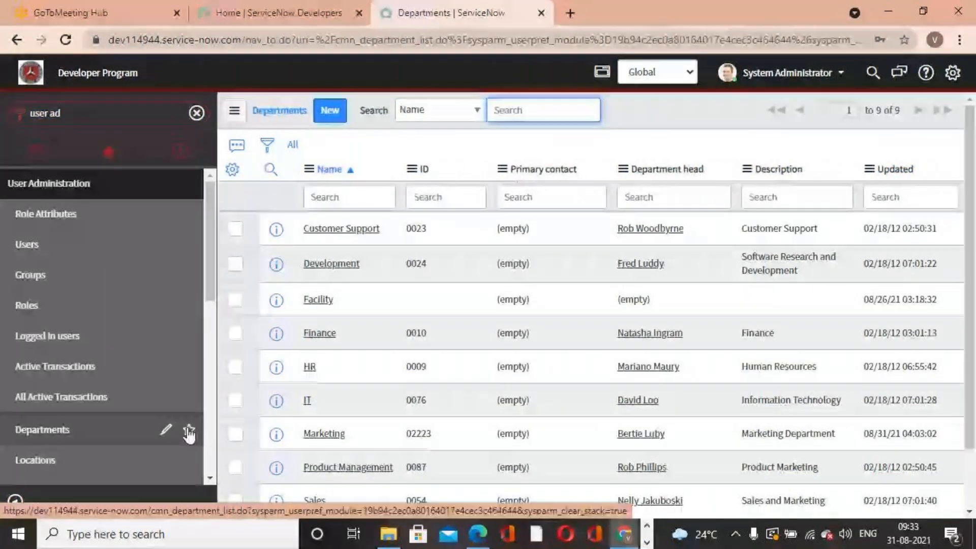
pyautogui.scroll(-2, 336, 376)
pyautogui.click(330, 364)
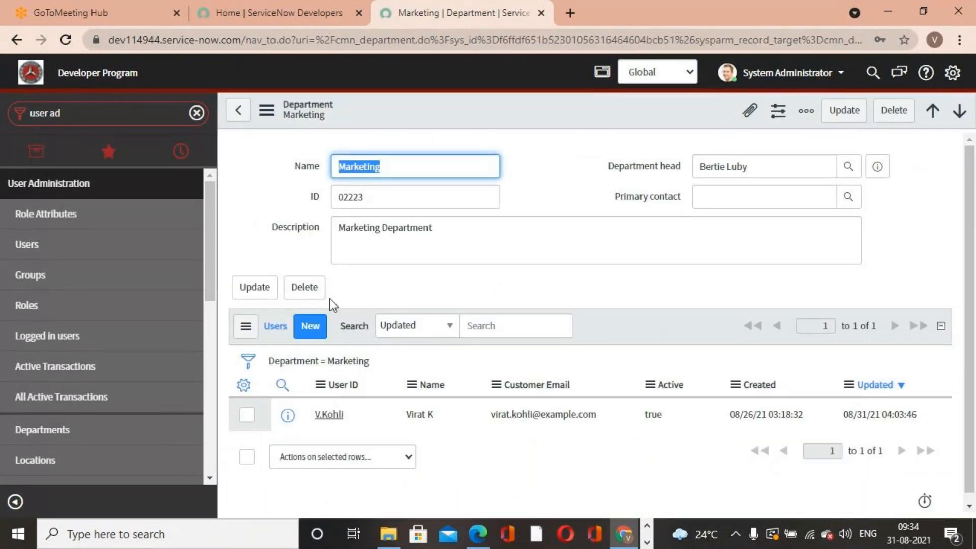
pyautogui.scroll(-1, 333, 435)
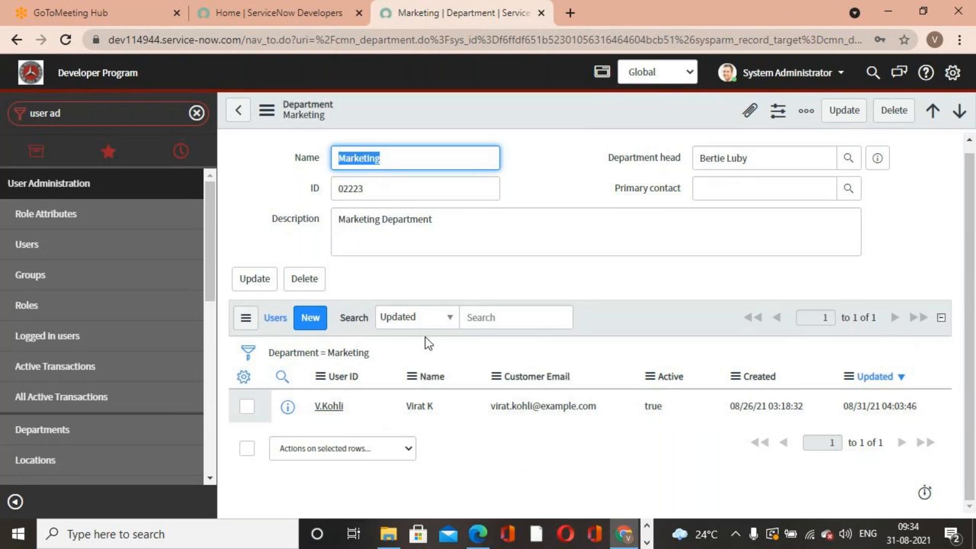
pyautogui.scroll(-3, 76, 381)
# - Open the Locations list, then go to the Companies list
pyautogui.click(54, 384)
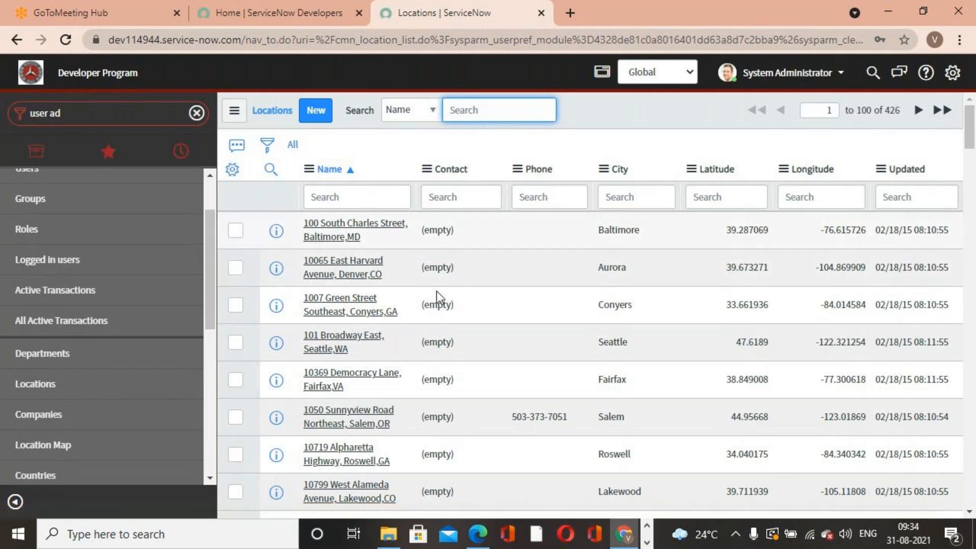
pyautogui.click(69, 414)
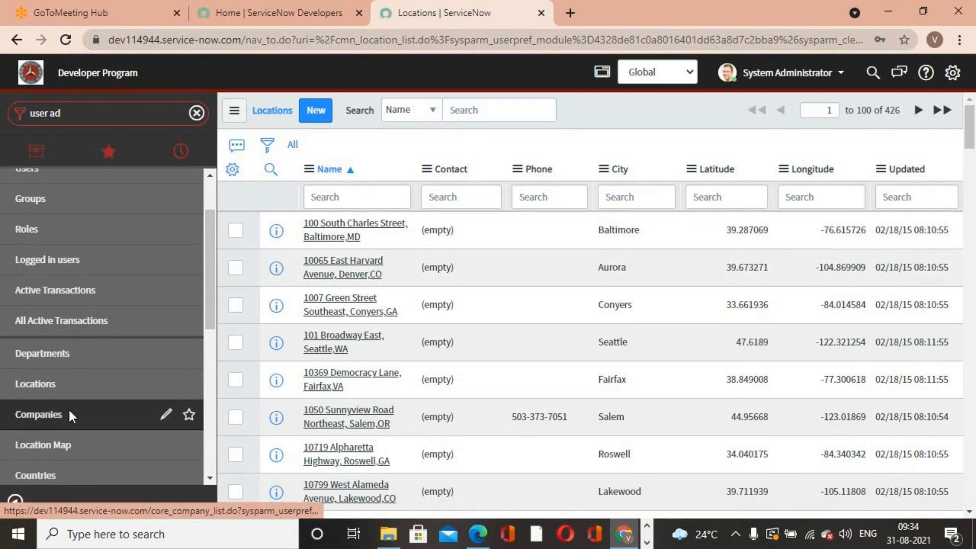
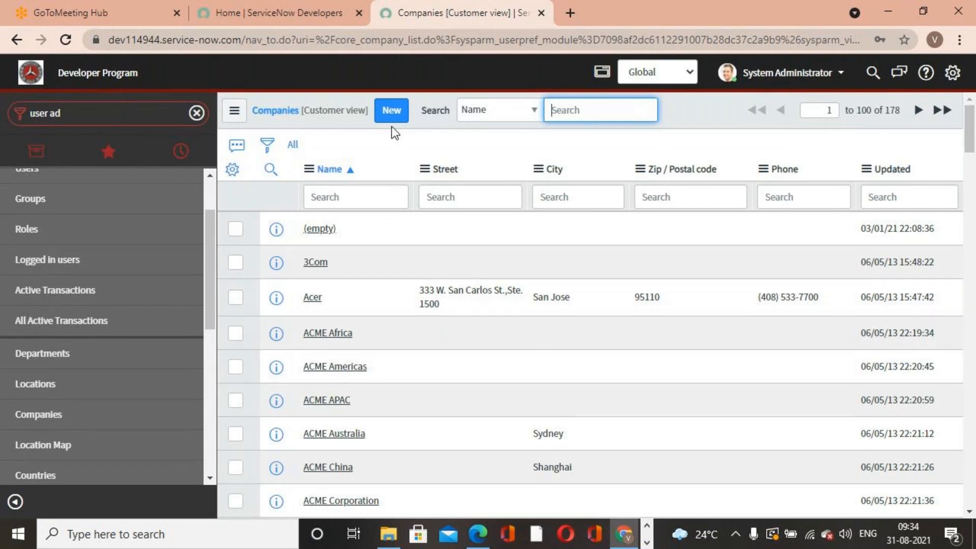
# - View the Location Map and then open the Countries list
pyautogui.click(69, 446)
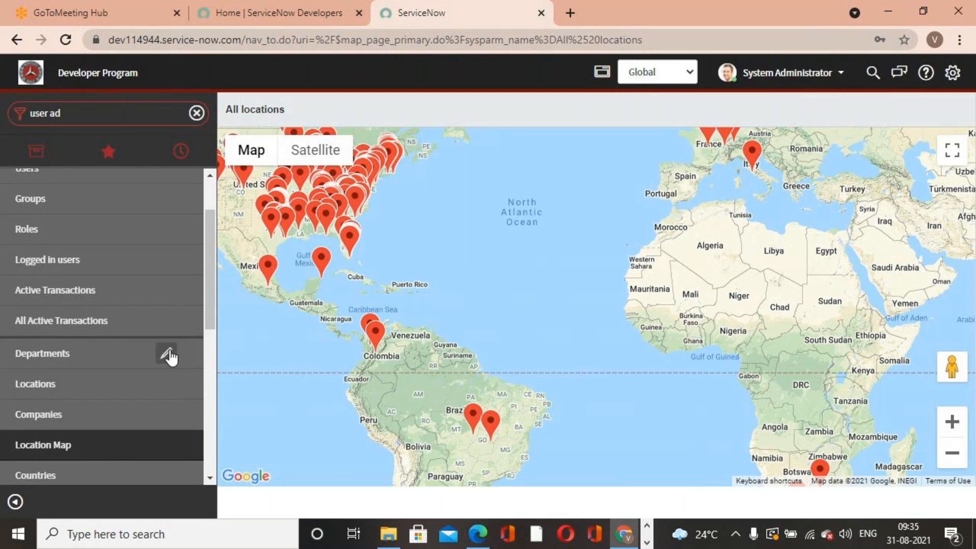
pyautogui.scroll(-1, 171, 356)
pyautogui.scroll(-3, 170, 356)
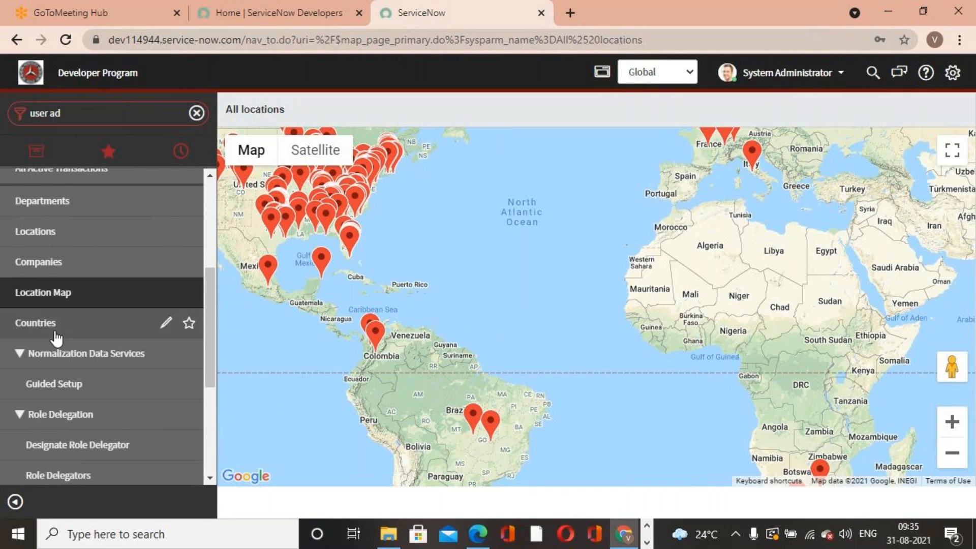
pyautogui.click(54, 331)
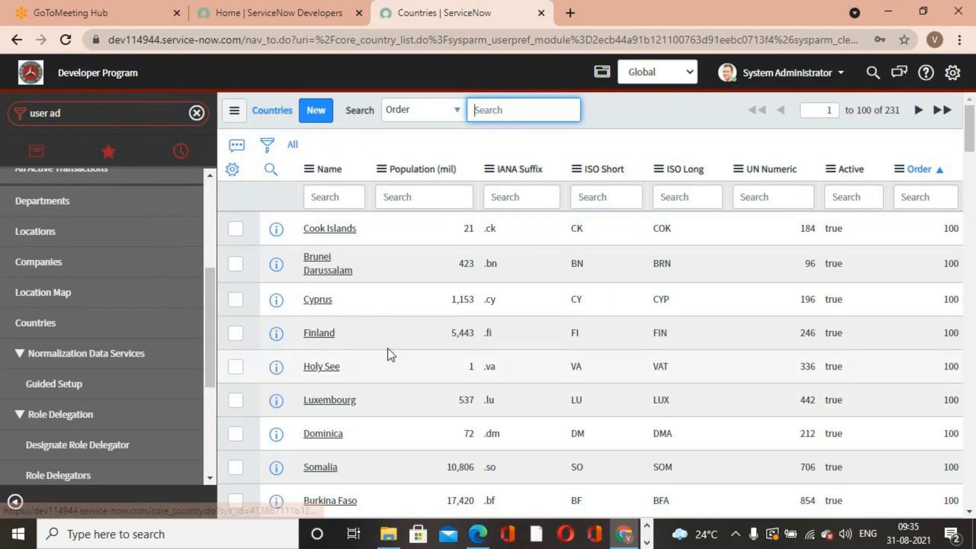
# - Open the Delegates list under User Administration
pyautogui.scroll(-4, 83, 412)
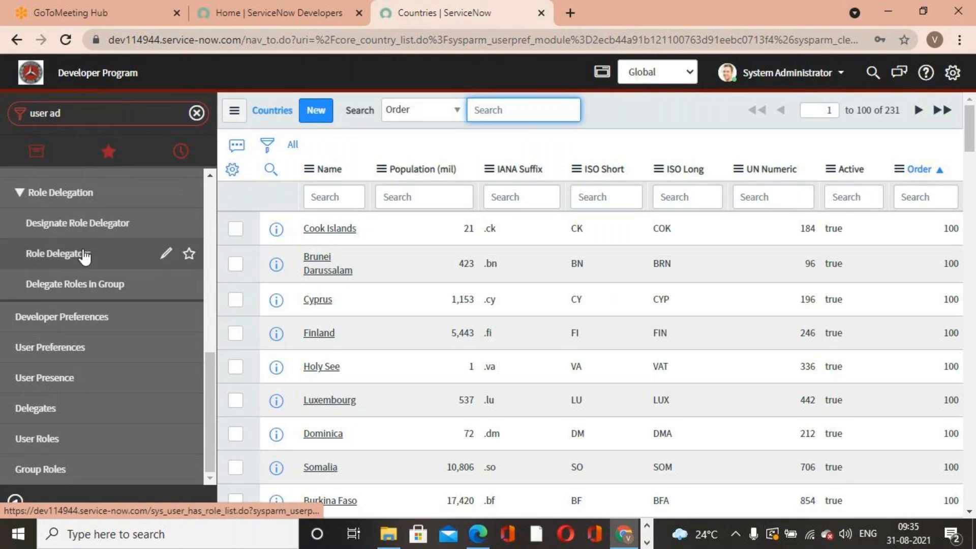
pyautogui.click(70, 414)
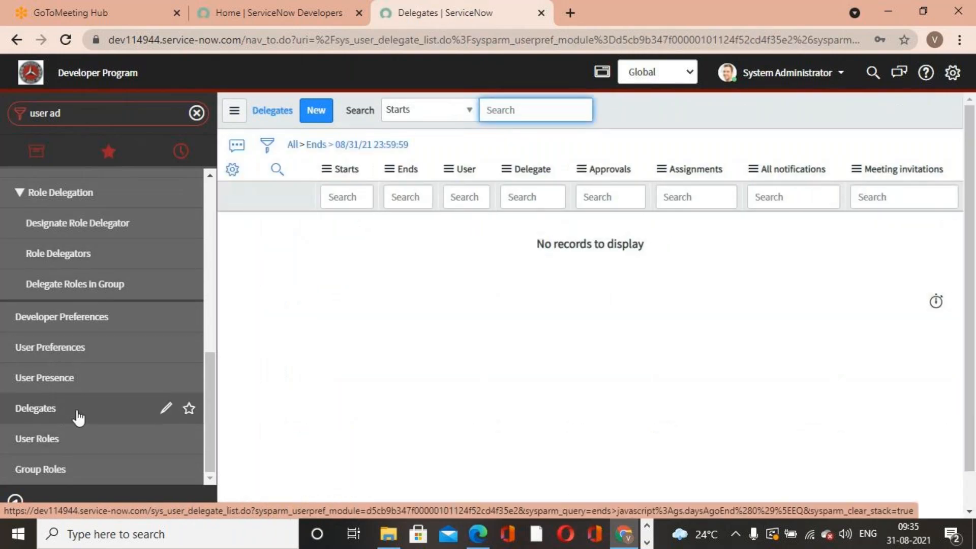
# - Switch to Notepad through the Windows search and start a blank note
pyautogui.click(158, 534)
pyautogui.write('n')
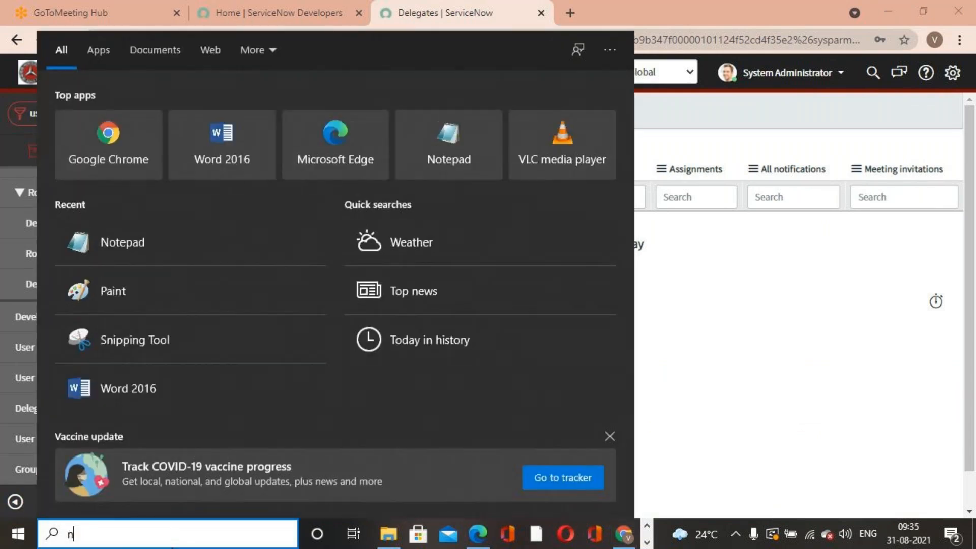
pyautogui.write('ote')
pyautogui.click(239, 138)
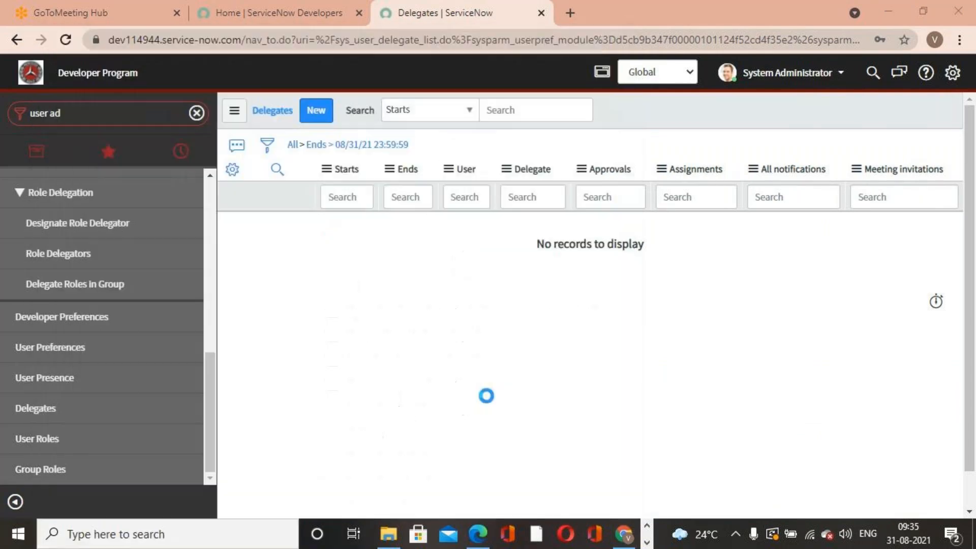
pyautogui.click(553, 163)
pyautogui.press('Return')
pyautogui.press('Return')
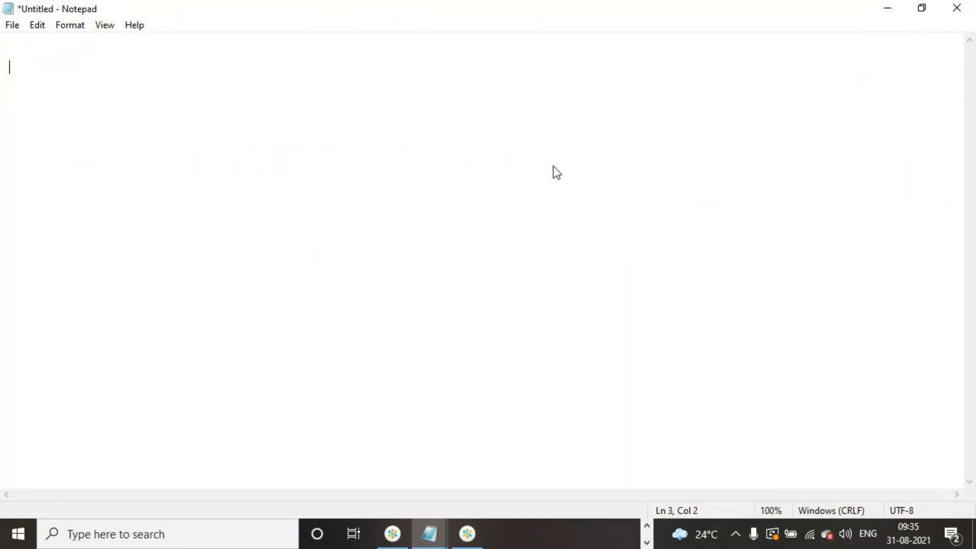
# - Write 'Deligate' and 'Manager A------------------------Manager B' as lines in the note
pyautogui.write('Dele')
pyautogui.press('BackSpace')
pyautogui.write('igate')
pyautogui.press('Return')
pyautogui.press('Return')
pyautogui.write('Manger')
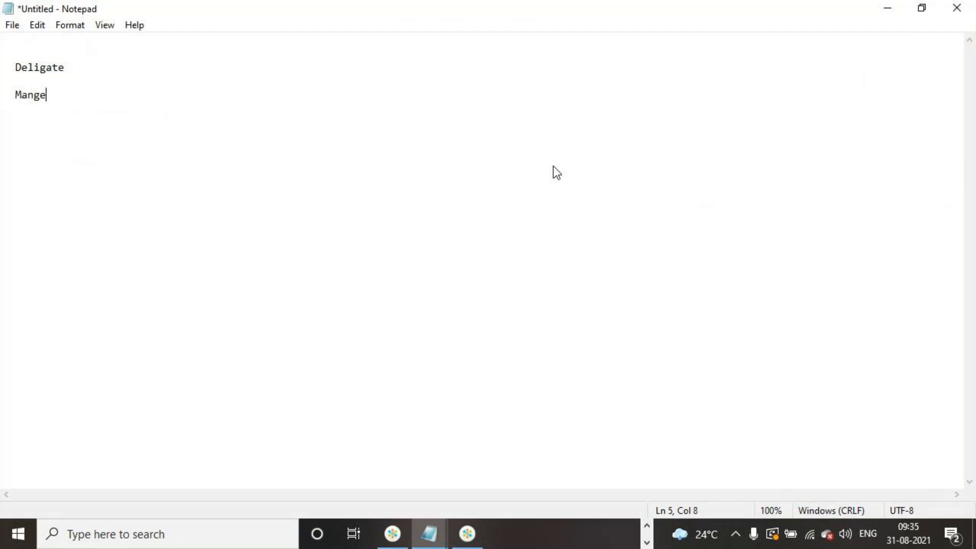
pyautogui.press('BackSpace')
pyautogui.press('BackSpace')
pyautogui.press('BackSpace')
pyautogui.write('ager A-------------------------')
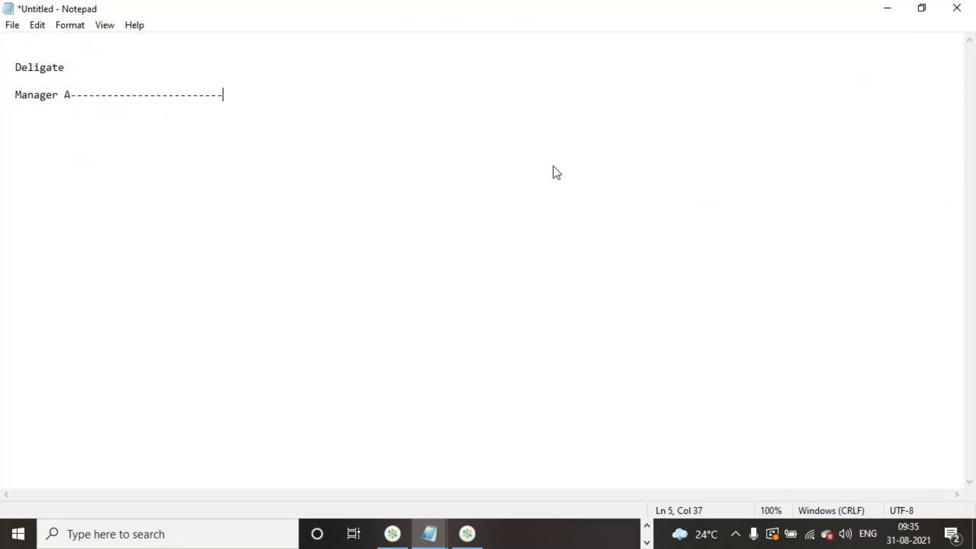
pyautogui.write('Manager B')
# - Add a line 'sep-1st' followed by a long dashed line beneath it
pyautogui.press('Return')
pyautogui.press('Return')
pyautogui.write('sep')
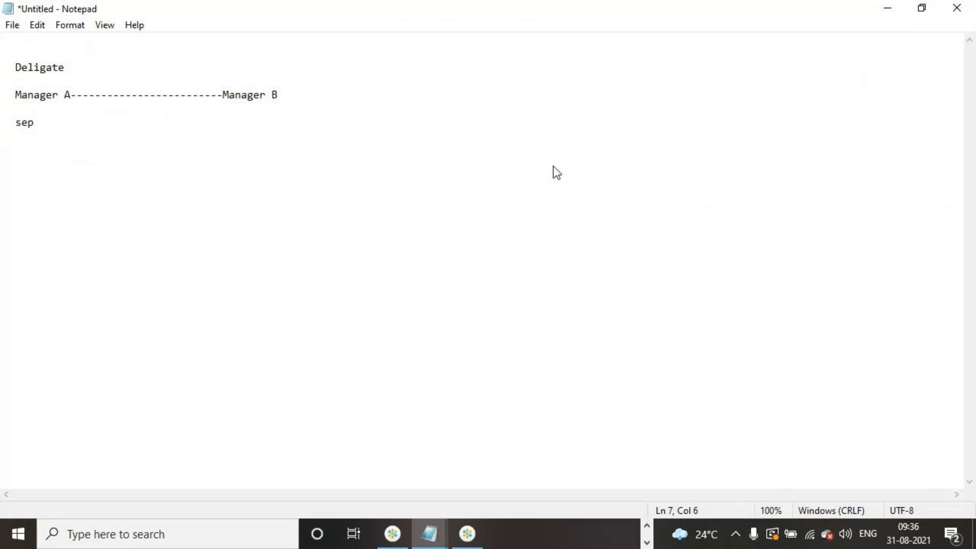
pyautogui.write('-1st---------------------------')
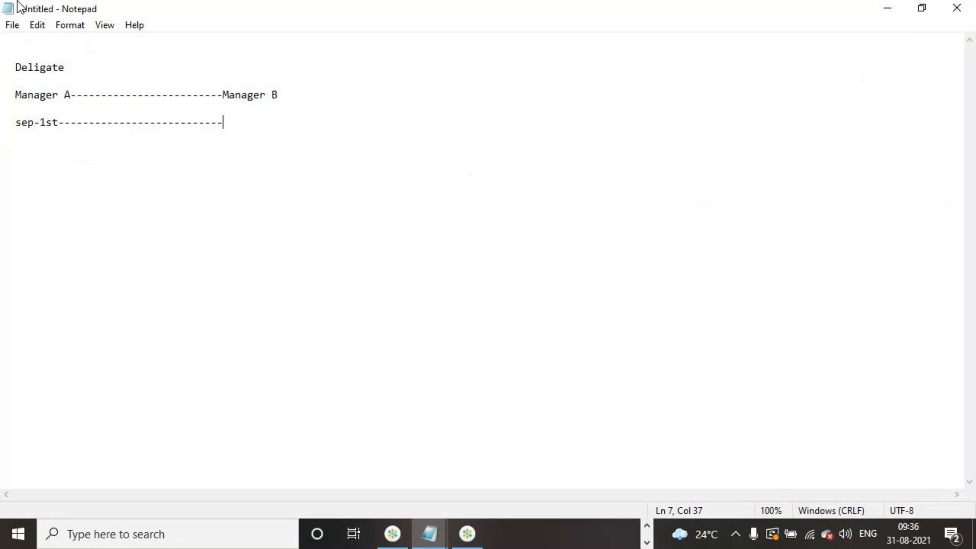
# - Highlight 'Manager A' and 'sep-1st' in the note to explain delegation, then minimize Notepad
pyautogui.moveTo(15, 94); pyautogui.dragTo(74, 94)
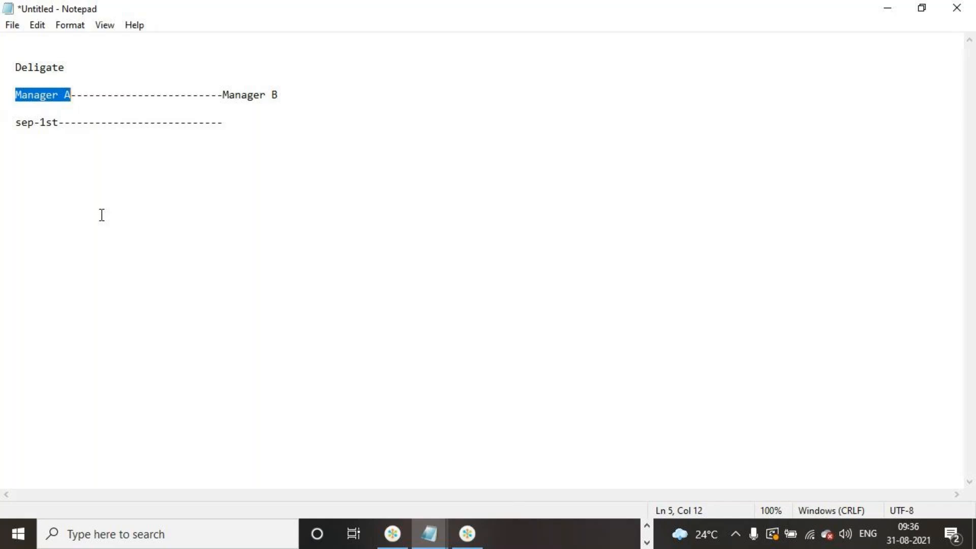
pyautogui.click(83, 125)
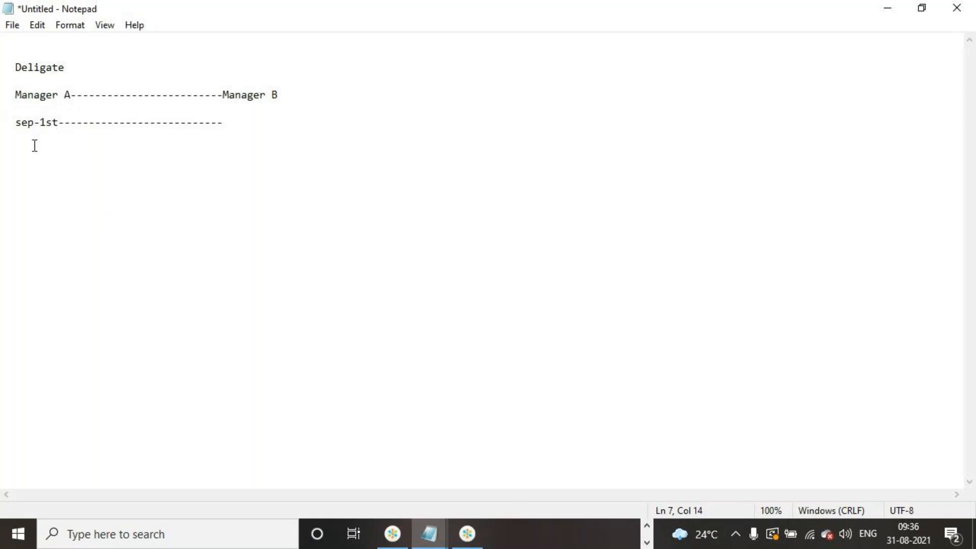
pyautogui.click(18, 125)
pyautogui.moveTo(18, 126); pyautogui.dragTo(59, 125)
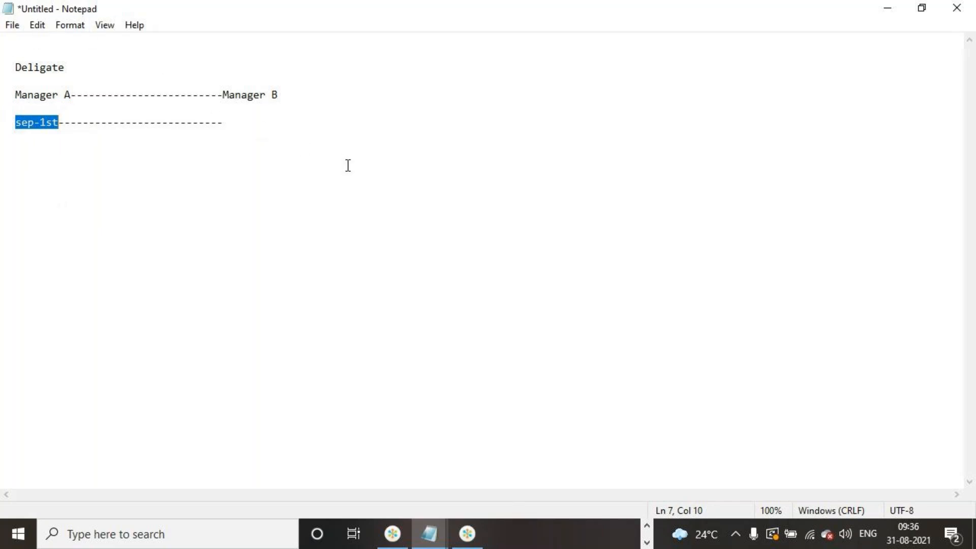
pyautogui.click(117, 189)
pyautogui.click(59, 123)
pyautogui.moveTo(58, 123); pyautogui.dragTo(17, 123)
pyautogui.click(127, 168)
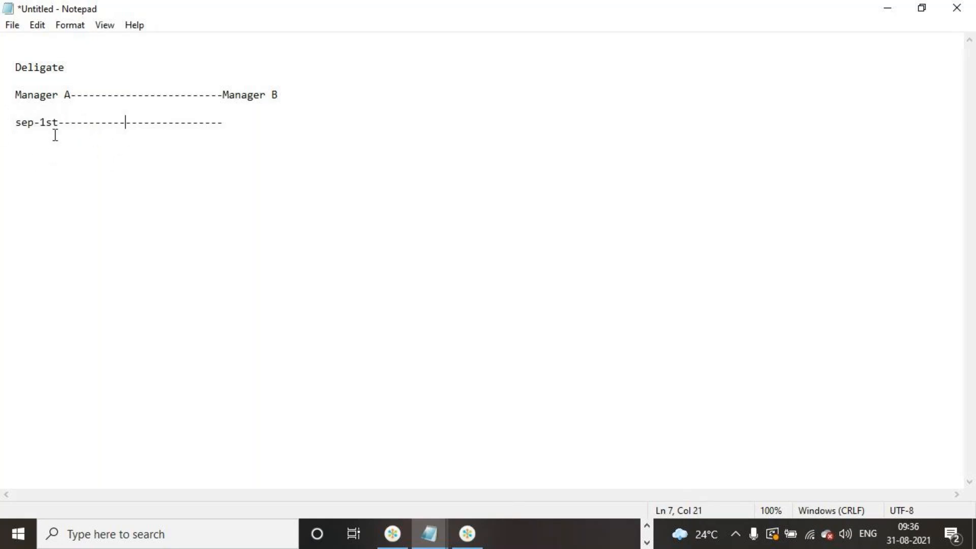
pyautogui.click(15, 97)
pyautogui.moveTo(15, 96); pyautogui.dragTo(70, 98)
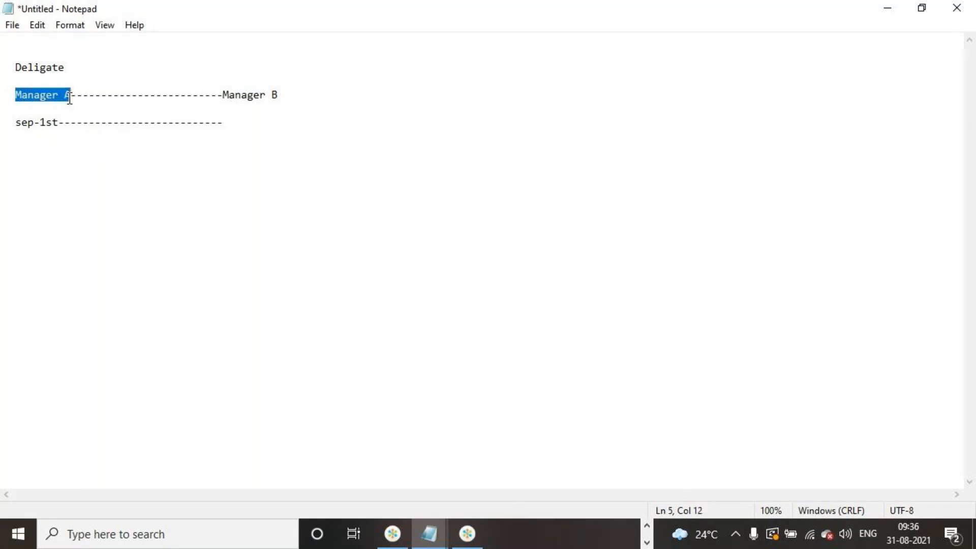
pyautogui.click(98, 209)
pyautogui.click(242, 114)
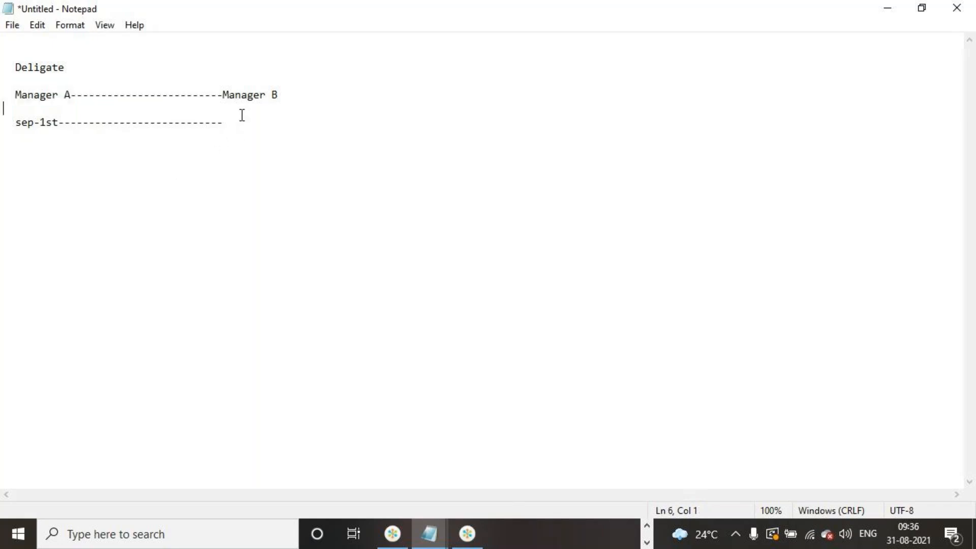
pyautogui.click(240, 122)
pyautogui.click(887, 9)
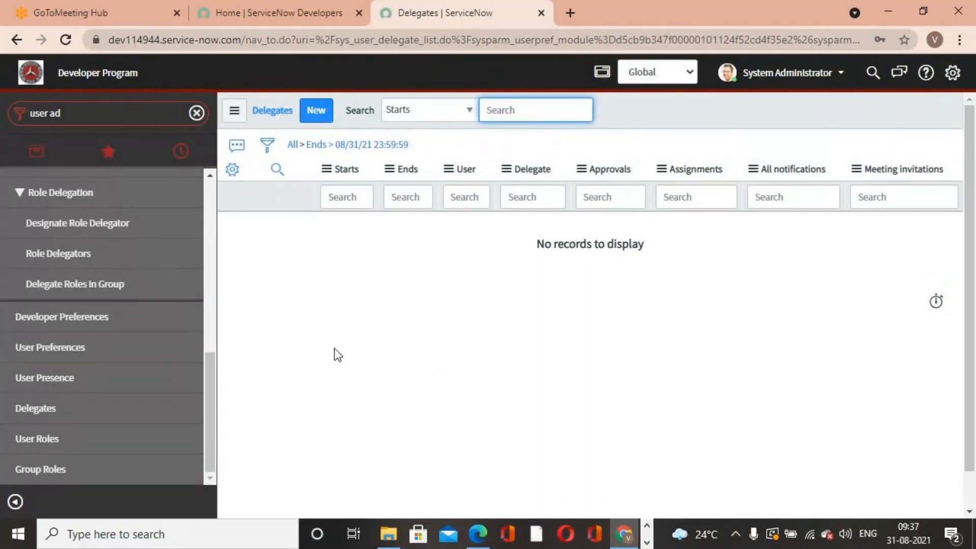
# - Open the Users list and open the product manager's user record
pyautogui.scroll(5, 127, 338)
pyautogui.click(58, 252)
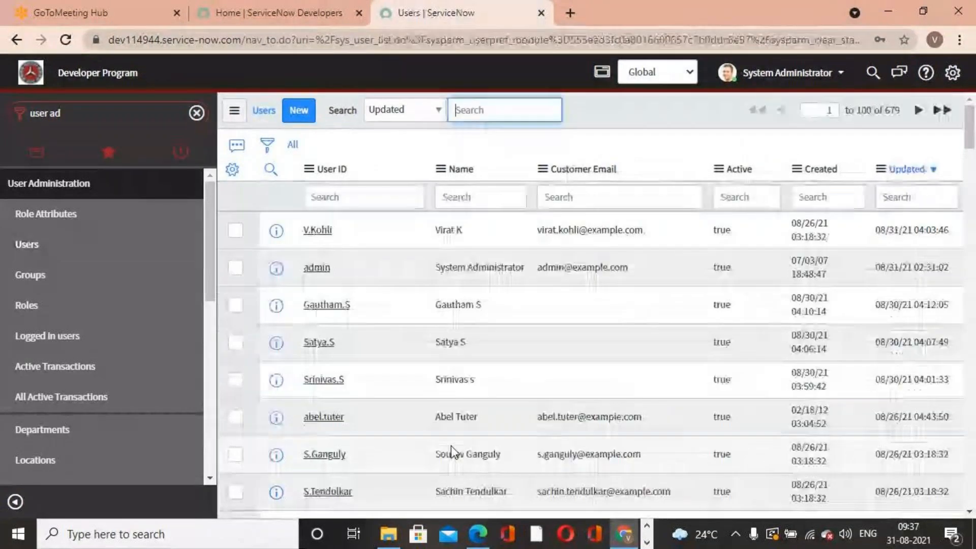
pyautogui.scroll(-15, 451, 446)
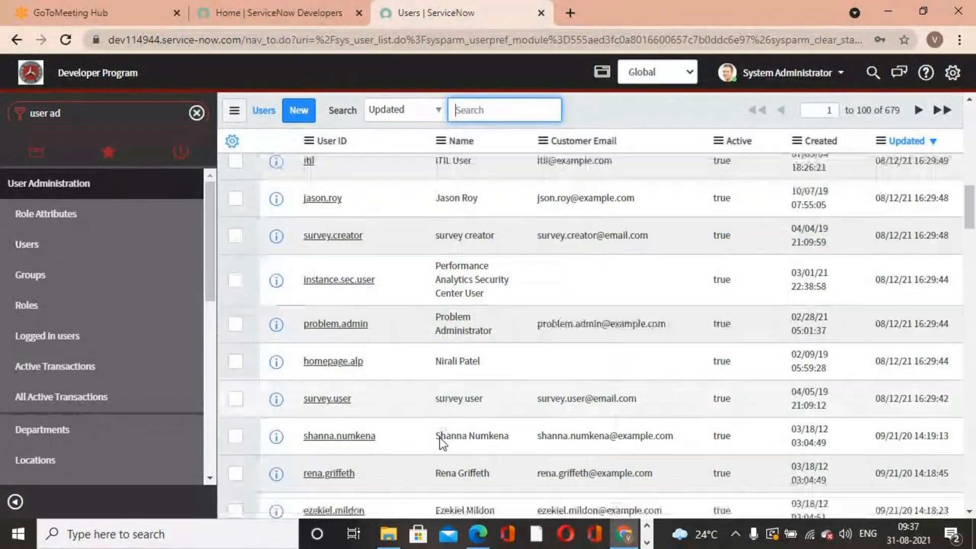
pyautogui.scroll(-7, 440, 442)
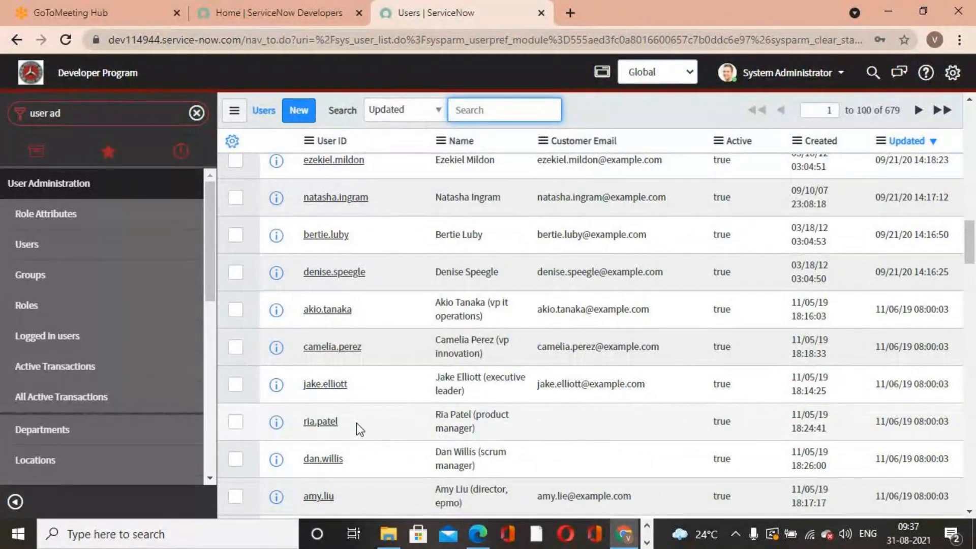
pyautogui.click(323, 422)
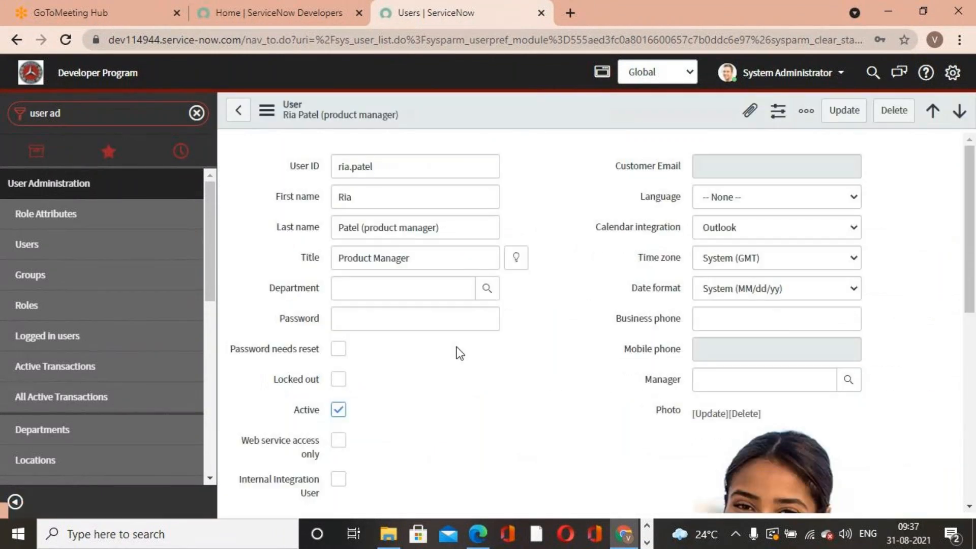
# - Scroll through the user record's fields and related lists
pyautogui.scroll(-5, 461, 349)
pyautogui.scroll(3, 462, 349)
pyautogui.scroll(2, 462, 350)
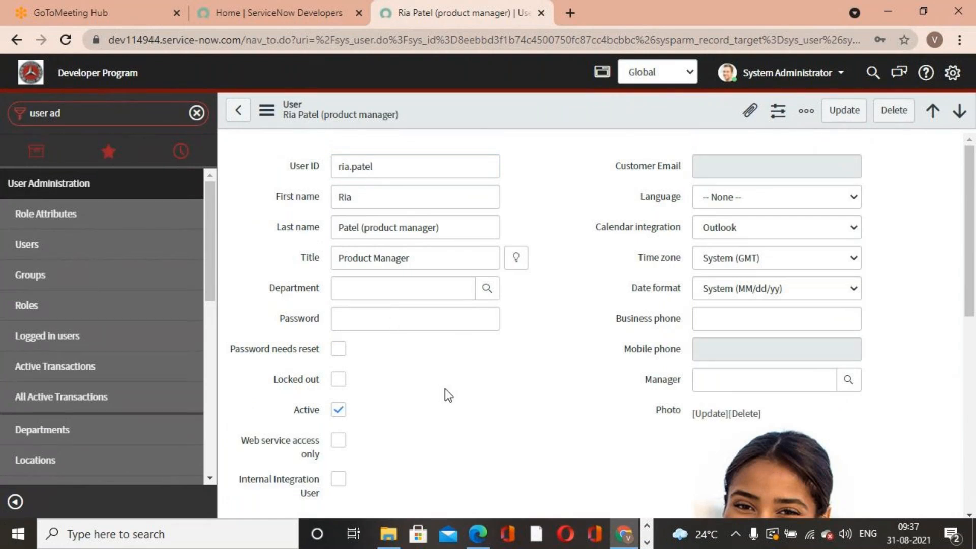
pyautogui.scroll(-5, 445, 389)
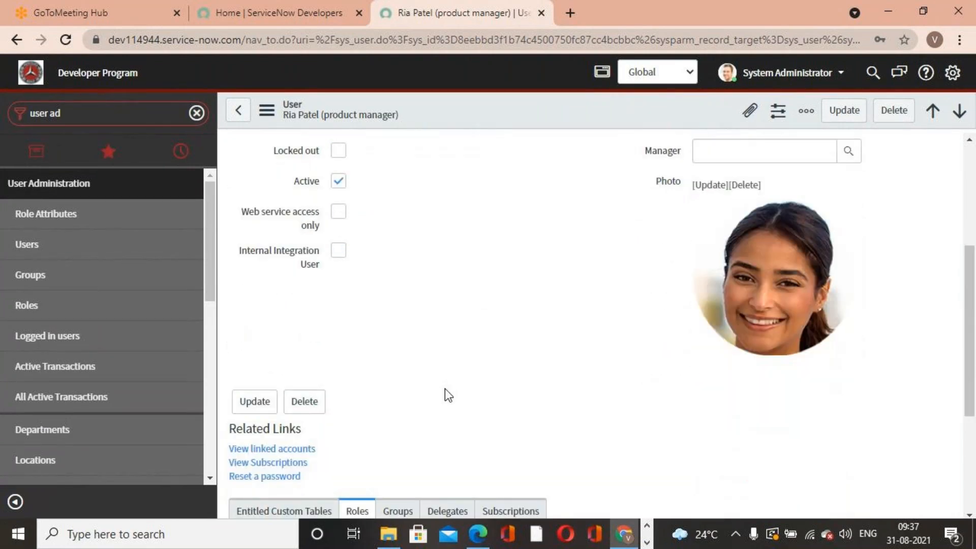
pyautogui.scroll(5, 444, 389)
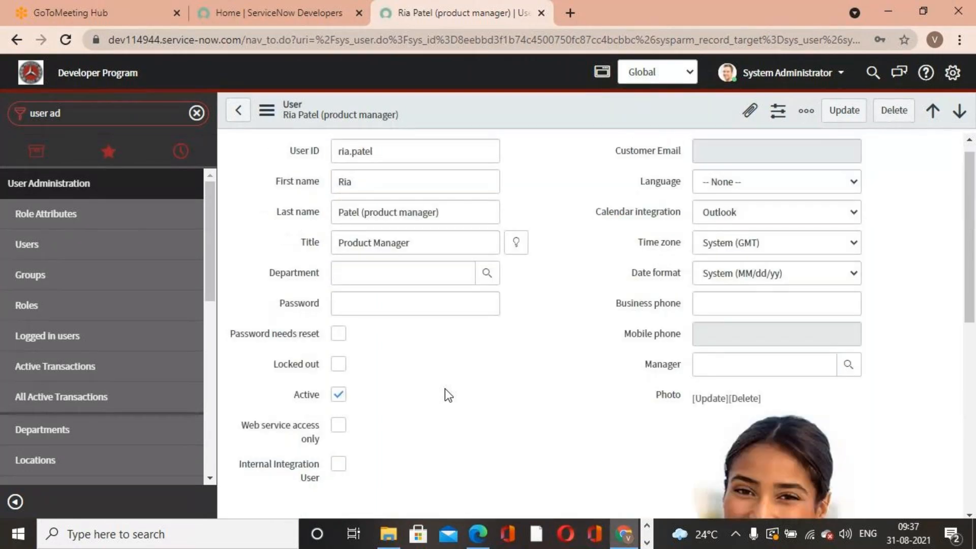
pyautogui.scroll(-6, 474, 392)
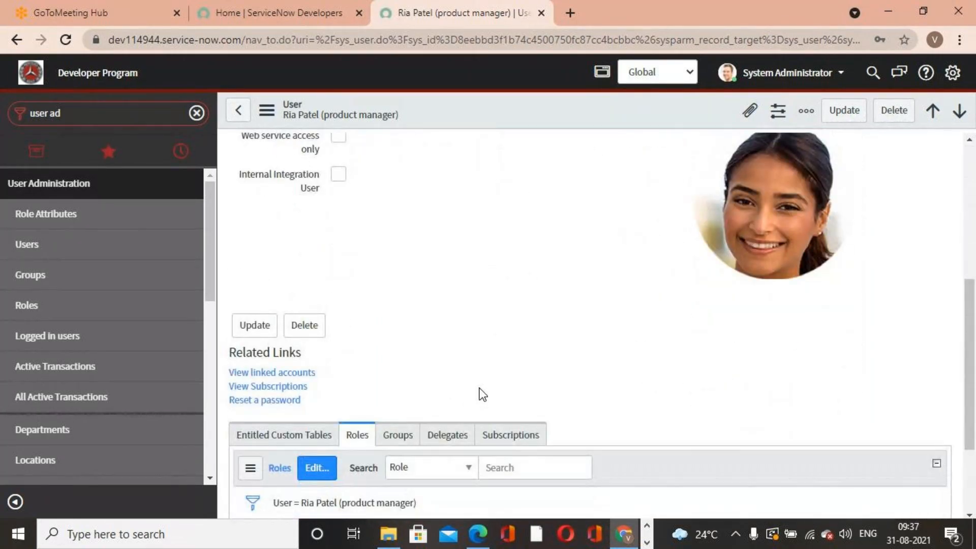
pyautogui.scroll(6, 480, 388)
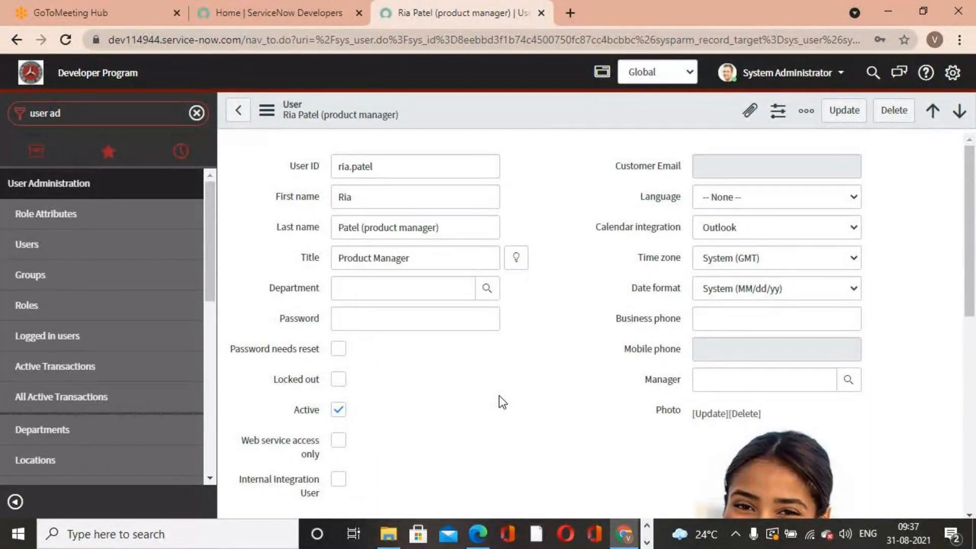
pyautogui.scroll(-3, 702, 427)
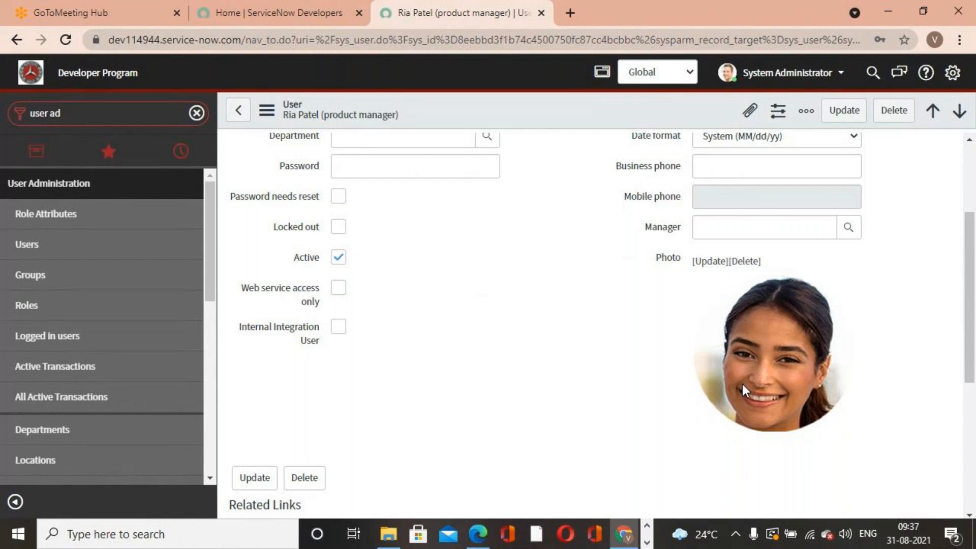
pyautogui.scroll(2, 530, 382)
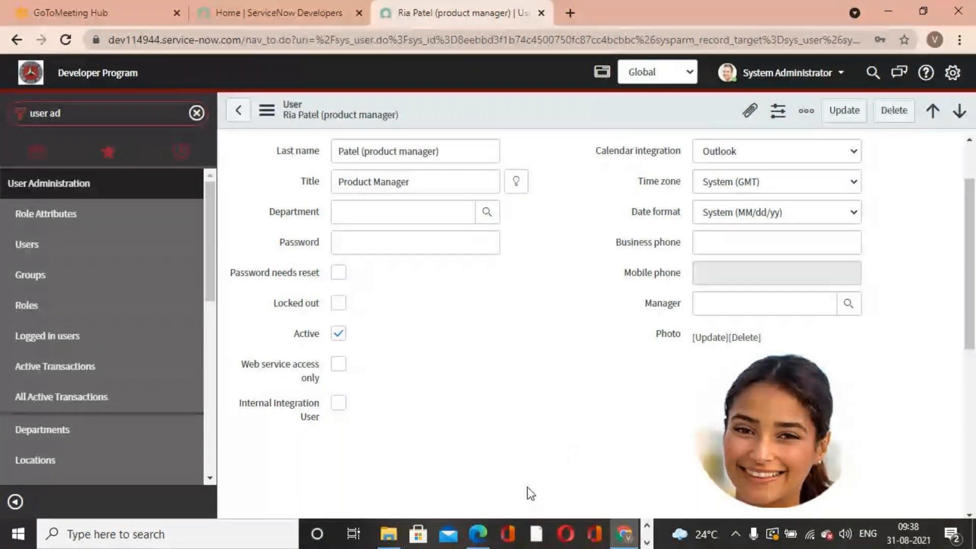
pyautogui.scroll(-5, 519, 404)
pyautogui.scroll(-3, 519, 402)
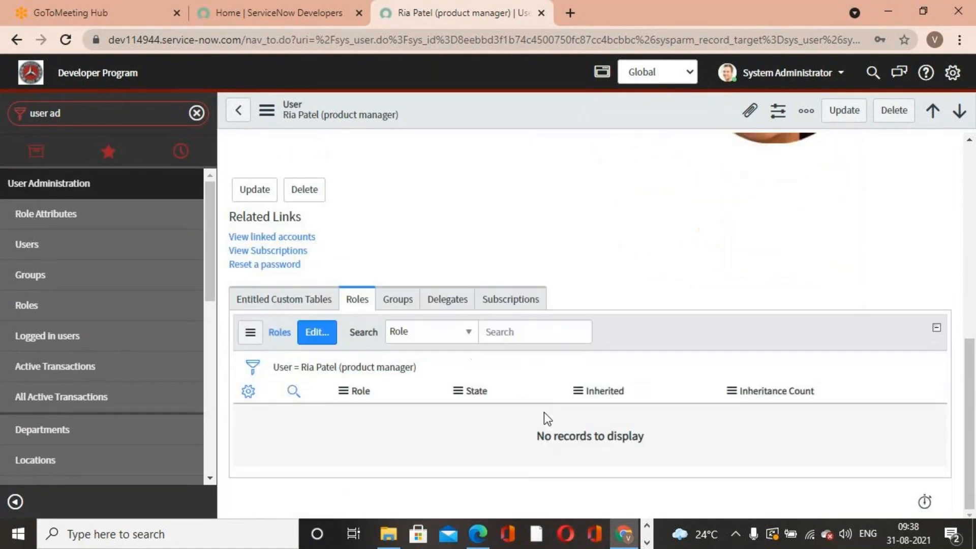
# - Start a new delegate record for the product manager and choose Fred Luddy as the delegate
pyautogui.click(440, 304)
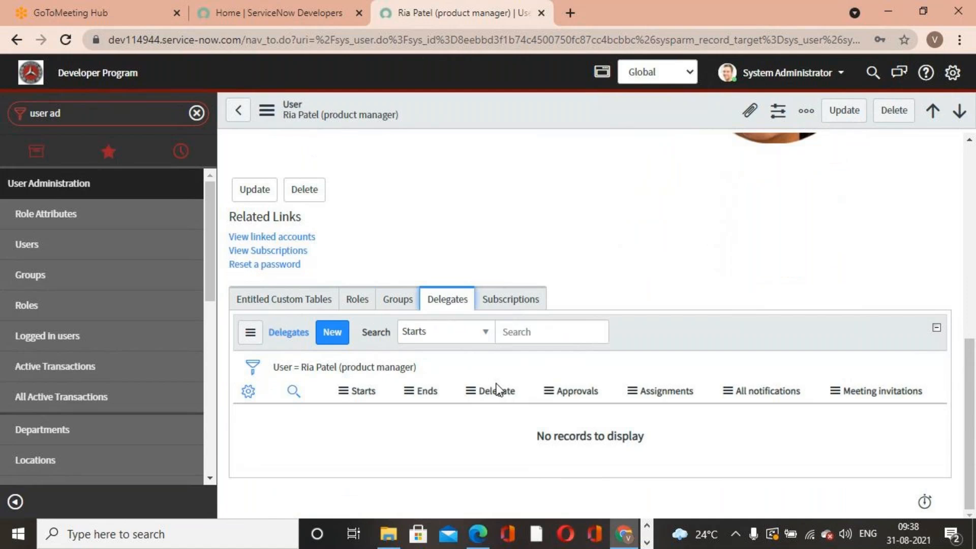
pyautogui.scroll(8, 496, 383)
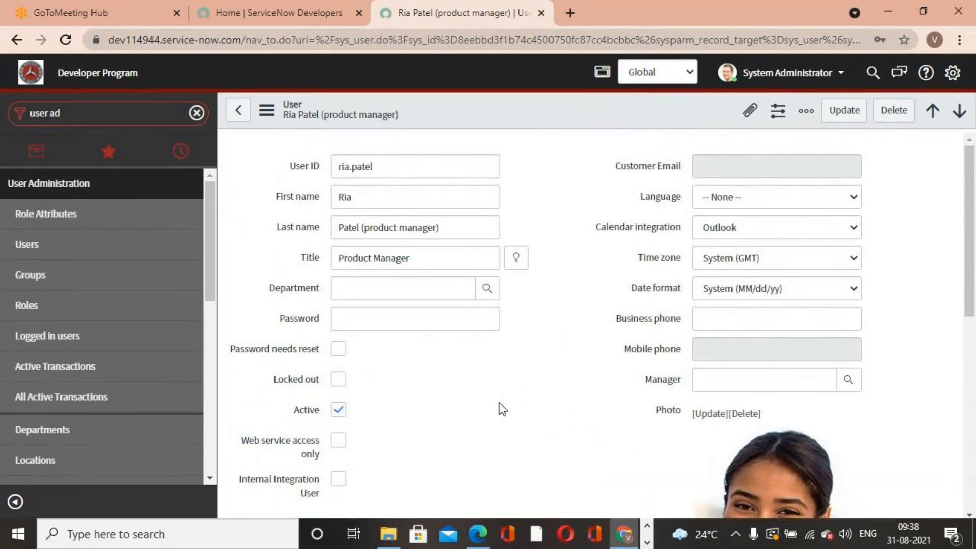
pyautogui.scroll(-8, 505, 421)
pyautogui.click(333, 333)
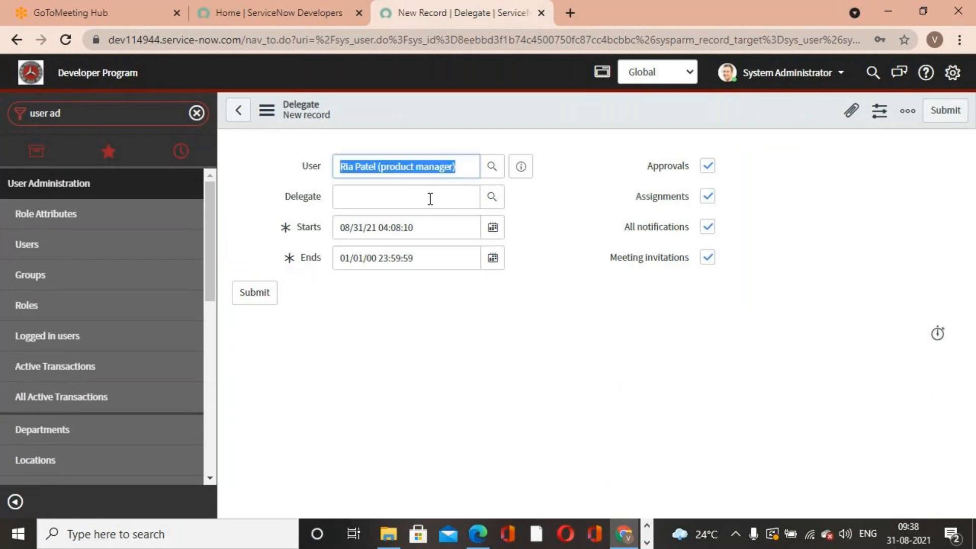
pyautogui.click(429, 198)
pyautogui.write('fred')
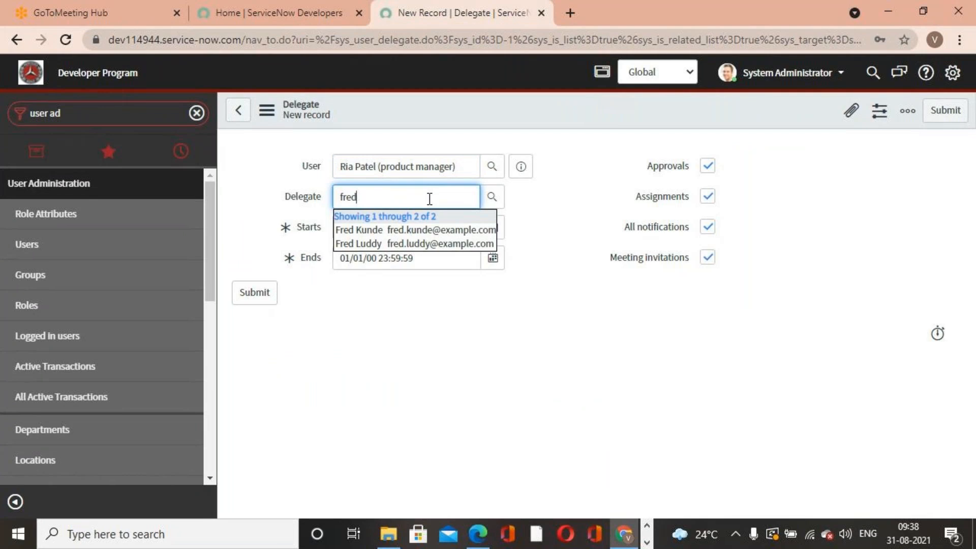
pyautogui.click(418, 244)
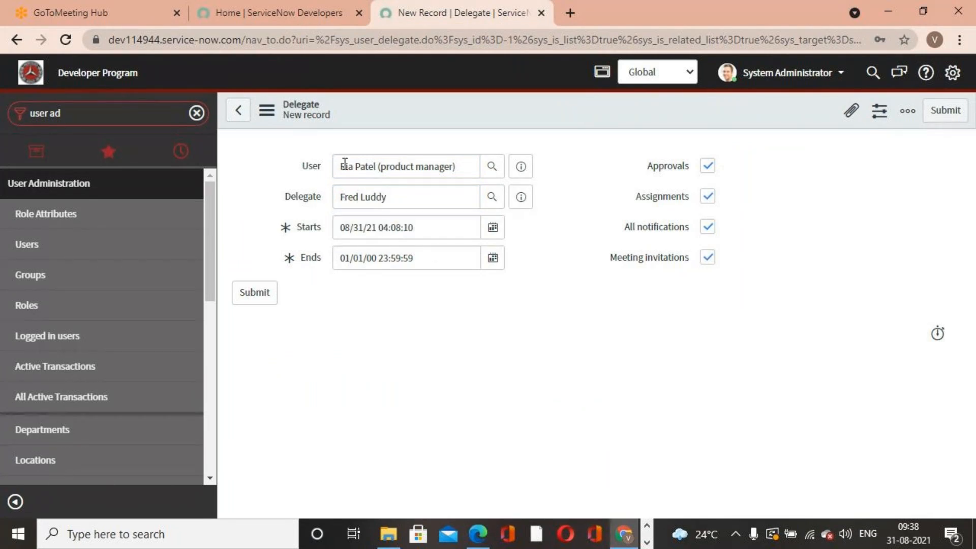
pyautogui.moveTo(341, 166); pyautogui.dragTo(458, 169)
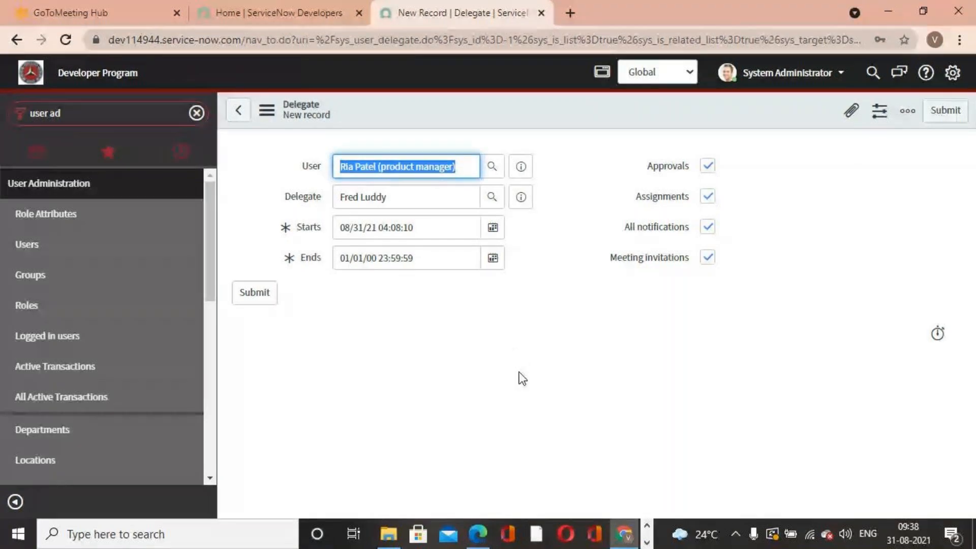
pyautogui.click(408, 198)
pyautogui.moveTo(408, 198); pyautogui.dragTo(334, 198)
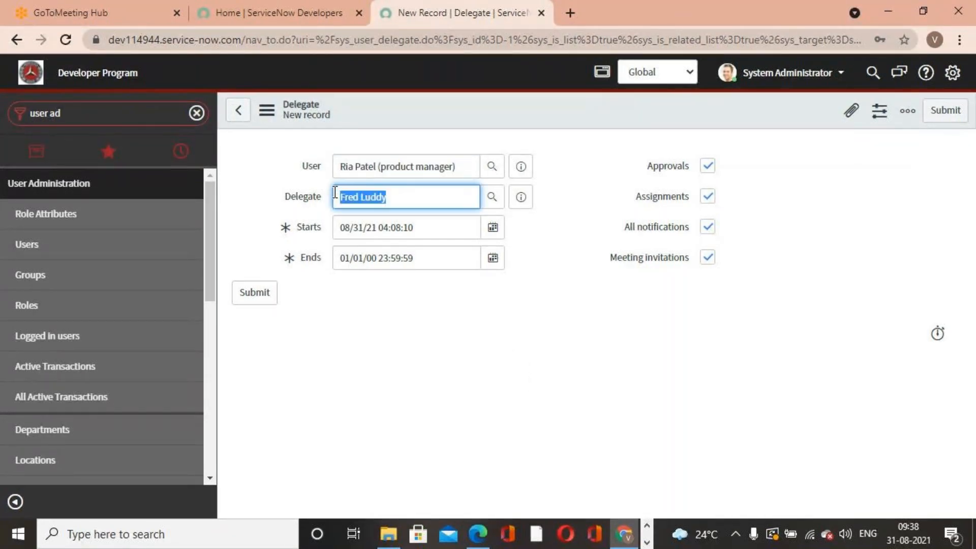
pyautogui.click(444, 456)
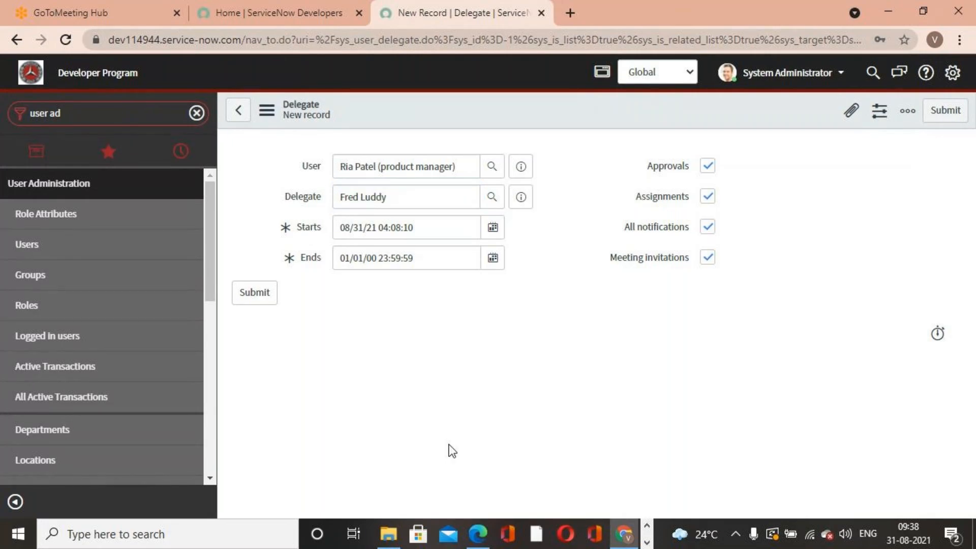
# - Set the delegation start date to 09/01/21 and the end date to 01/04/00
pyautogui.click(493, 231)
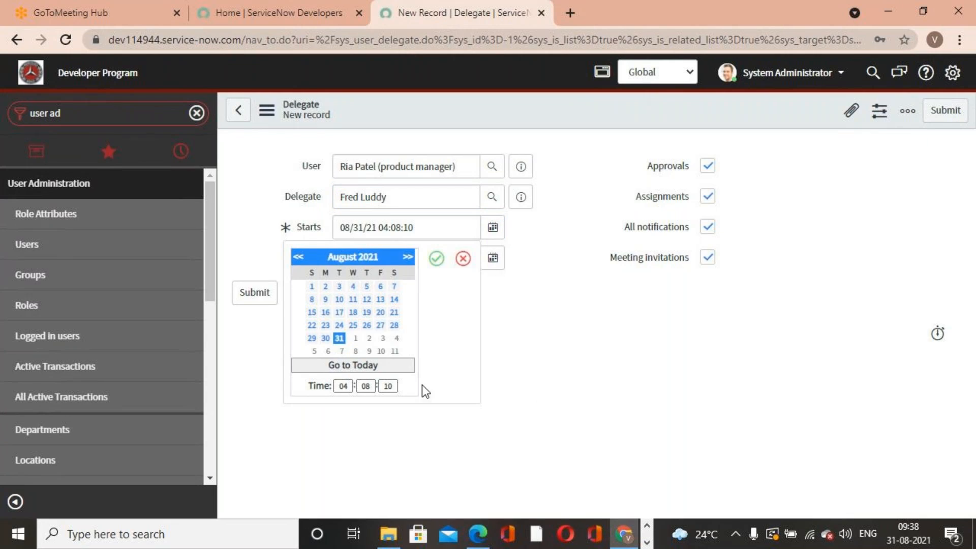
pyautogui.click(355, 338)
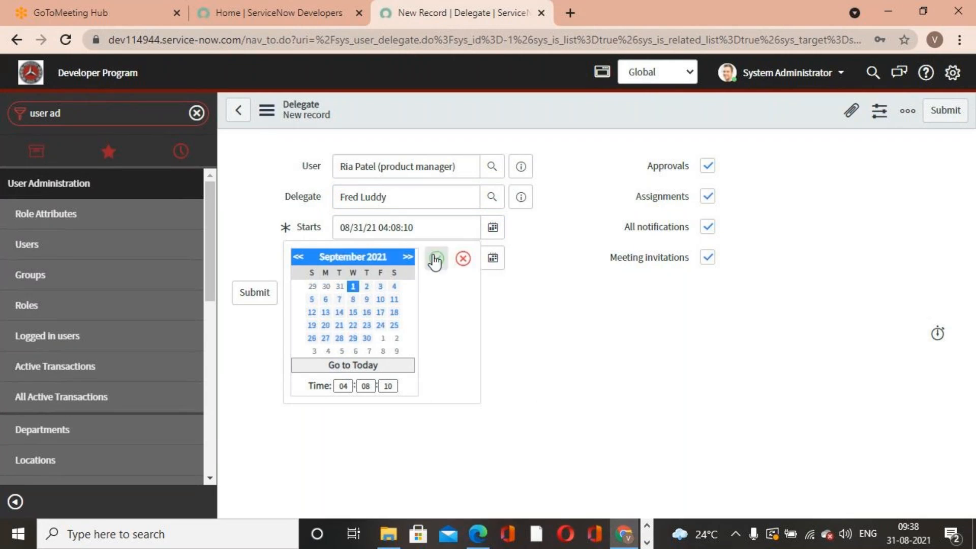
pyautogui.click(435, 260)
pyautogui.click(496, 260)
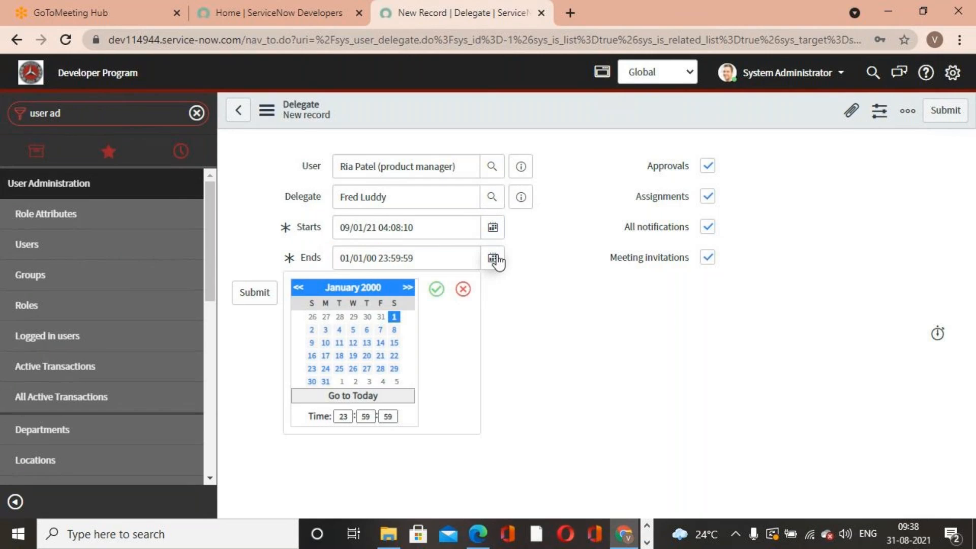
pyautogui.click(339, 329)
pyautogui.click(436, 289)
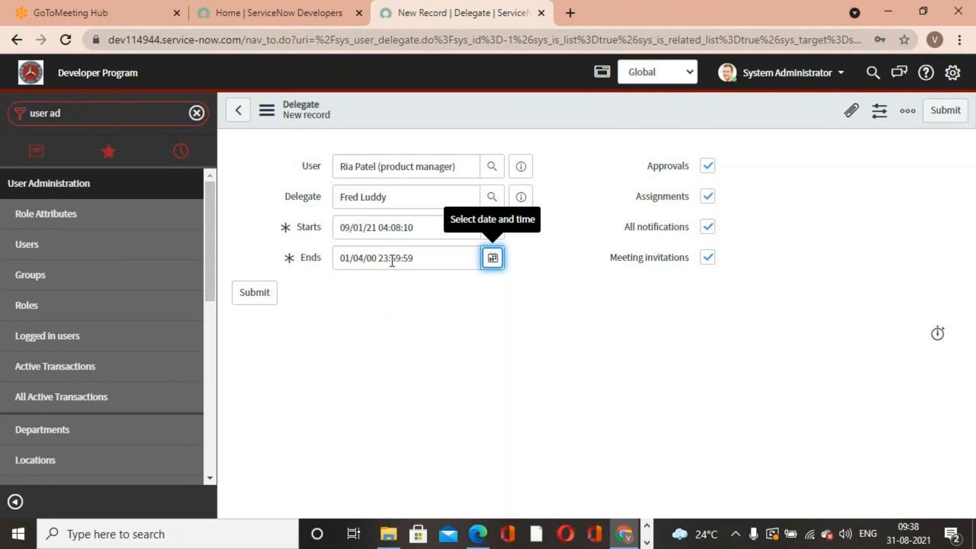
# - Uncheck the Meeting invitations, All notifications, Assignments and Approvals options
pyautogui.moveTo(414, 190); pyautogui.dragTo(312, 199)
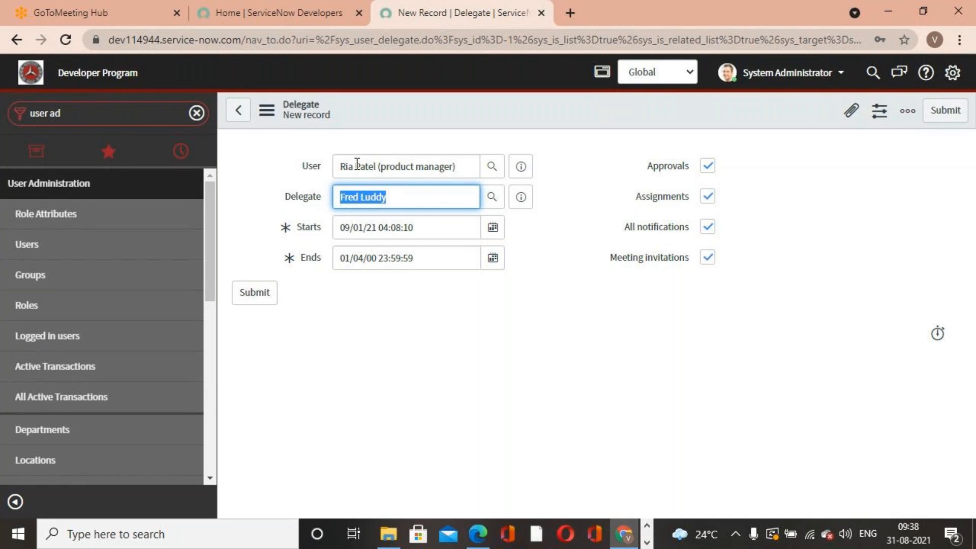
pyautogui.click(438, 373)
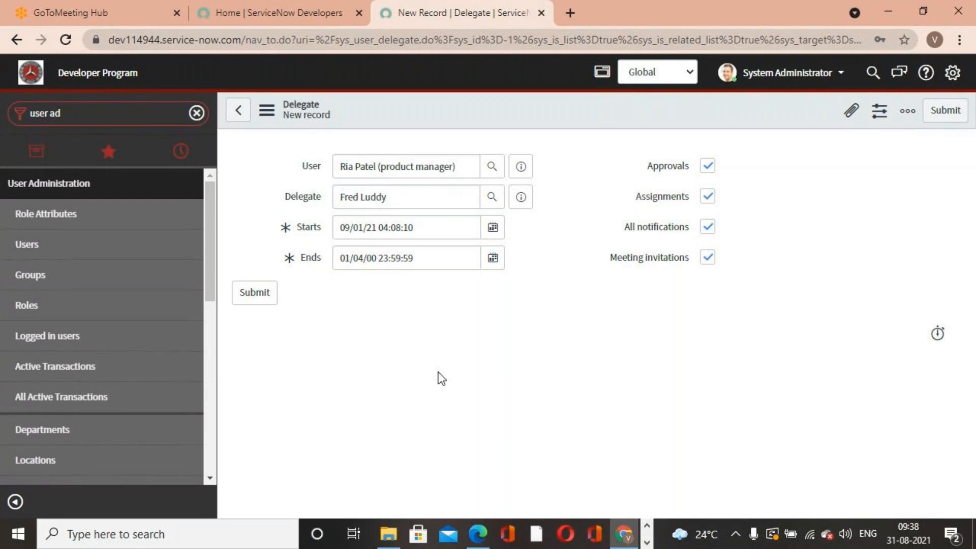
pyautogui.click(709, 259)
pyautogui.click(706, 228)
pyautogui.click(707, 197)
pyautogui.click(708, 170)
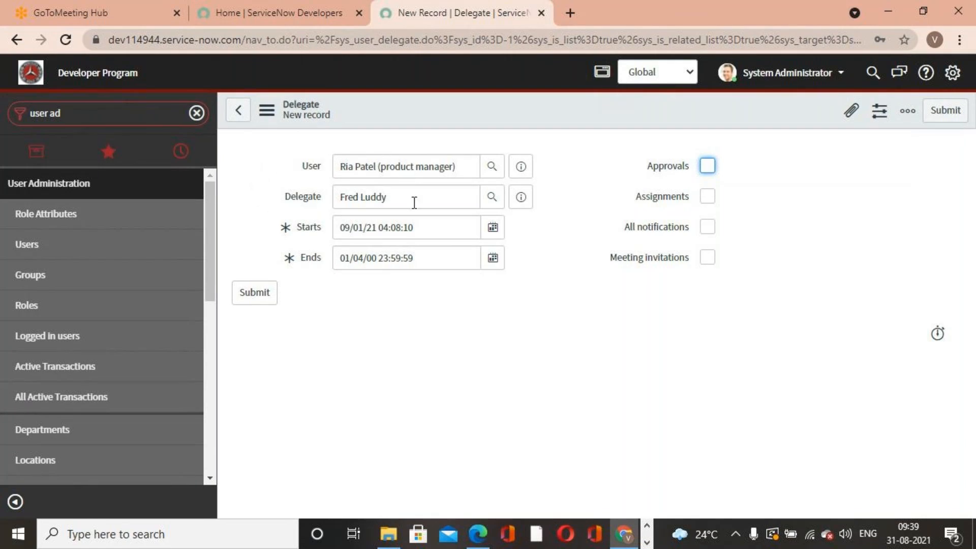
# - Re-enable Approvals, Assignments, All notifications and Meeting invitations for the delegate
pyautogui.moveTo(414, 202); pyautogui.dragTo(317, 199)
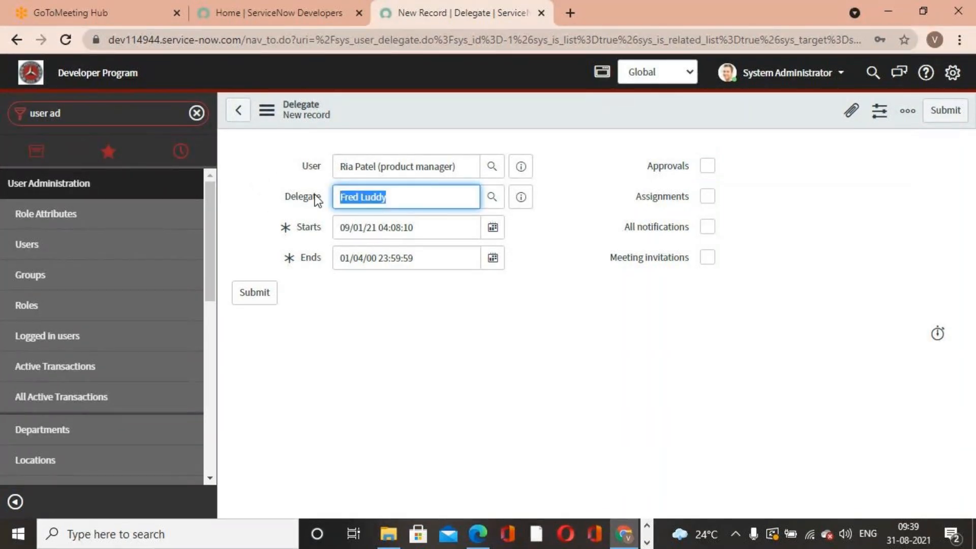
pyautogui.click(405, 341)
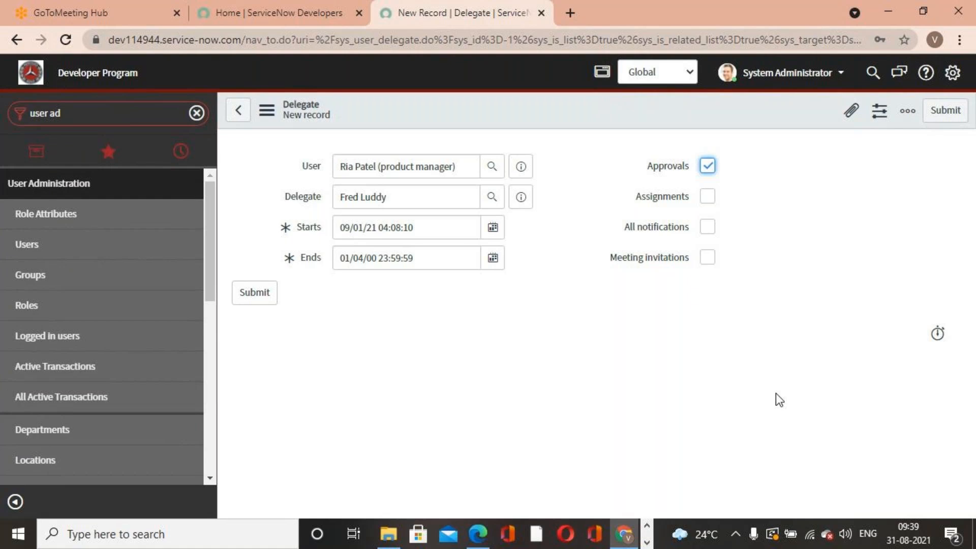
pyautogui.moveTo(458, 167); pyautogui.dragTo(286, 161)
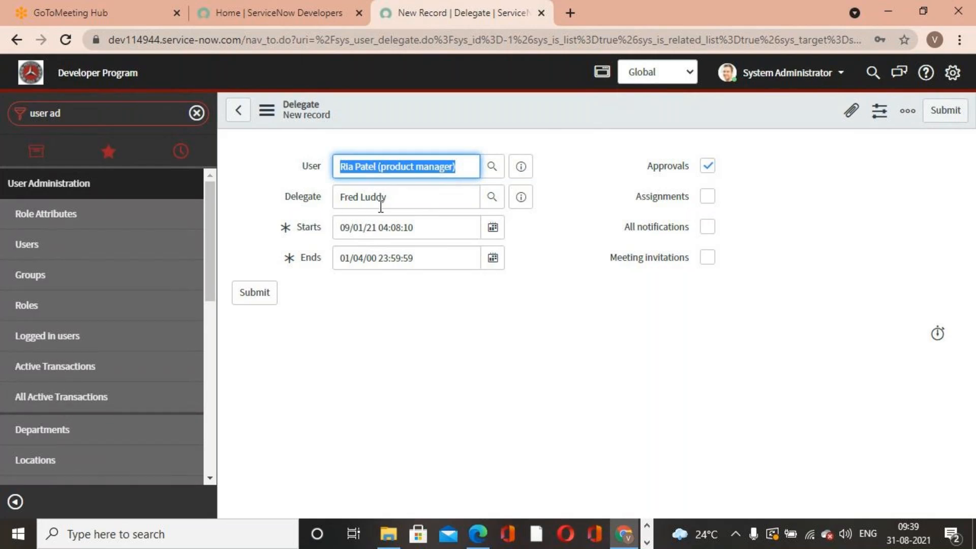
pyautogui.click(707, 196)
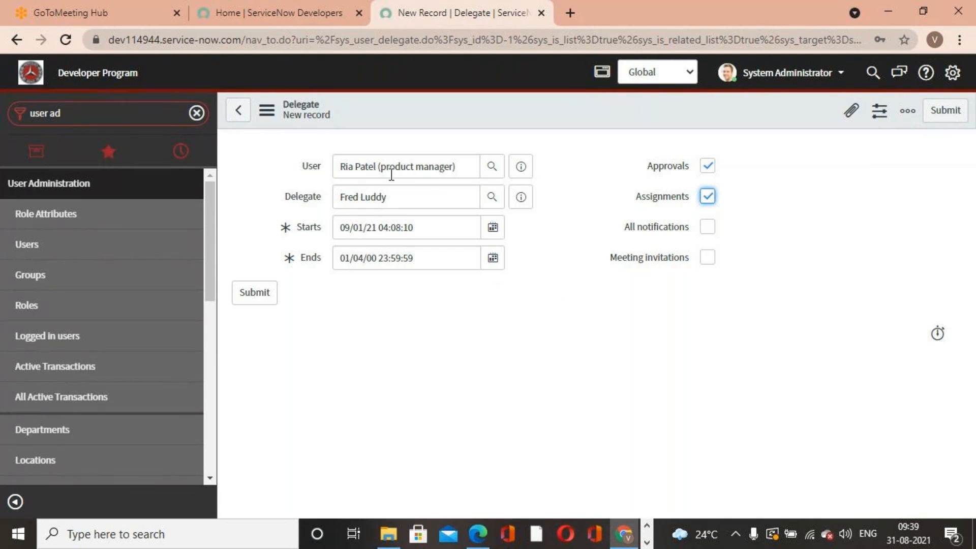
pyautogui.click(705, 229)
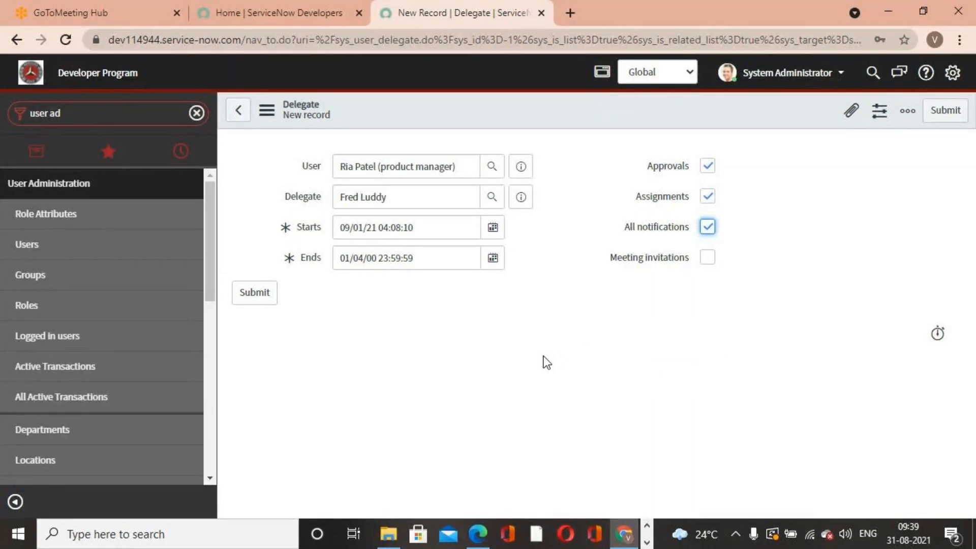
pyautogui.tripleClick(341, 164)
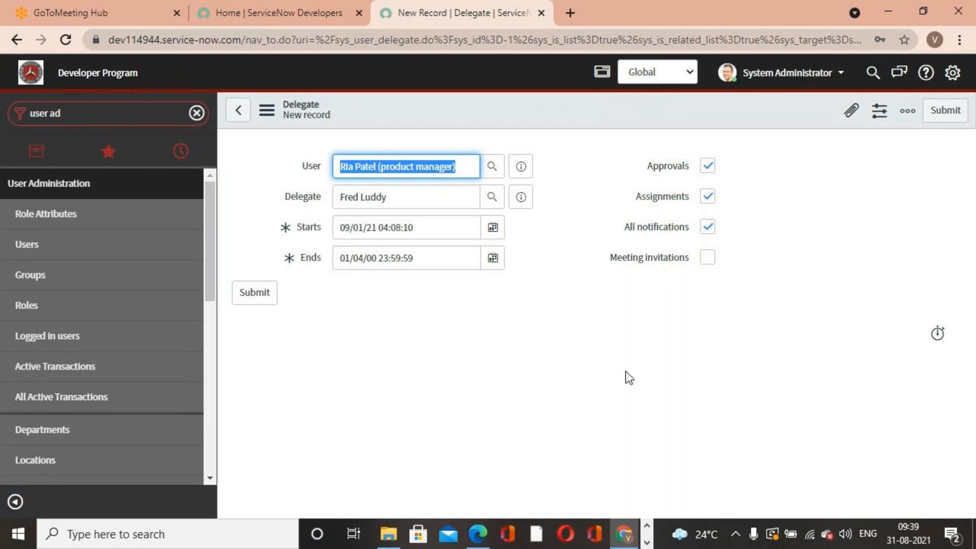
pyautogui.click(712, 260)
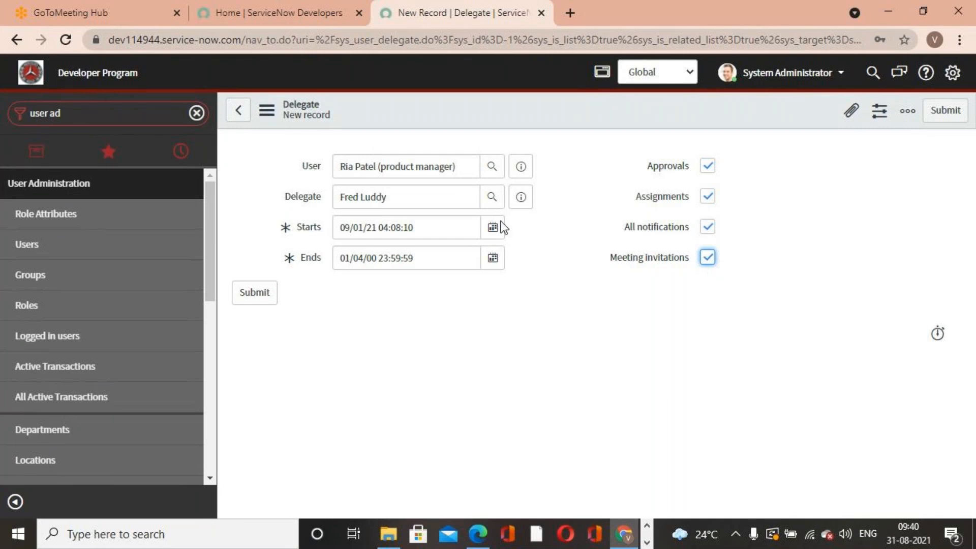
# - Submit the delegate record, update the product manager's user record and dismiss the browser's save-password prompt
pyautogui.moveTo(413, 210); pyautogui.dragTo(316, 201)
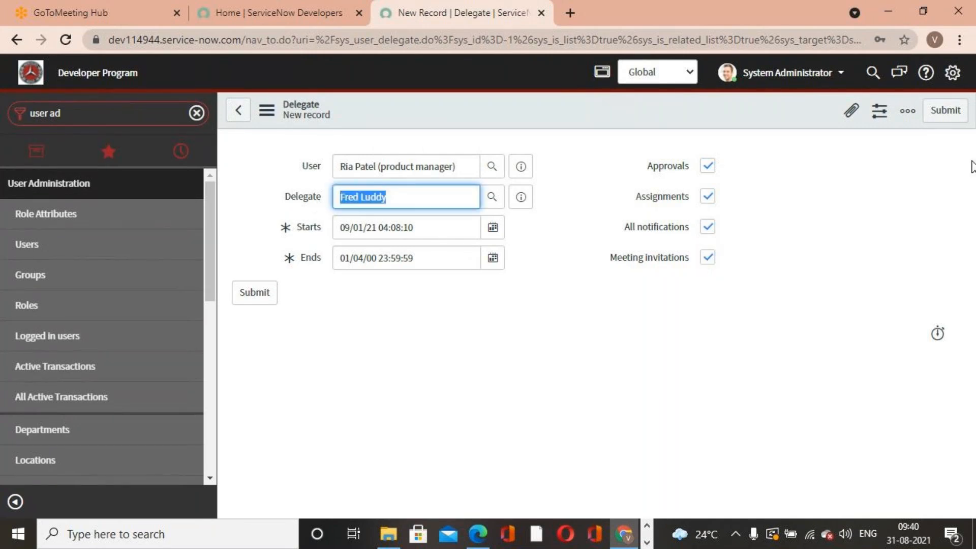
pyautogui.click(944, 110)
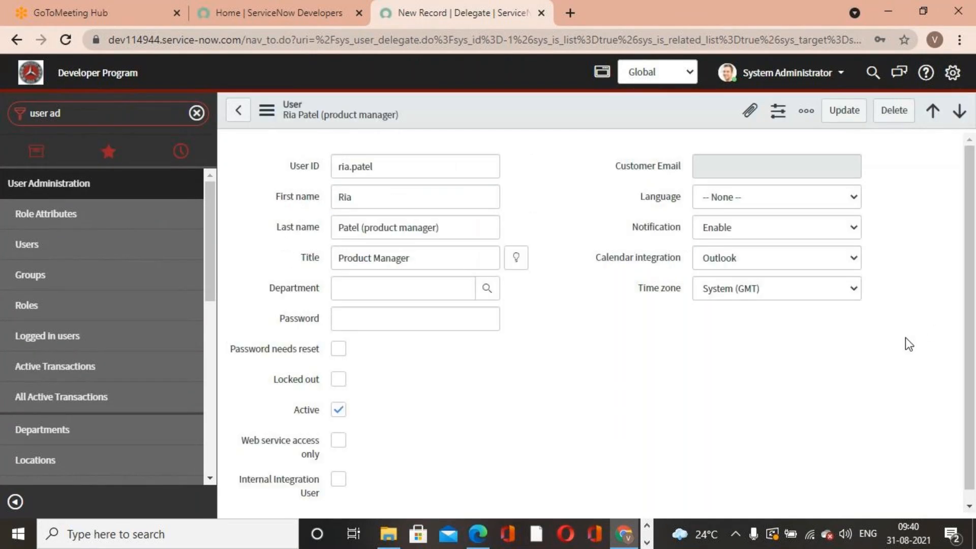
pyautogui.click(839, 116)
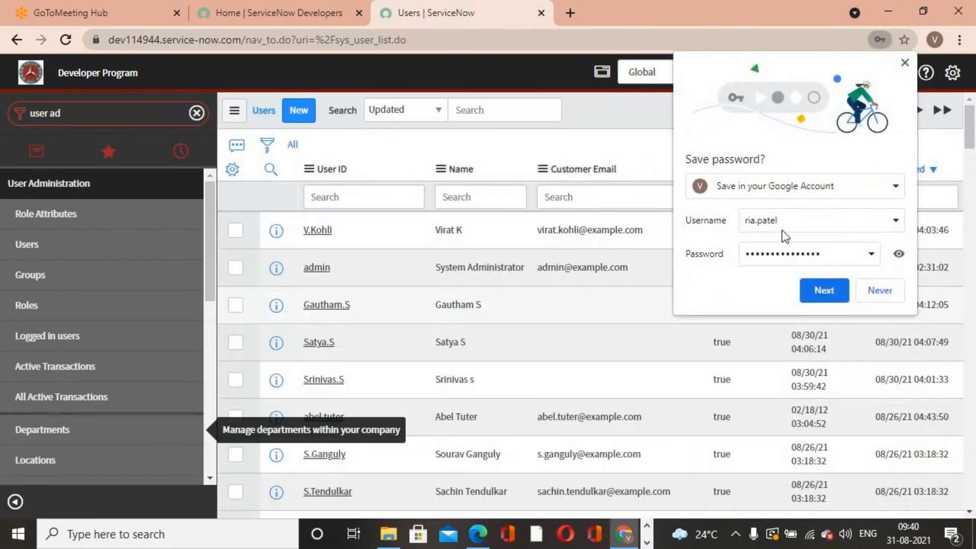
pyautogui.click(904, 63)
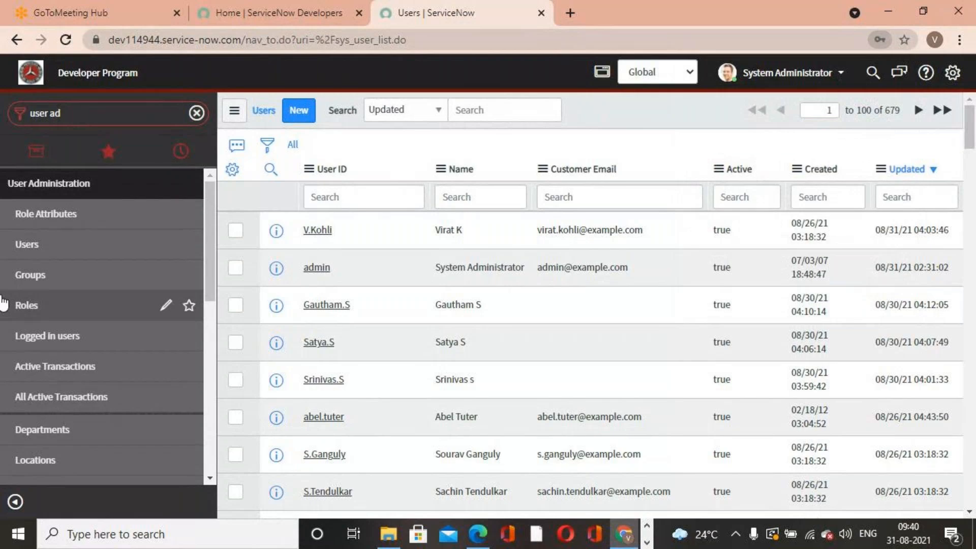
# - Open the Delegates list and clear its filter to show all delegation records
pyautogui.scroll(-5, 30, 351)
pyautogui.scroll(-2, 30, 355)
pyautogui.click(57, 407)
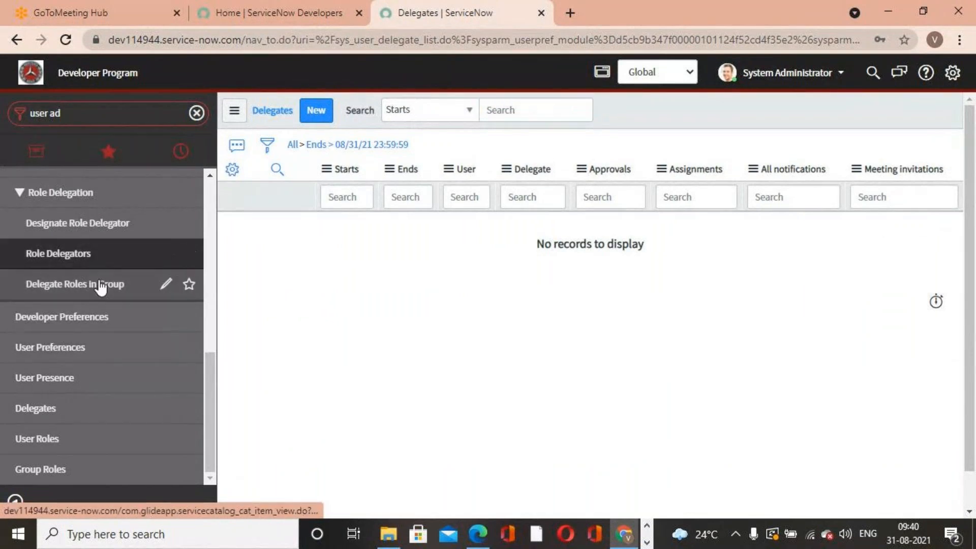
pyautogui.click(96, 259)
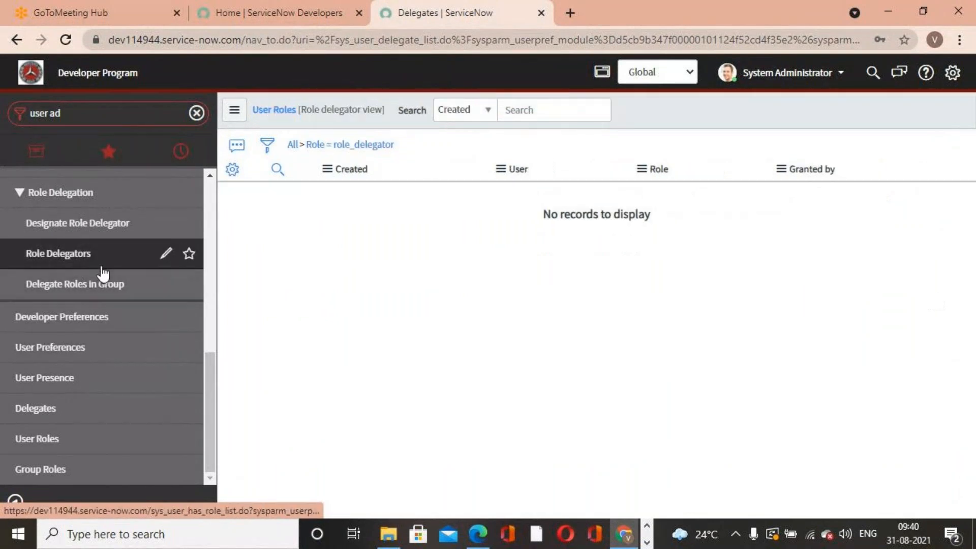
pyautogui.click(51, 408)
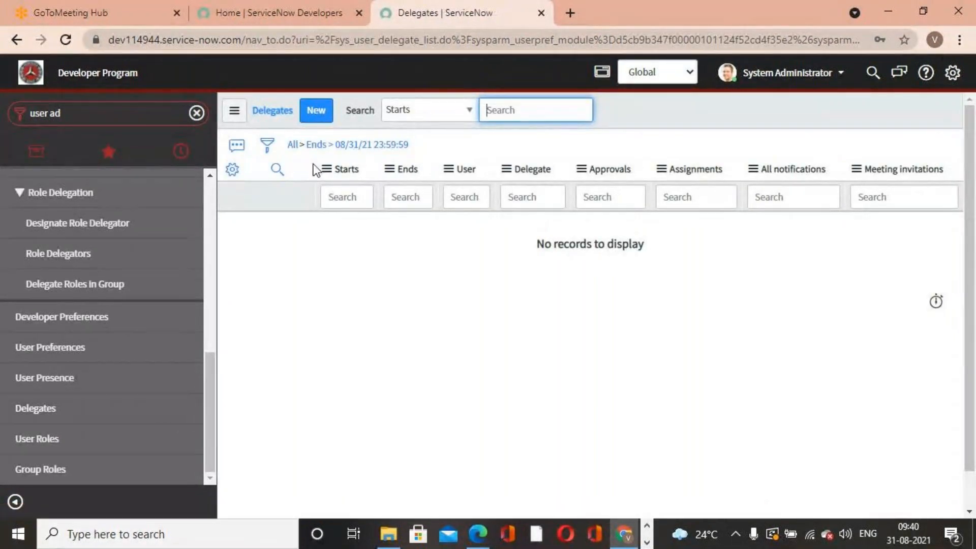
pyautogui.click(293, 145)
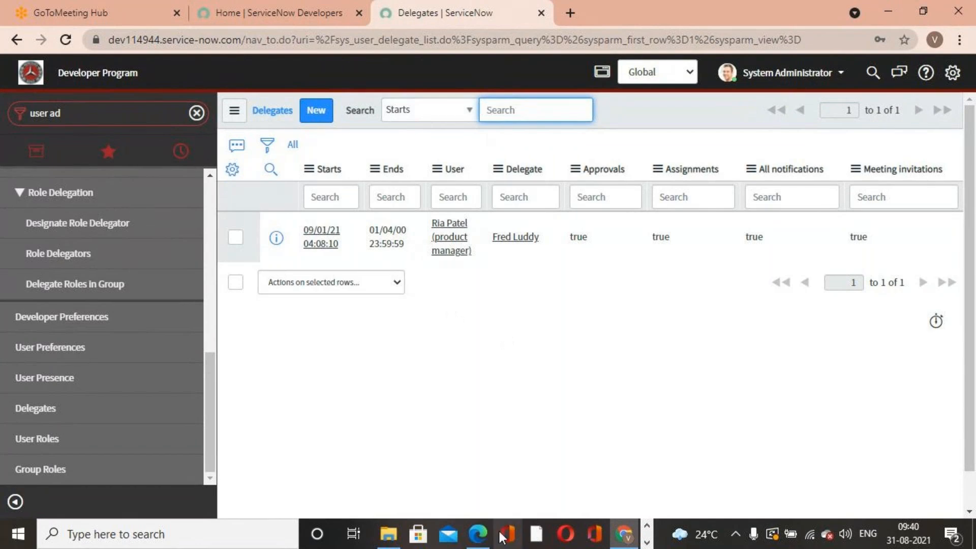
# - Switch to the ServiceNow guide PDF and scroll to the exercise on assigning a role to a group
pyautogui.click(477, 534)
pyautogui.scroll(-20, 649, 371)
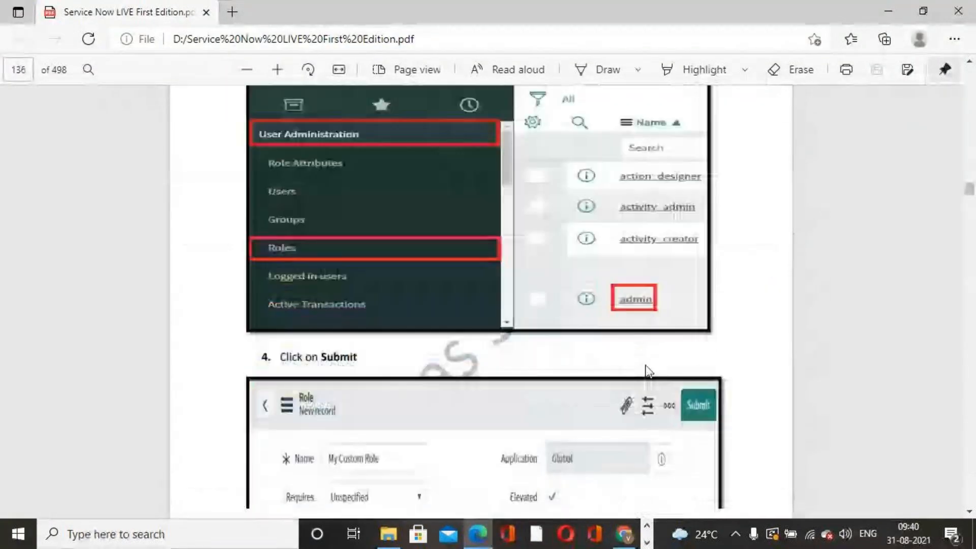
pyautogui.scroll(-20, 649, 371)
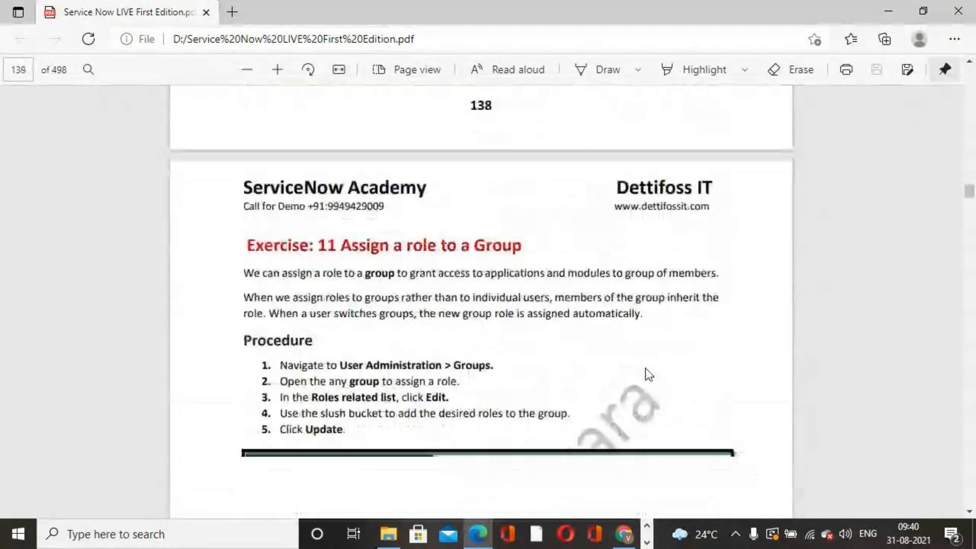
pyautogui.click(265, 535)
pyautogui.write('notes')
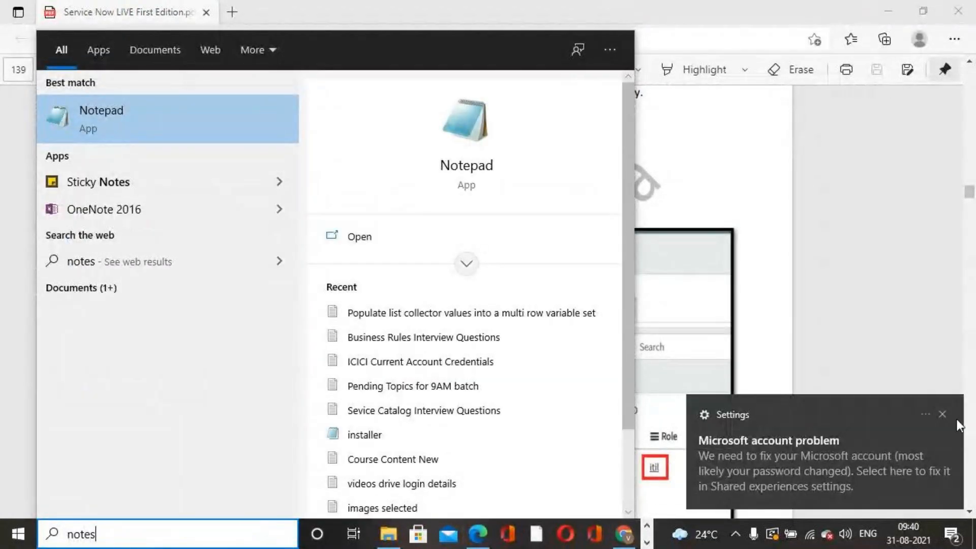
pyautogui.click(942, 414)
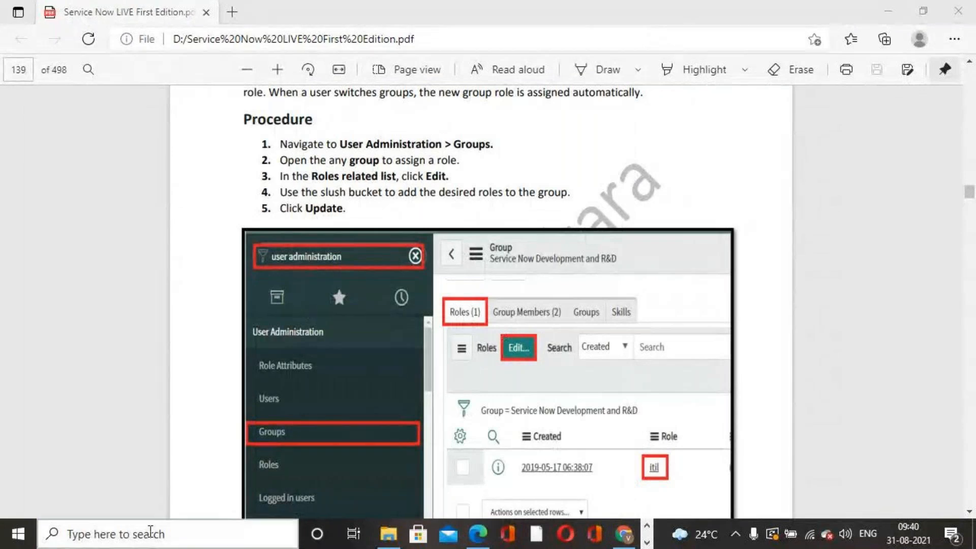
pyautogui.click(141, 542)
pyautogui.write('note')
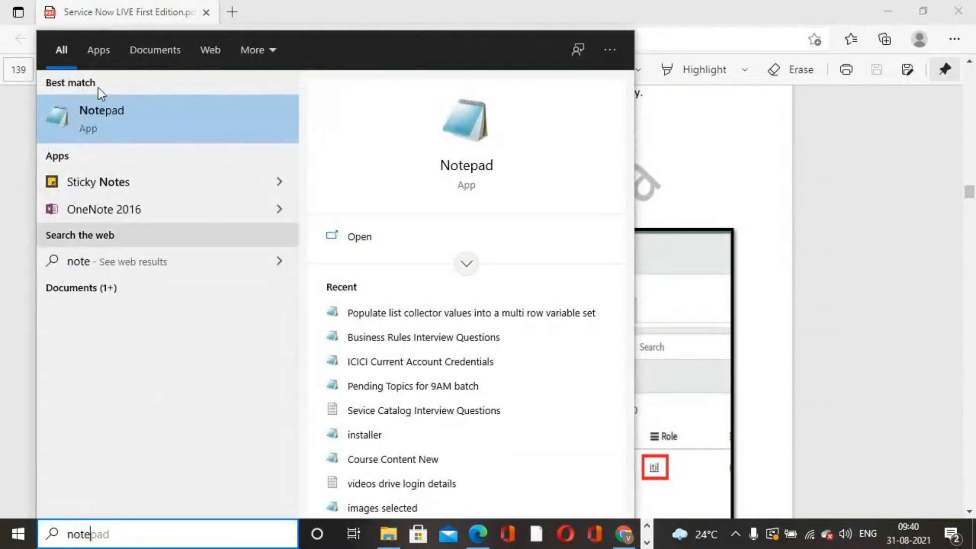
pyautogui.click(873, 191)
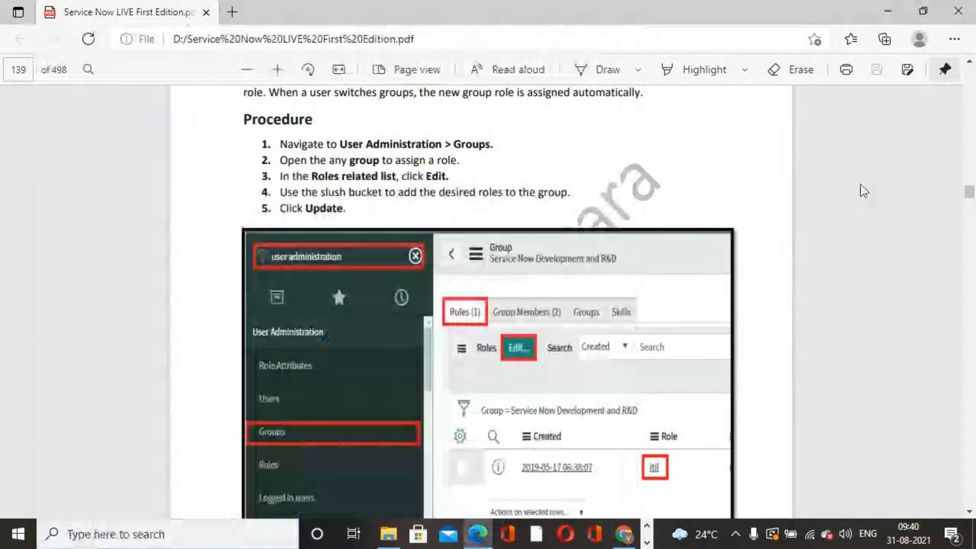
pyautogui.scroll(4, 711, 228)
# - Return to ServiceNow and open ITSM Guided Setup by searching the application navigator for itsm guide
pyautogui.click(621, 538)
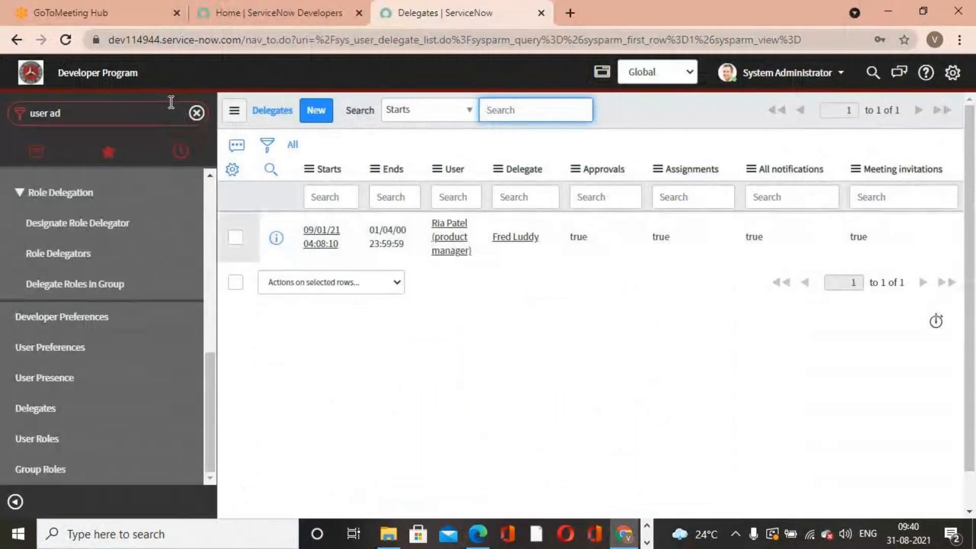
pyautogui.click(140, 116)
pyautogui.press('BackSpace')
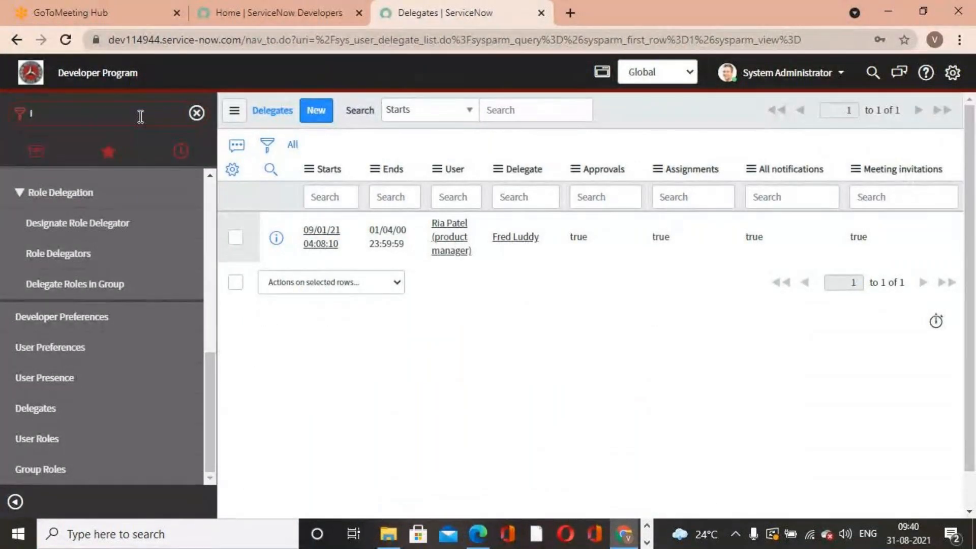
pyautogui.write('itsm g')
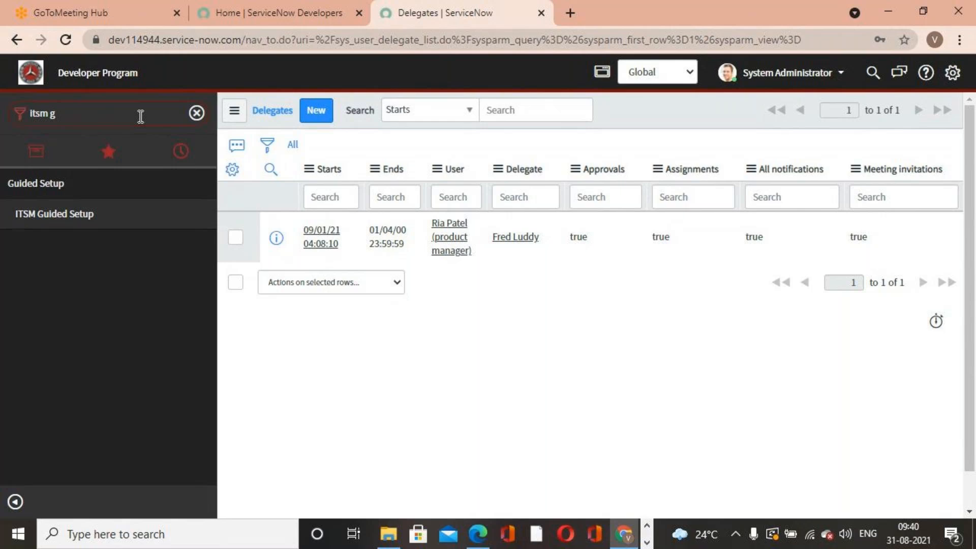
pyautogui.write('uide')
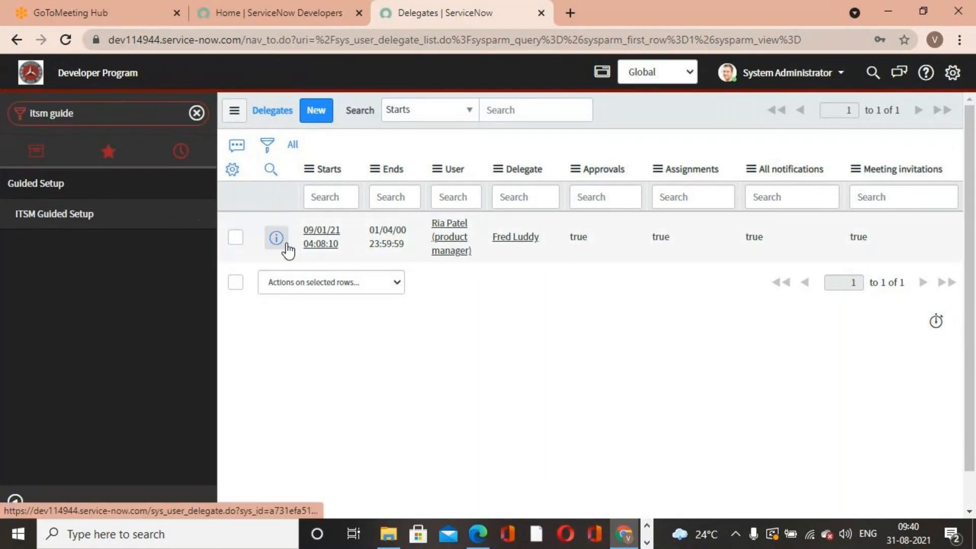
pyautogui.click(286, 244)
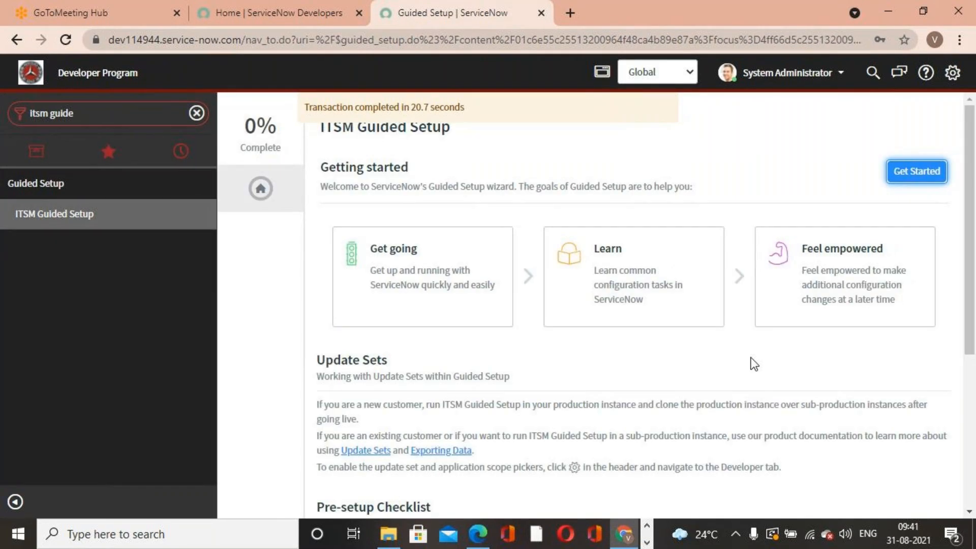
# - Start the ITSM Guided Setup wizard from its Getting started page
pyautogui.scroll(-5, 559, 285)
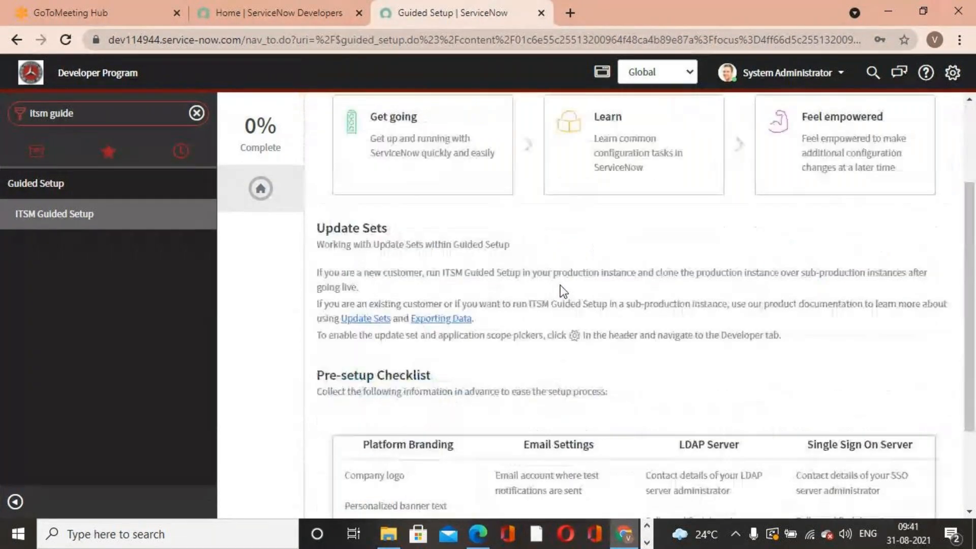
pyautogui.scroll(1, 623, 359)
pyautogui.scroll(-1, 623, 360)
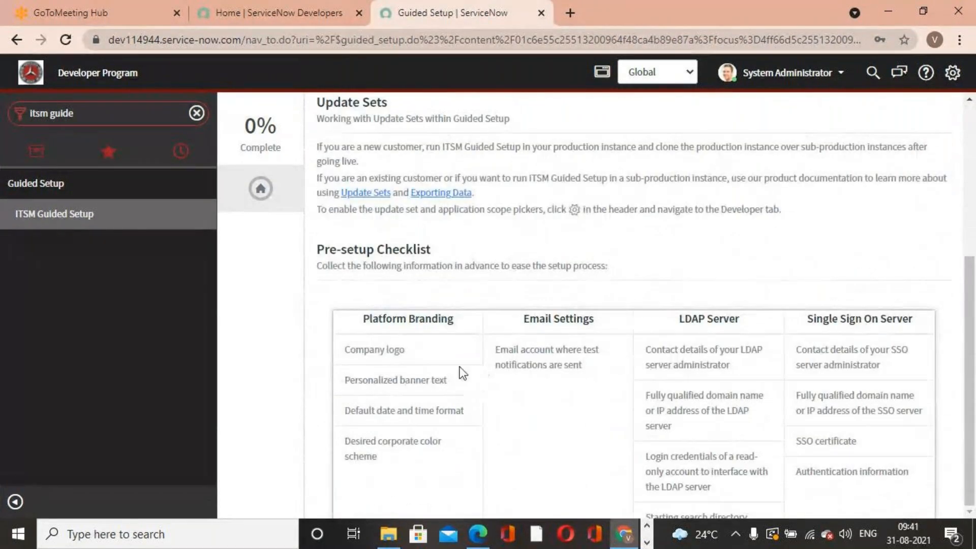
pyautogui.scroll(5, 407, 353)
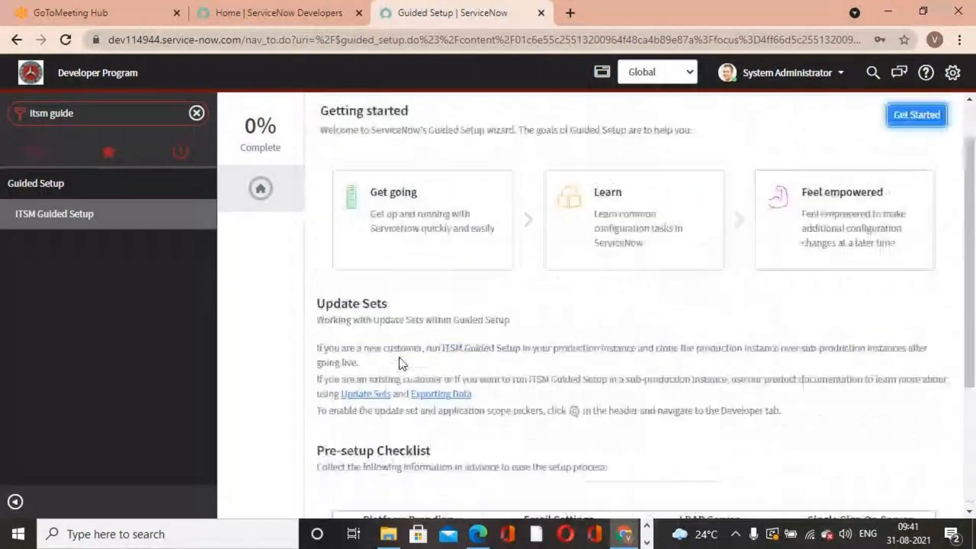
pyautogui.scroll(-1, 398, 358)
pyautogui.scroll(-3, 402, 358)
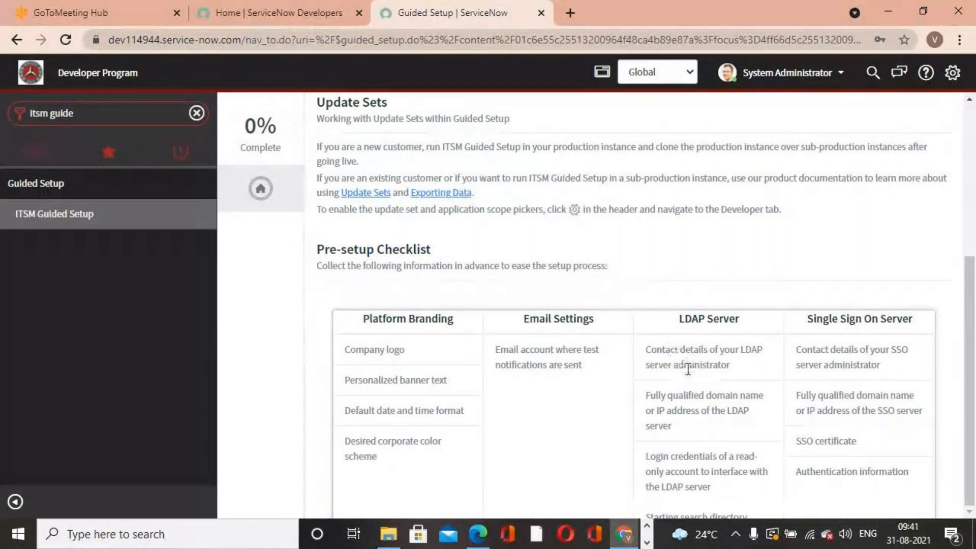
pyautogui.scroll(5, 854, 391)
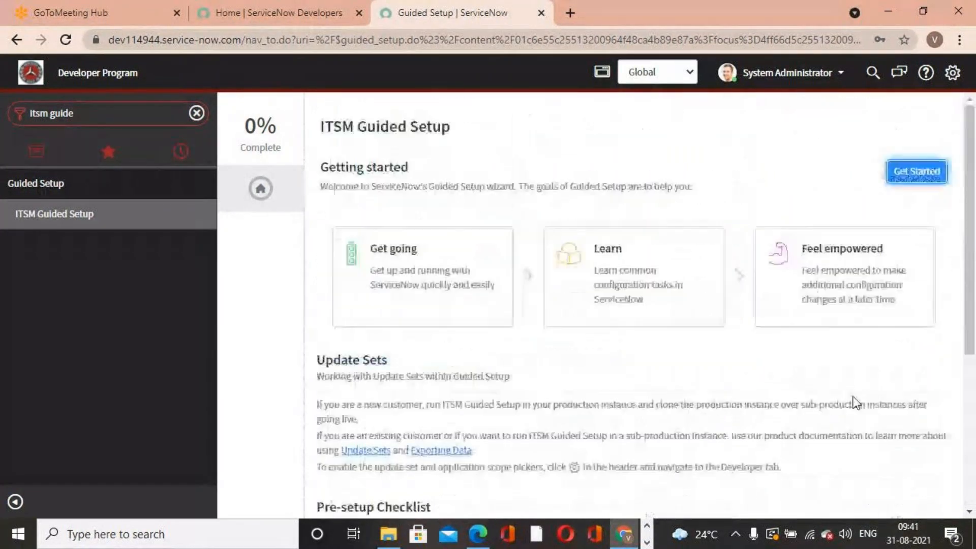
pyautogui.click(920, 175)
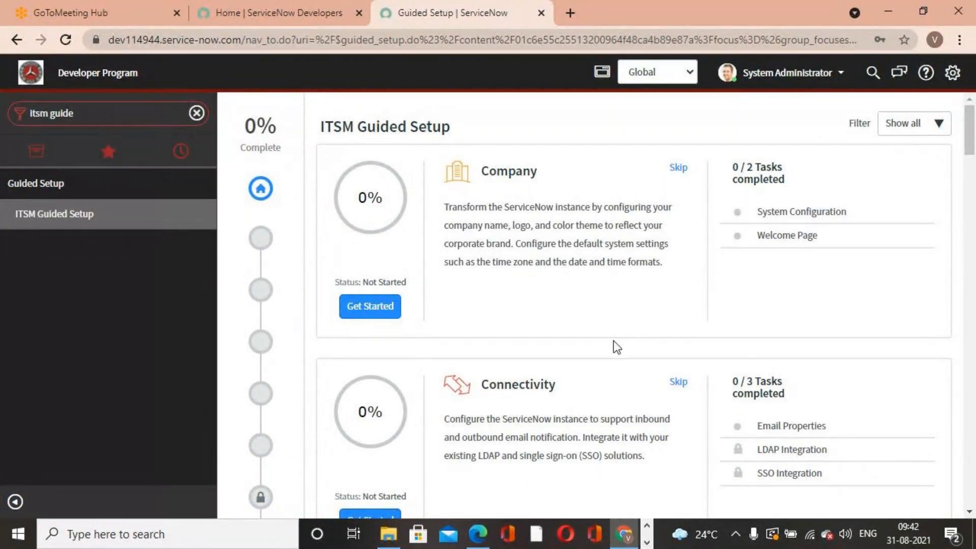
# - Review the ITSM Guided Setup categories and the tasks listed under each
pyautogui.scroll(-10, 617, 347)
pyautogui.scroll(1, 541, 104)
pyautogui.scroll(-4, 566, 254)
pyautogui.scroll(6, 509, 203)
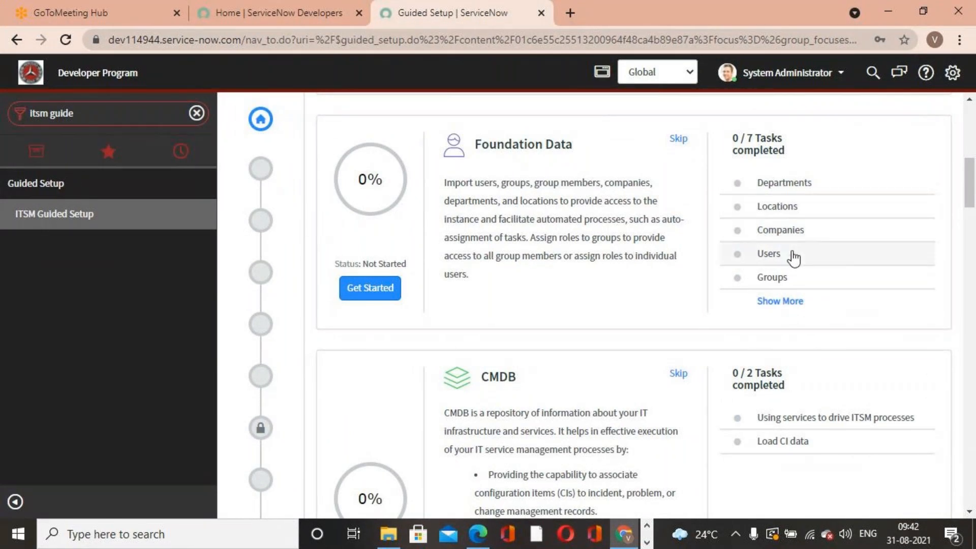
pyautogui.scroll(-2, 777, 245)
pyautogui.scroll(-7, 777, 249)
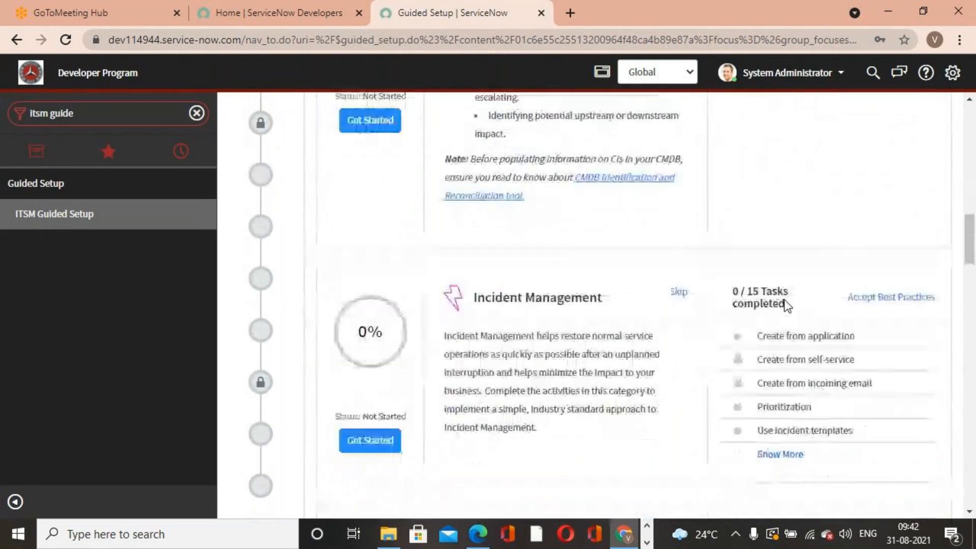
pyautogui.scroll(-5, 632, 275)
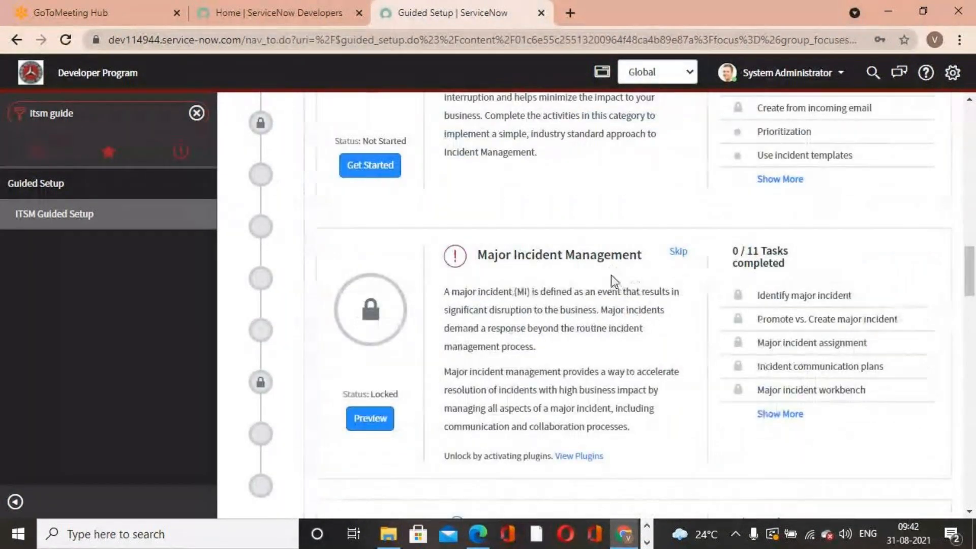
pyautogui.scroll(-6, 610, 275)
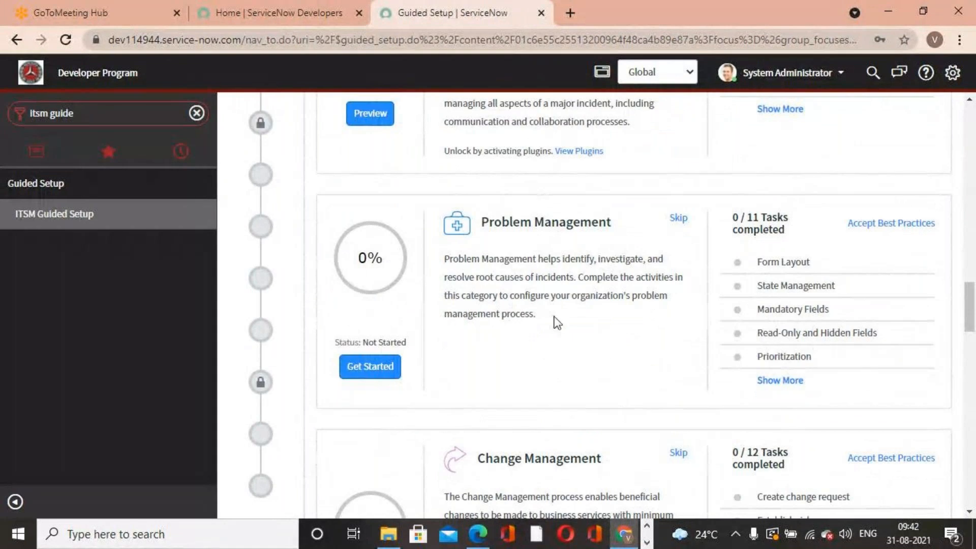
pyautogui.scroll(-17, 558, 321)
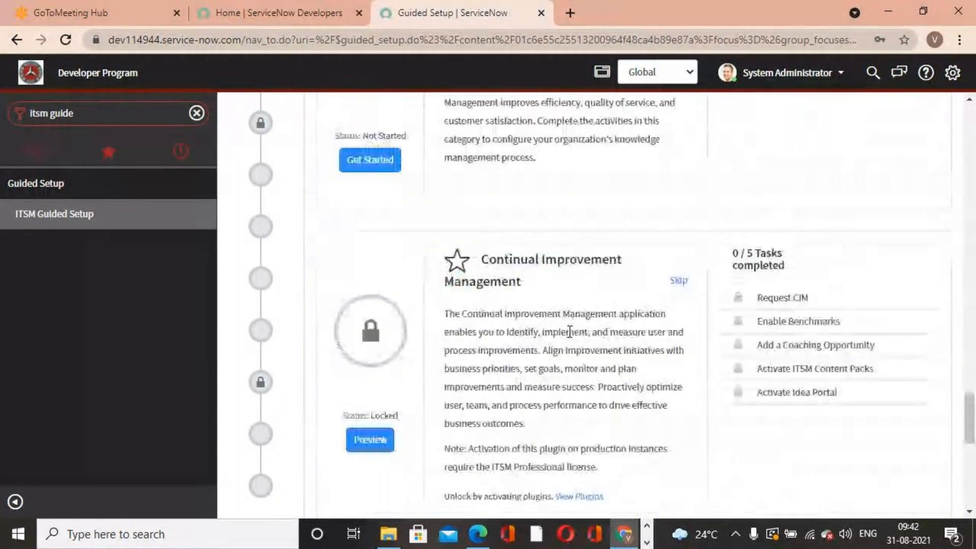
pyautogui.scroll(-10, 570, 332)
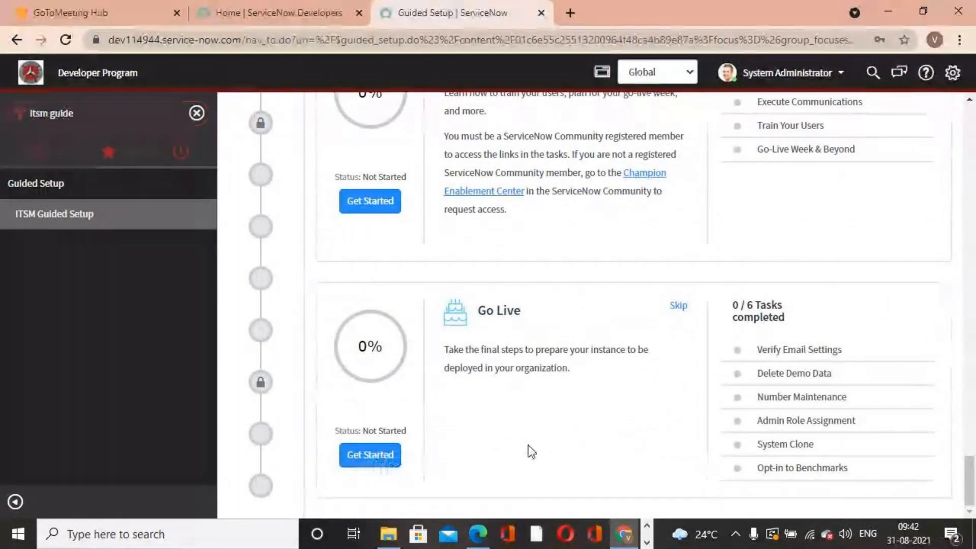
pyautogui.scroll(9, 586, 320)
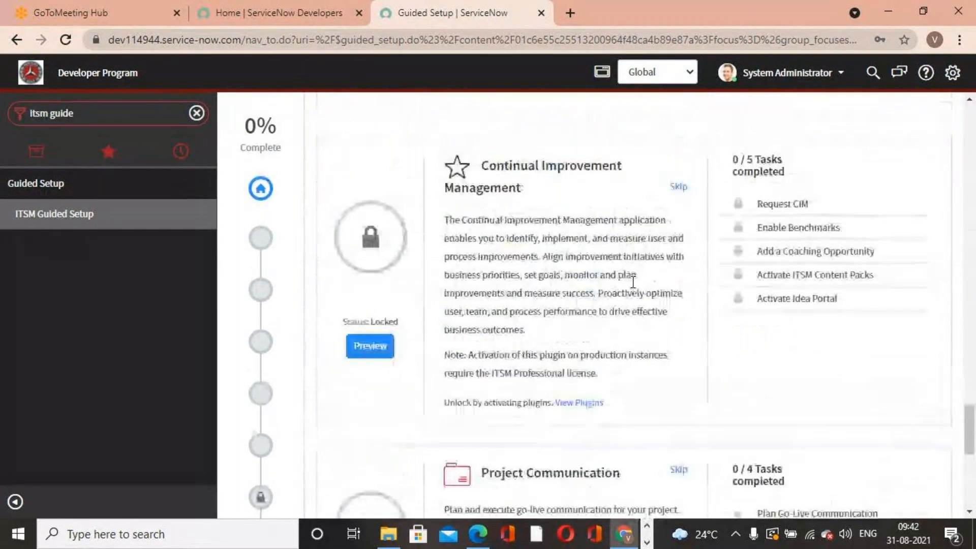
pyautogui.scroll(3, 633, 281)
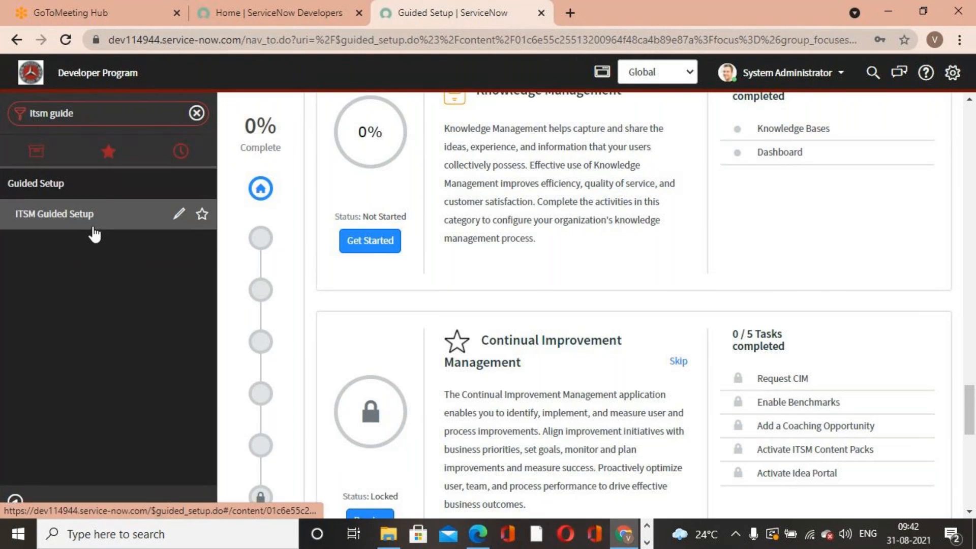
pyautogui.scroll(2, 274, 338)
pyautogui.scroll(-4, 298, 340)
pyautogui.scroll(9, 623, 408)
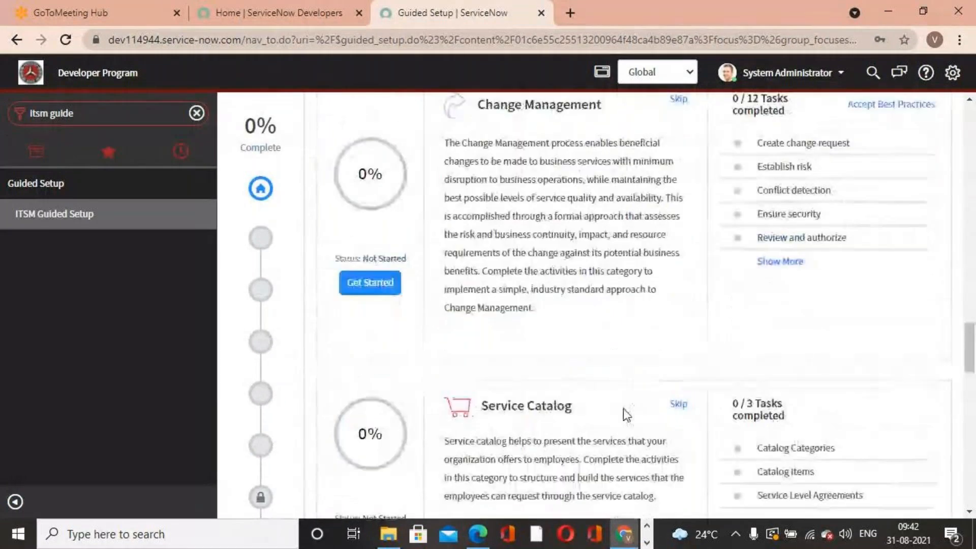
pyautogui.scroll(12, 623, 407)
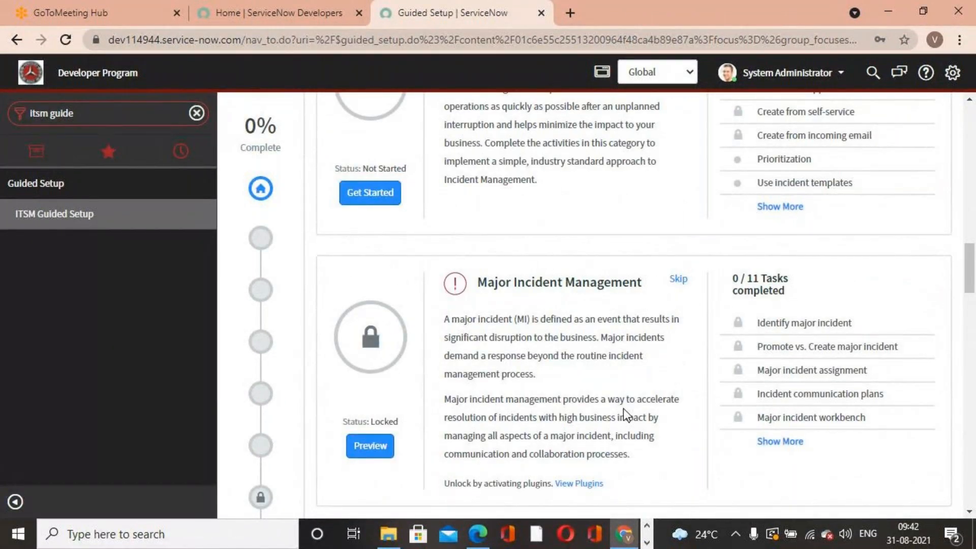
# - Switch to a new Notepad window and type the line PDI Account Creation
pyautogui.click(210, 542)
pyautogui.write('notes')
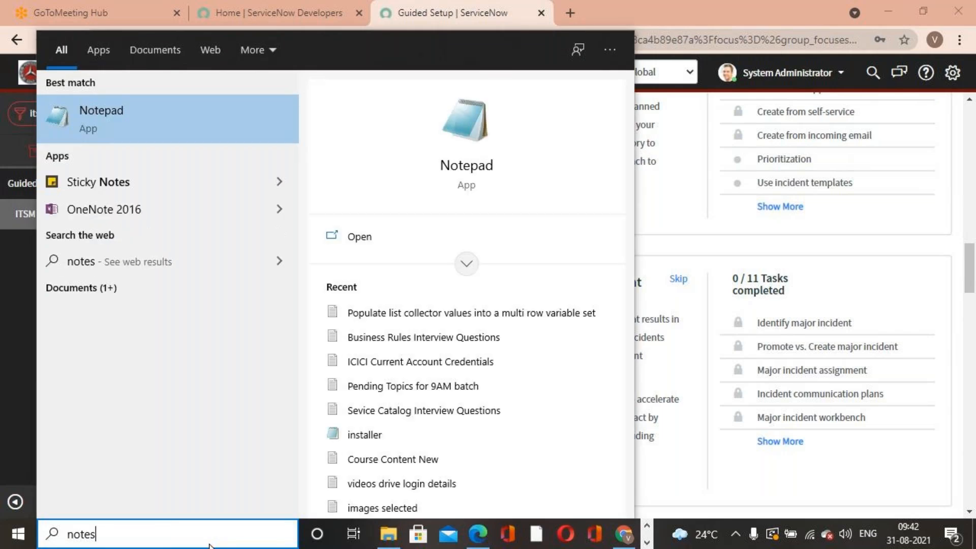
pyautogui.click(175, 121)
pyautogui.click(559, 153)
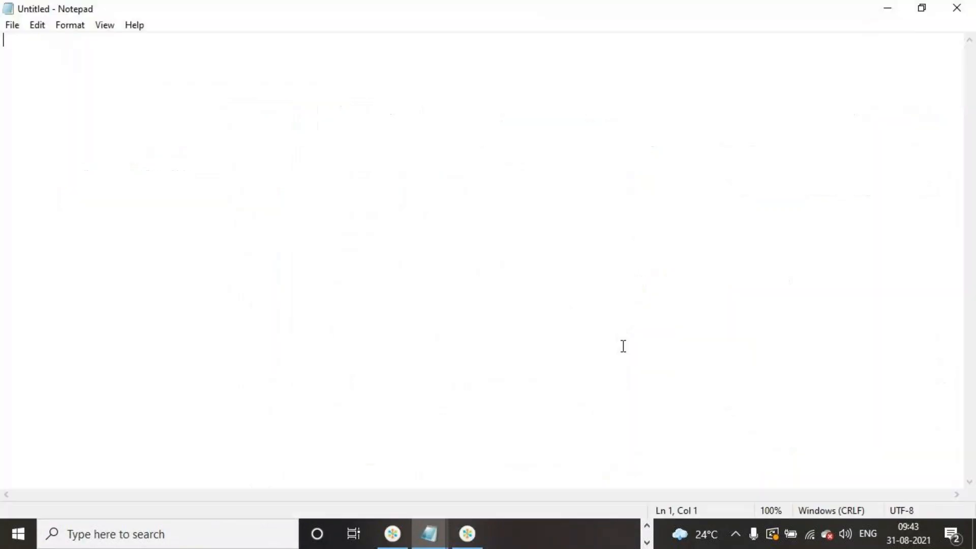
pyautogui.press('Return')
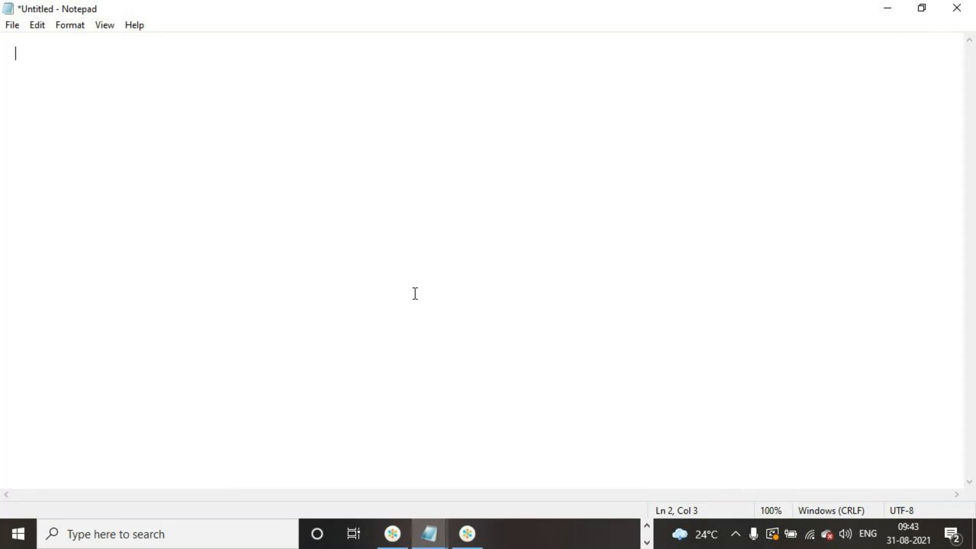
pyautogui.write('B')
pyautogui.press('BackSpace')
pyautogui.write('PDI Account Creation')
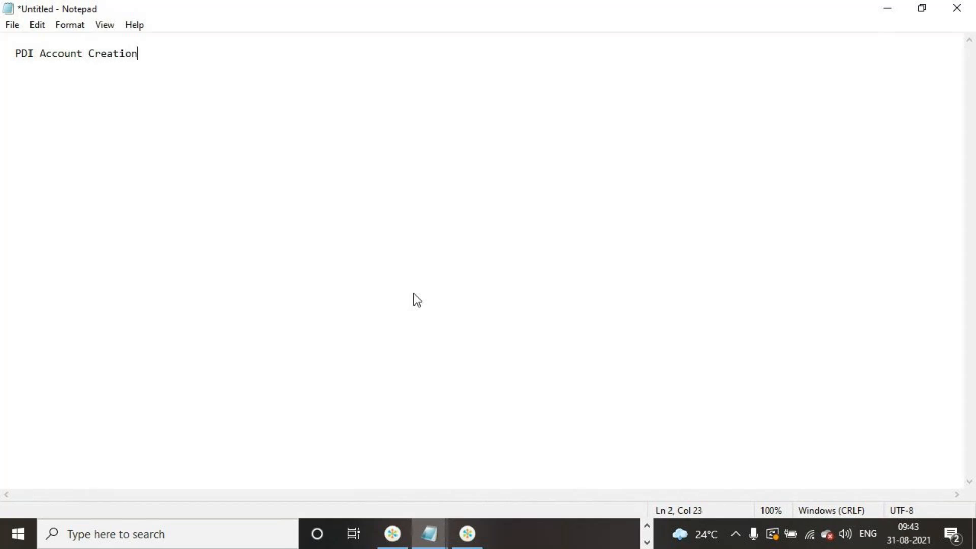
# - Add the lines User Interface, Forms and List below PDI Account Creation
pyautogui.press('Return')
pyautogui.write('User Interface')
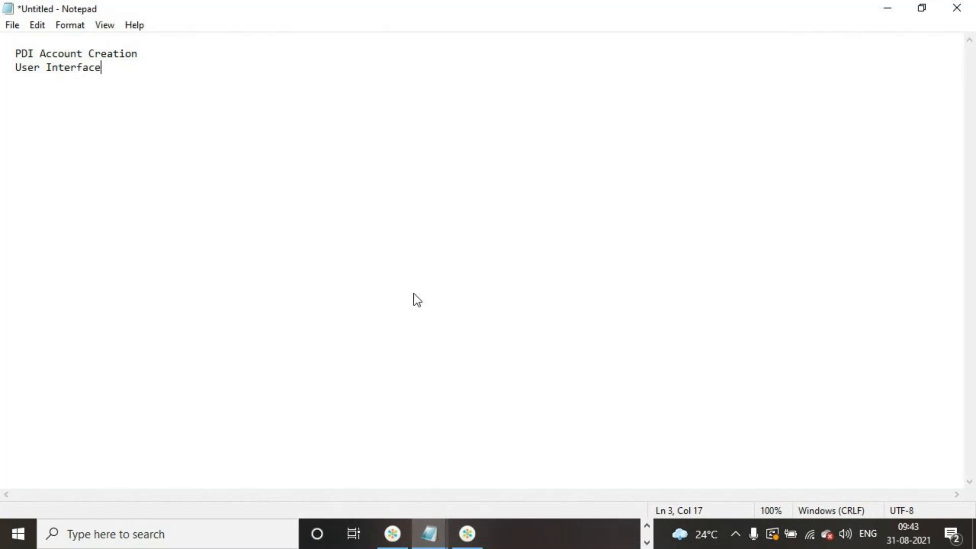
pyautogui.press('Return')
pyautogui.write('Forms')
pyautogui.press('Return')
pyautogui.write('List')
pyautogui.press('Return')
# - Add the lines Tables and User Administartion to the end of the topic list
pyautogui.write('tabes')
pyautogui.press('BackSpace')
pyautogui.press('BackSpace')
pyautogui.press('BackSpace')
pyautogui.press('BackSpace')
pyautogui.press('BackSpace')
pyautogui.write('Tables')
pyautogui.press('Return')
pyautogui.write('Uset')
pyautogui.press('BackSpace')
pyautogui.write('r Adminis')
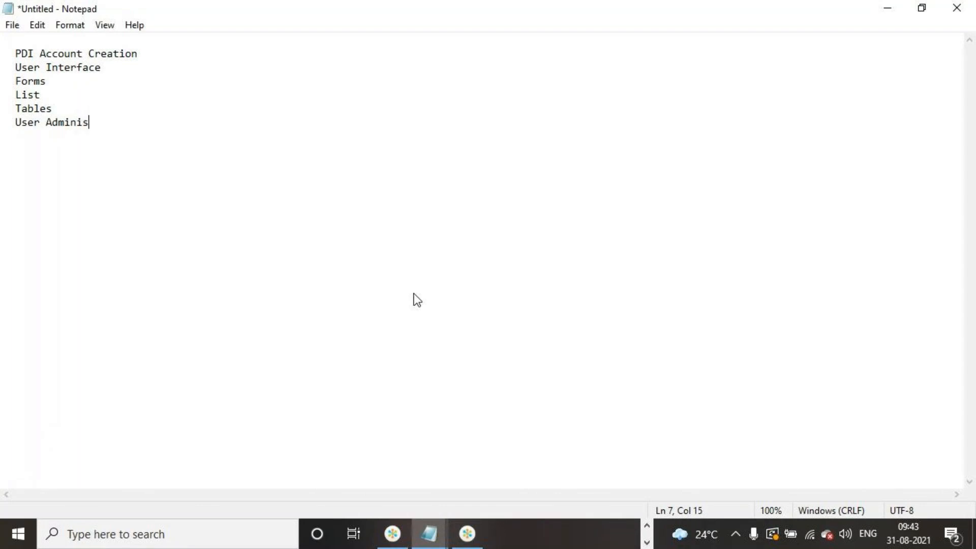
pyautogui.write('tartion')
# - Insert a new first line reading Servicenow Interoduction above PDI Account Creation
pyautogui.click(15, 51)
pyautogui.press('Return')
pyautogui.press('Return')
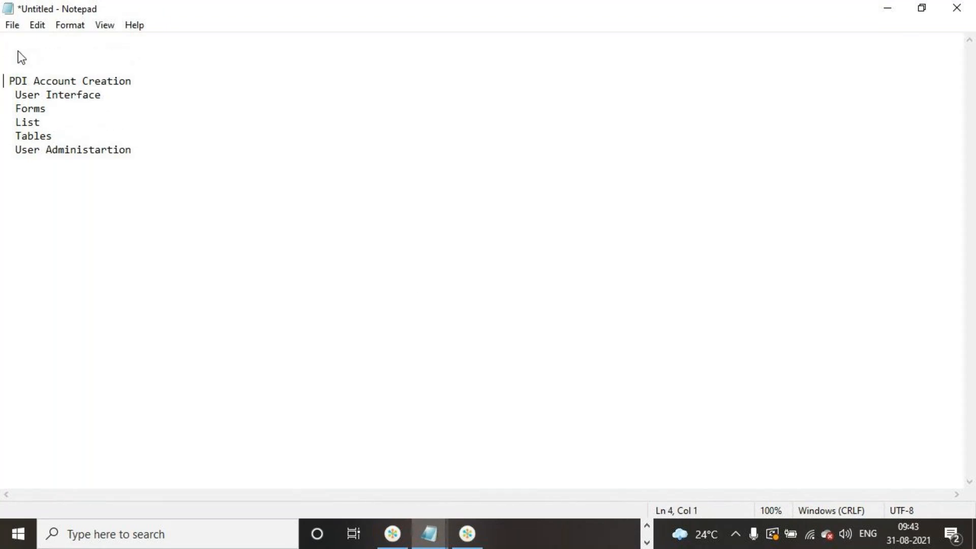
pyautogui.press('Tab')
pyautogui.press('BackSpace')
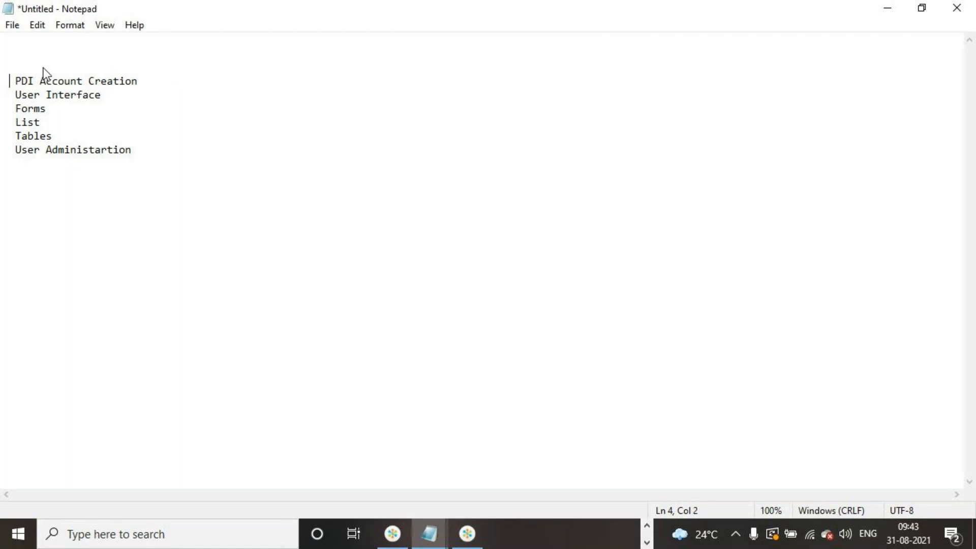
pyautogui.click(24, 64)
pyautogui.write('Servicenow Inter')
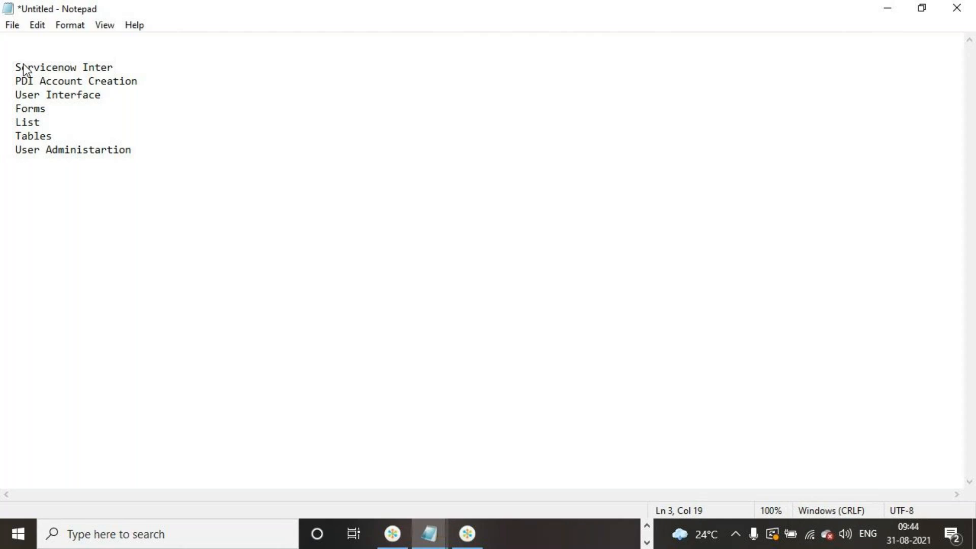
pyautogui.write('oduction')
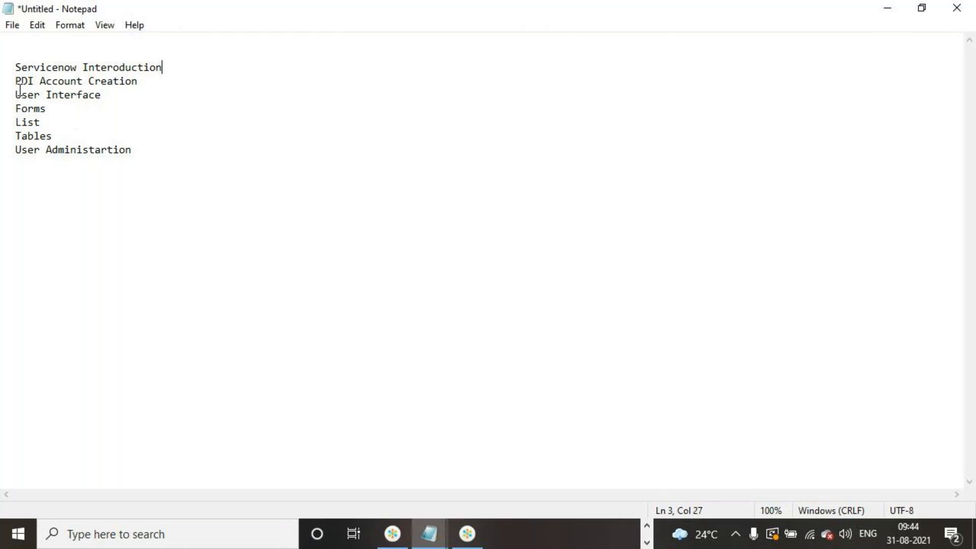
# - Add the line Incident mgmt life cycle and state model after a blank line below the topic list
pyautogui.moveTo(15, 68); pyautogui.dragTo(144, 153)
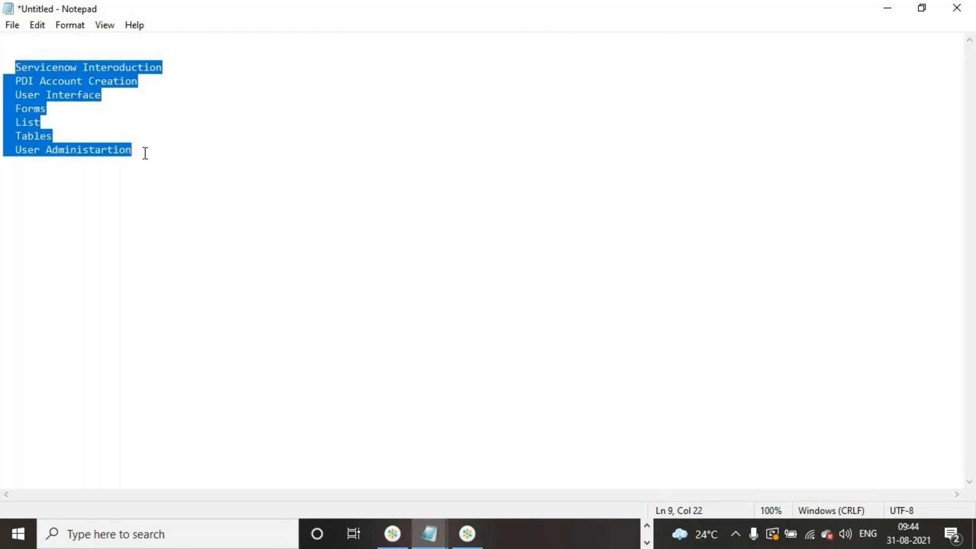
pyautogui.click(147, 155)
pyautogui.press('Return')
pyautogui.press('Return')
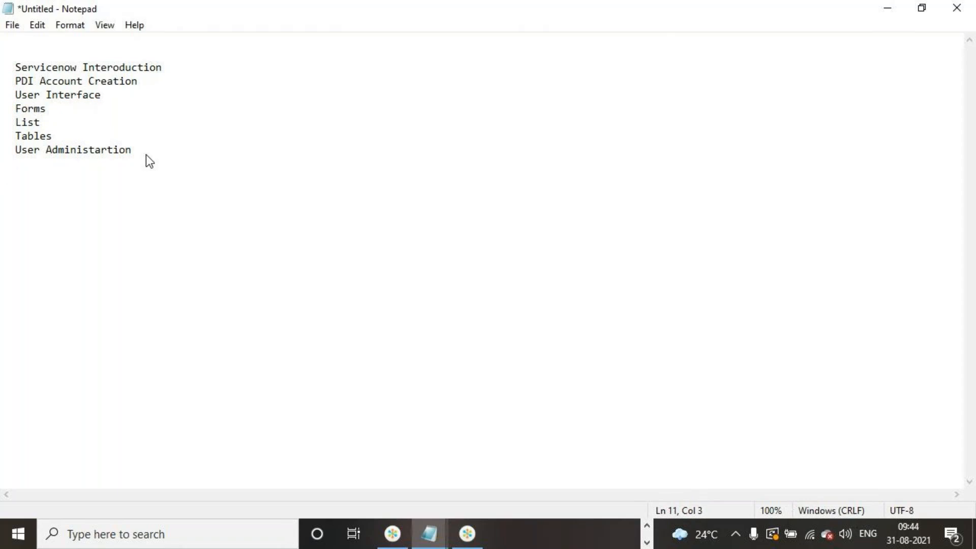
pyautogui.write('Intermedu')
pyautogui.press('BackSpace')
pyautogui.press('BackSpace')
pyautogui.press('BackSpace')
pyautogui.press('BackSpace')
pyautogui.press('BackSpace')
pyautogui.press('BackSpace')
pyautogui.press('BackSpace')
pyautogui.press('BackSpace')
pyautogui.write('ncident mgmy')
pyautogui.press('BackSpace')
pyautogui.write('t life')
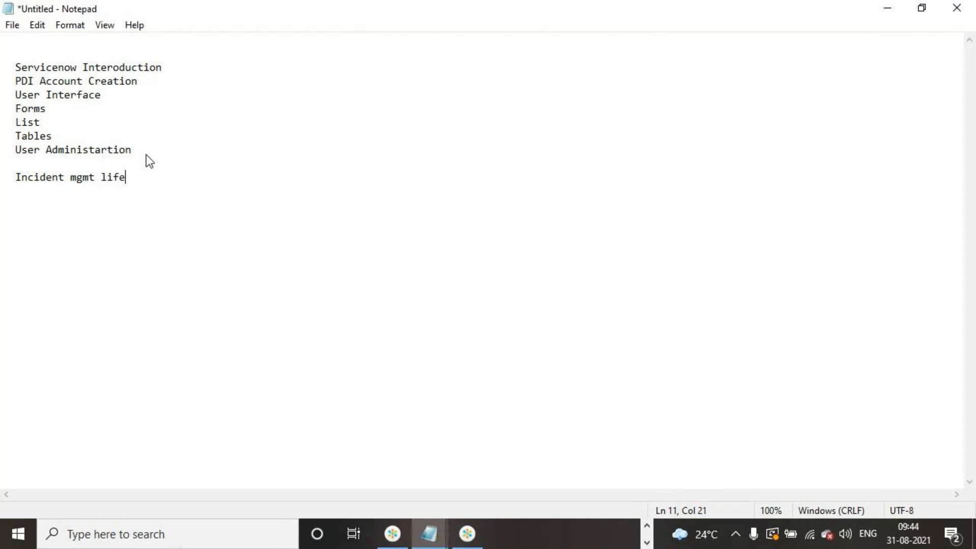
pyautogui.write(' cycle and state model')
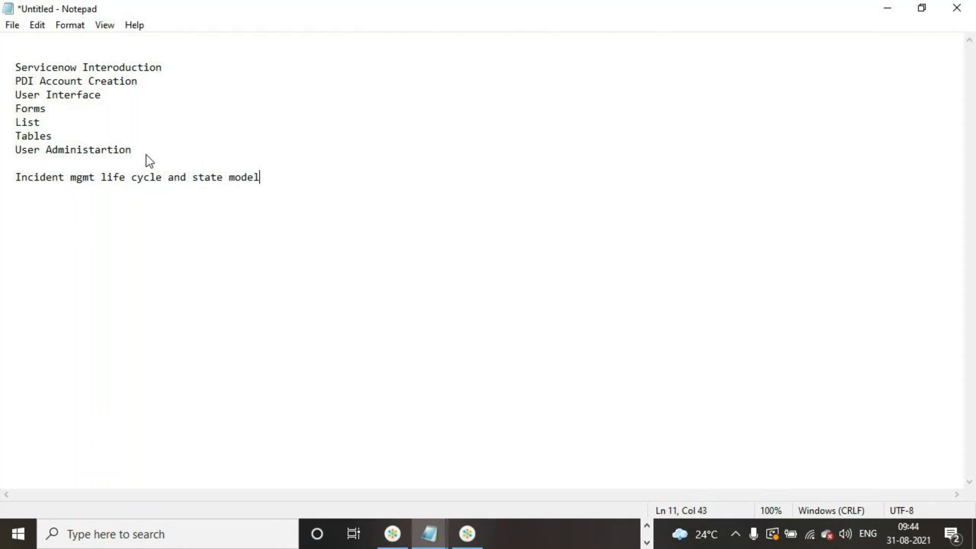
pyautogui.click(148, 152)
pyautogui.moveTo(148, 152); pyautogui.dragTo(3, 64)
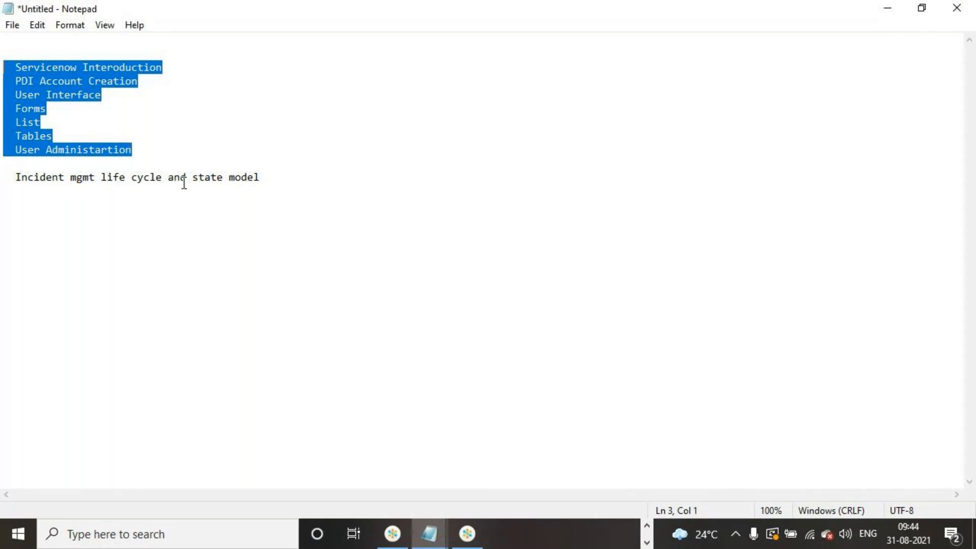
pyautogui.click(247, 252)
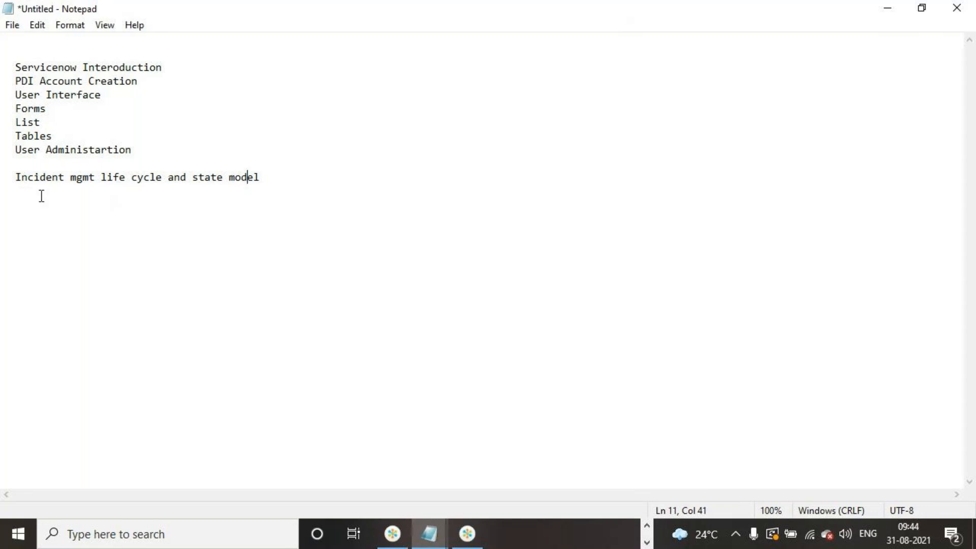
pyautogui.moveTo(15, 177); pyautogui.dragTo(261, 177)
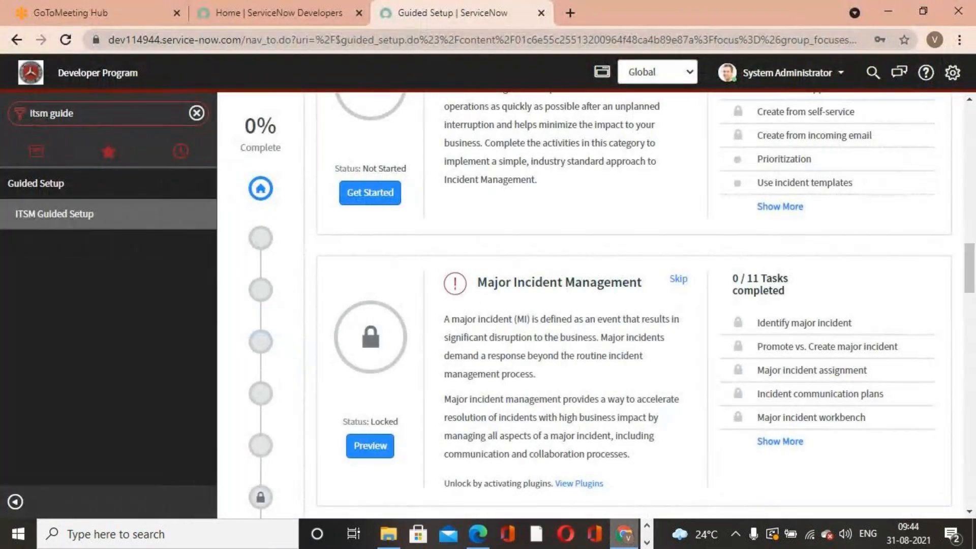
pyautogui.click(625, 533)
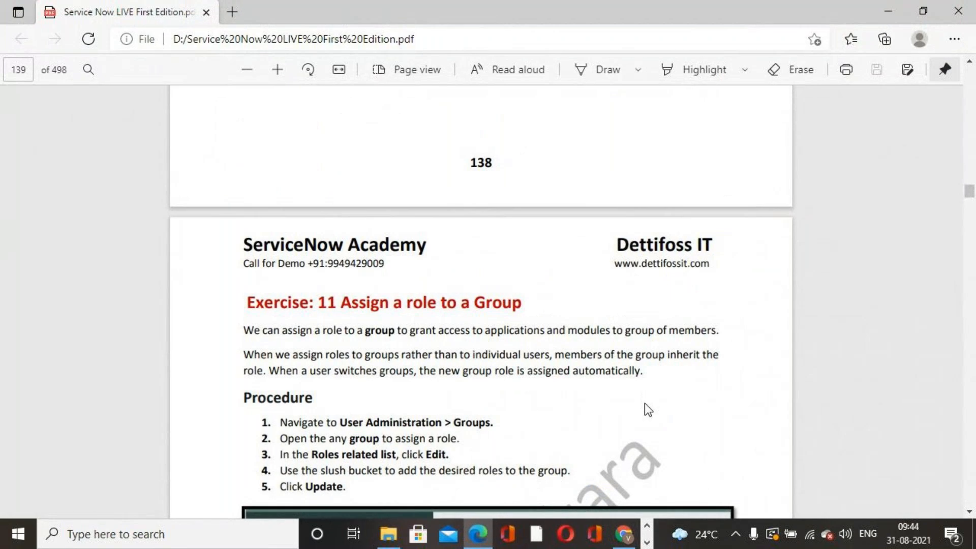
pyautogui.click(647, 543)
pyautogui.click(467, 534)
pyautogui.click(467, 534)
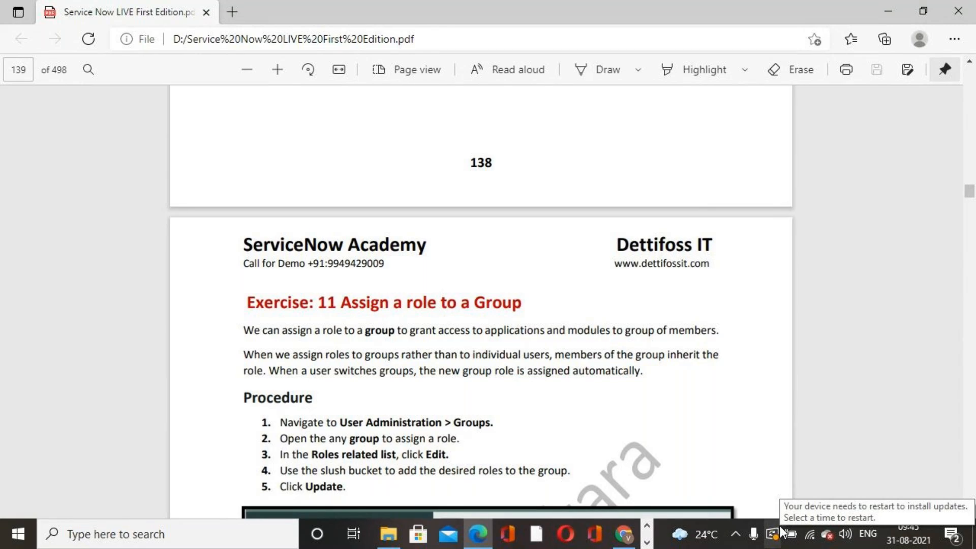
pyautogui.click(646, 542)
pyautogui.moveTo(428, 534)
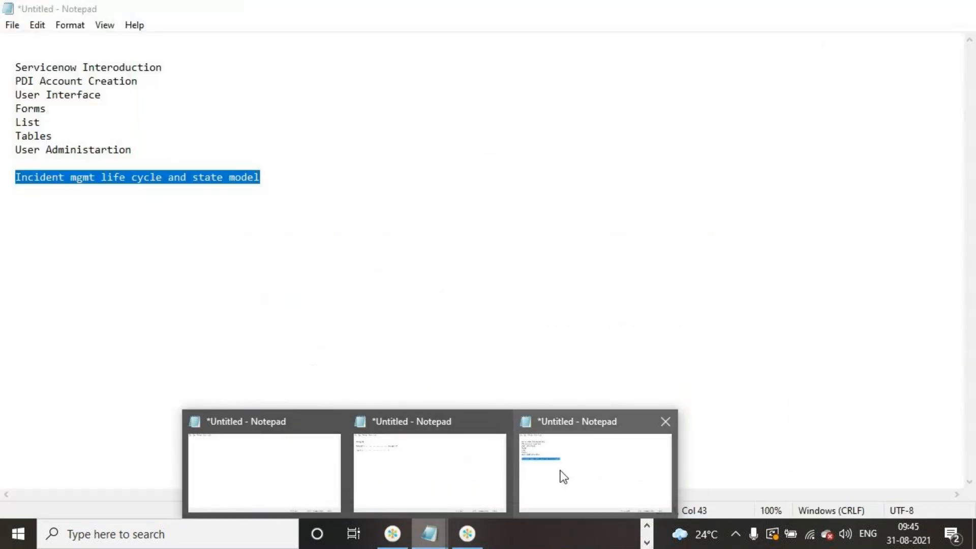
# - Return to the Notepad window and clear all the text in the document
pyautogui.click(560, 470)
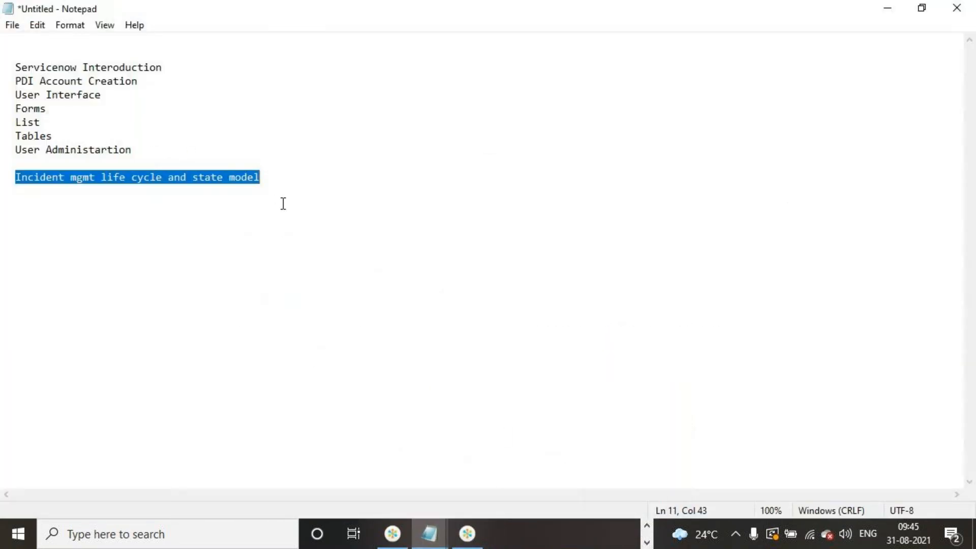
pyautogui.moveTo(281, 181); pyautogui.dragTo(3, 68)
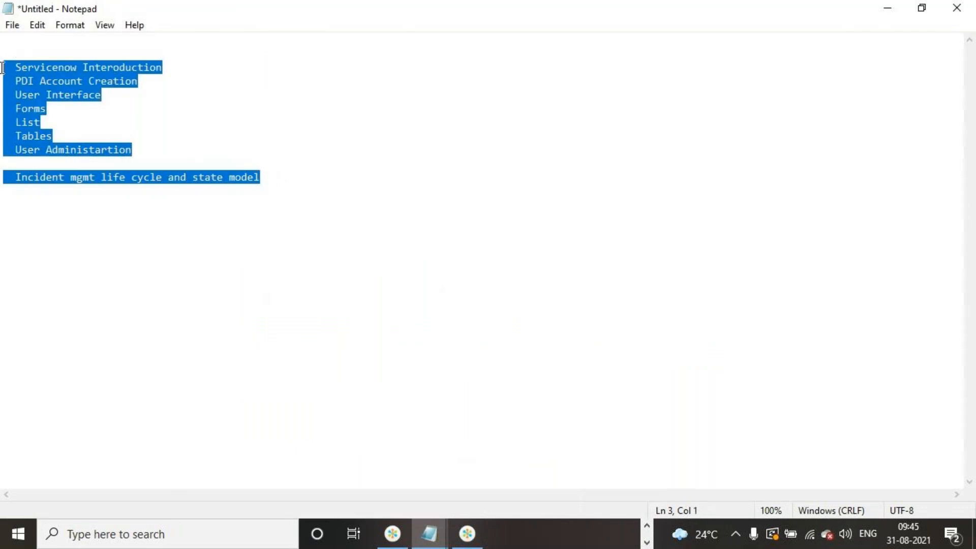
pyautogui.press('Delete')
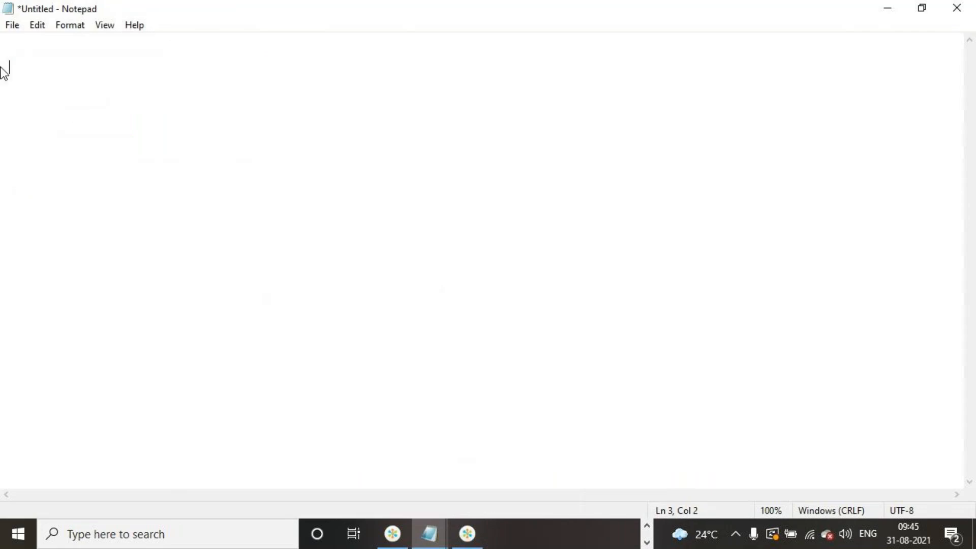
# - Write the table prefixes u_ and x_ on separate lines with a blank line between them
pyautogui.write('u')
pyautogui.write('_')
pyautogui.press('Return')
pyautogui.write('Incident')
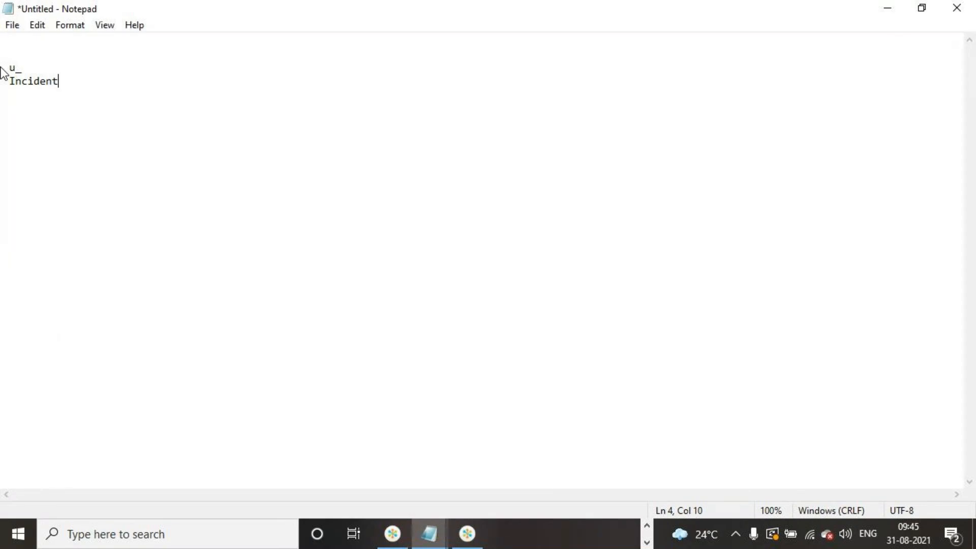
pyautogui.press('Return')
pyautogui.press('Return')
pyautogui.click(10, 84)
pyautogui.tripleClick(10, 84)
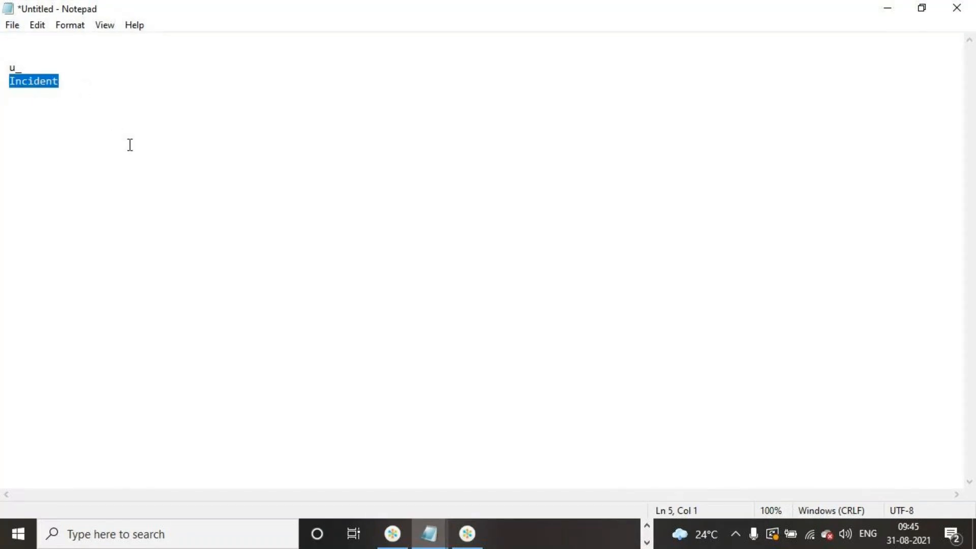
pyautogui.press('BackSpace')
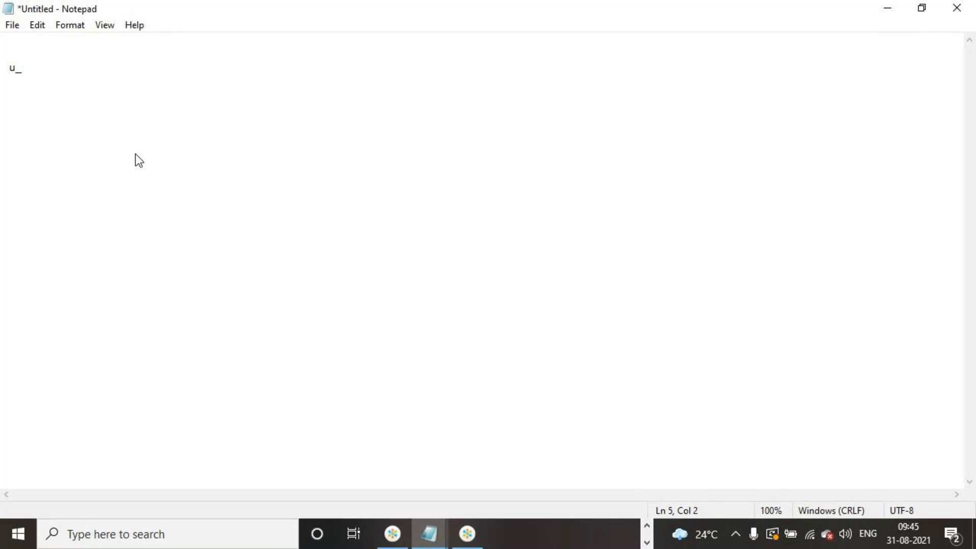
pyautogui.write('x_')
pyautogui.moveTo(6, 65); pyautogui.dragTo(31, 101)
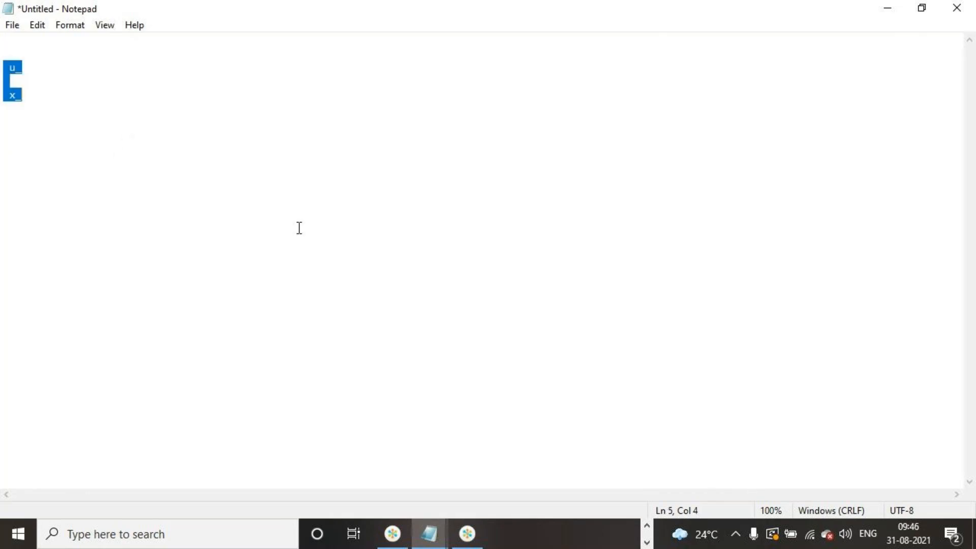
# - Minimize Notepad and open the Tables module in ServiceNow by filtering the navigator for tables
pyautogui.click(894, 11)
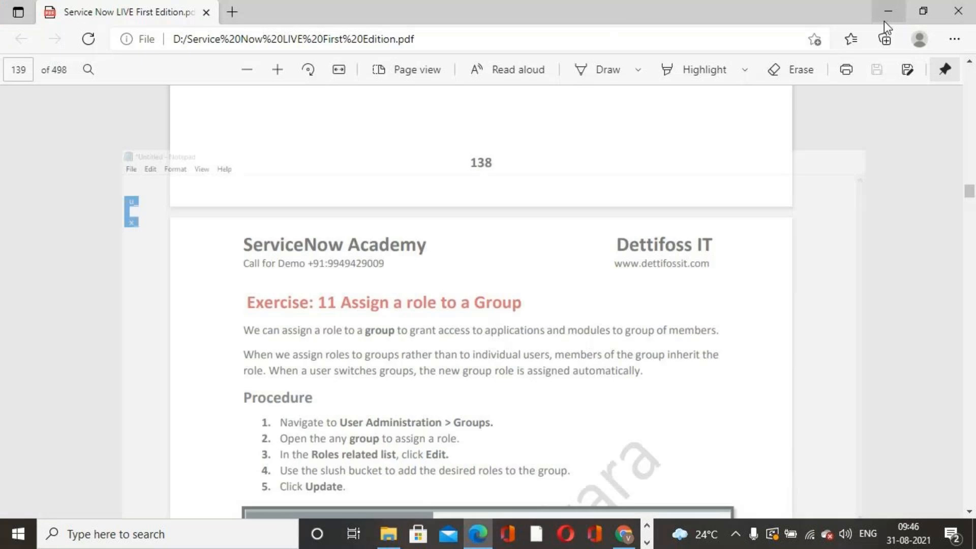
pyautogui.click(625, 535)
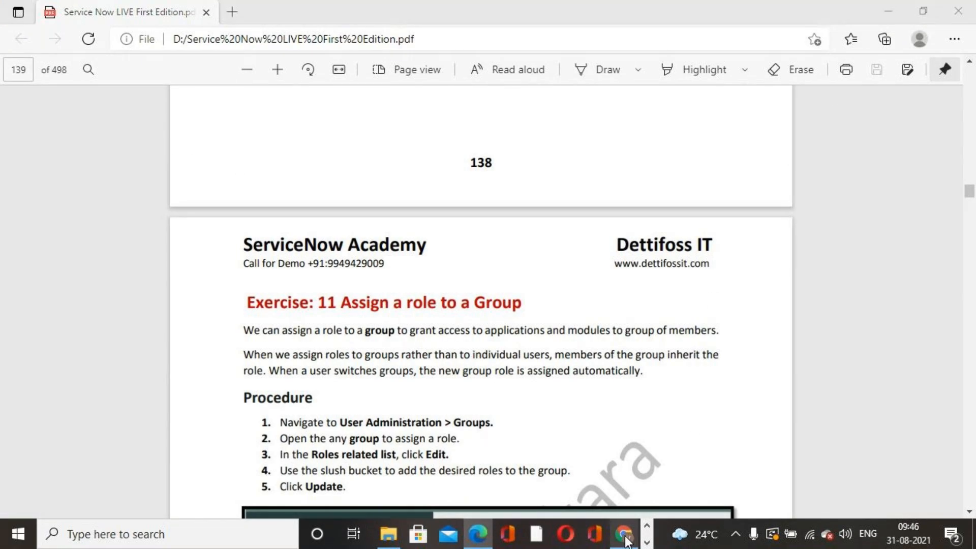
pyautogui.scroll(8, 623, 298)
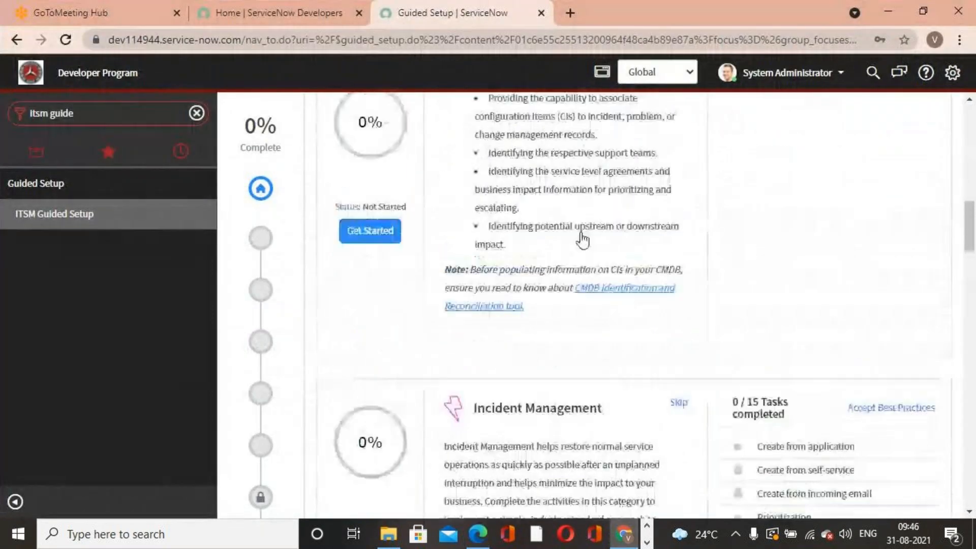
pyautogui.scroll(7, 582, 238)
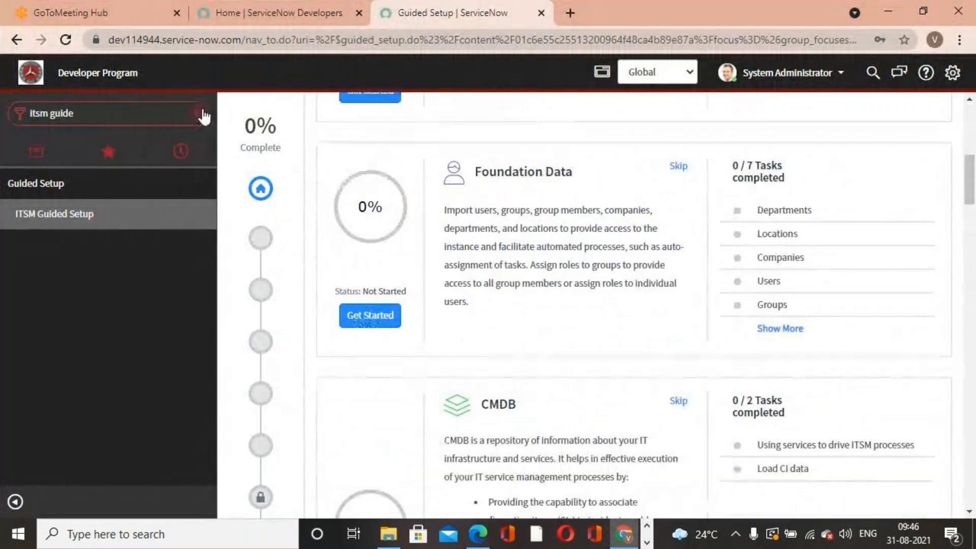
pyautogui.click(203, 113)
pyautogui.write('table')
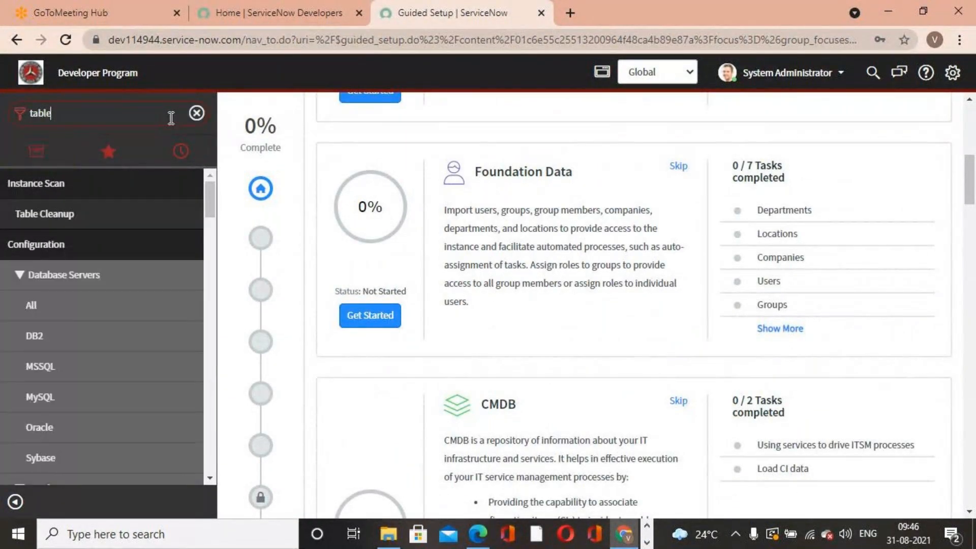
pyautogui.write('s')
pyautogui.scroll(-7, 109, 327)
pyautogui.click(66, 294)
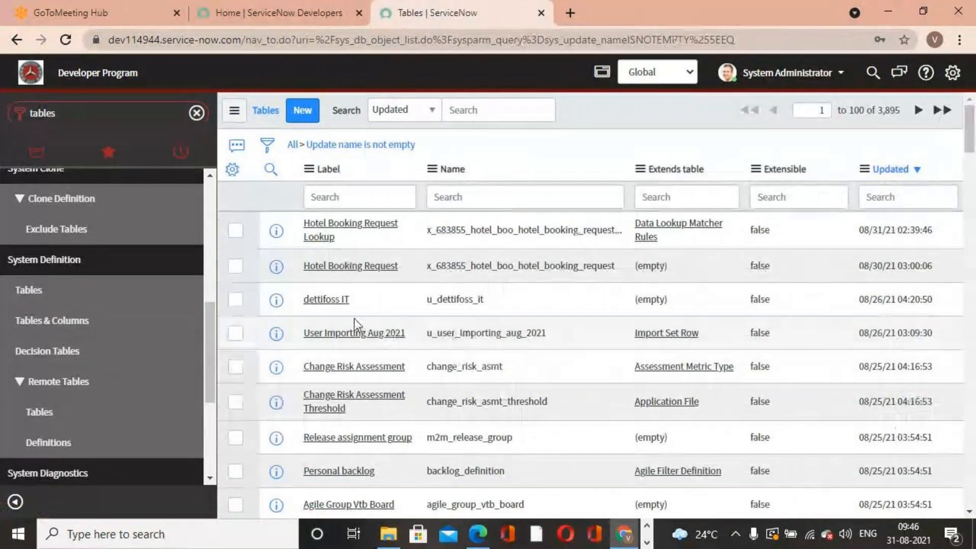
# - Inspect the dettifoss IT table record, then filter the tables list by labels starting with incident
pyautogui.click(333, 301)
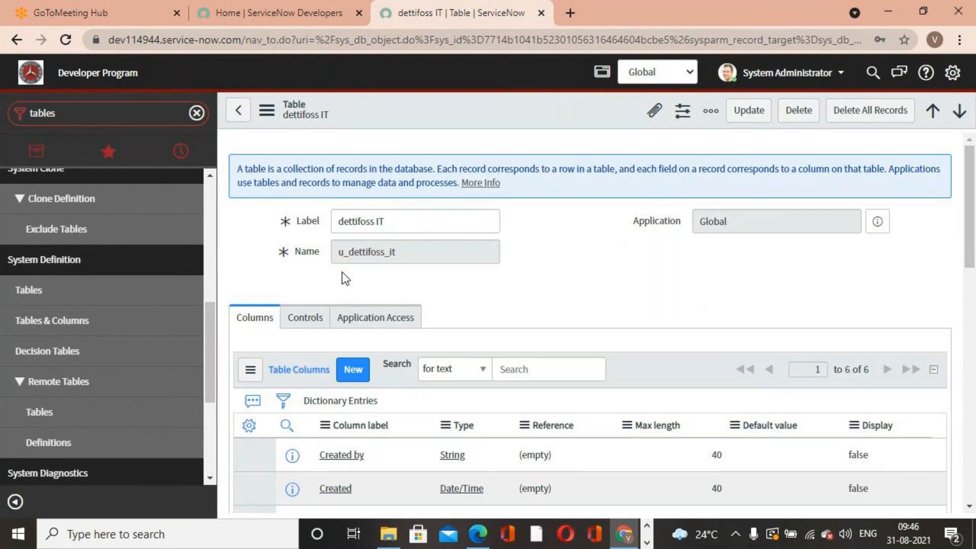
pyautogui.click(238, 110)
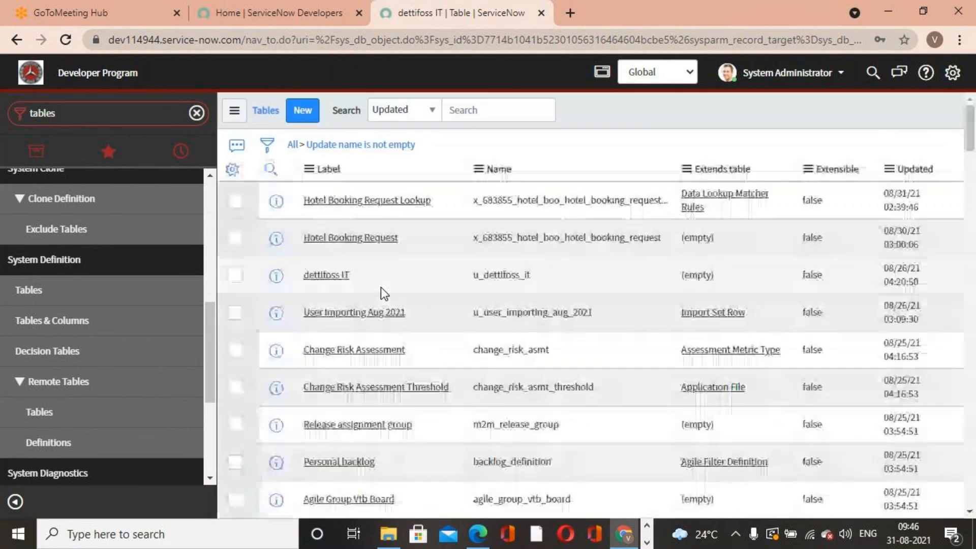
pyautogui.click(380, 193)
pyautogui.write('incident')
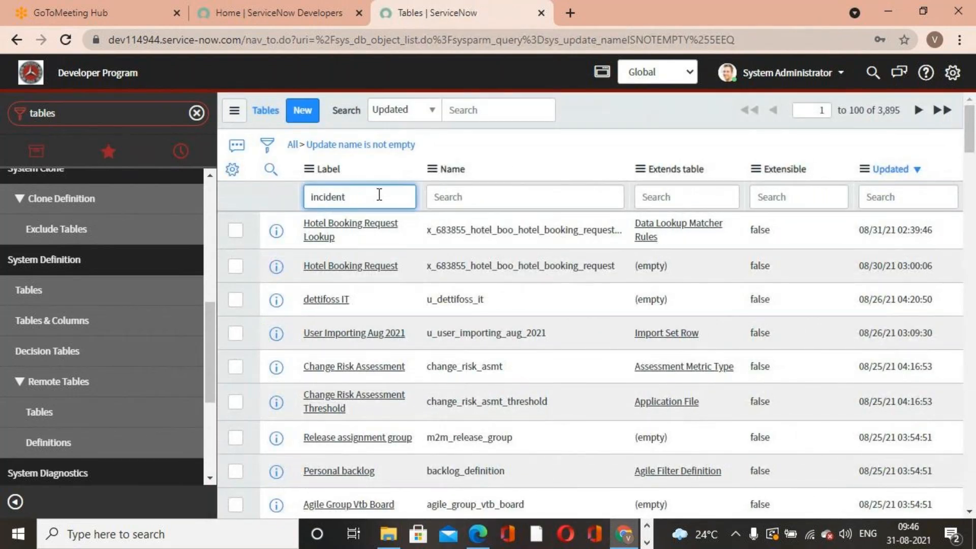
pyautogui.press('Return')
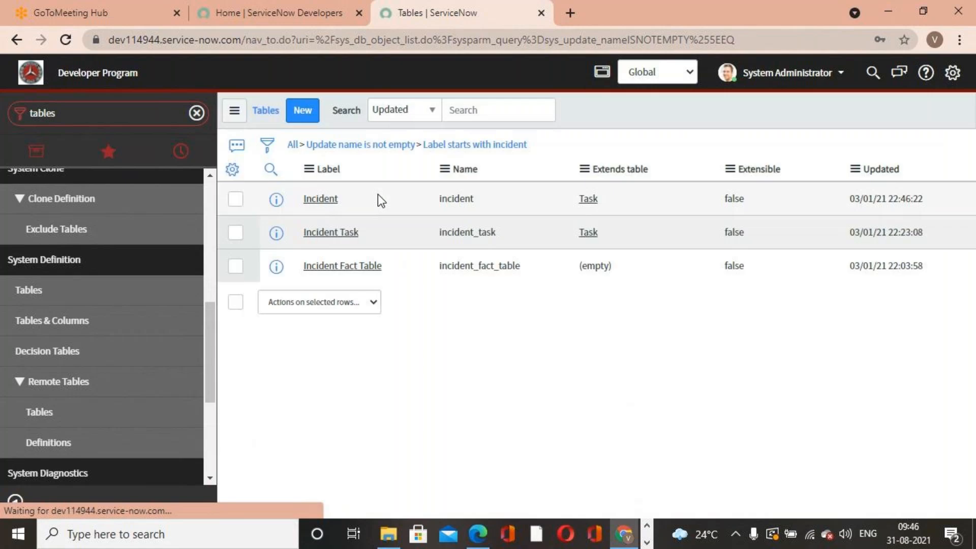
# - Open the Incident table definition, then return to the full unfiltered tables list
pyautogui.click(332, 228)
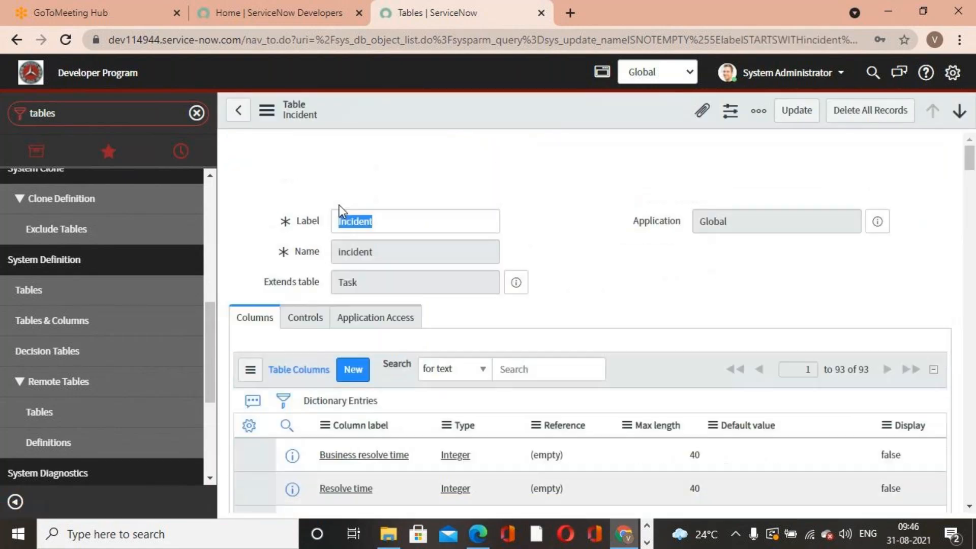
pyautogui.click(580, 278)
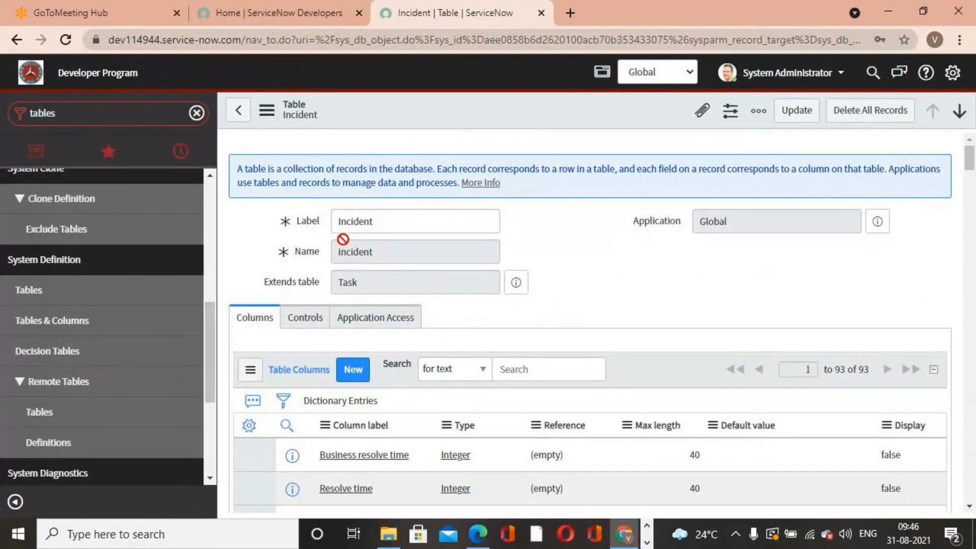
pyautogui.click(239, 111)
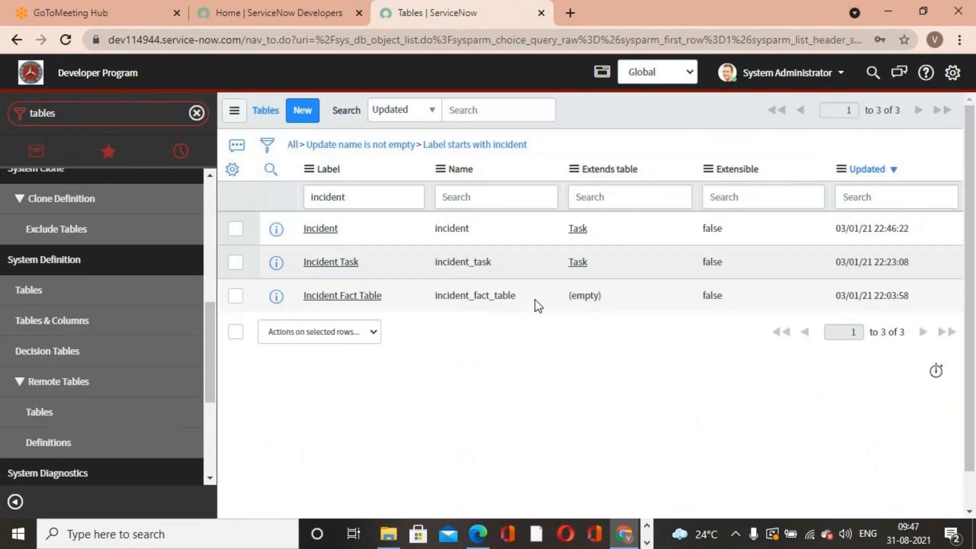
pyautogui.click(304, 152)
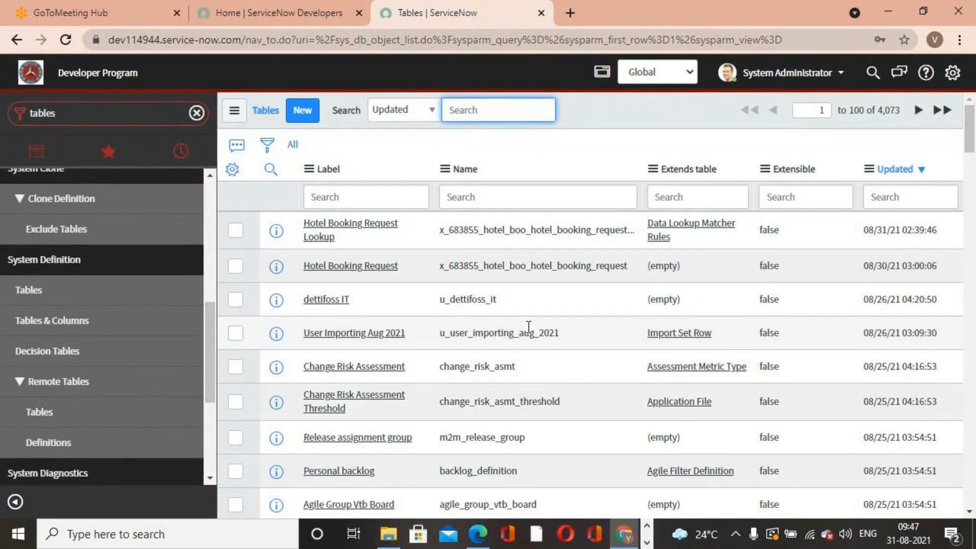
# - Examine the application scope list in the header, then switch back toward Notepad
pyautogui.click(690, 75)
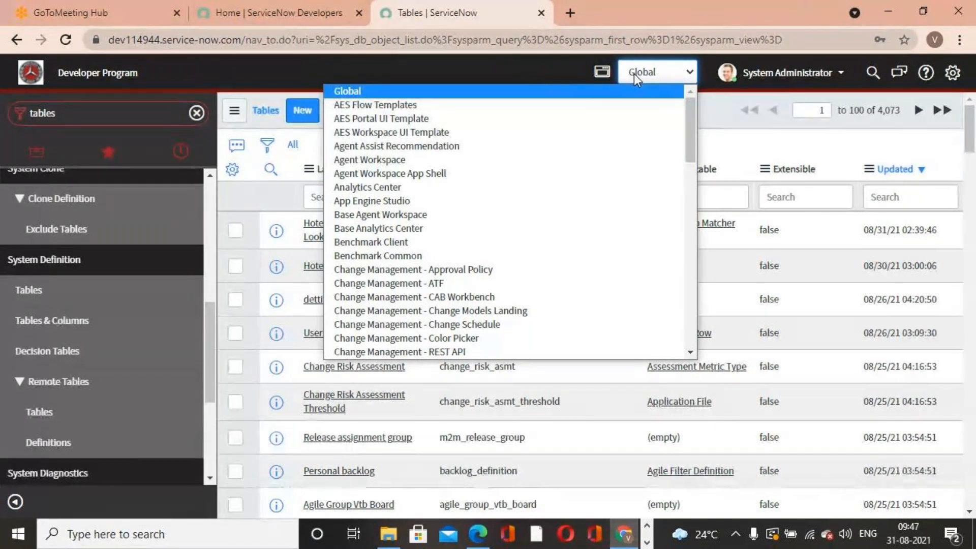
pyautogui.click(537, 74)
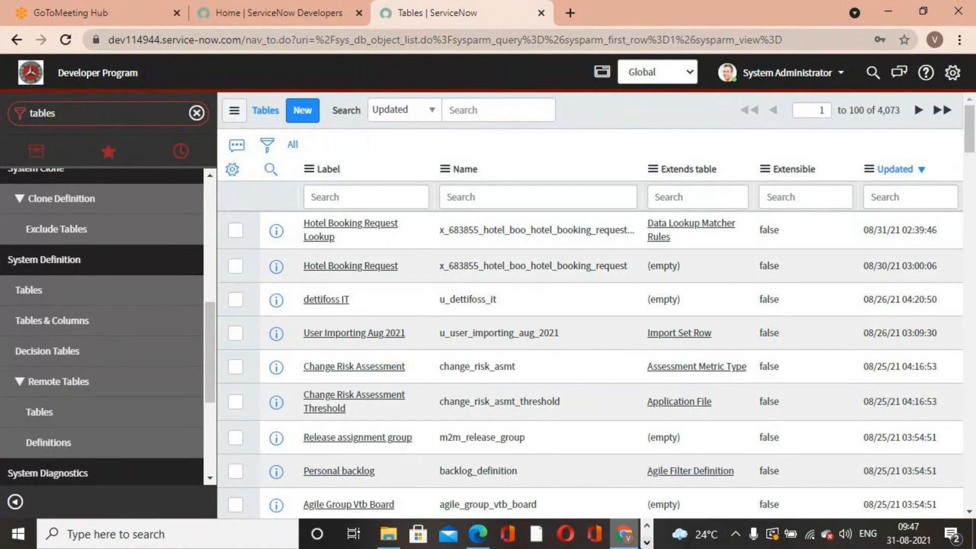
pyautogui.click(647, 543)
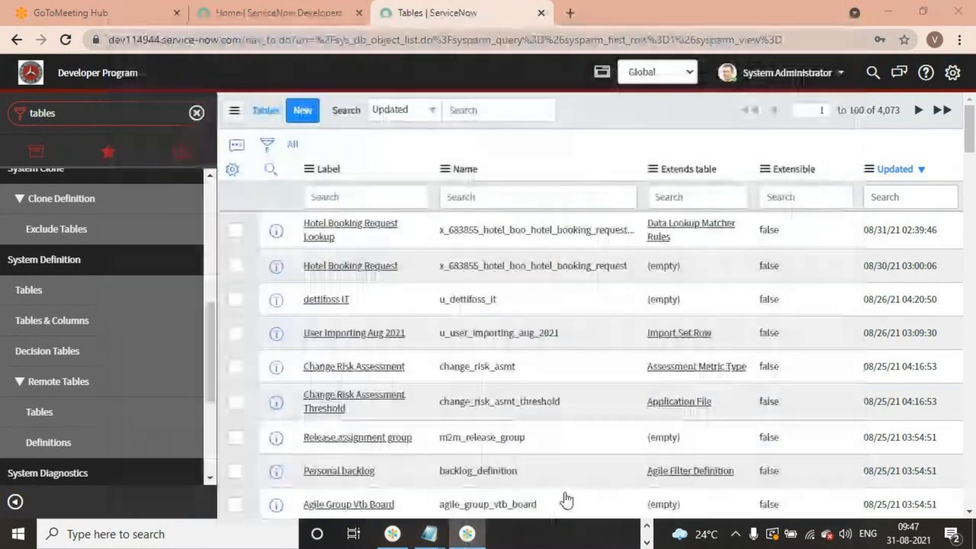